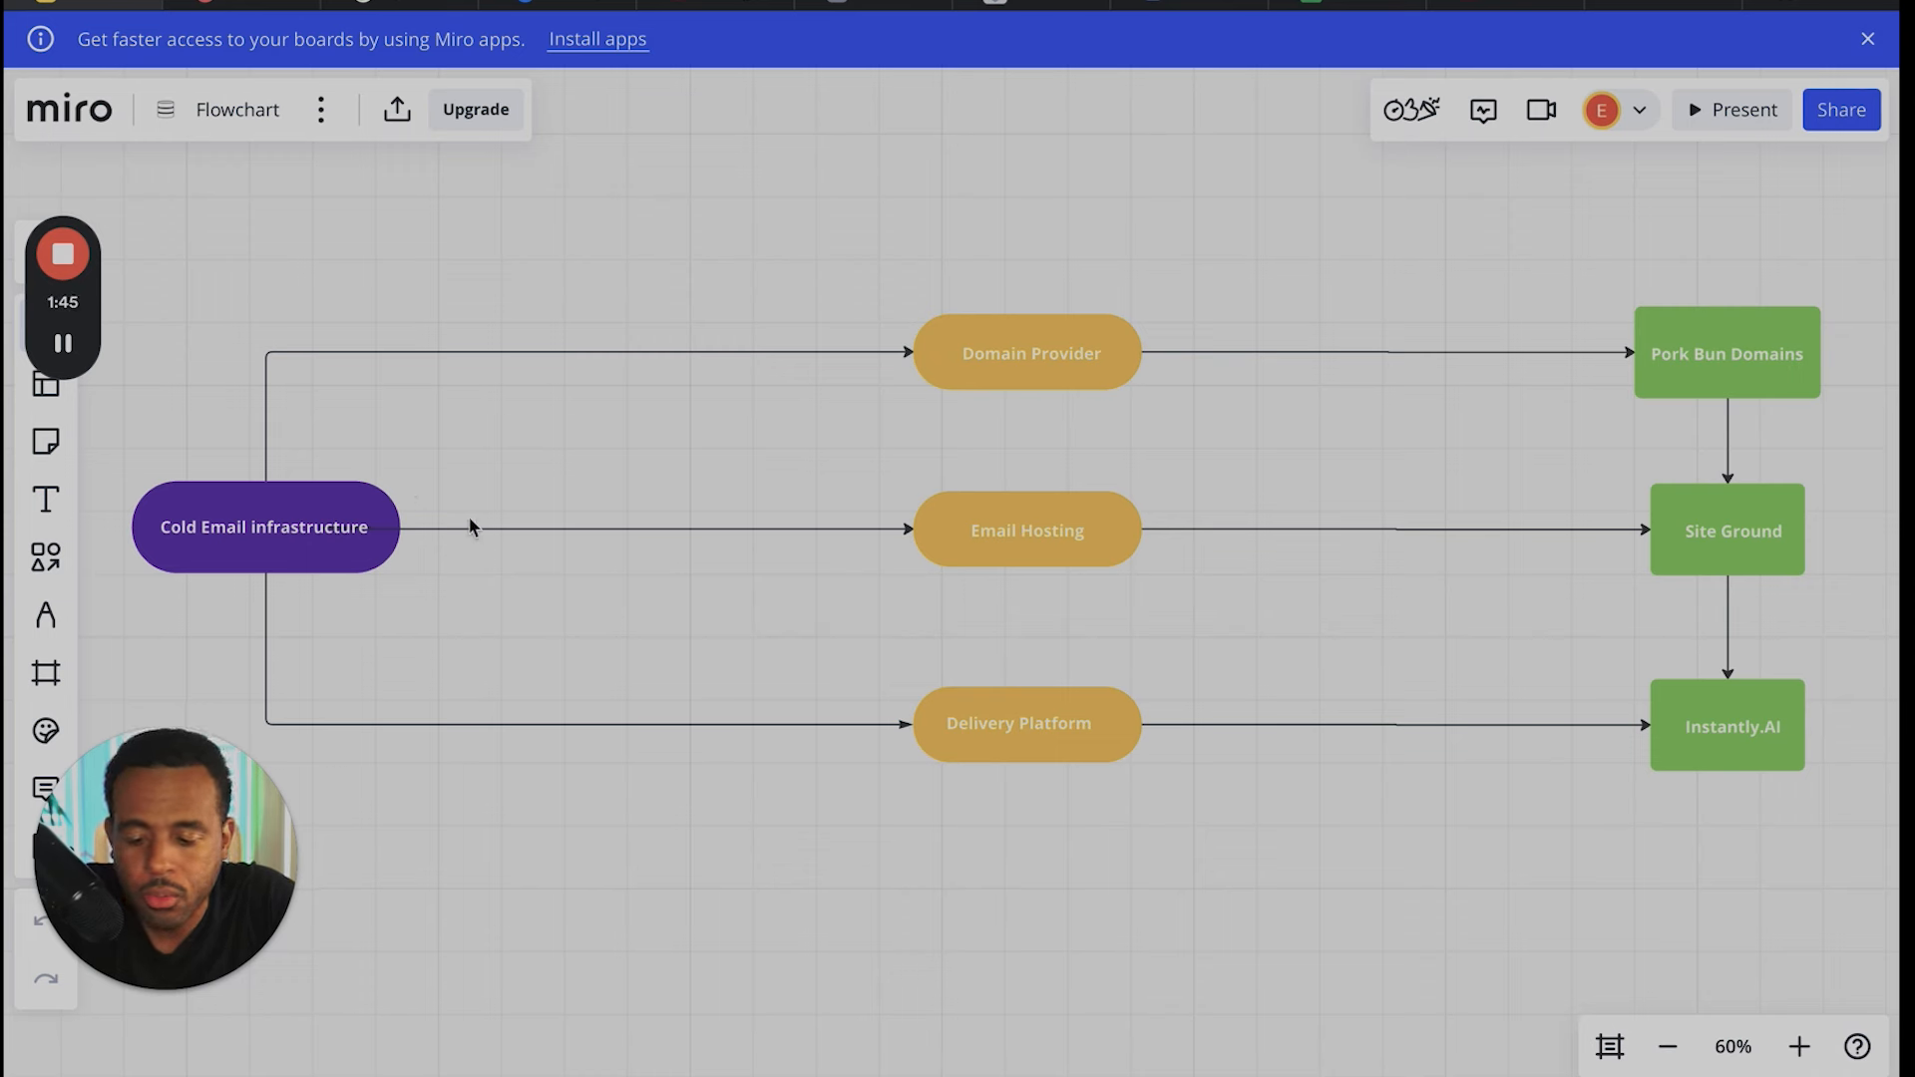
pyautogui.moveTo(788, 491); pyautogui.dragTo(754, 488)
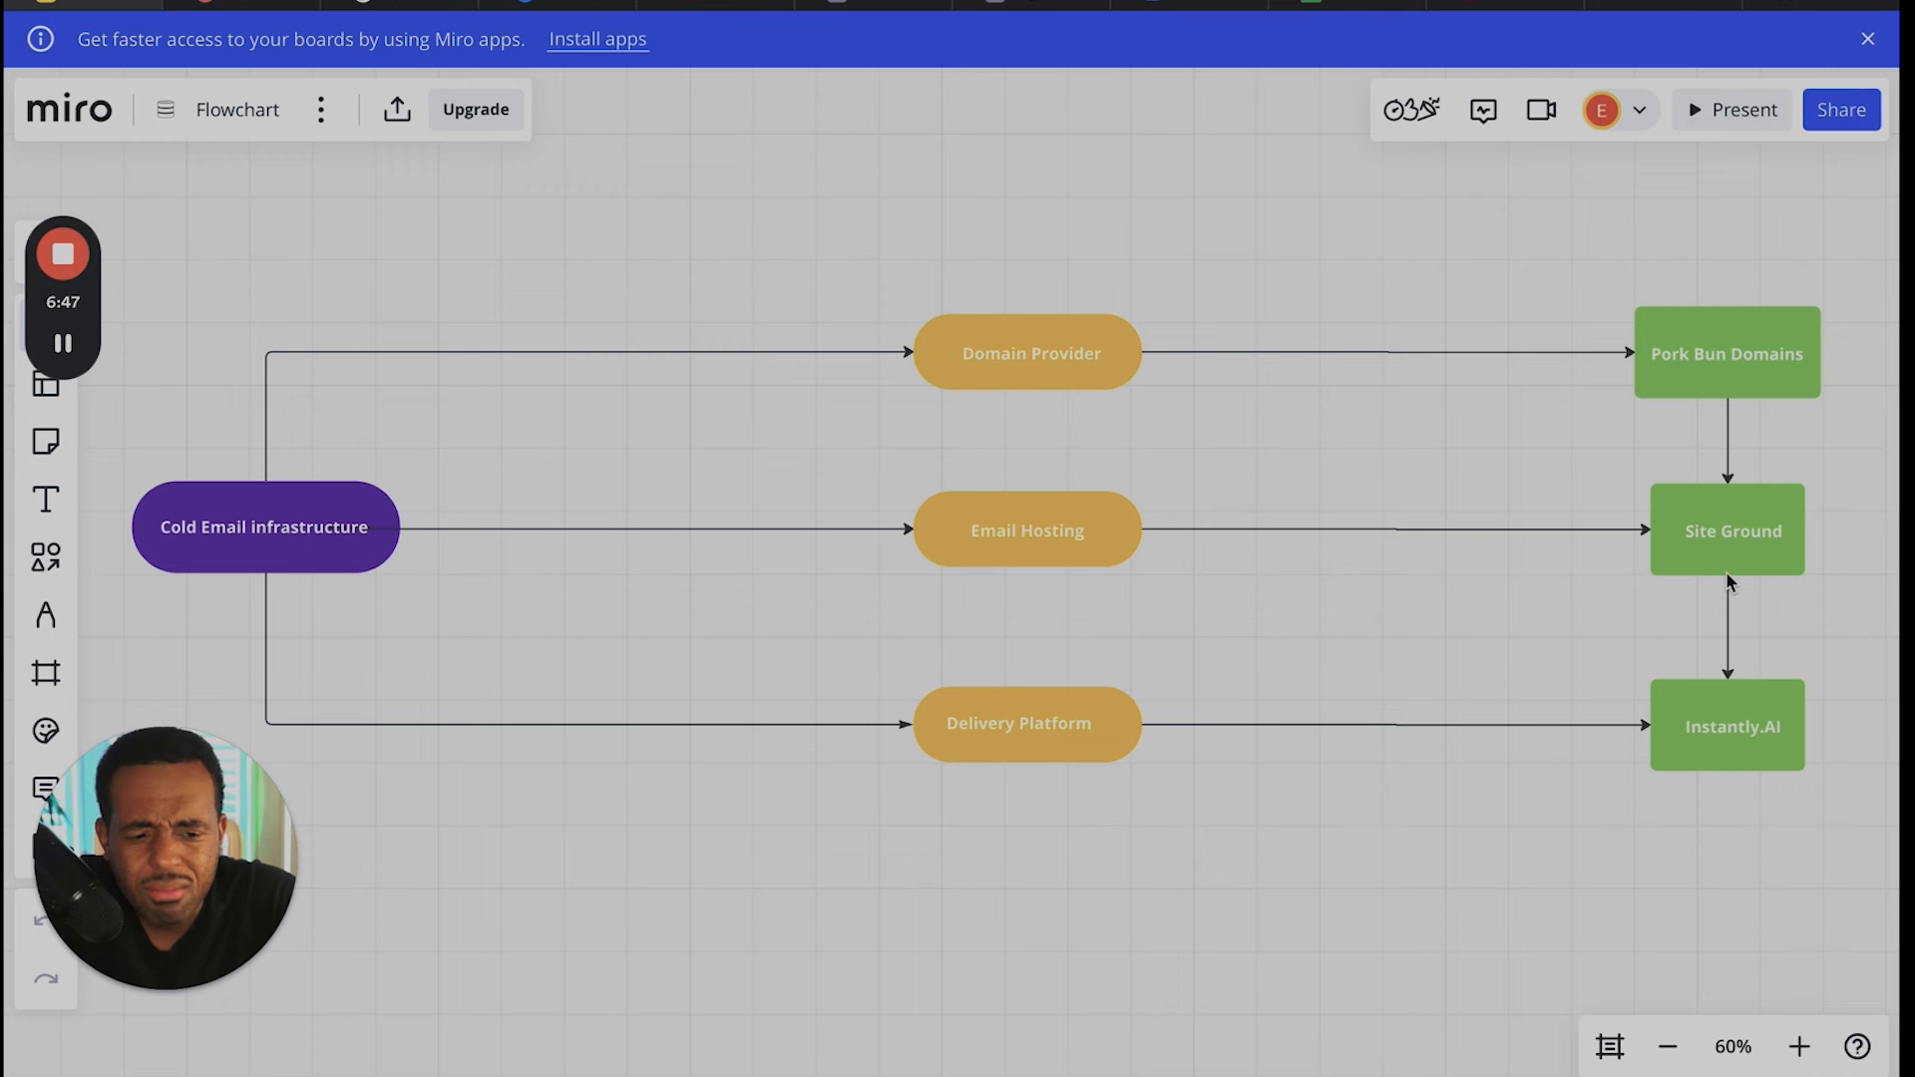
pyautogui.moveTo(1067, 2)
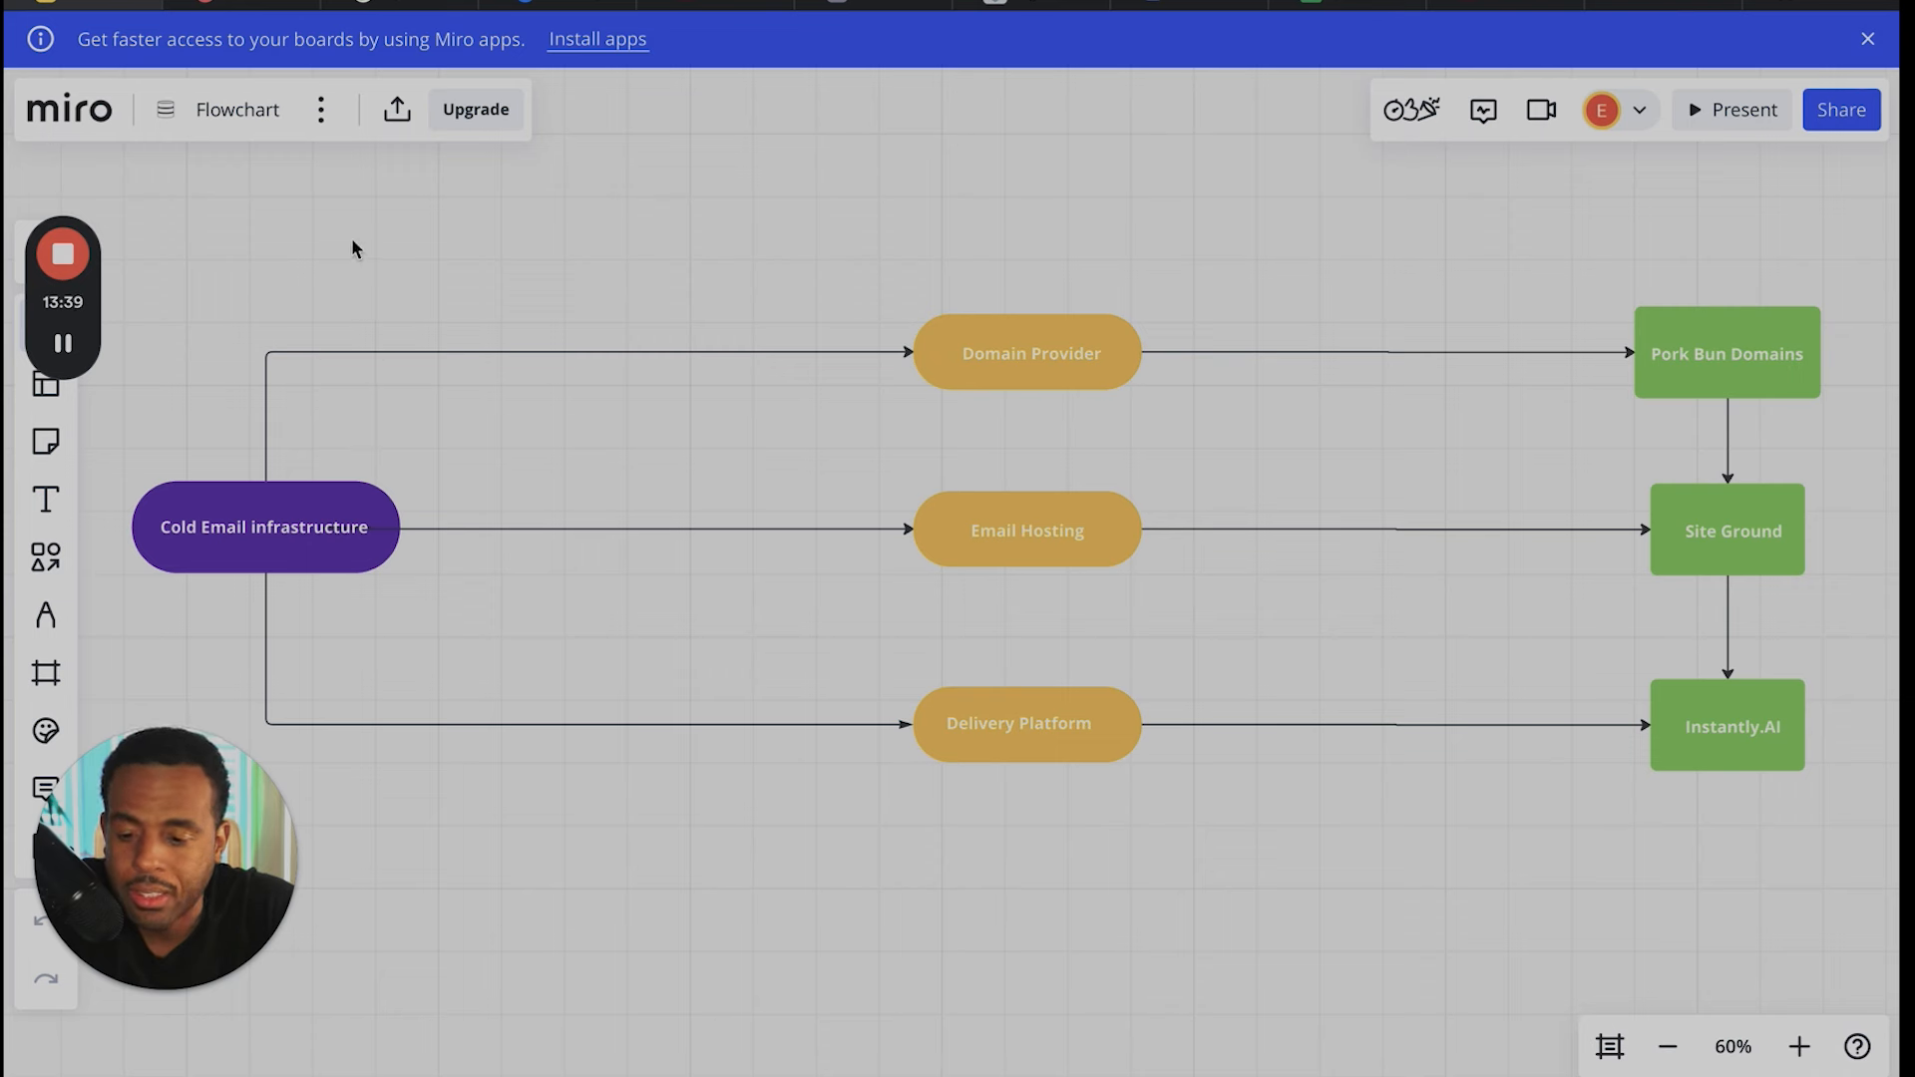
# - Switch to the Porkbun site and log in to the existing account with the saved username and password
pyautogui.click(267, 6)
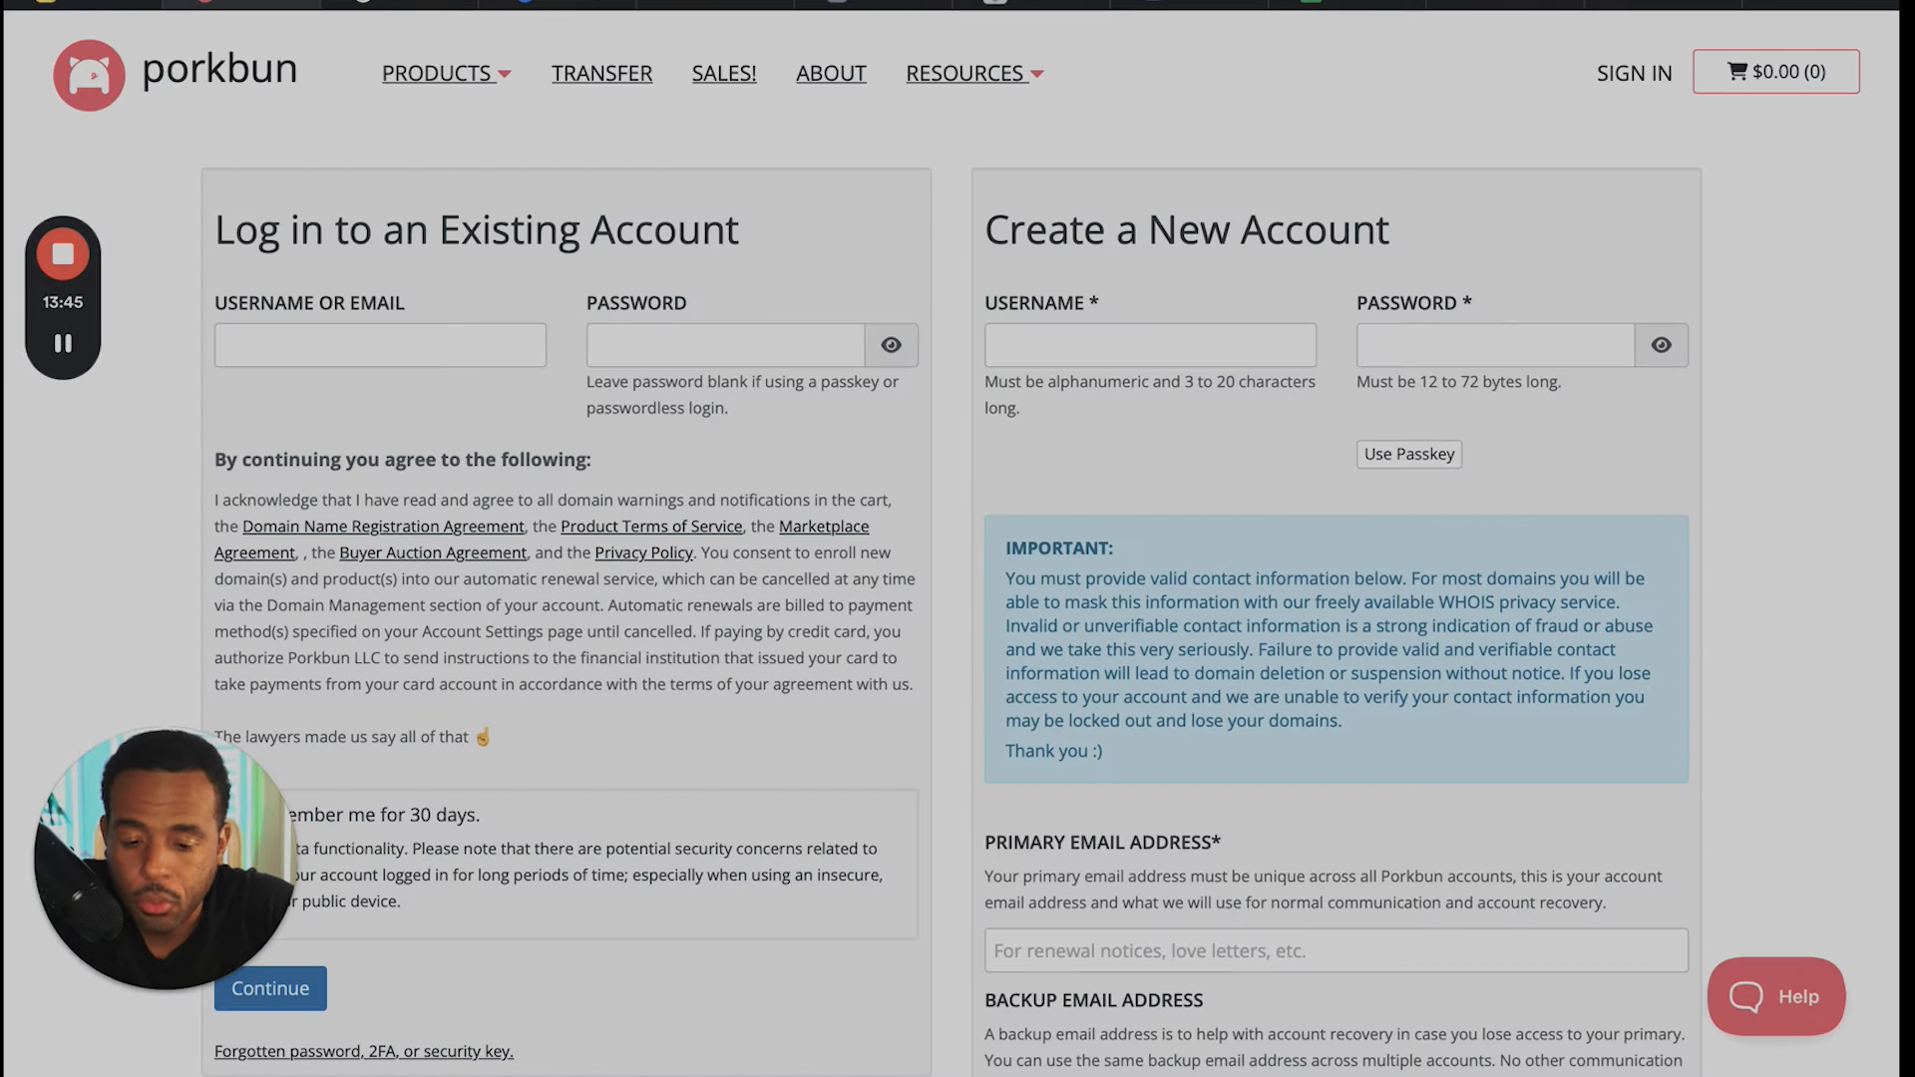
pyautogui.click(472, 344)
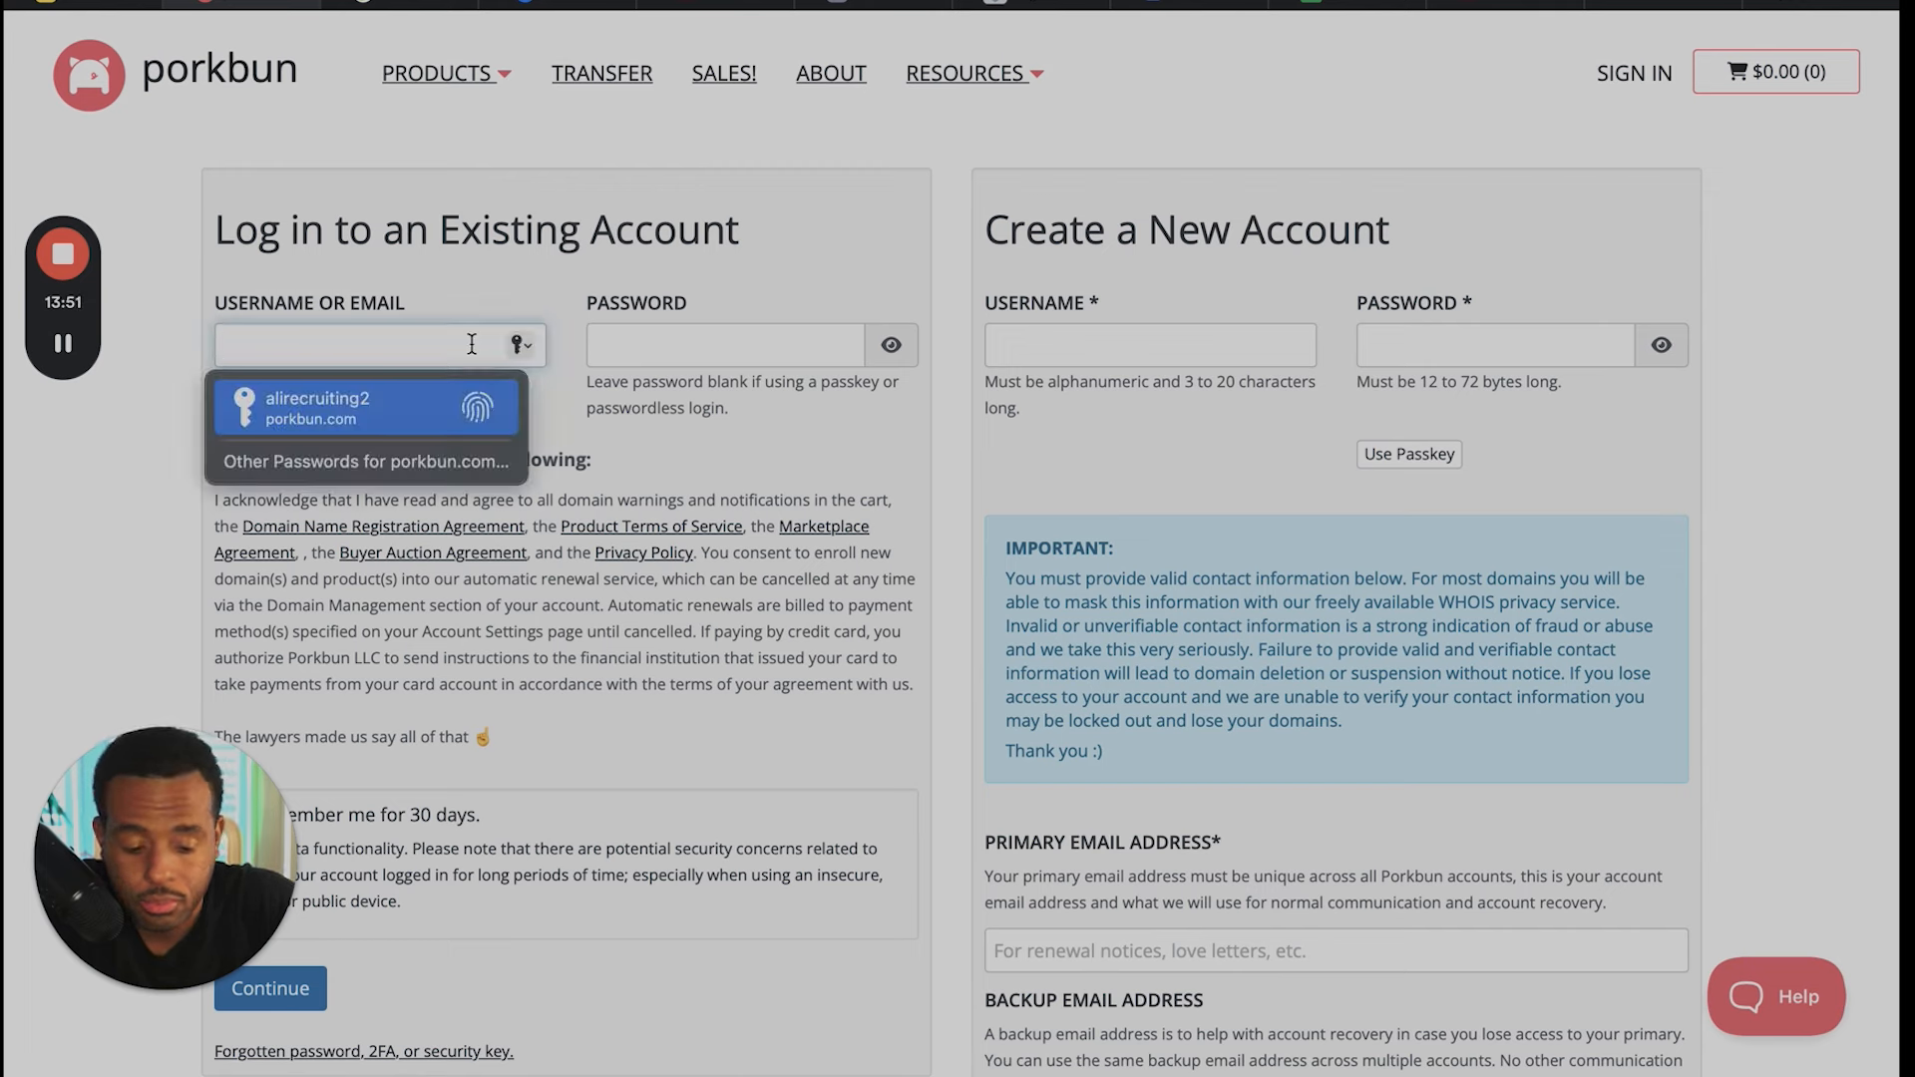
pyautogui.press('Return')
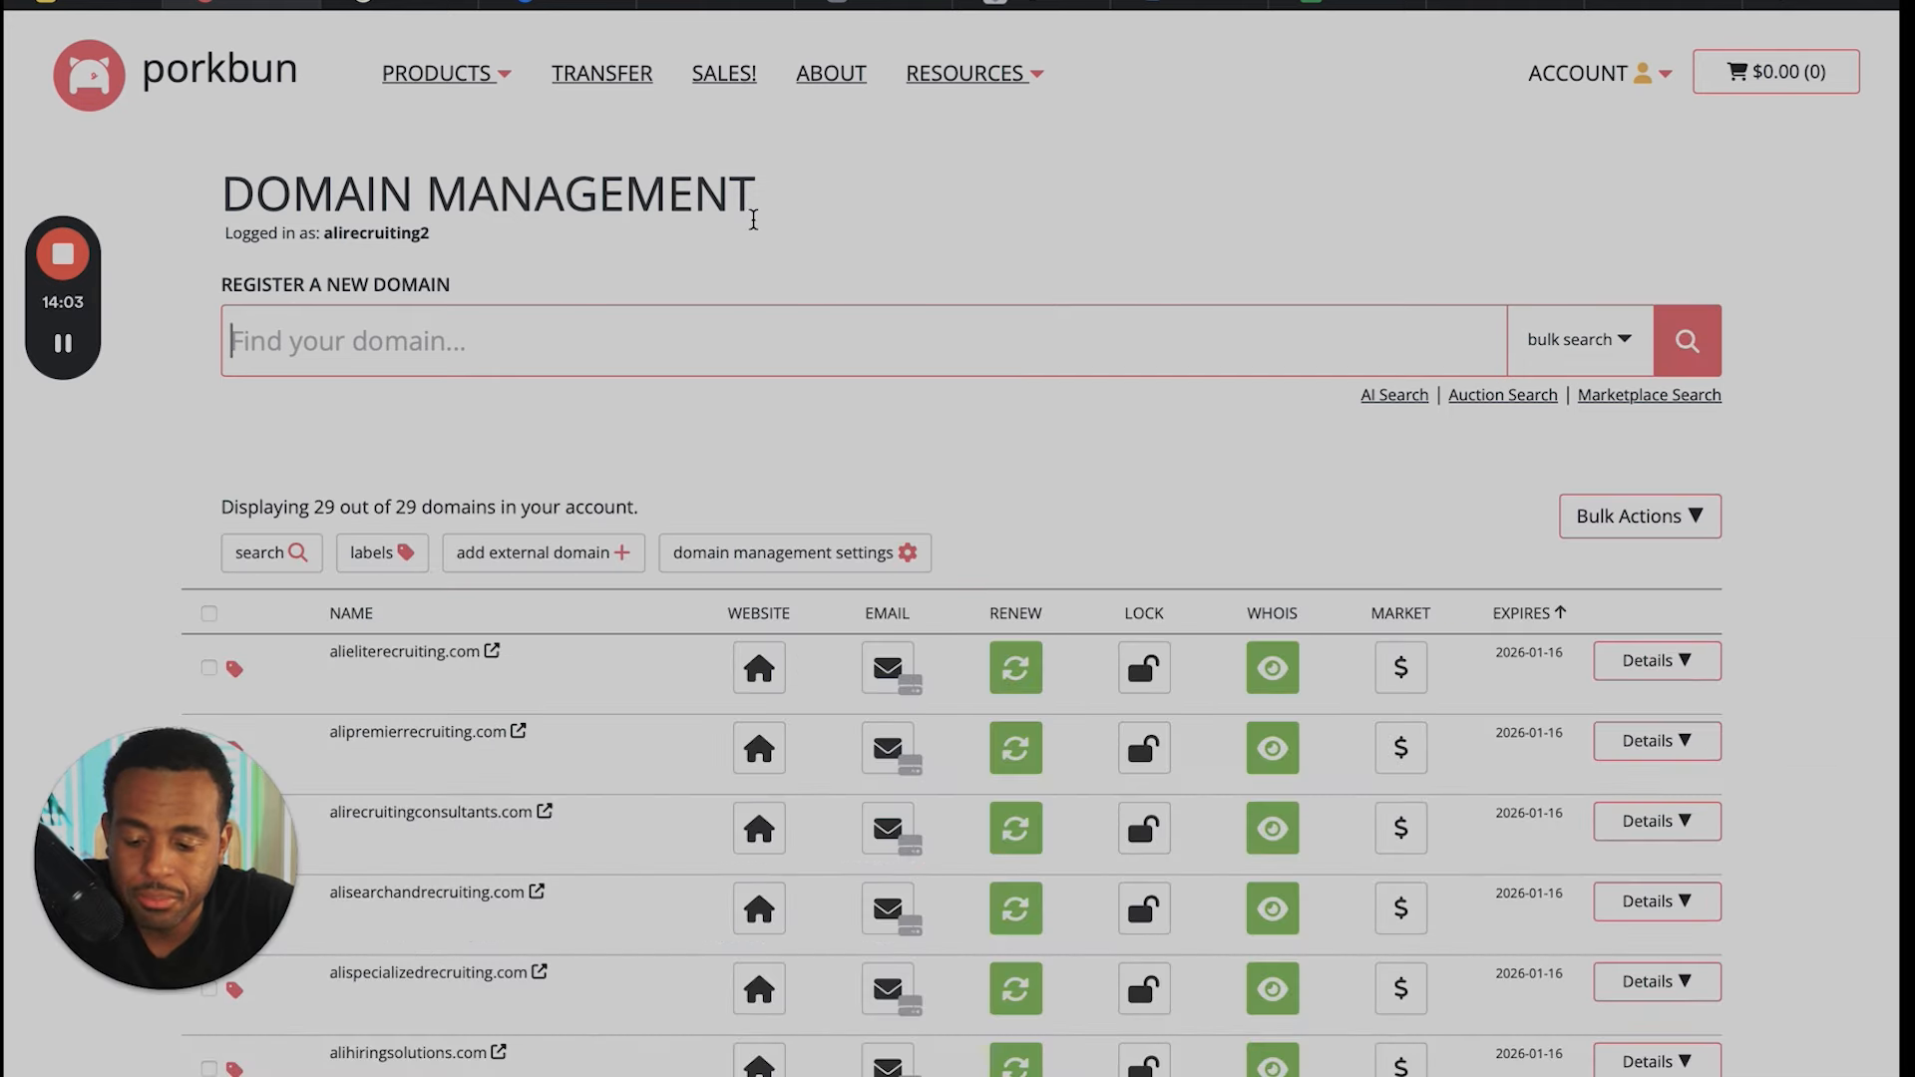
# - Look through the account's domain list down to its end and magnify the domain count there
pyautogui.scroll(-10, 1096, 848)
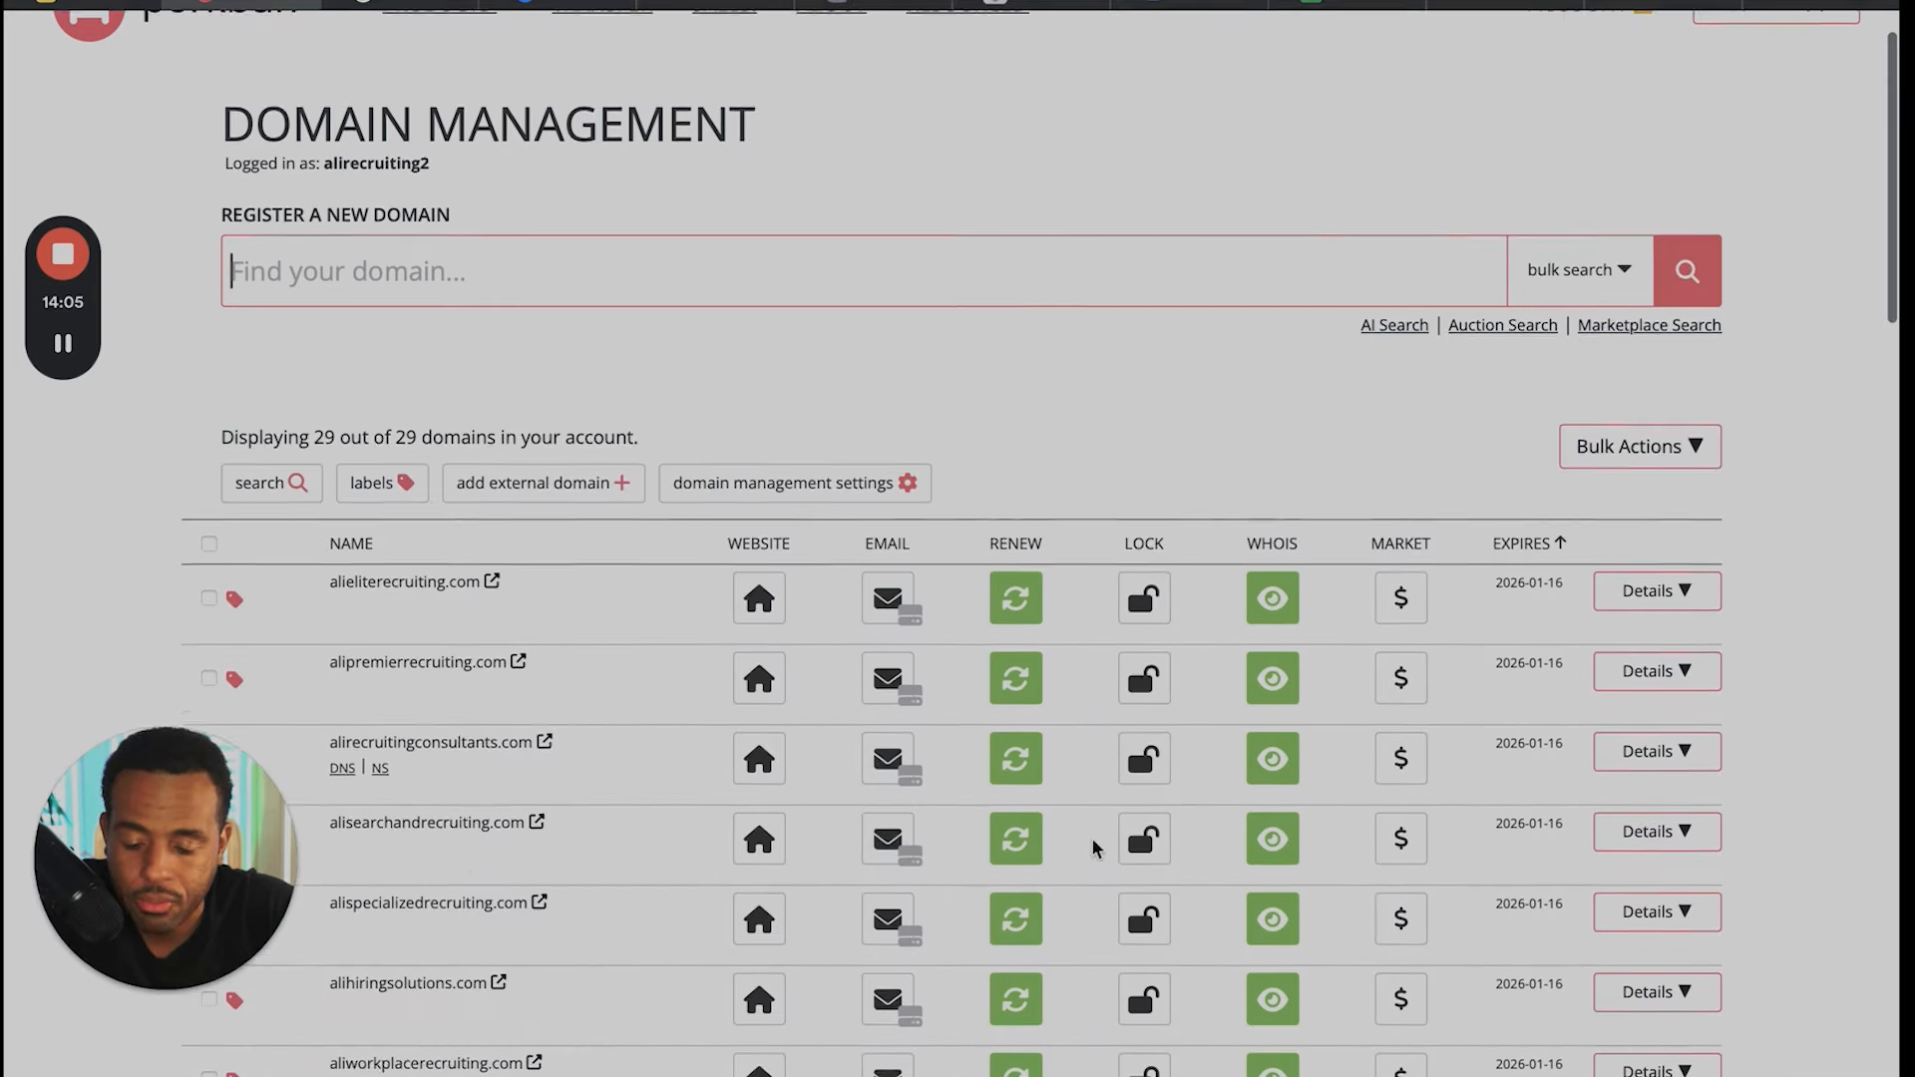
pyautogui.scroll(-12, 1095, 848)
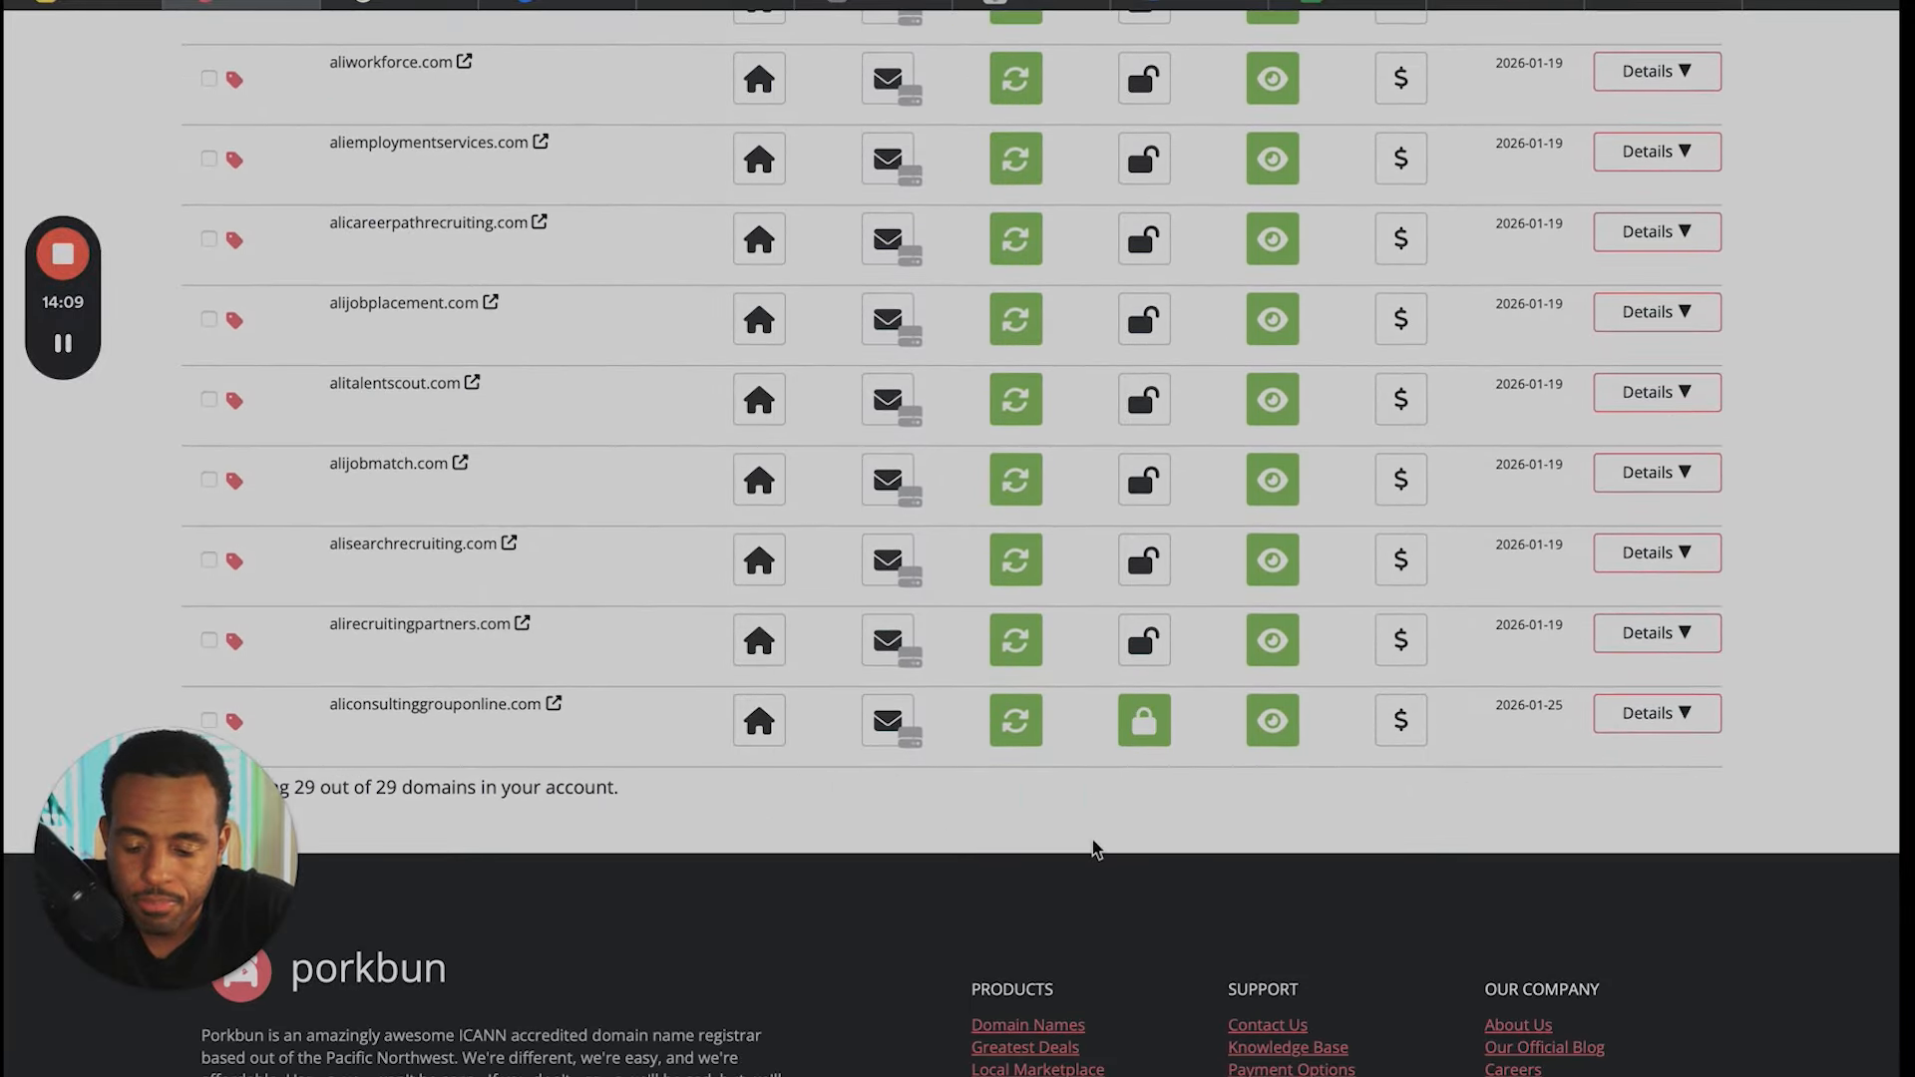
pyautogui.scroll(-2, 692, 825)
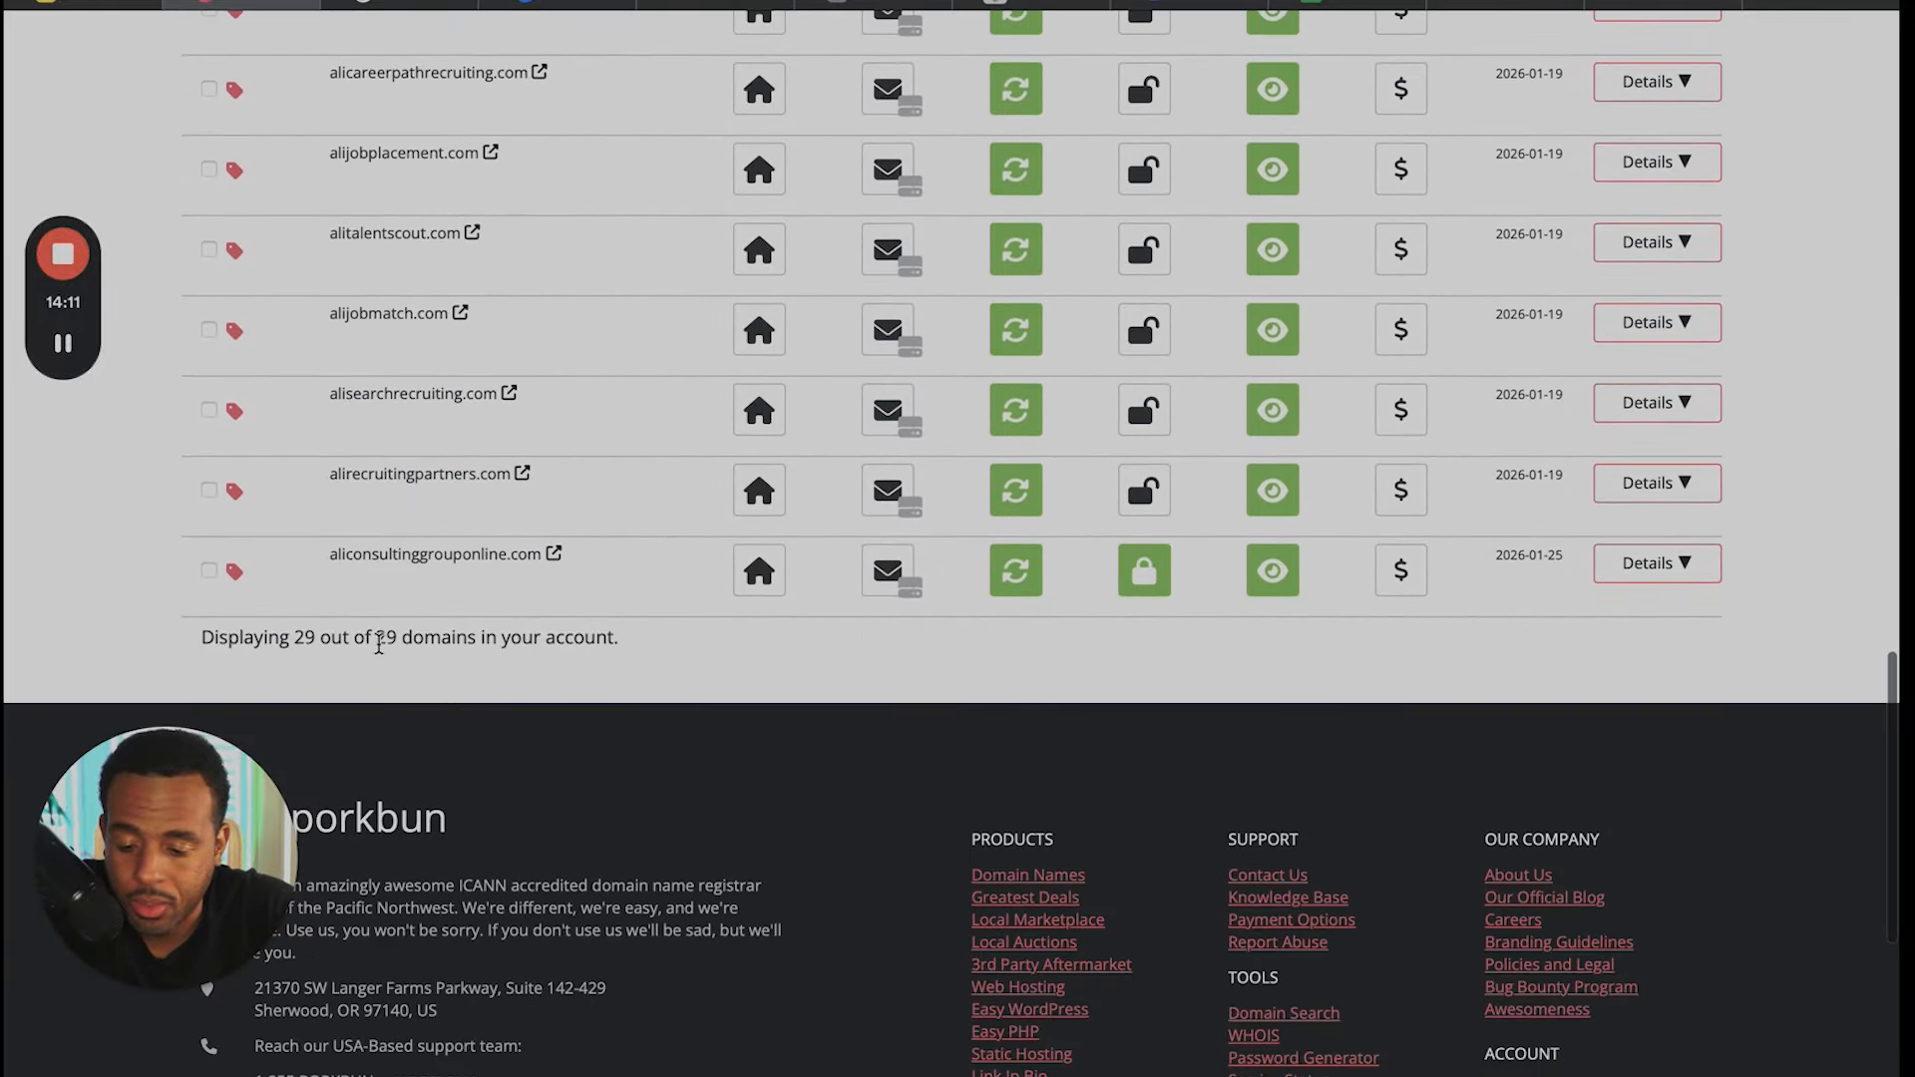
pyautogui.hotkey('ctrl', '+')
pyautogui.hotkey('ctrl', '+')
pyautogui.hotkey('ctrl', '+')
pyautogui.hotkey('ctrl', '+')
pyautogui.hotkey('ctrl', '+')
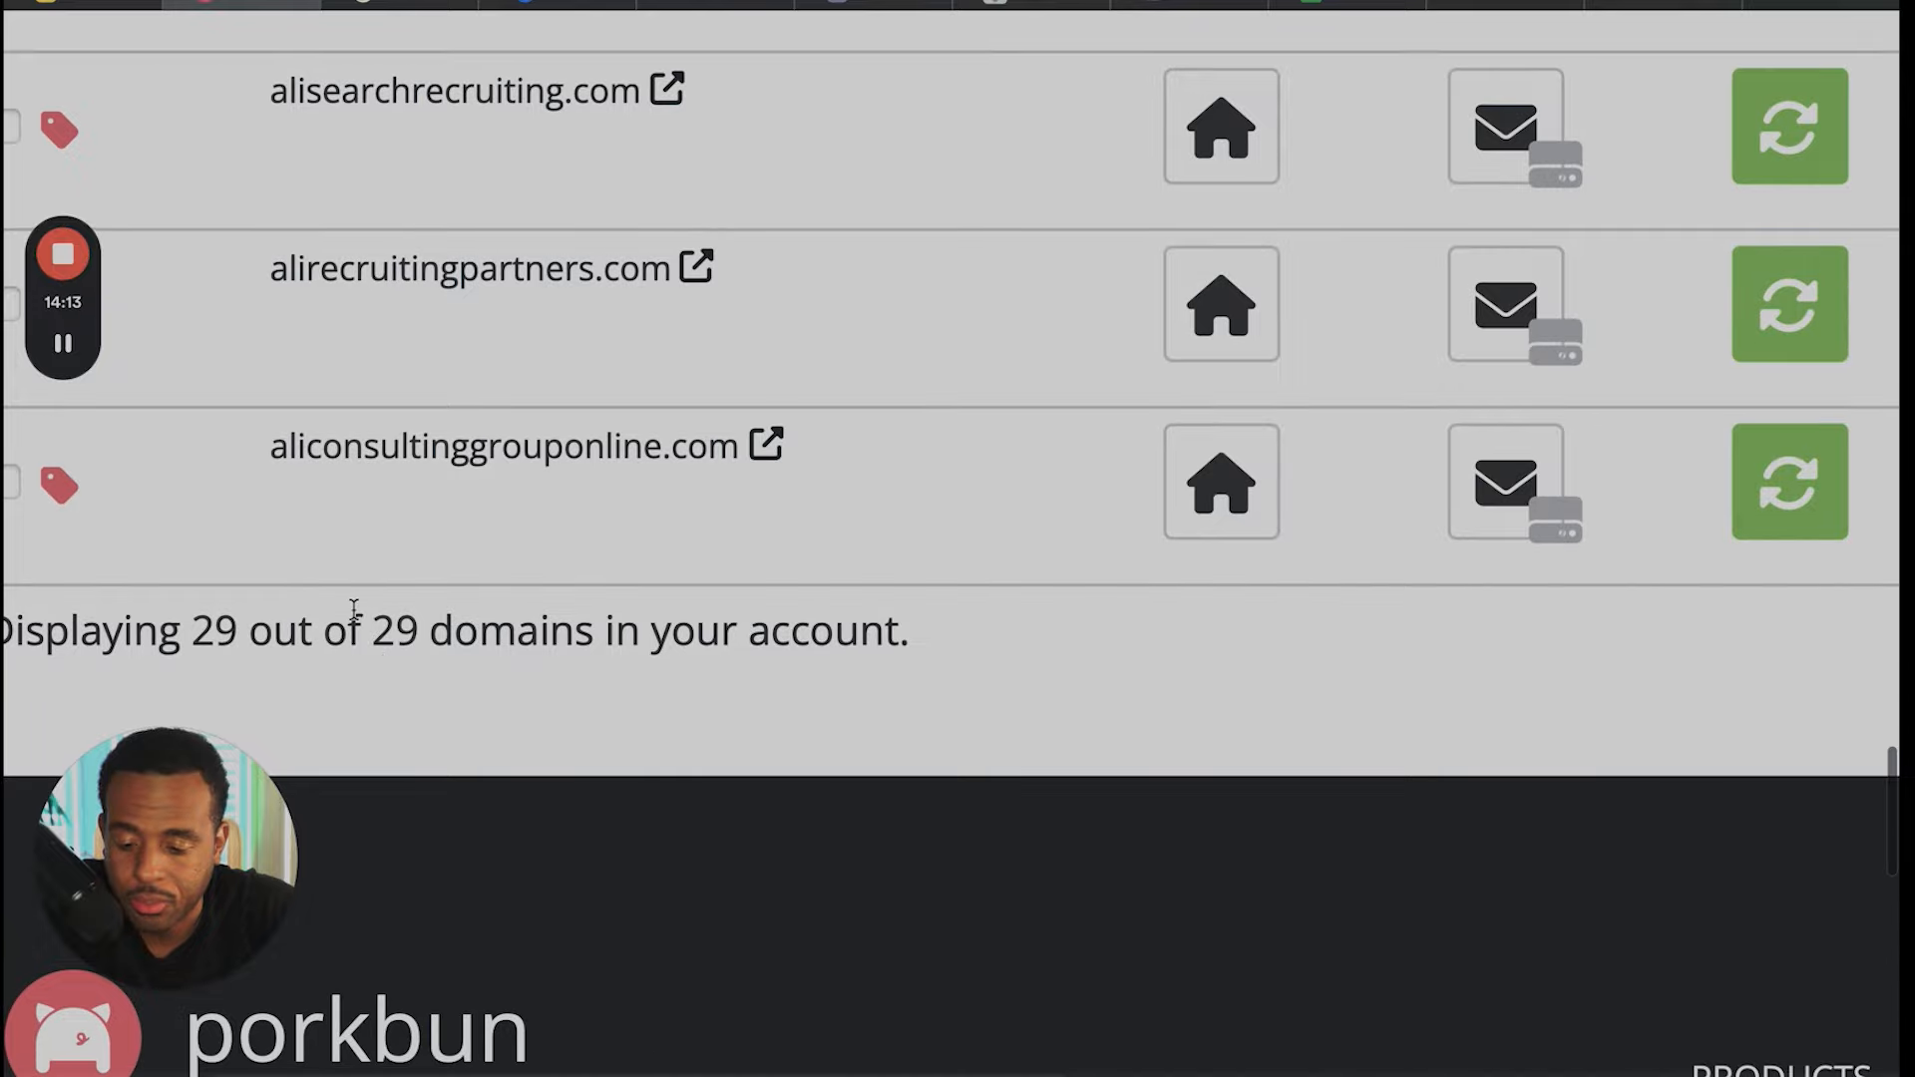
pyautogui.hotkey('ctrl', '+')
pyautogui.hotkey('ctrl', '-')
pyautogui.hotkey('ctrl', '-')
pyautogui.hotkey('ctrl', '-')
pyautogui.hotkey('ctrl', '-')
pyautogui.hotkey('ctrl', '-')
pyautogui.hotkey('ctrl', '-')
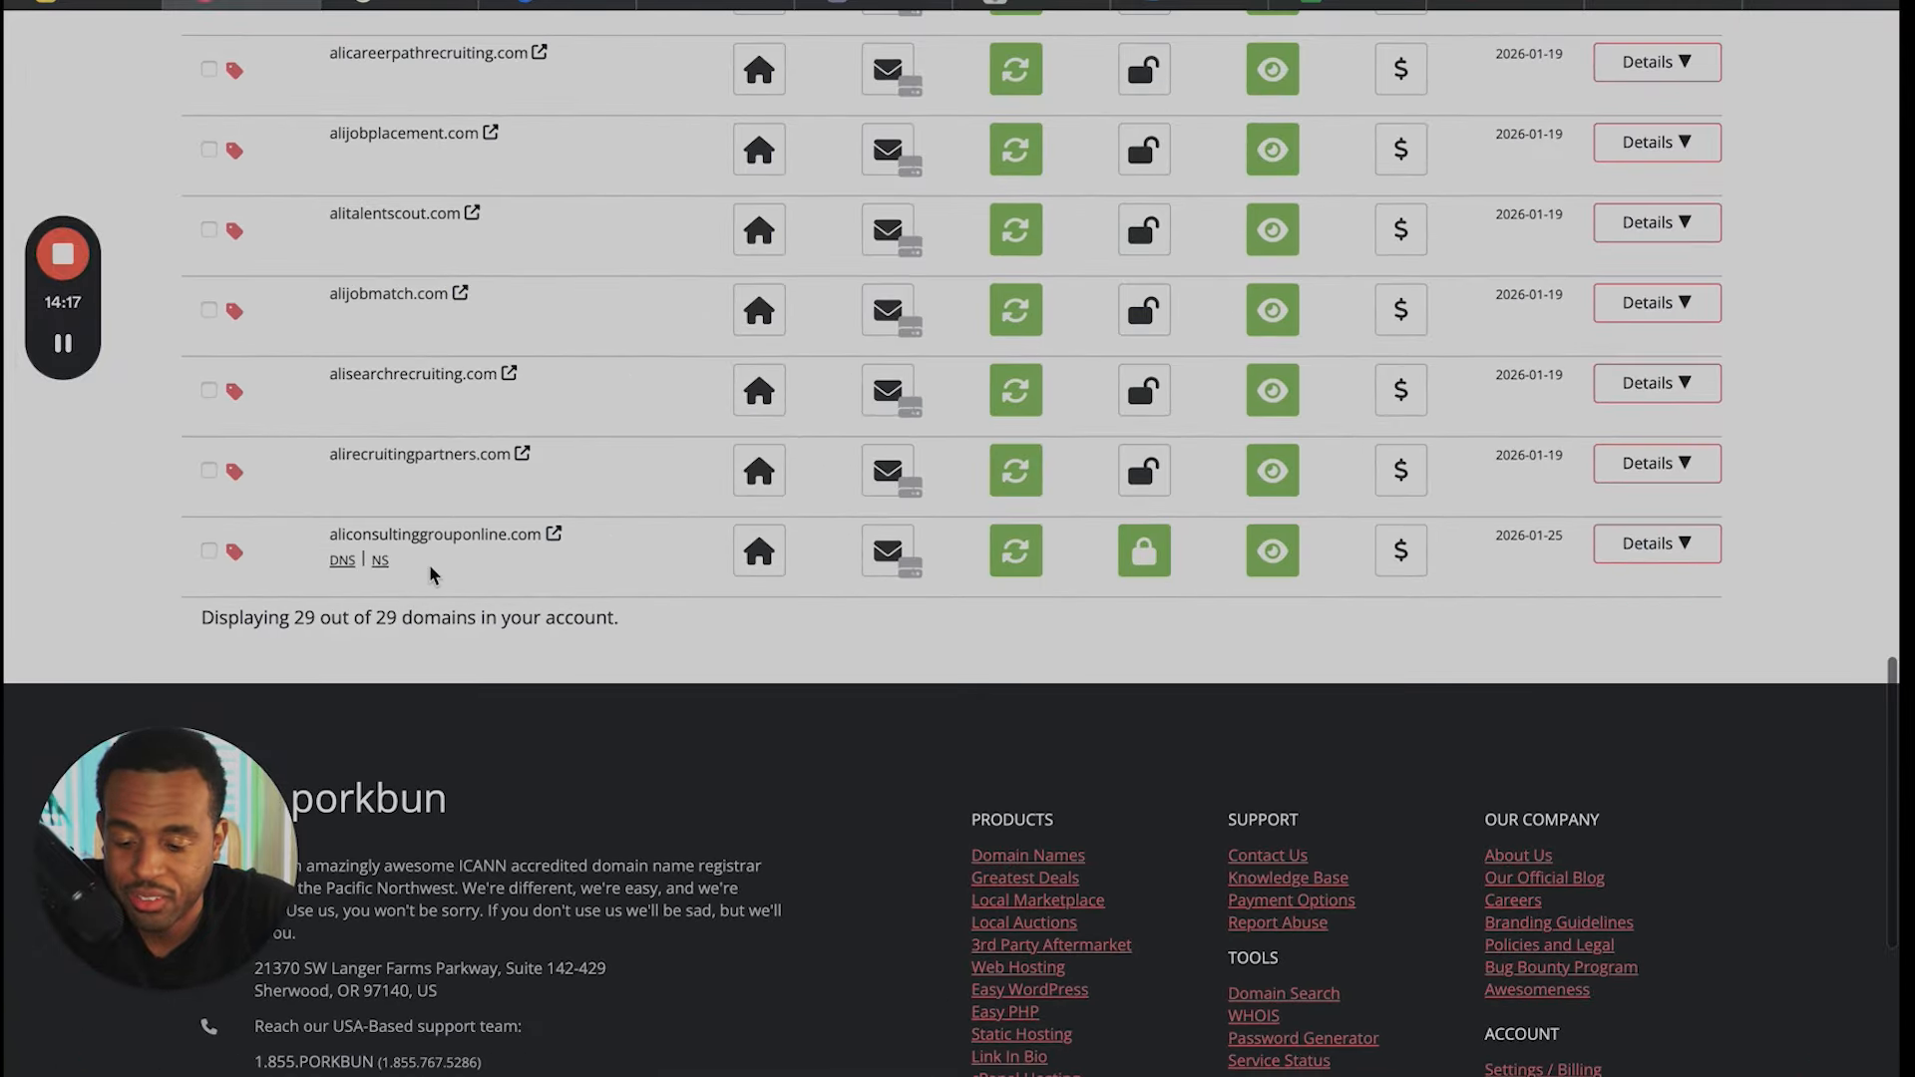
# - Open the details of aliconsultinggrouponline.com and review its registration, nameserver and DNS settings
pyautogui.scroll(1, 429, 569)
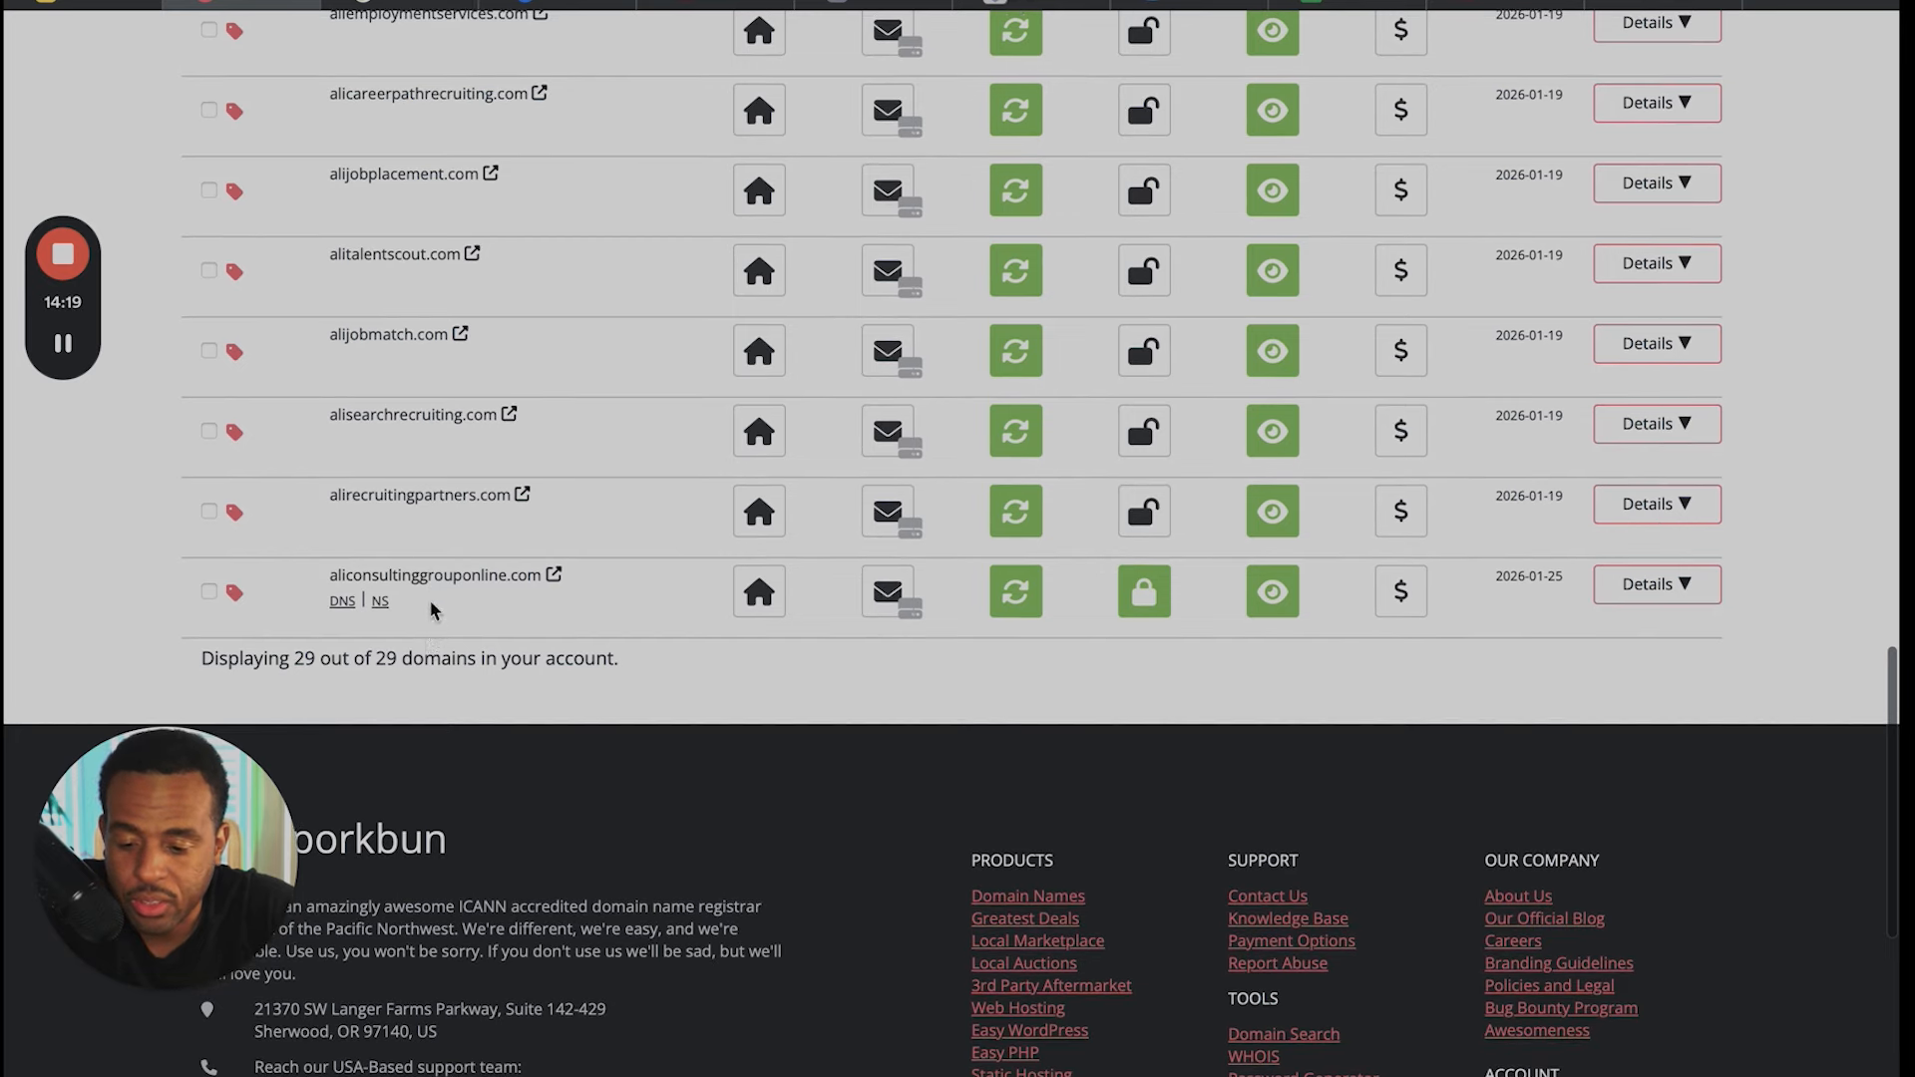
pyautogui.moveTo(365, 592)
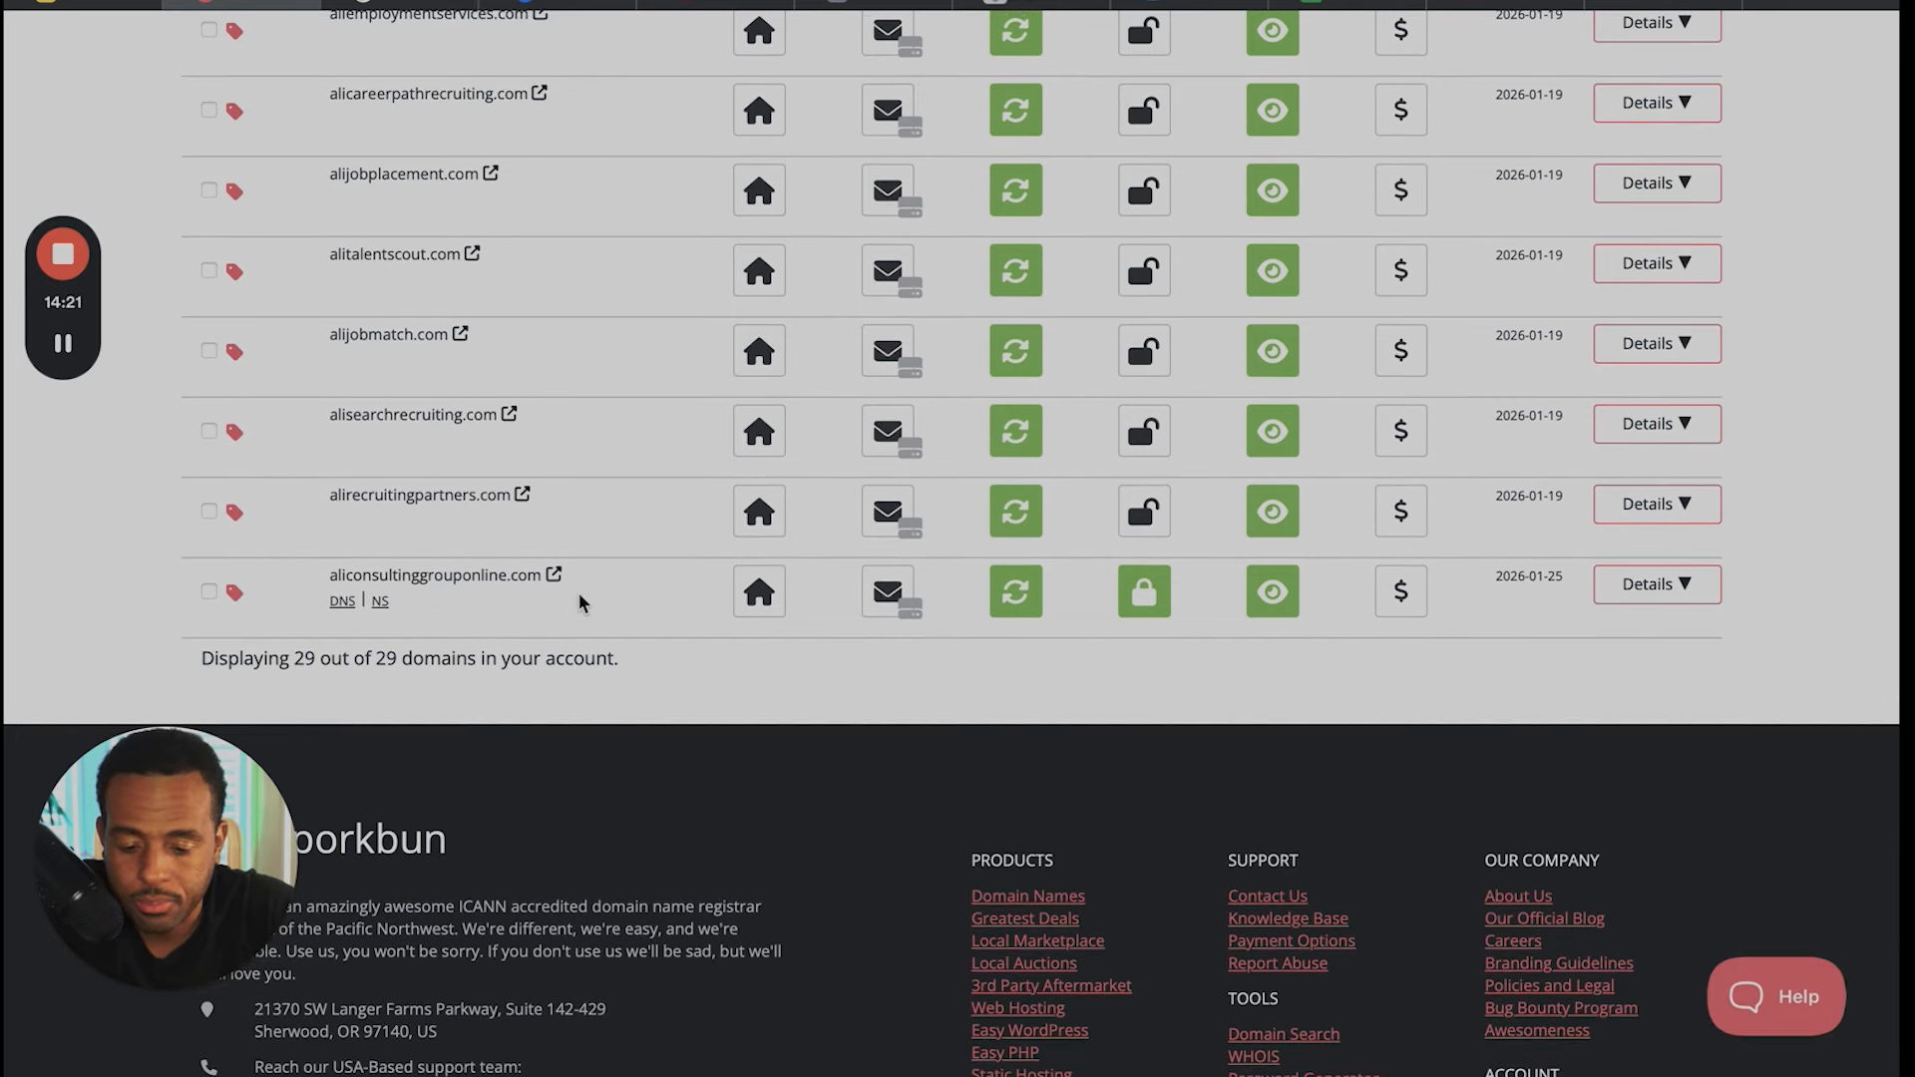
pyautogui.click(1675, 586)
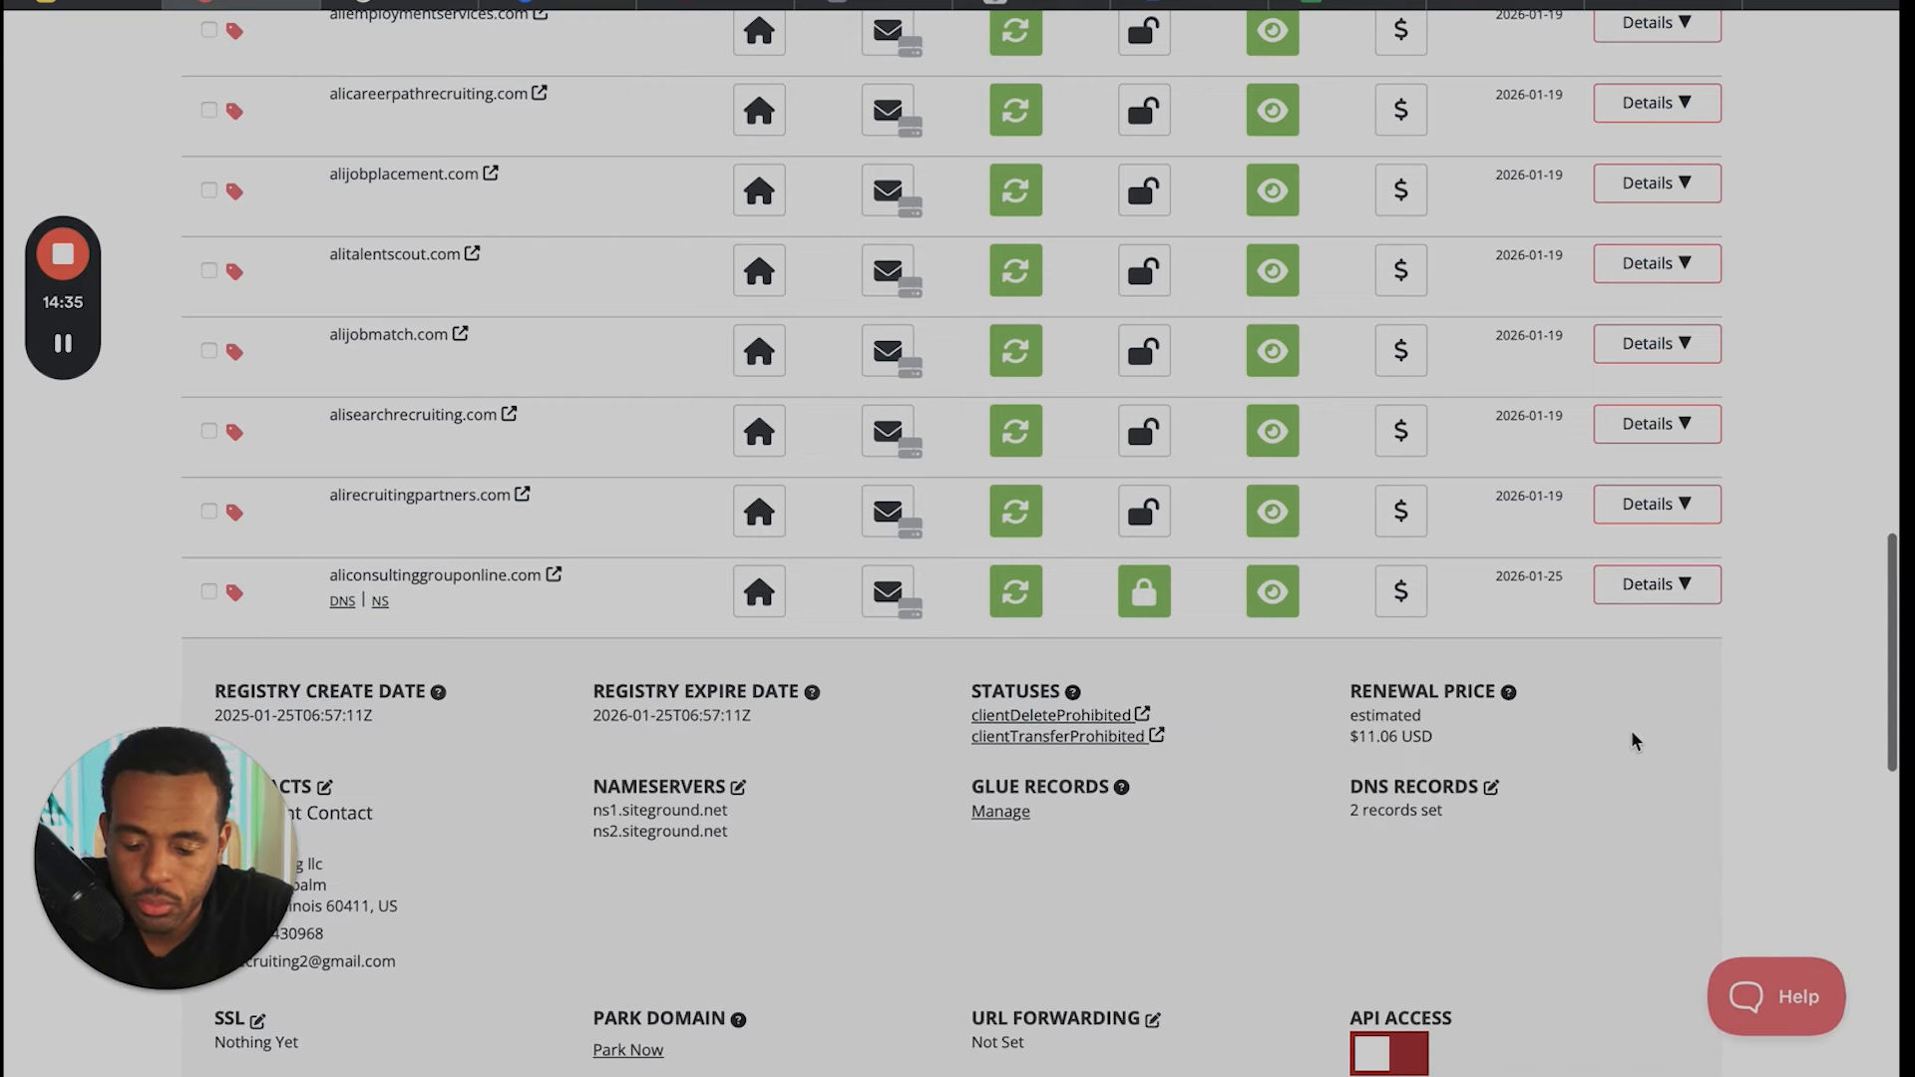
pyautogui.scroll(-3, 1634, 741)
pyautogui.scroll(-1, 1634, 742)
pyautogui.scroll(-1, 1634, 741)
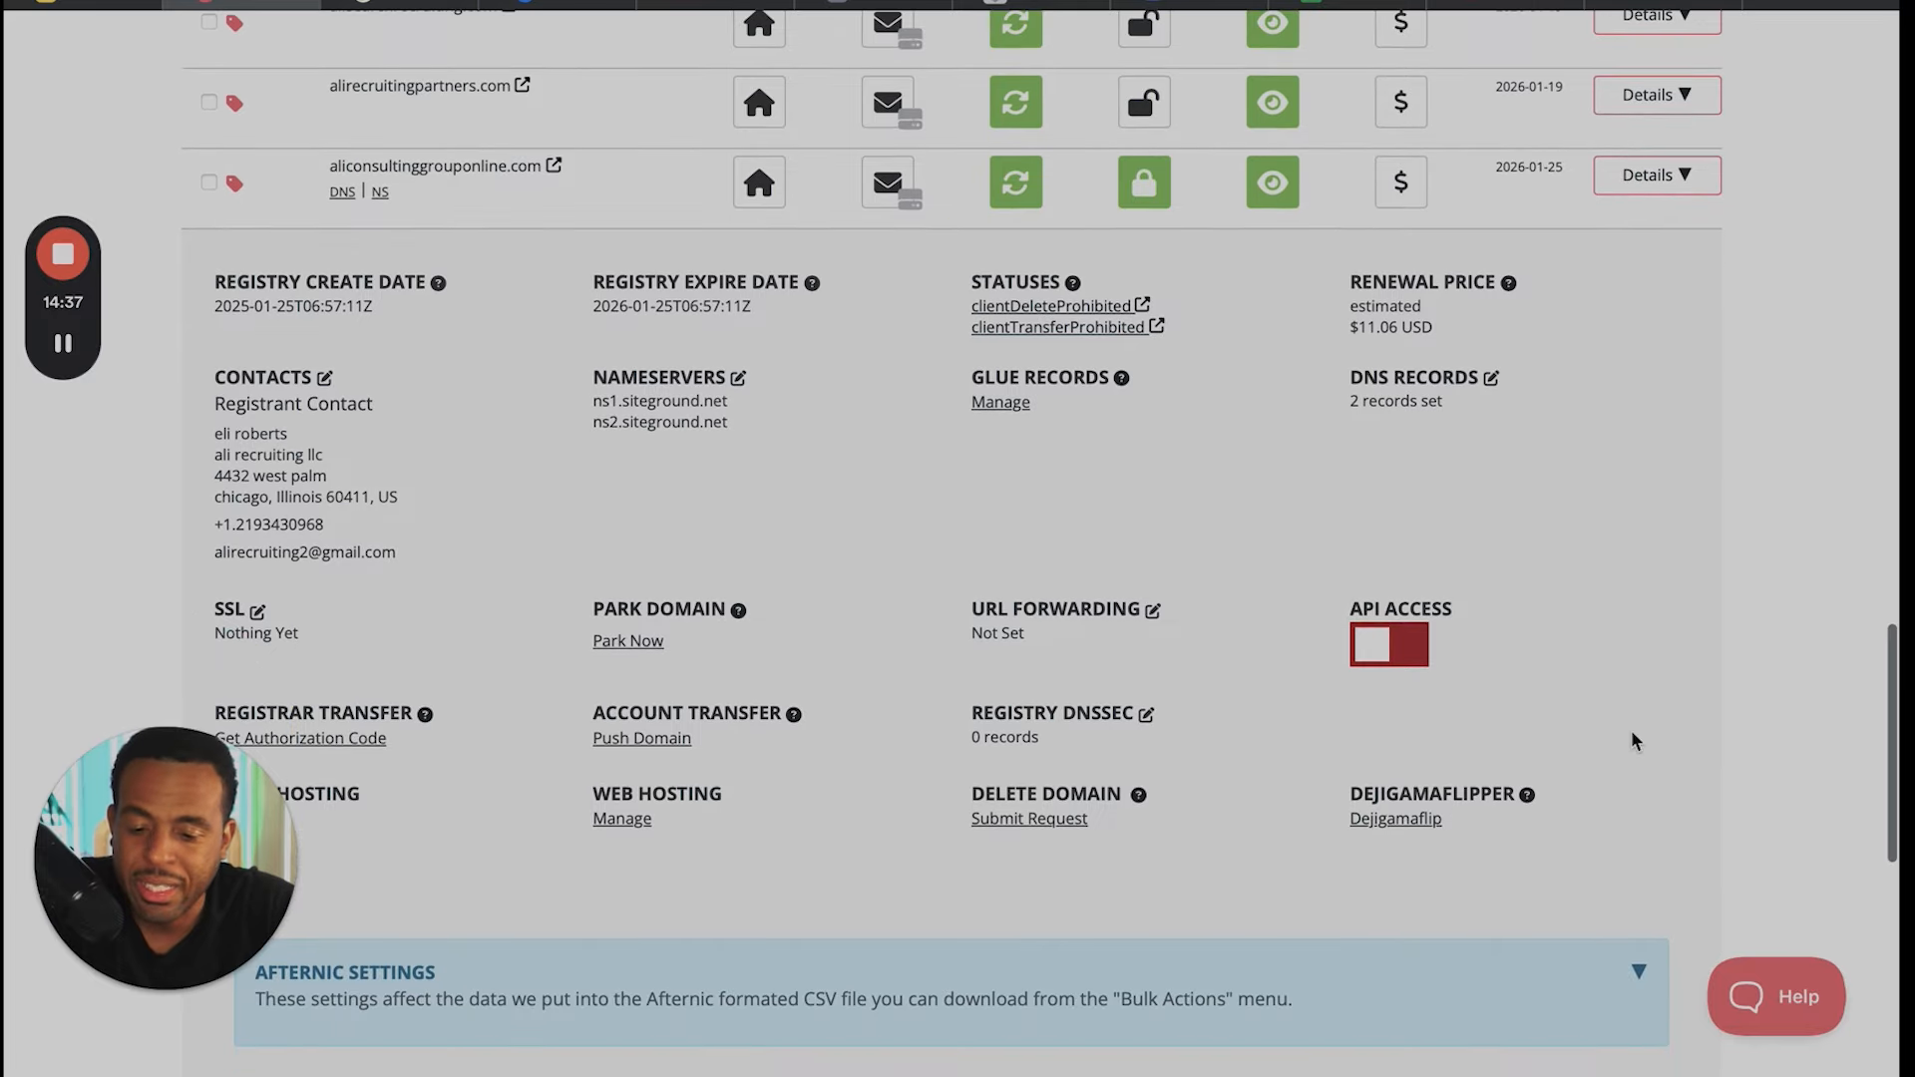
pyautogui.scroll(-2, 1634, 742)
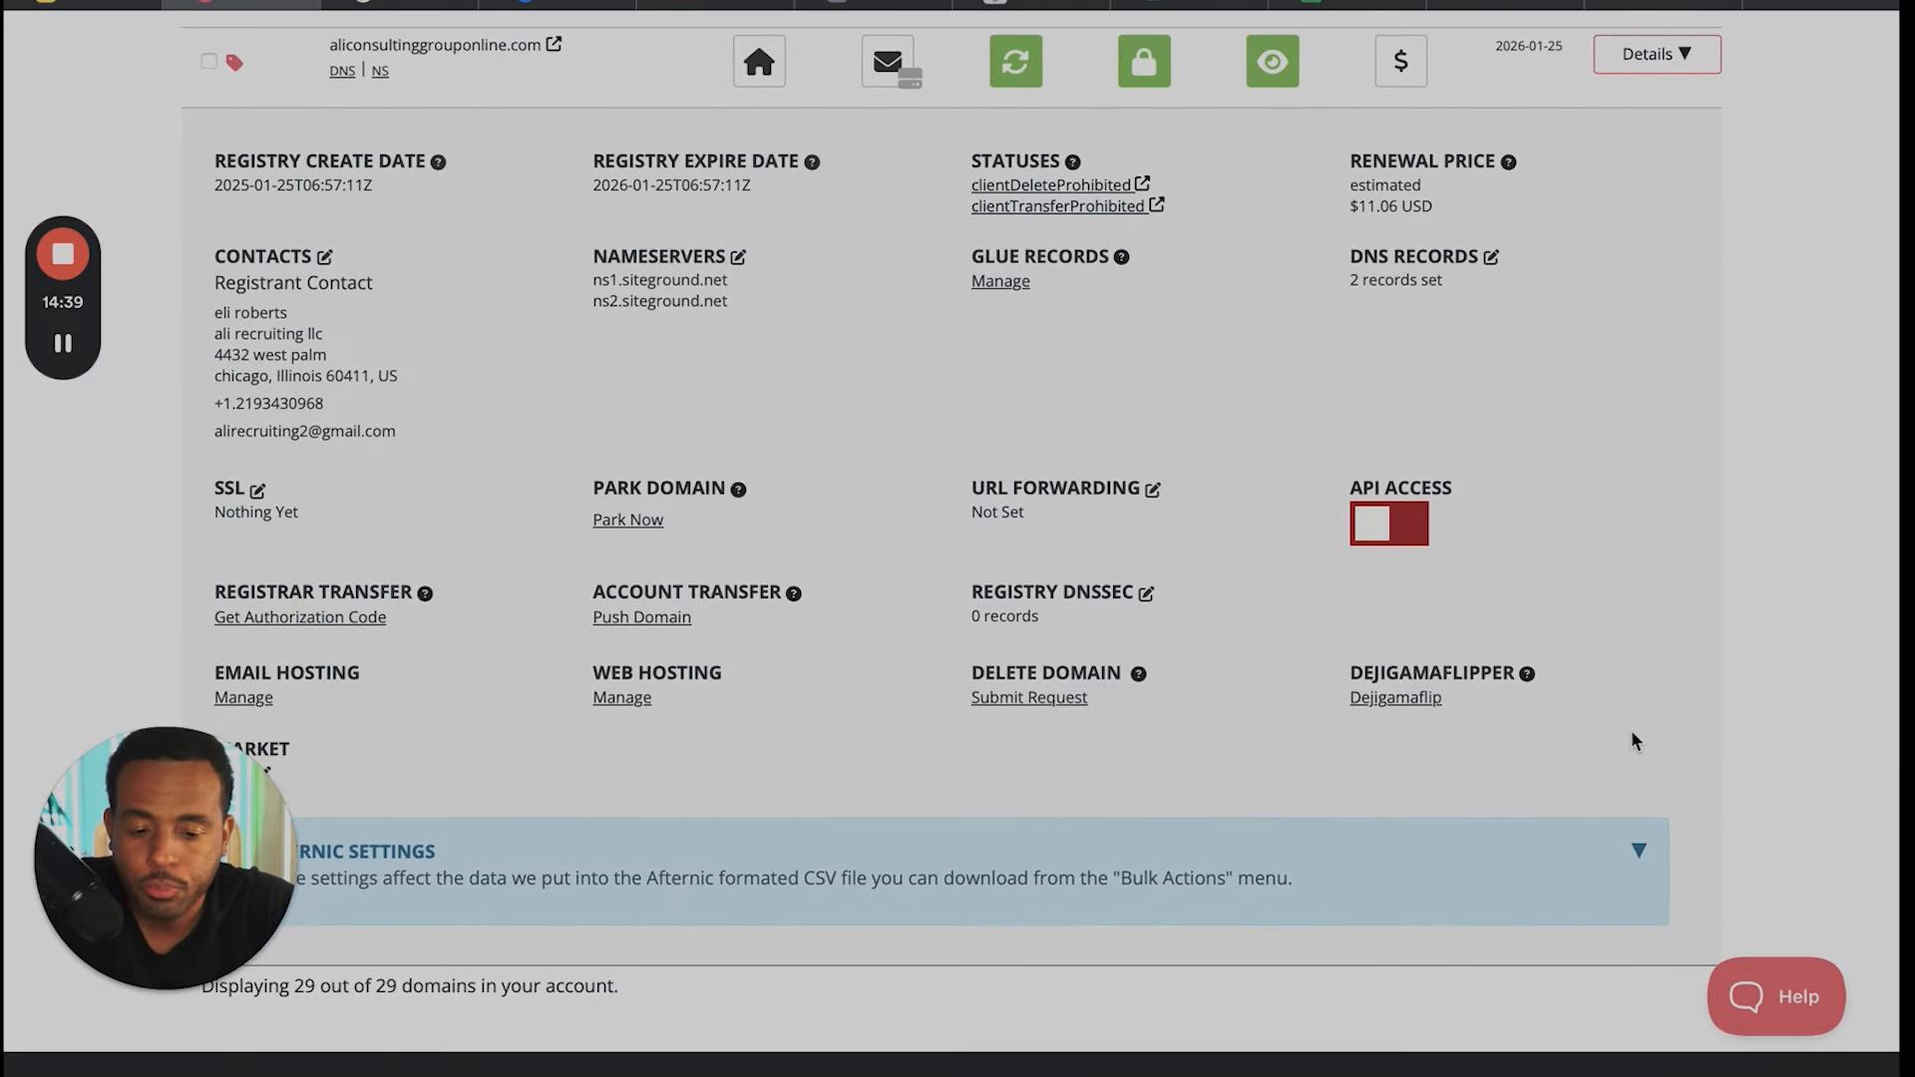
# - Enter stickandstones.com in the search field for registering a new domain
pyautogui.scroll(20, 1634, 741)
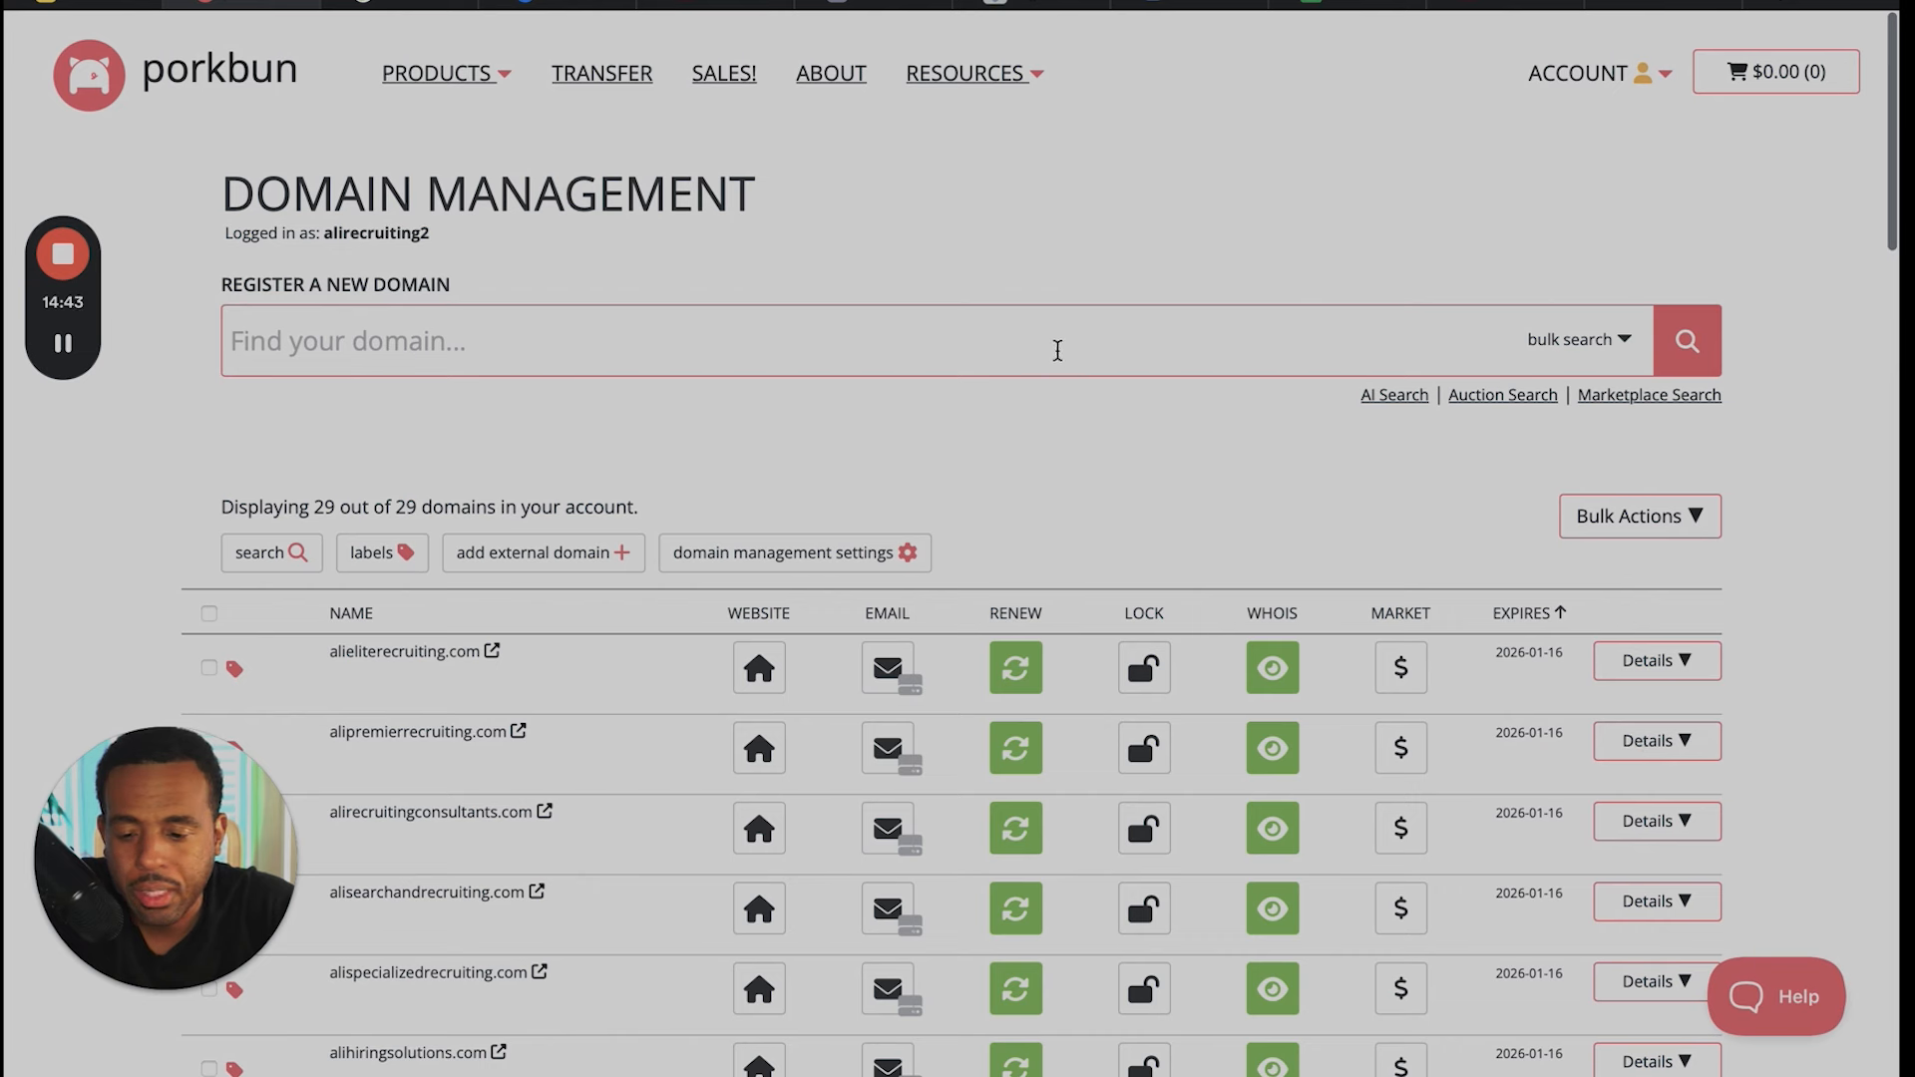
pyautogui.click(675, 339)
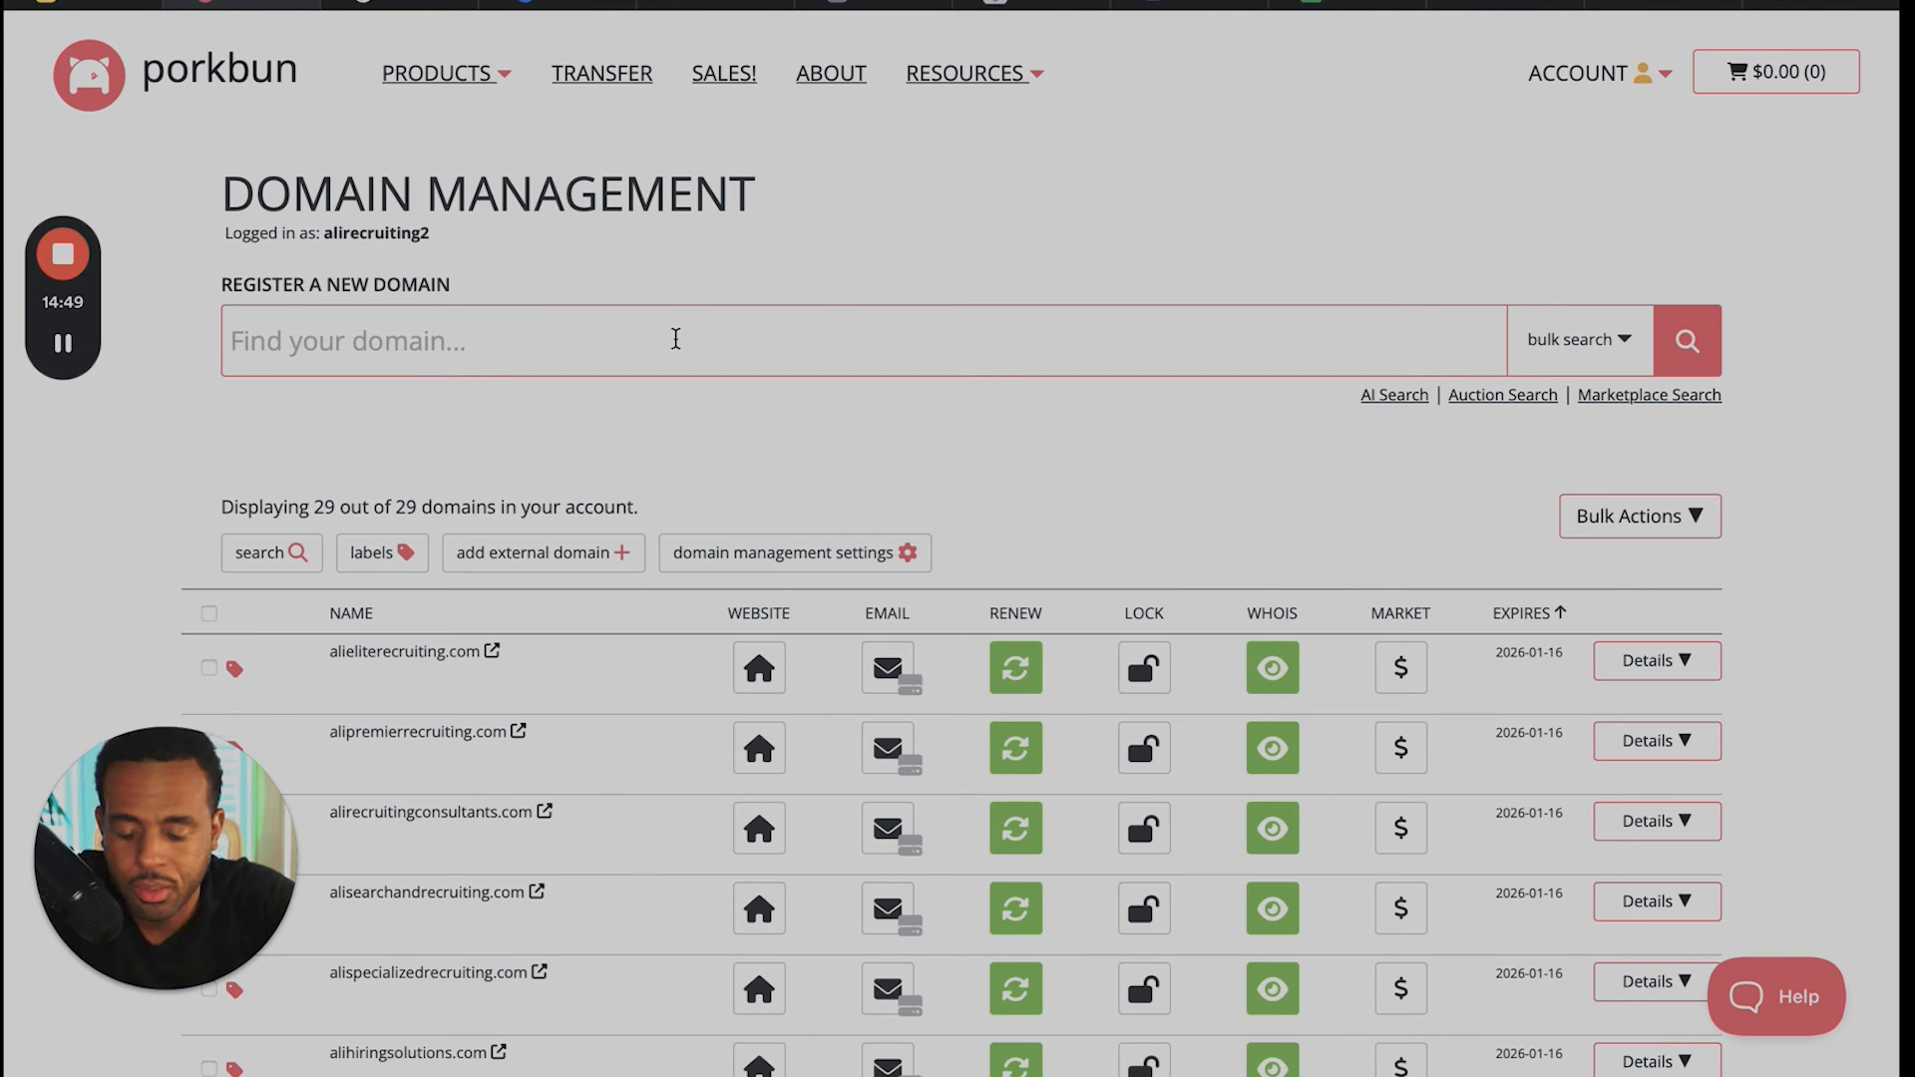
pyautogui.write('stickands')
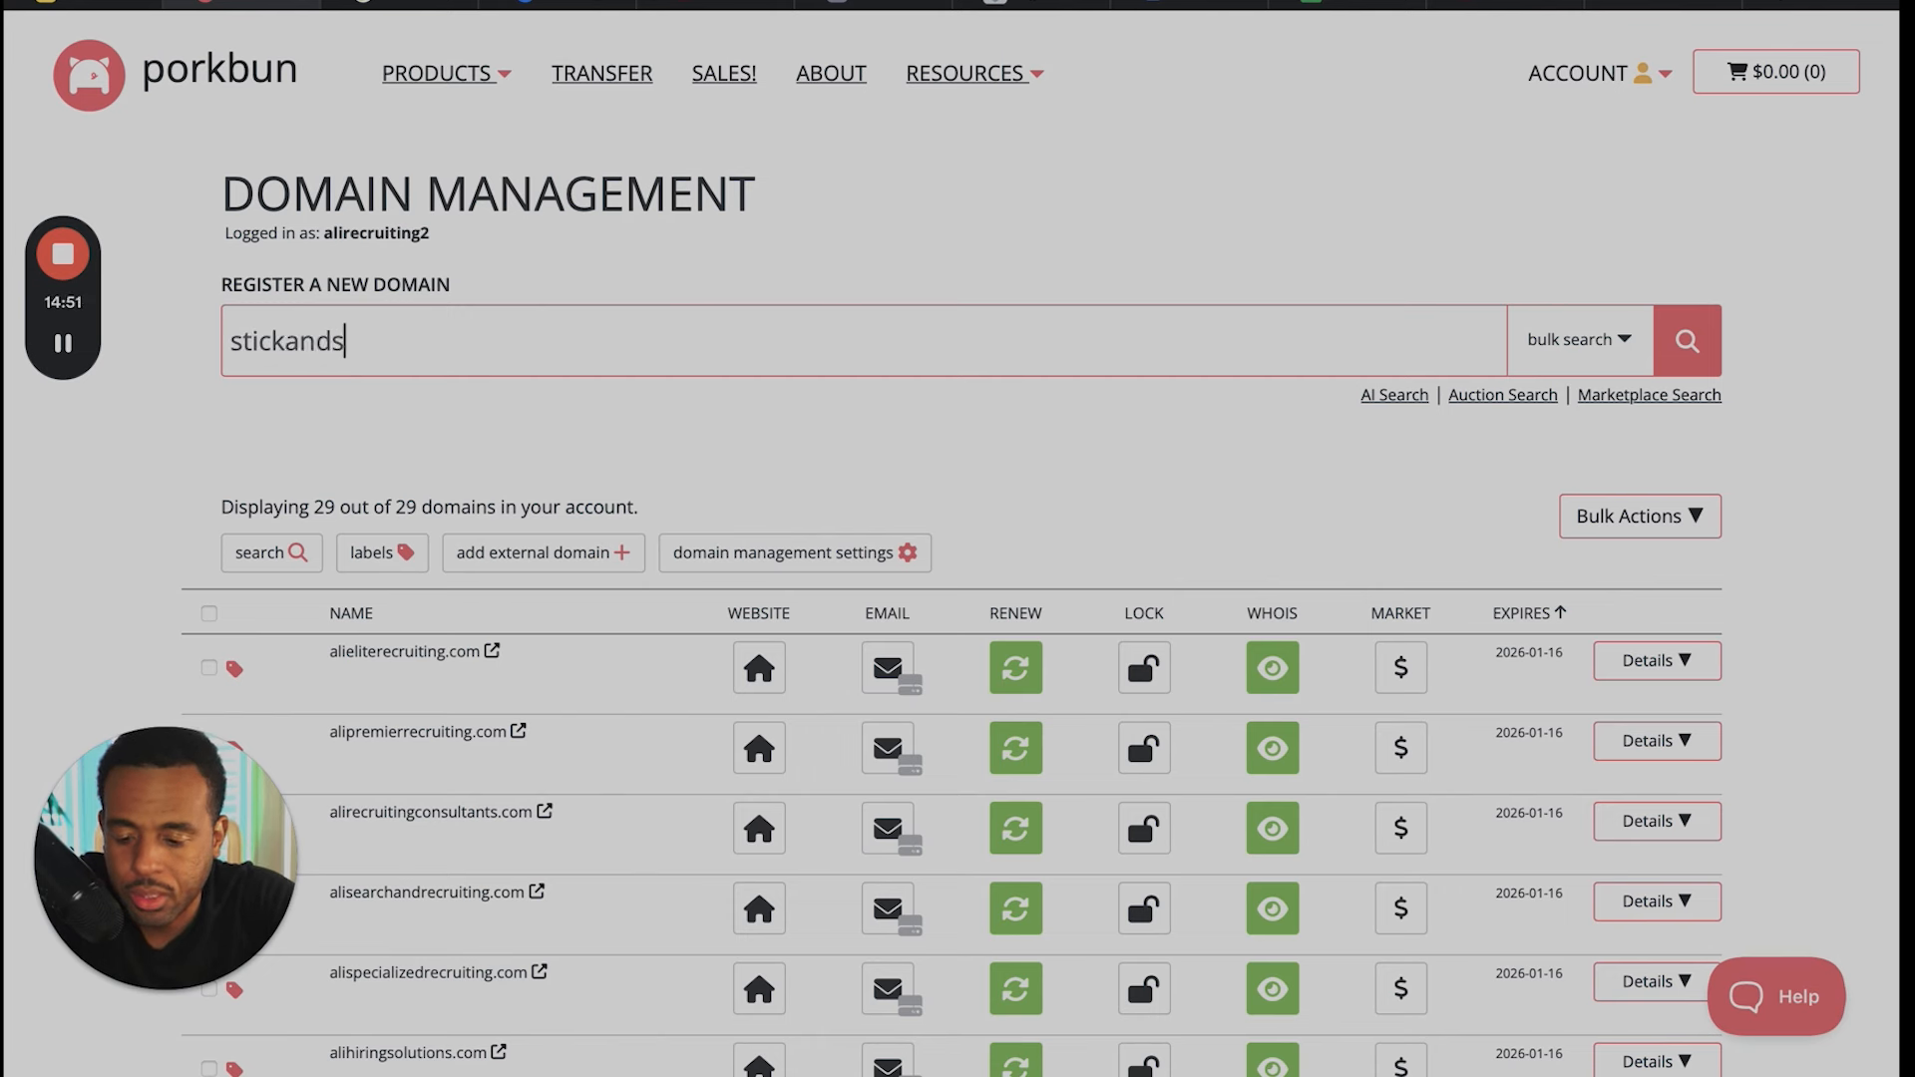
pyautogui.write('tones.om')
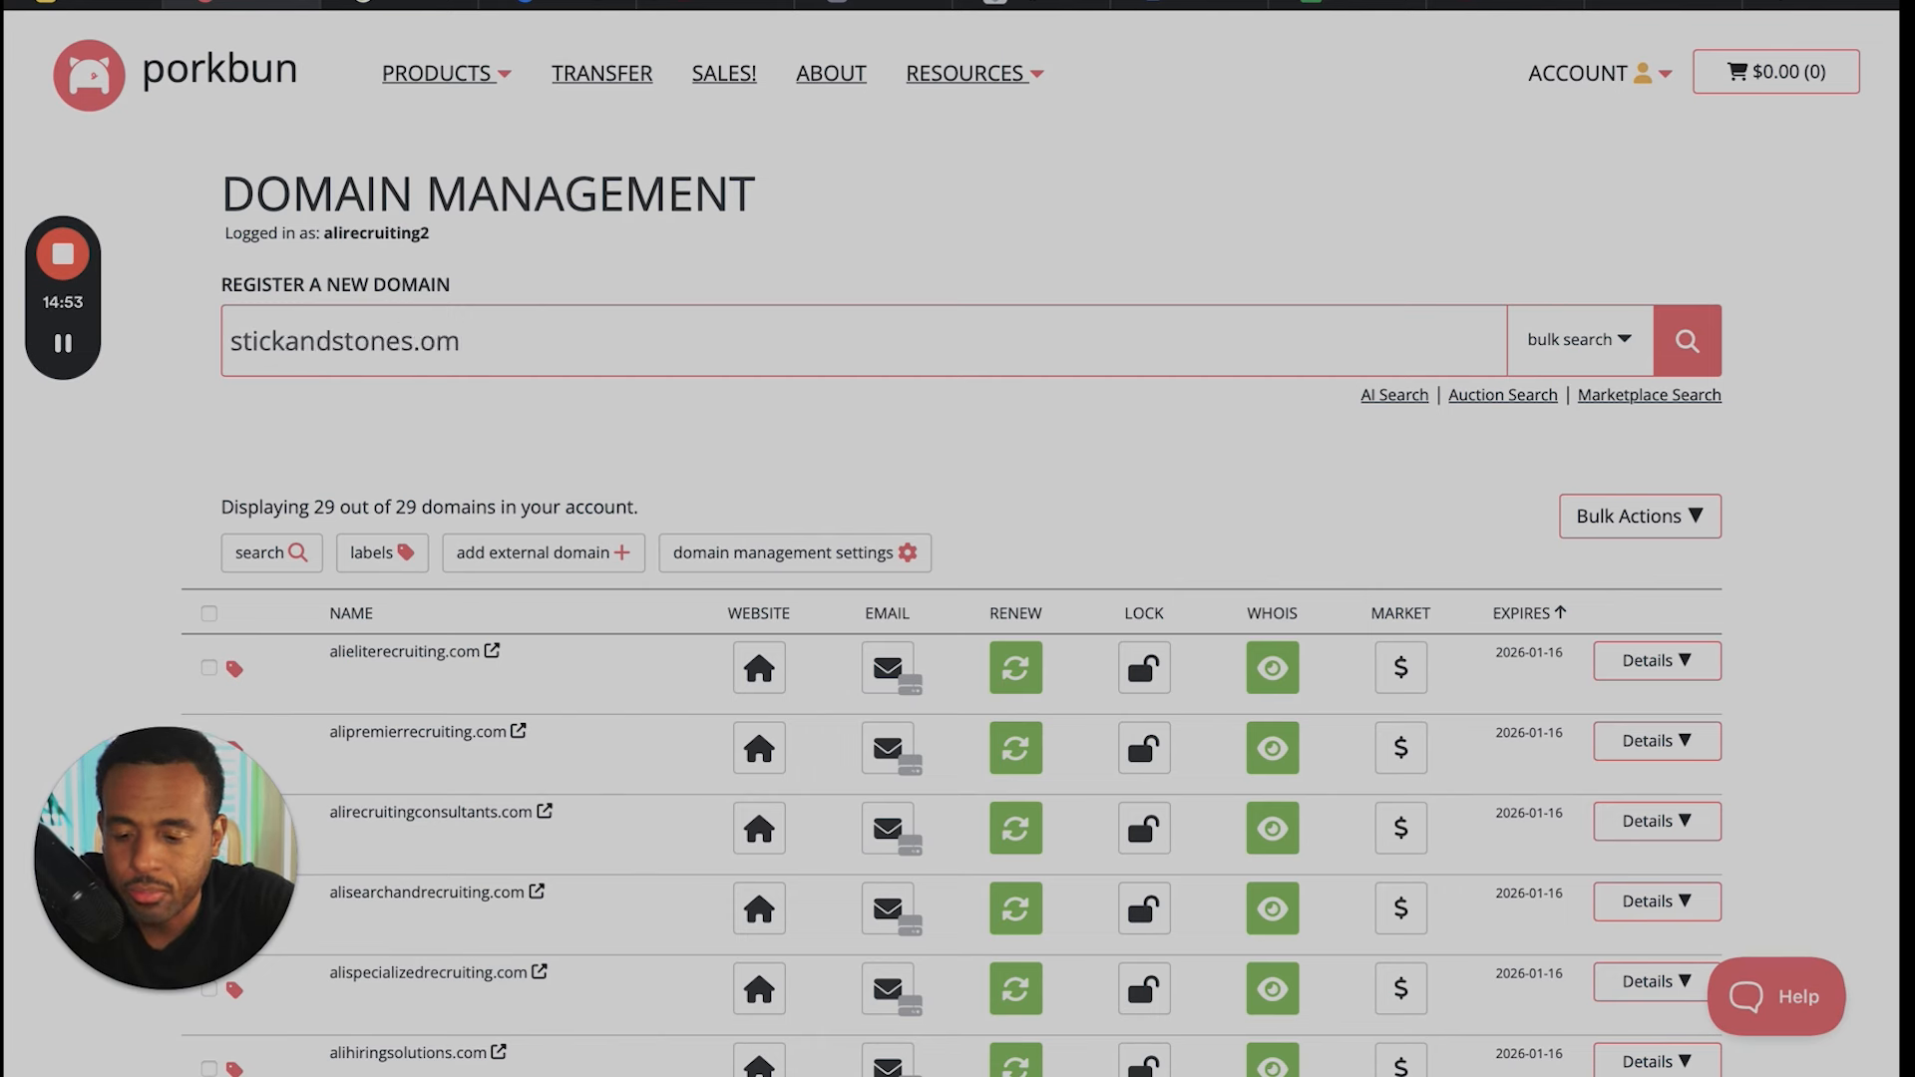
pyautogui.press('BackSpace')
pyautogui.press('BackSpace')
pyautogui.press('BackSpace')
pyautogui.write('com')
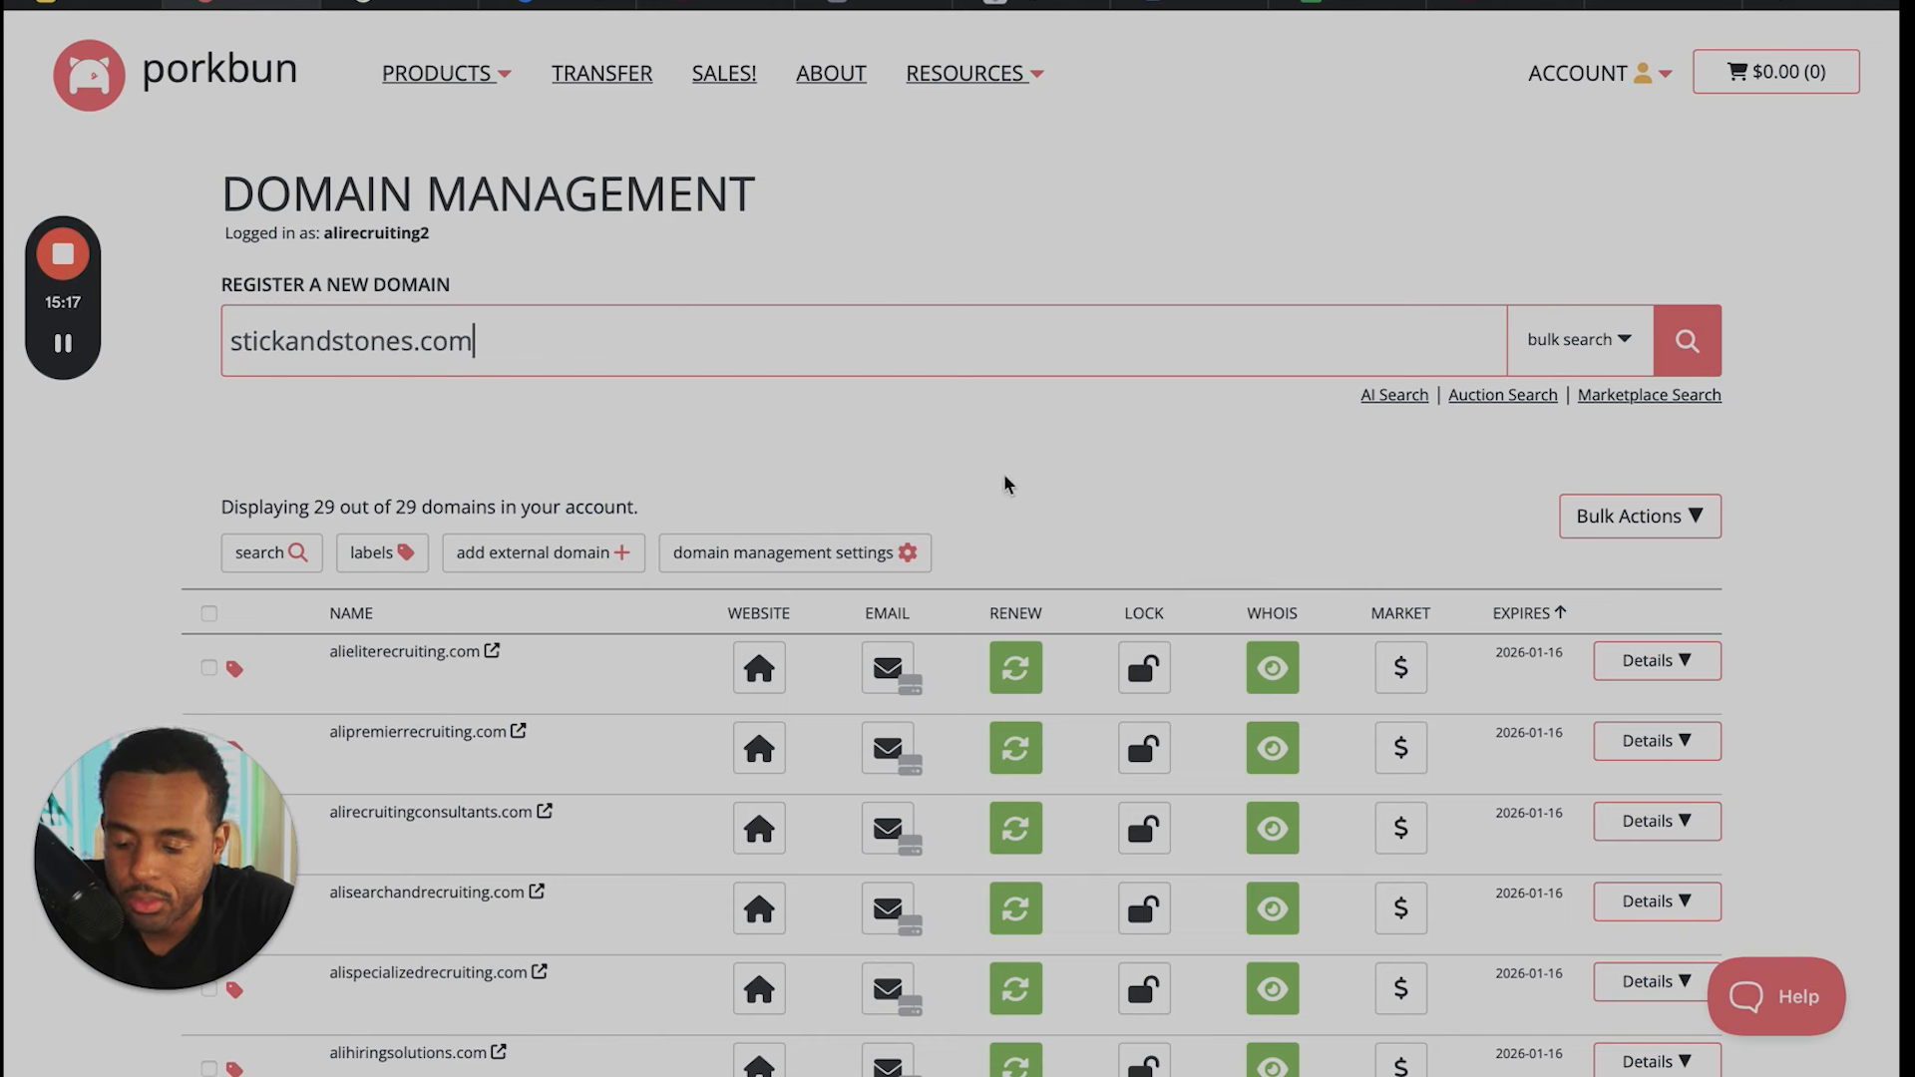
# - Browse the list of domains already owned in the account
pyautogui.scroll(-15, 1004, 483)
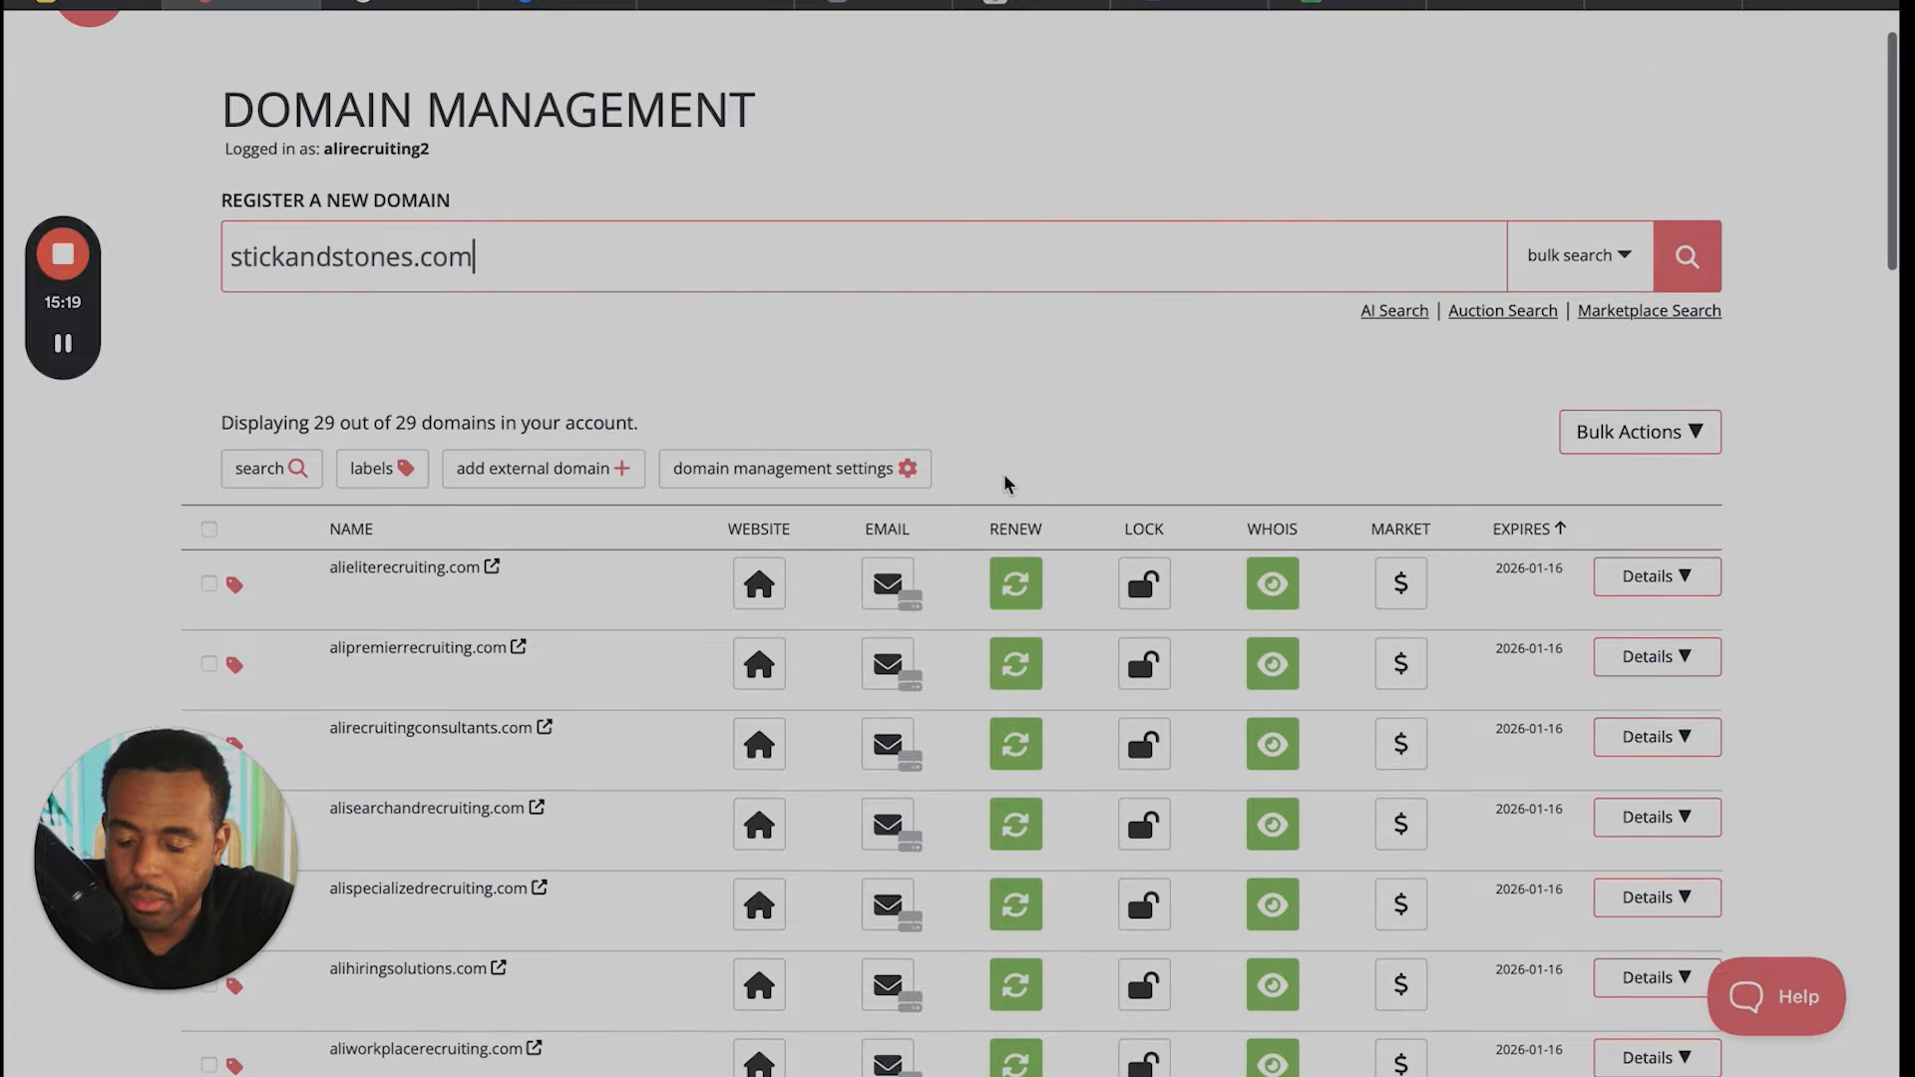
pyautogui.scroll(-5, 1004, 484)
pyautogui.scroll(10, 1004, 484)
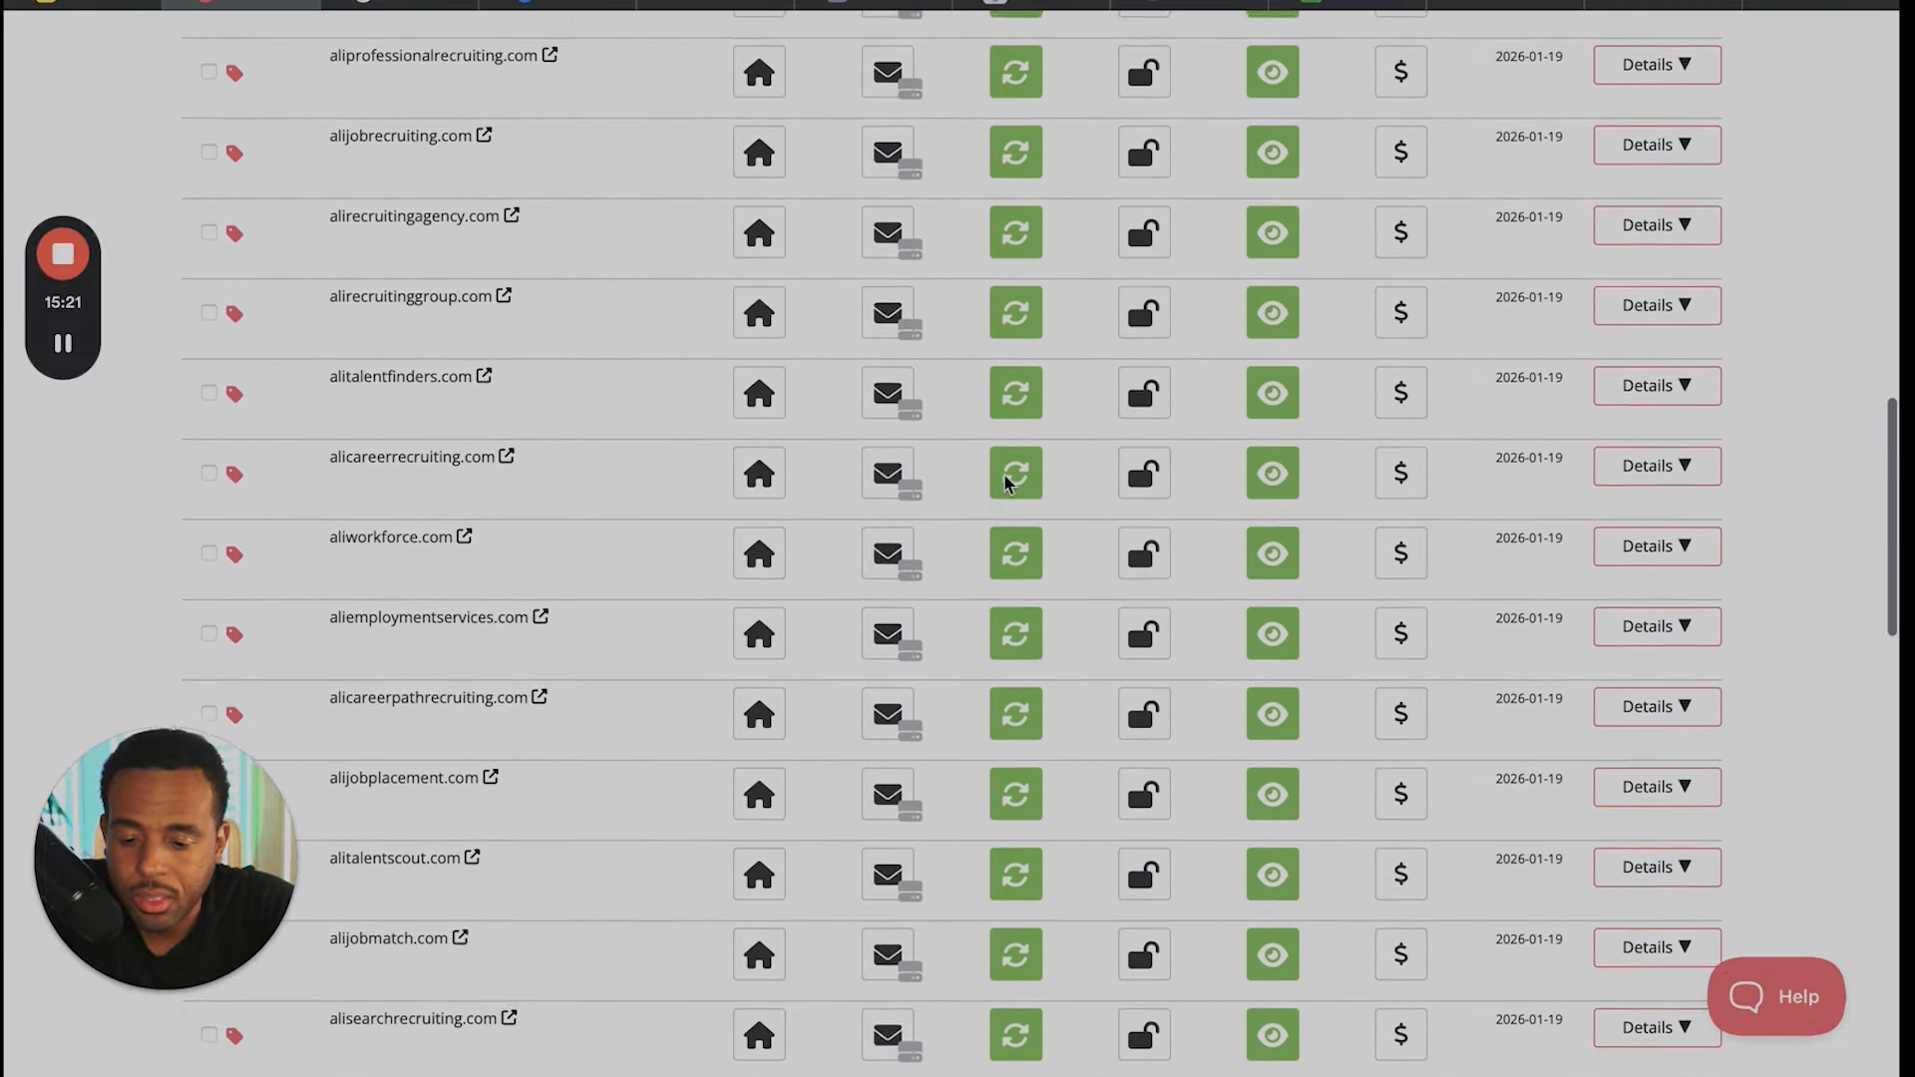
pyautogui.scroll(6, 1005, 484)
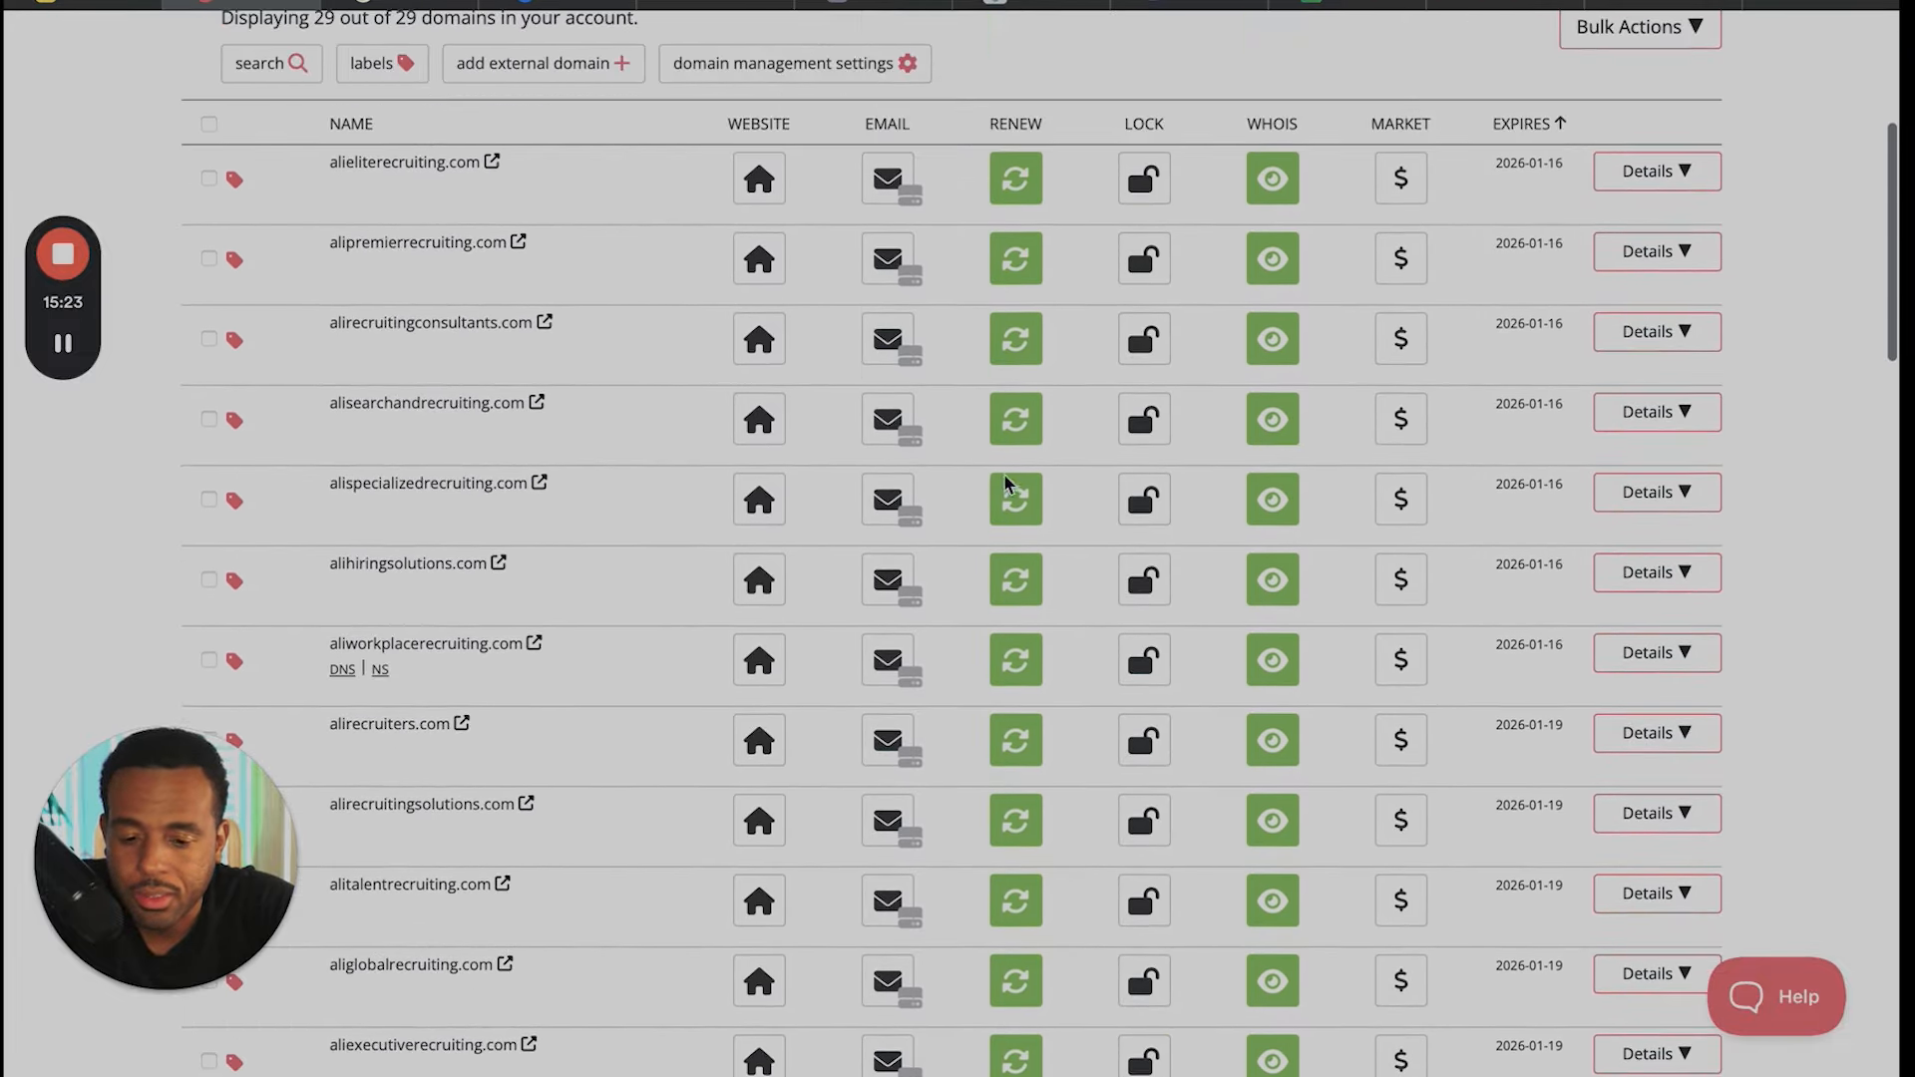
pyautogui.scroll(-1, 1006, 483)
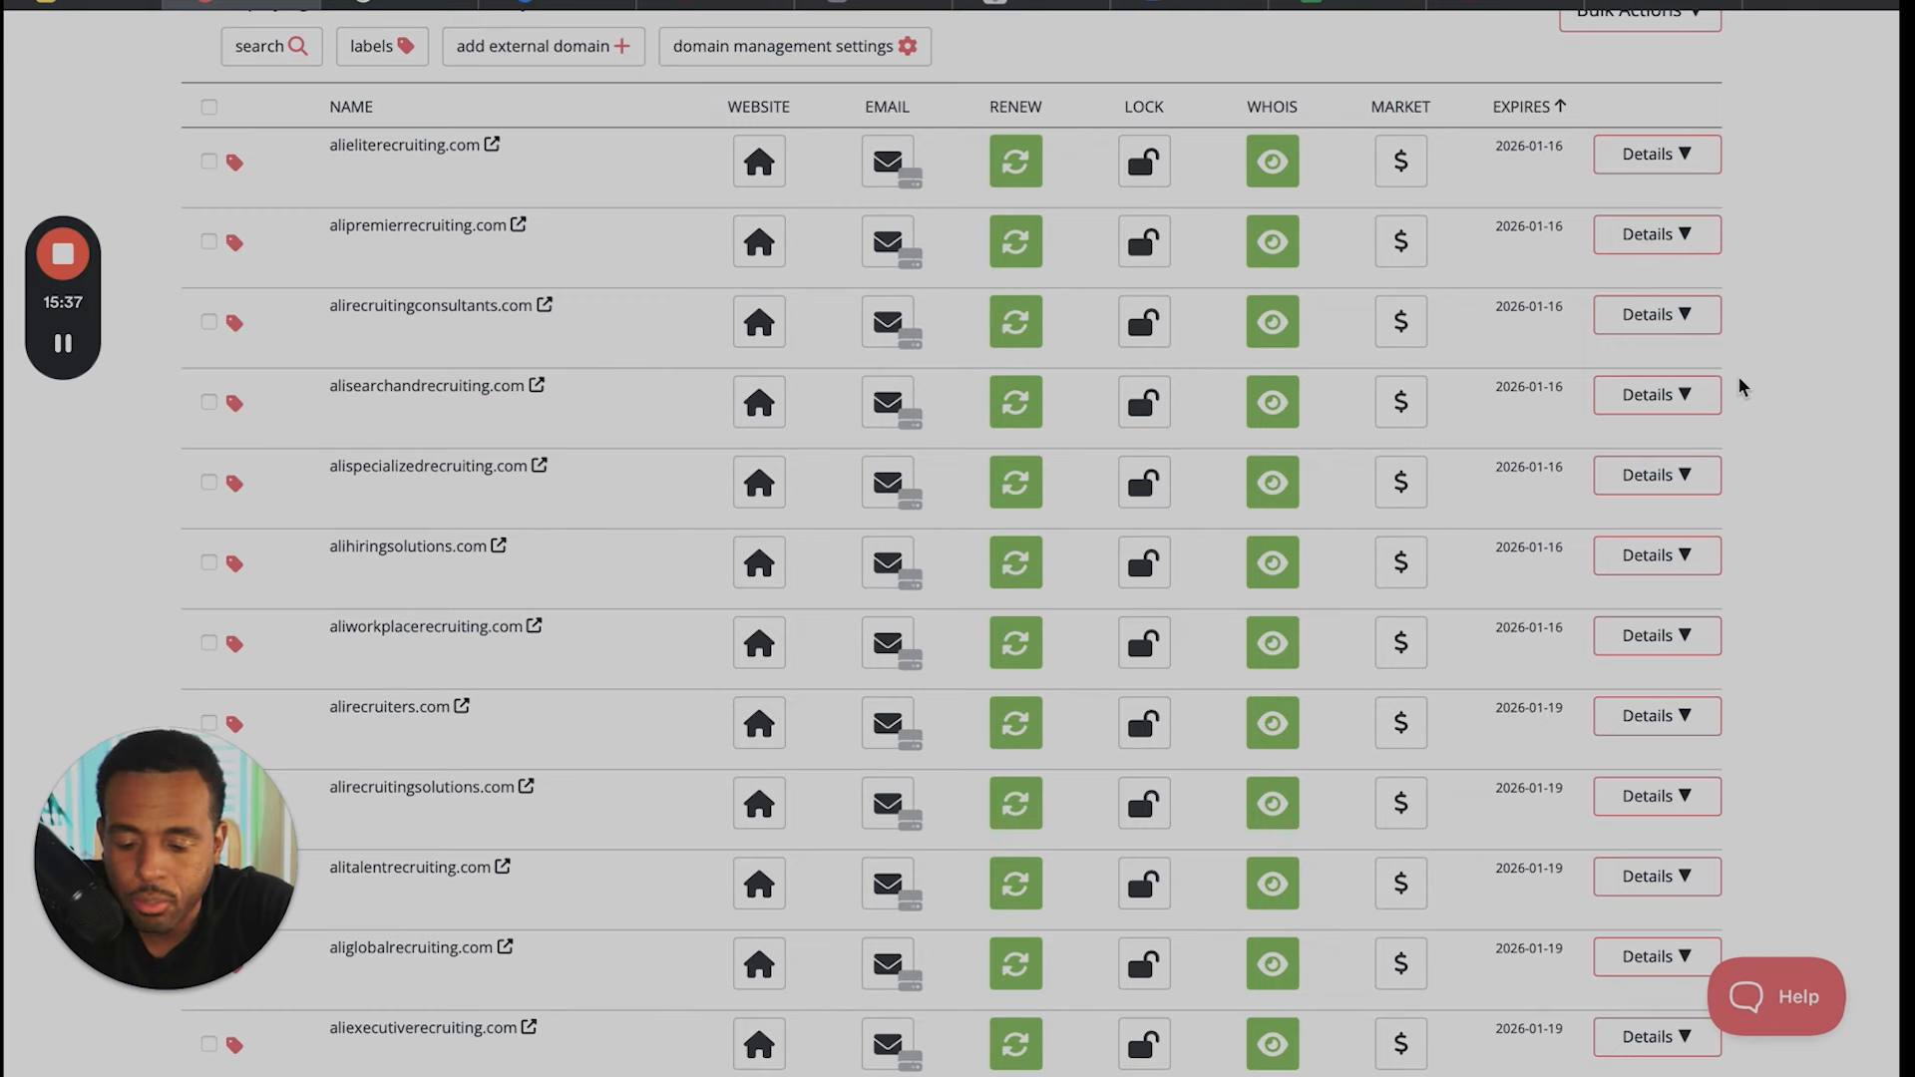
pyautogui.scroll(3, 1147, 379)
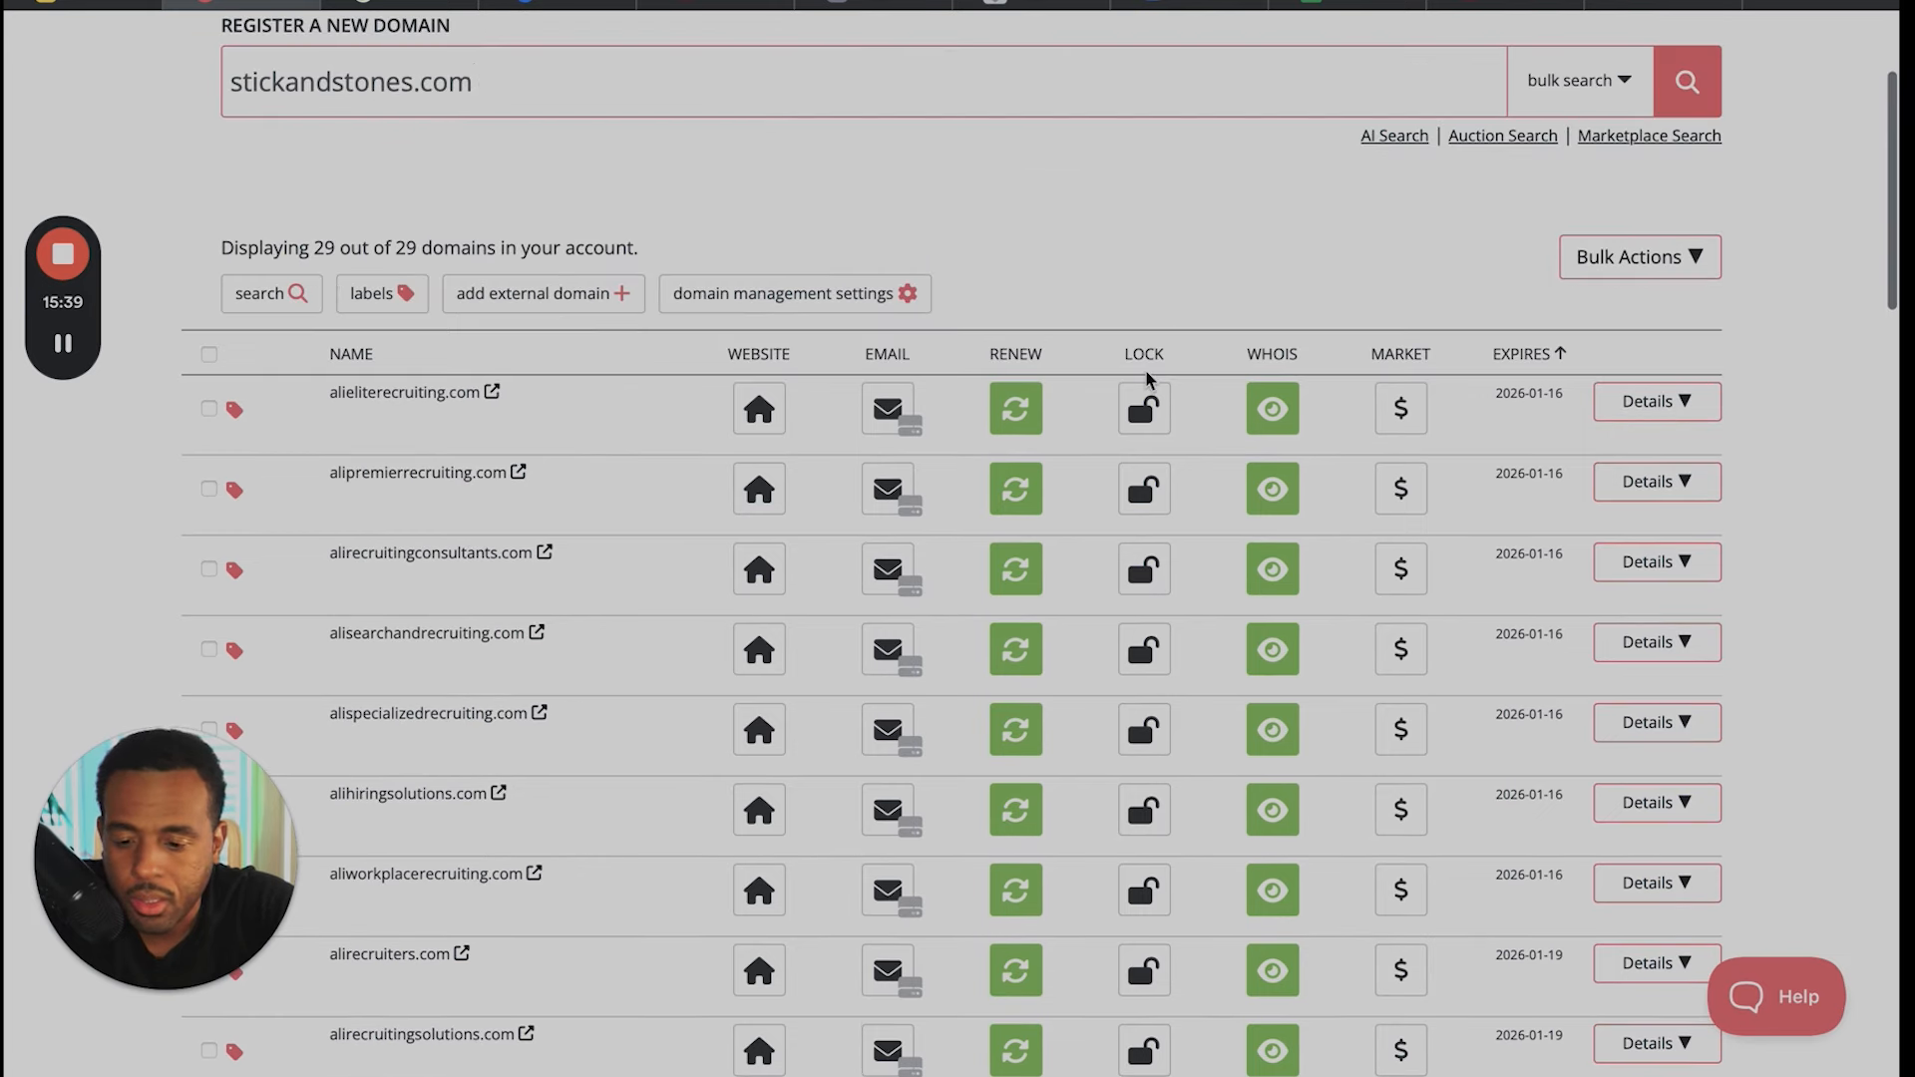
pyautogui.scroll(1, 1148, 379)
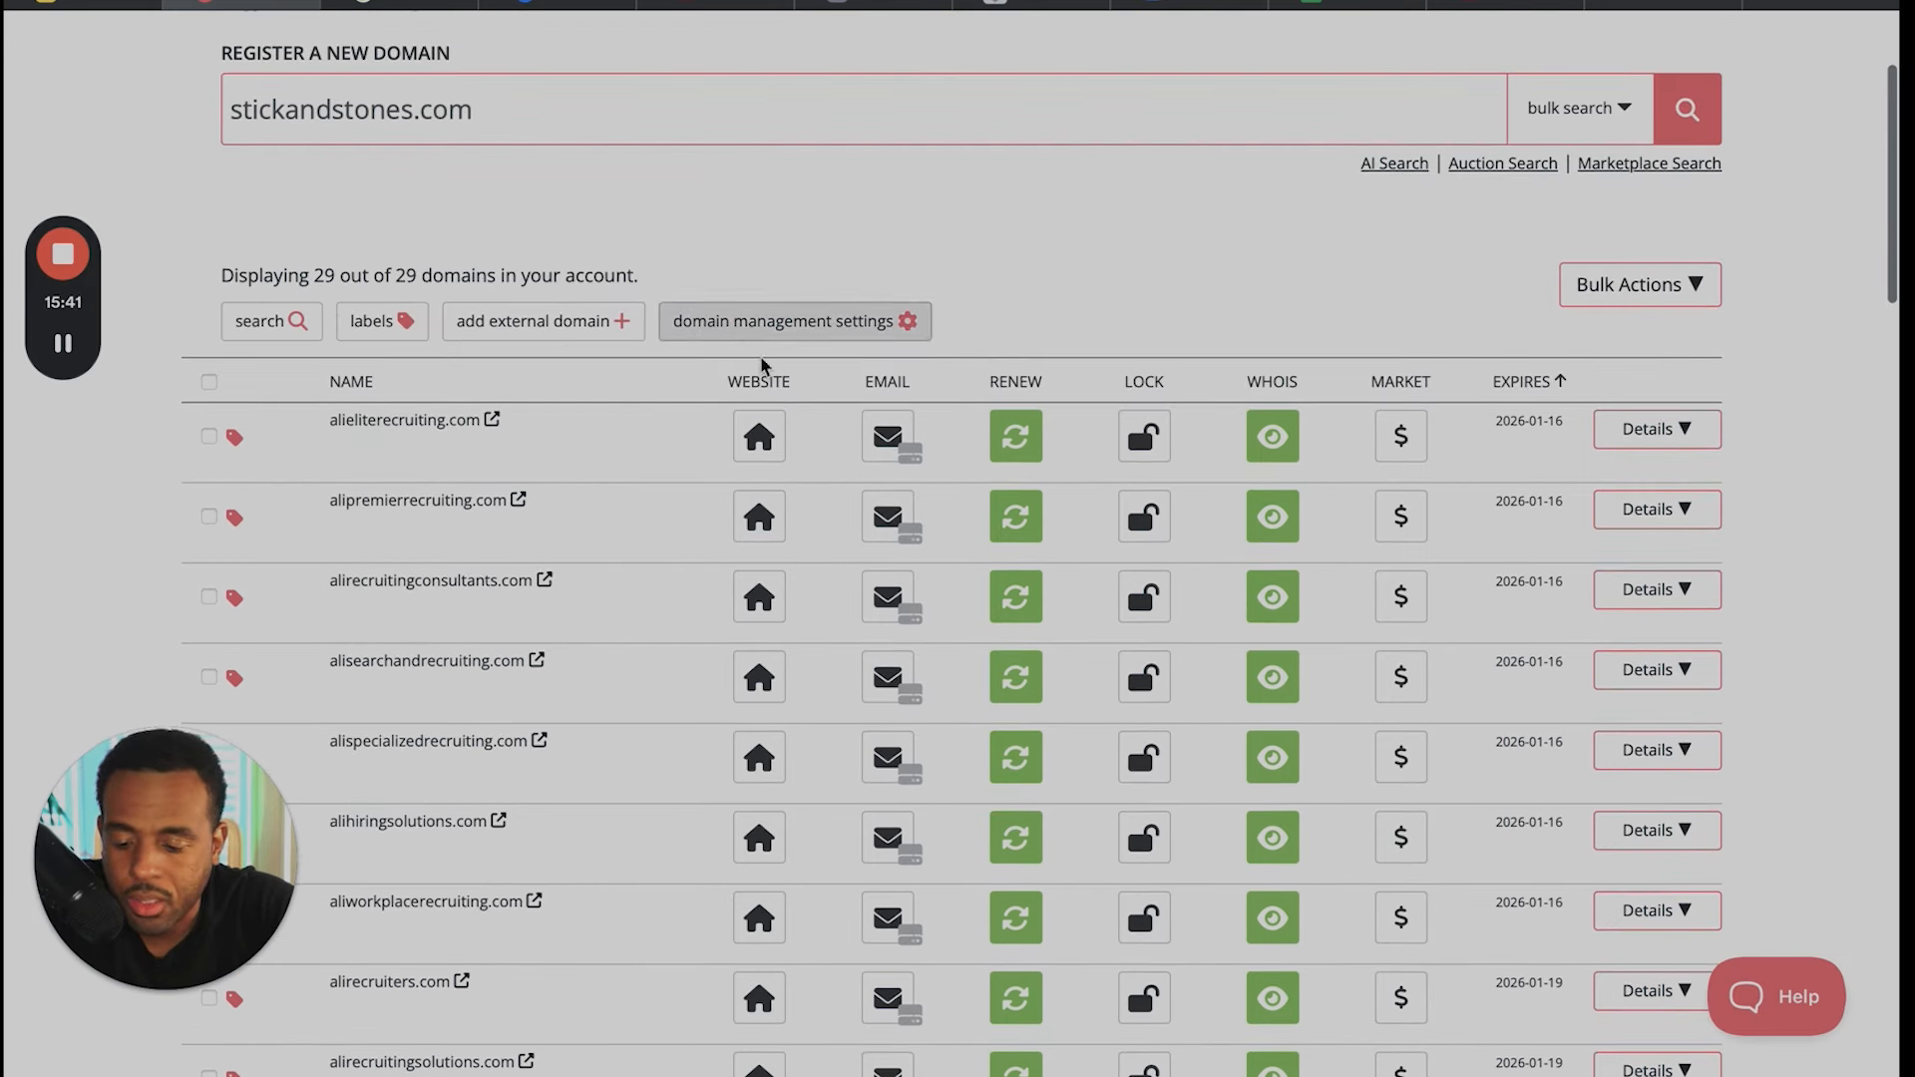
# - Examine the nameservers and other settings in the expanded details of aliconsultinggrouponline.com
pyautogui.scroll(-15, 985, 907)
pyautogui.scroll(-4, 983, 903)
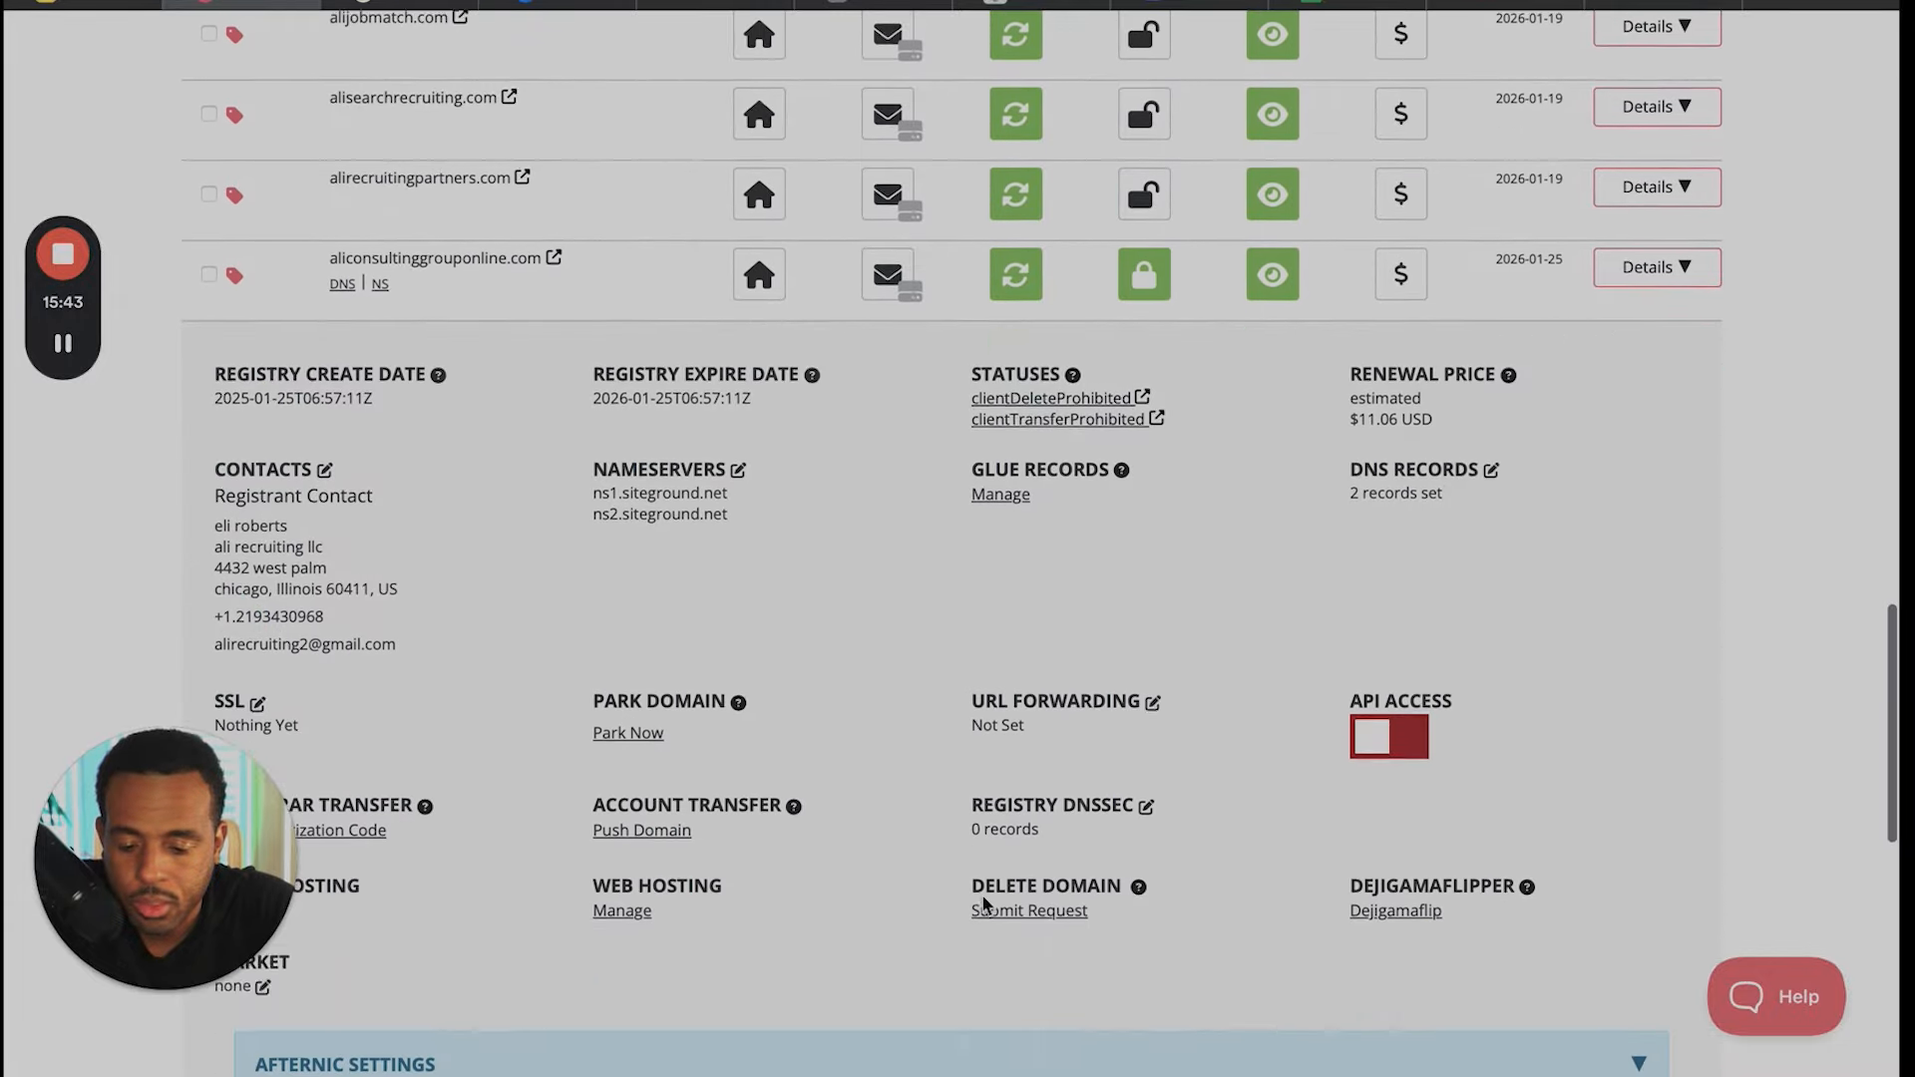
pyautogui.scroll(-1, 986, 905)
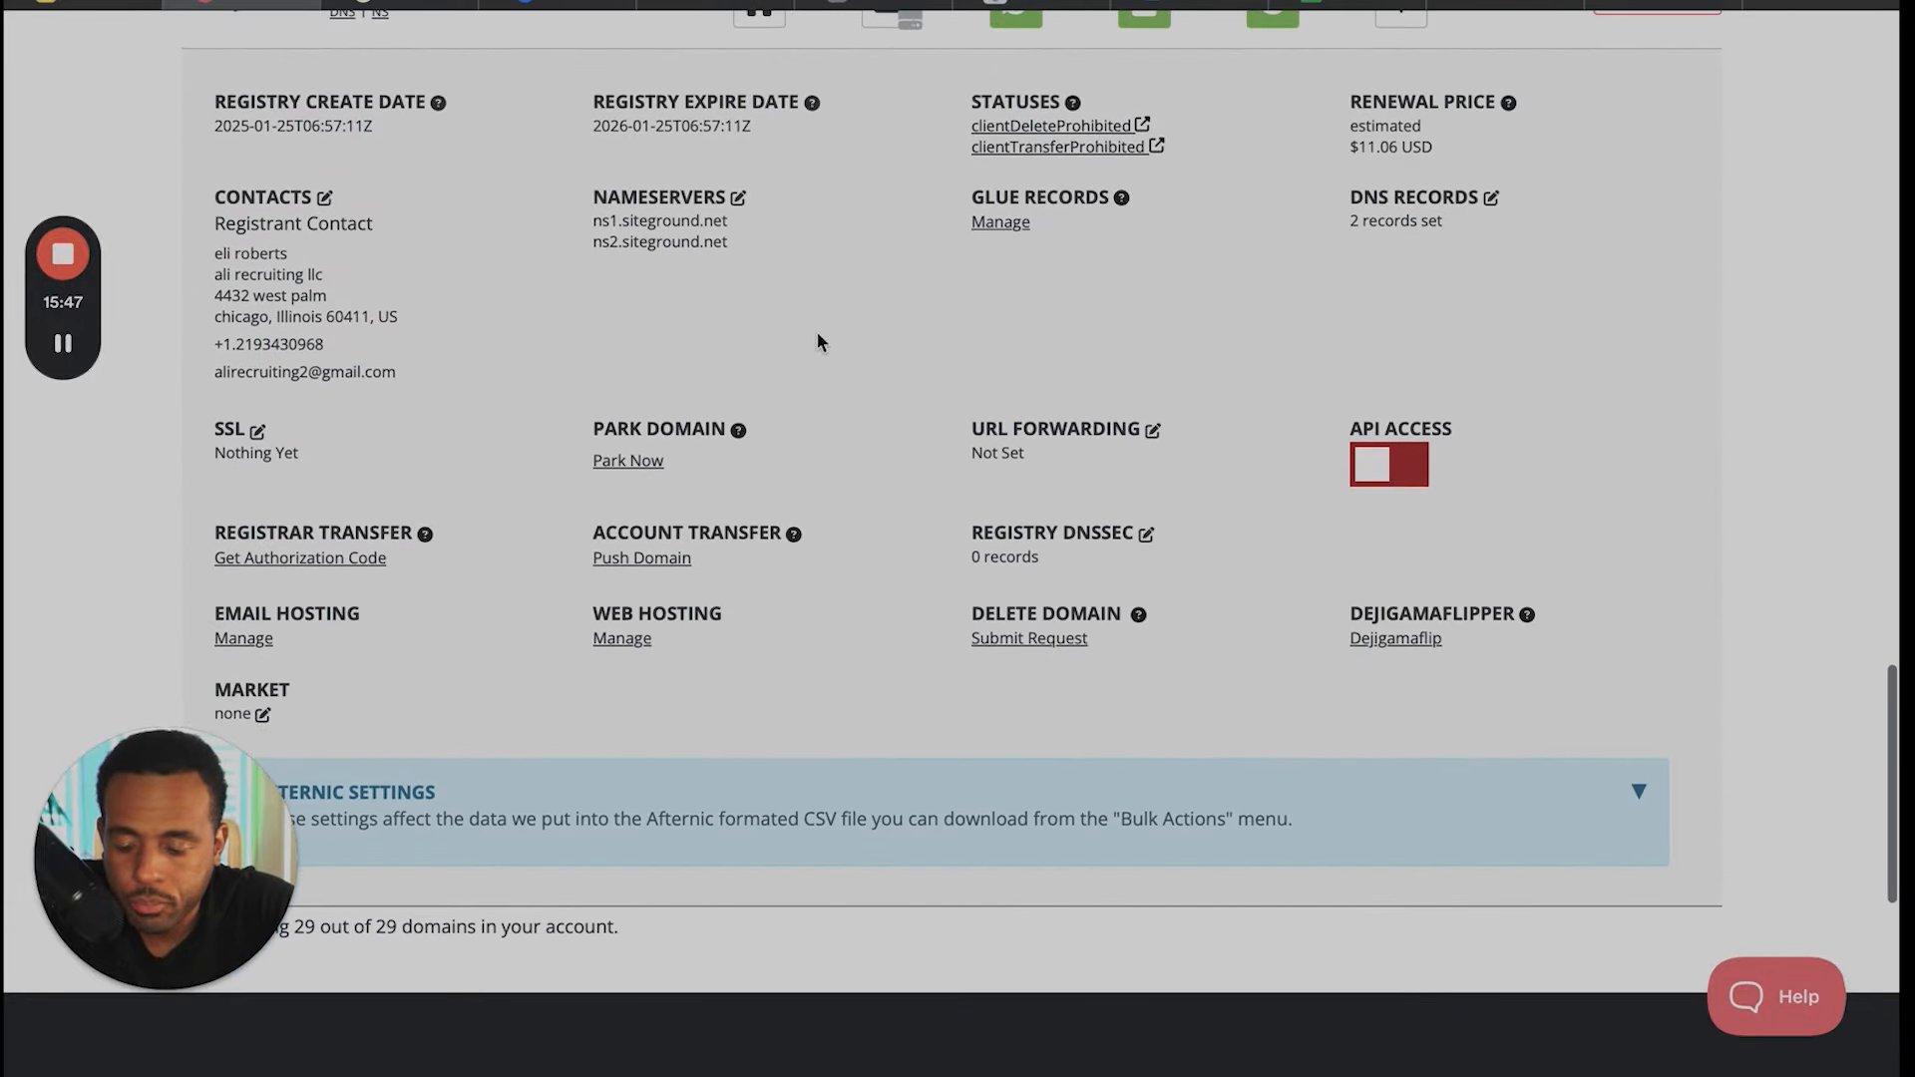
pyautogui.scroll(-1, 802, 341)
pyautogui.scroll(1, 802, 341)
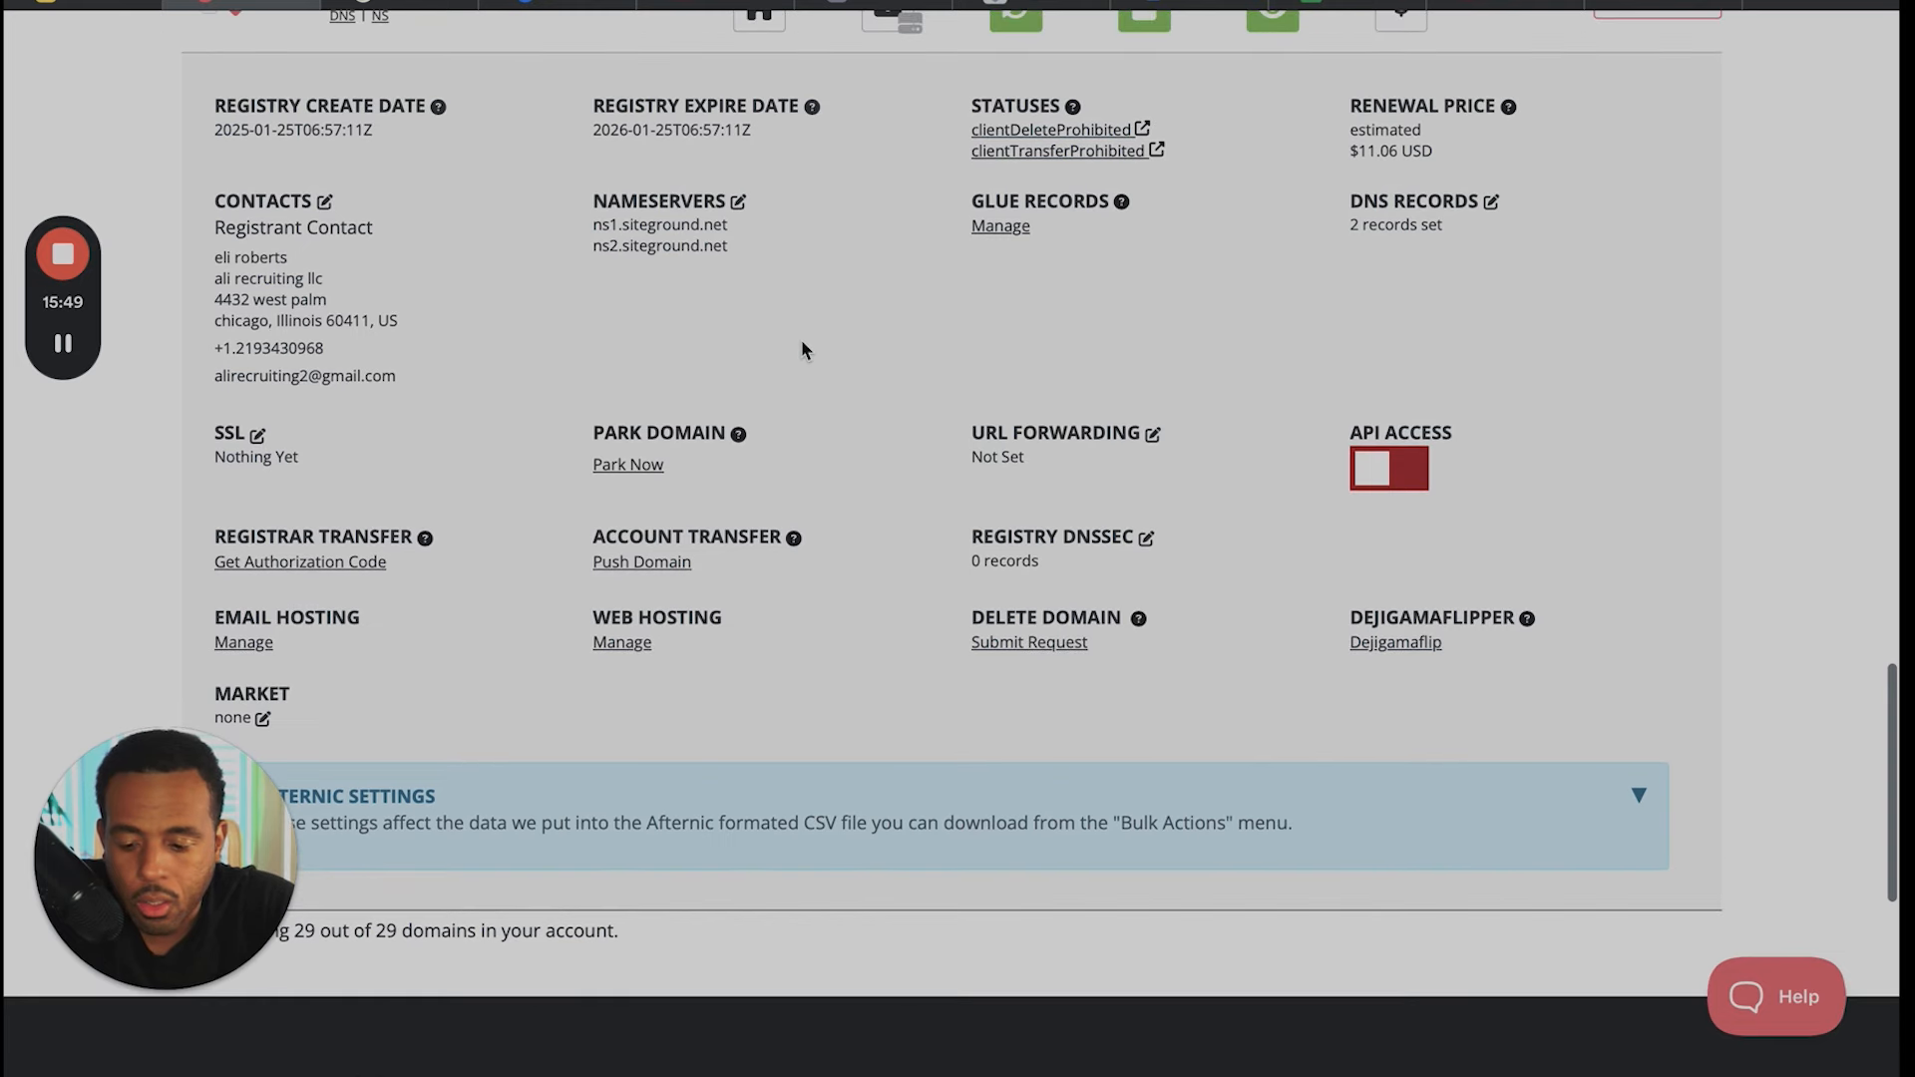
pyautogui.scroll(1, 804, 349)
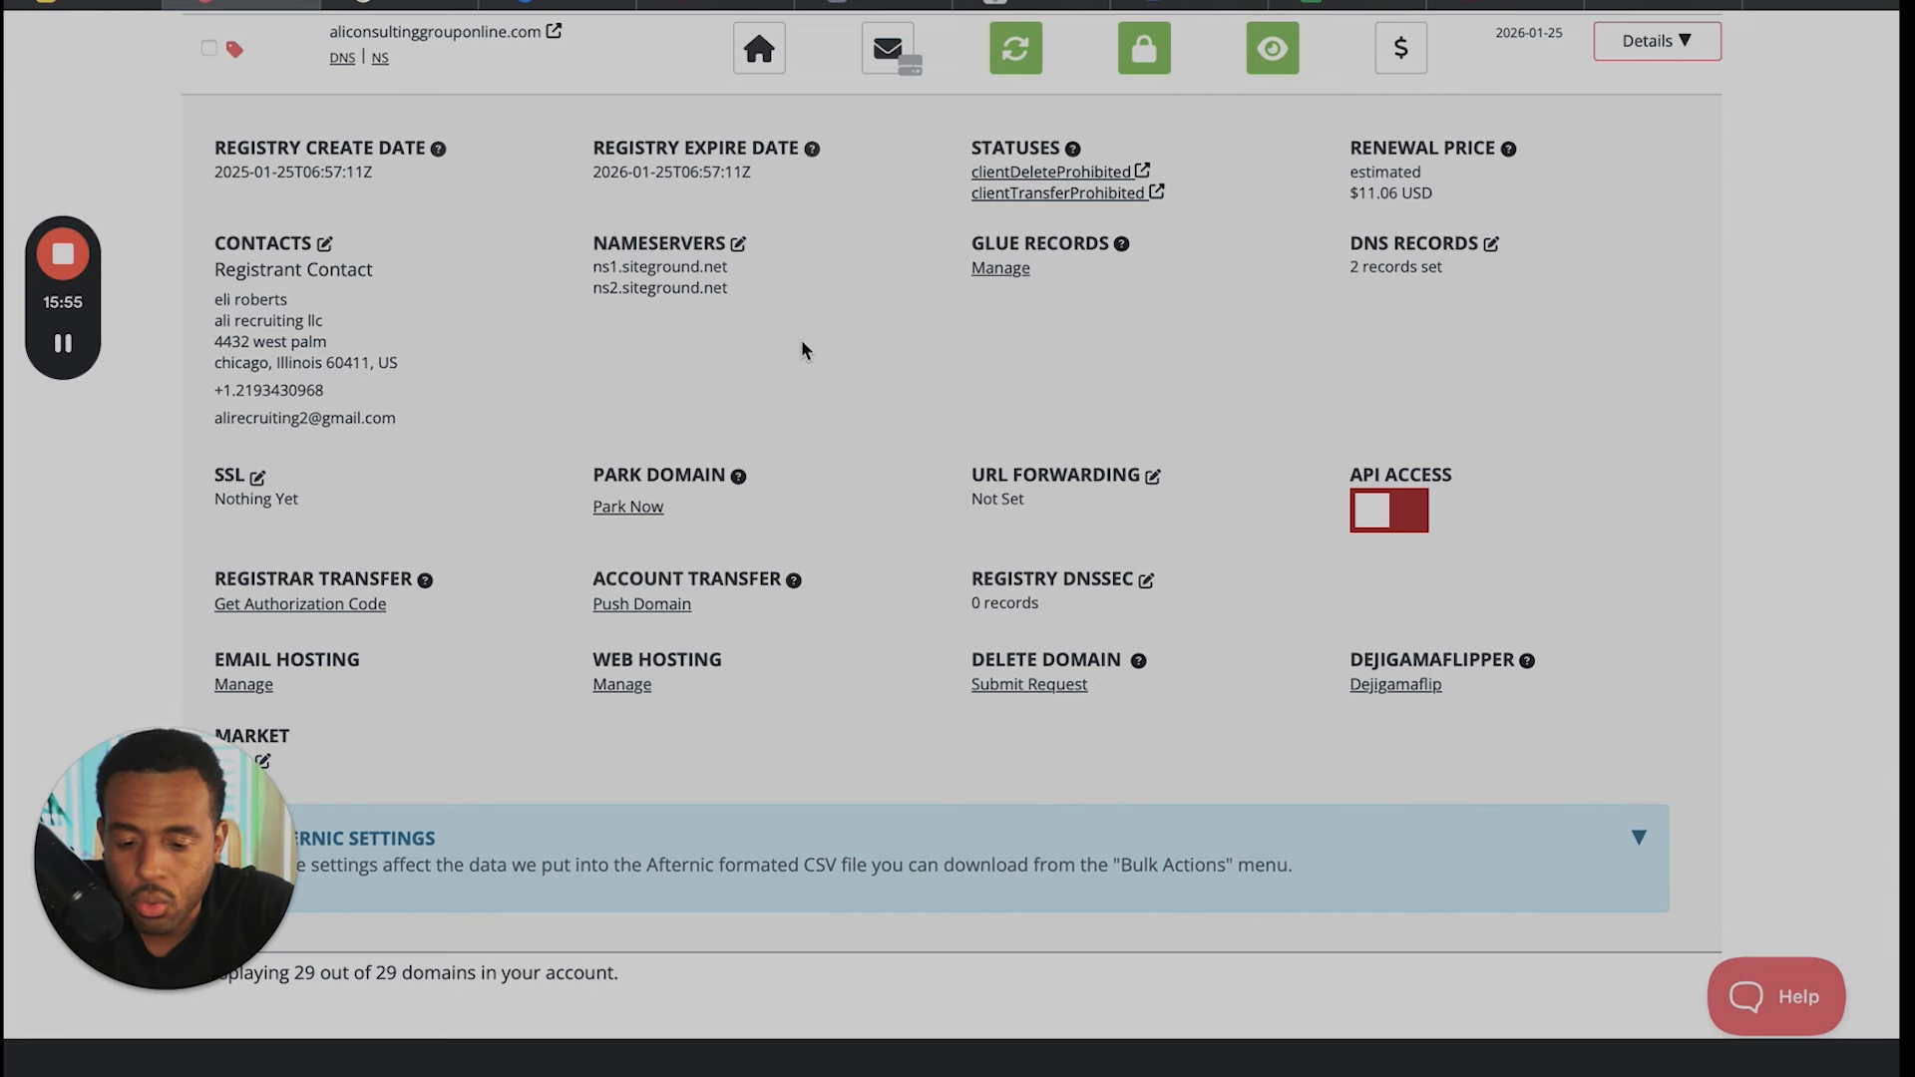
pyautogui.scroll(1, 803, 345)
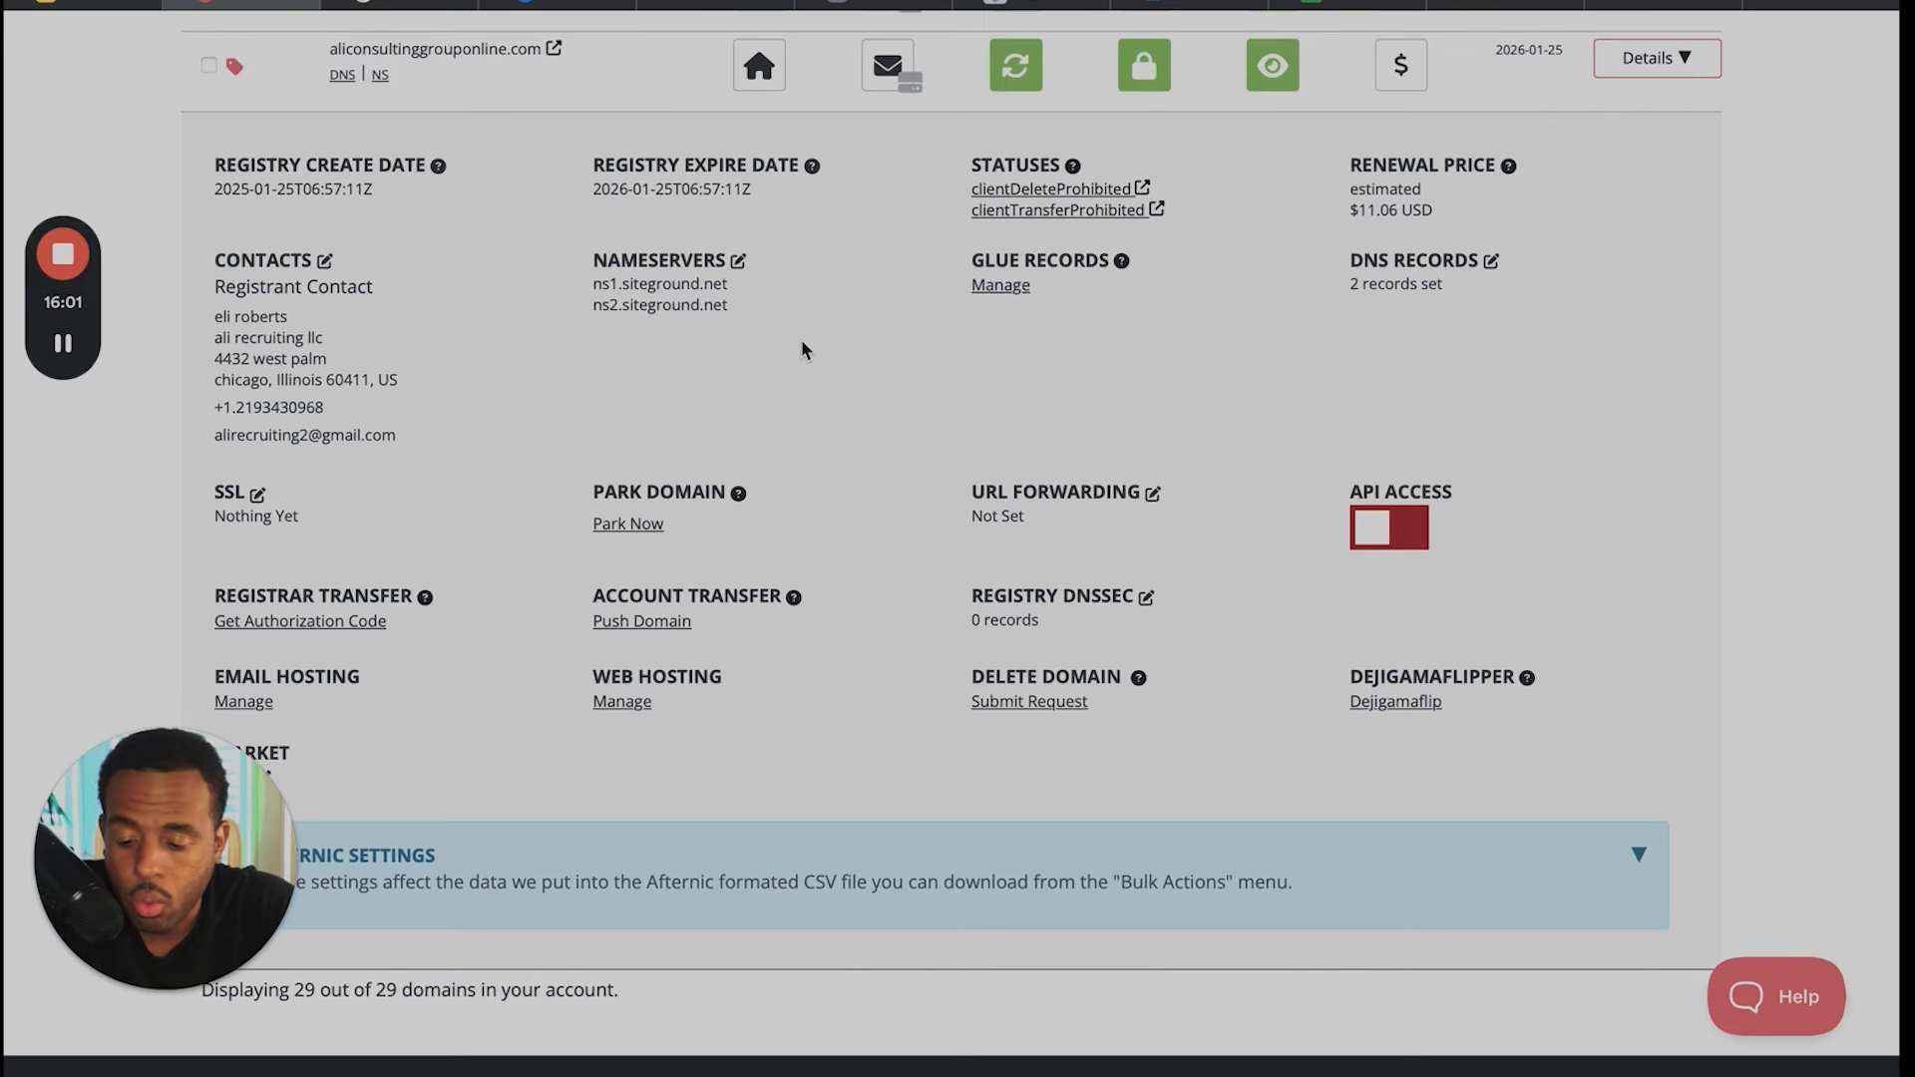
pyautogui.scroll(1, 803, 349)
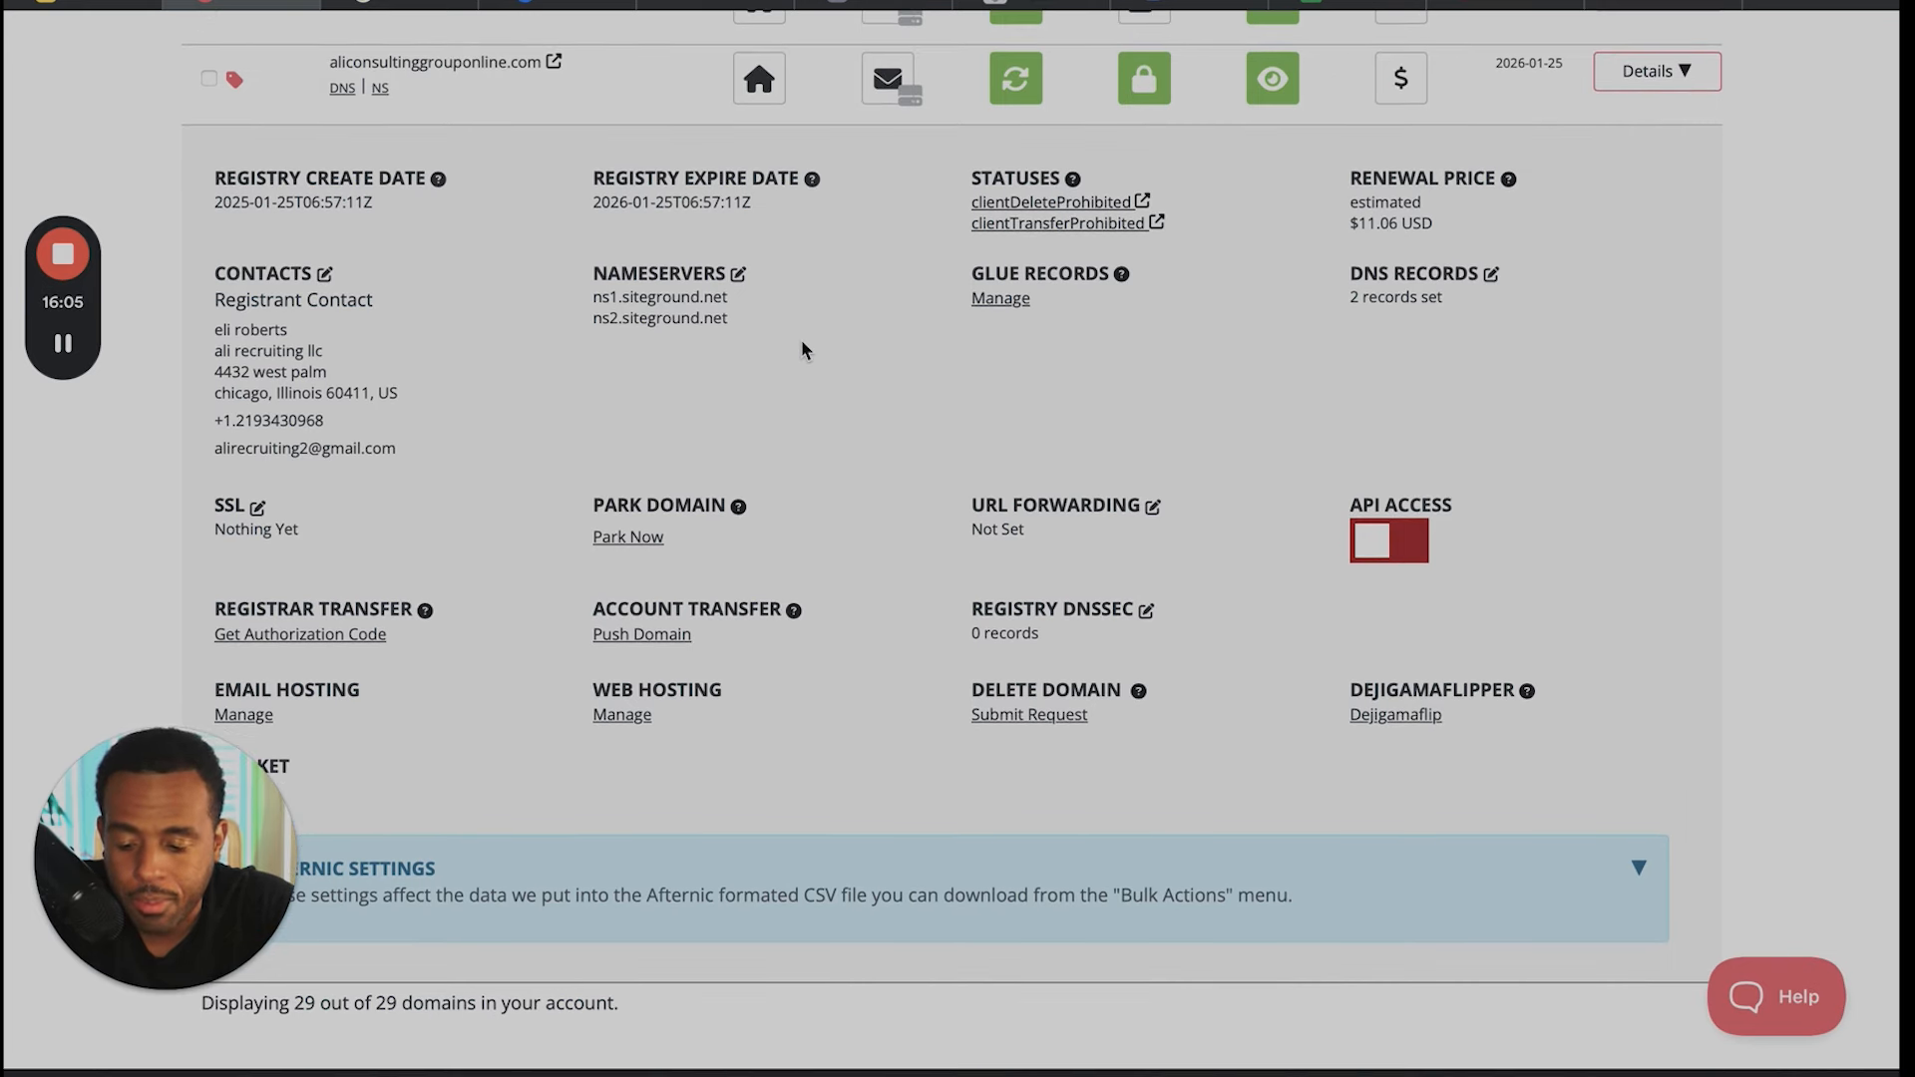
# - Highlight stickandstones.com in the new-domain search field and go back down the list of owned domains
pyautogui.scroll(20, 802, 349)
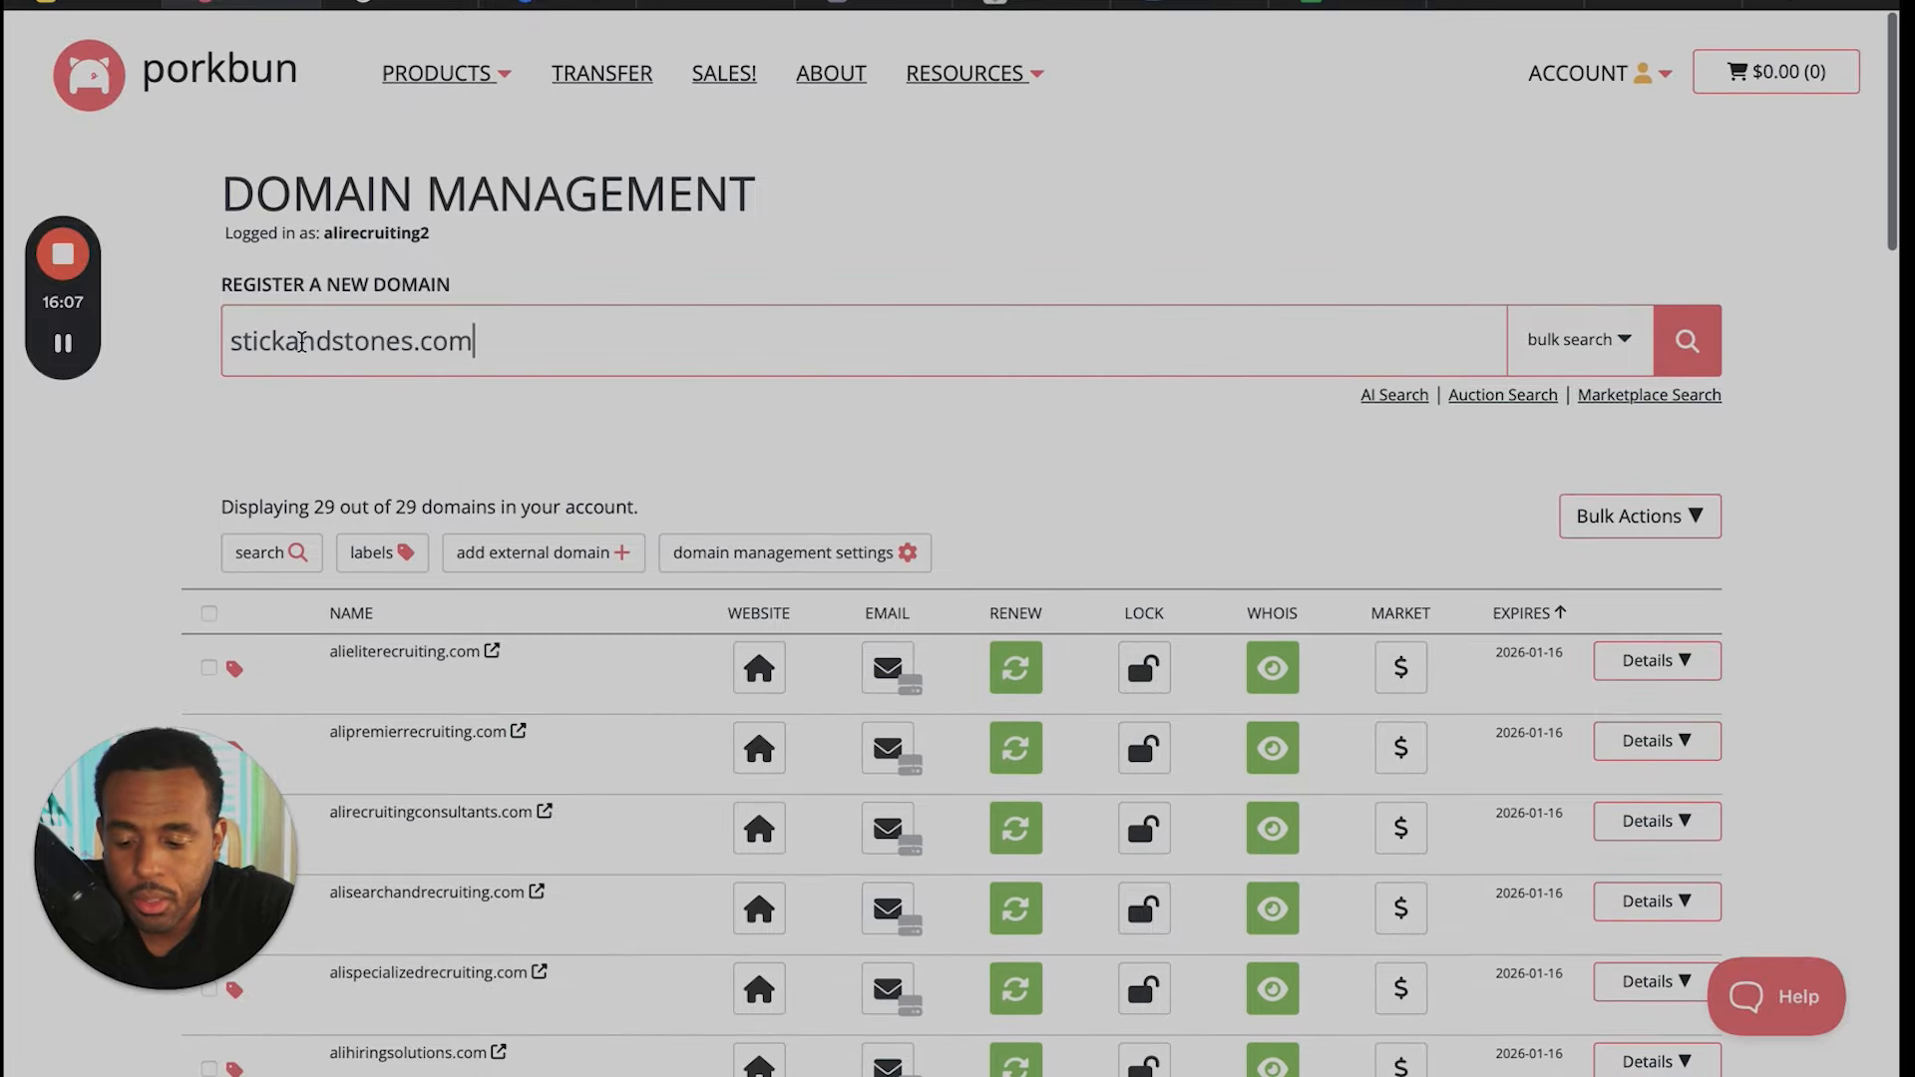
pyautogui.moveTo(475, 341); pyautogui.dragTo(232, 340)
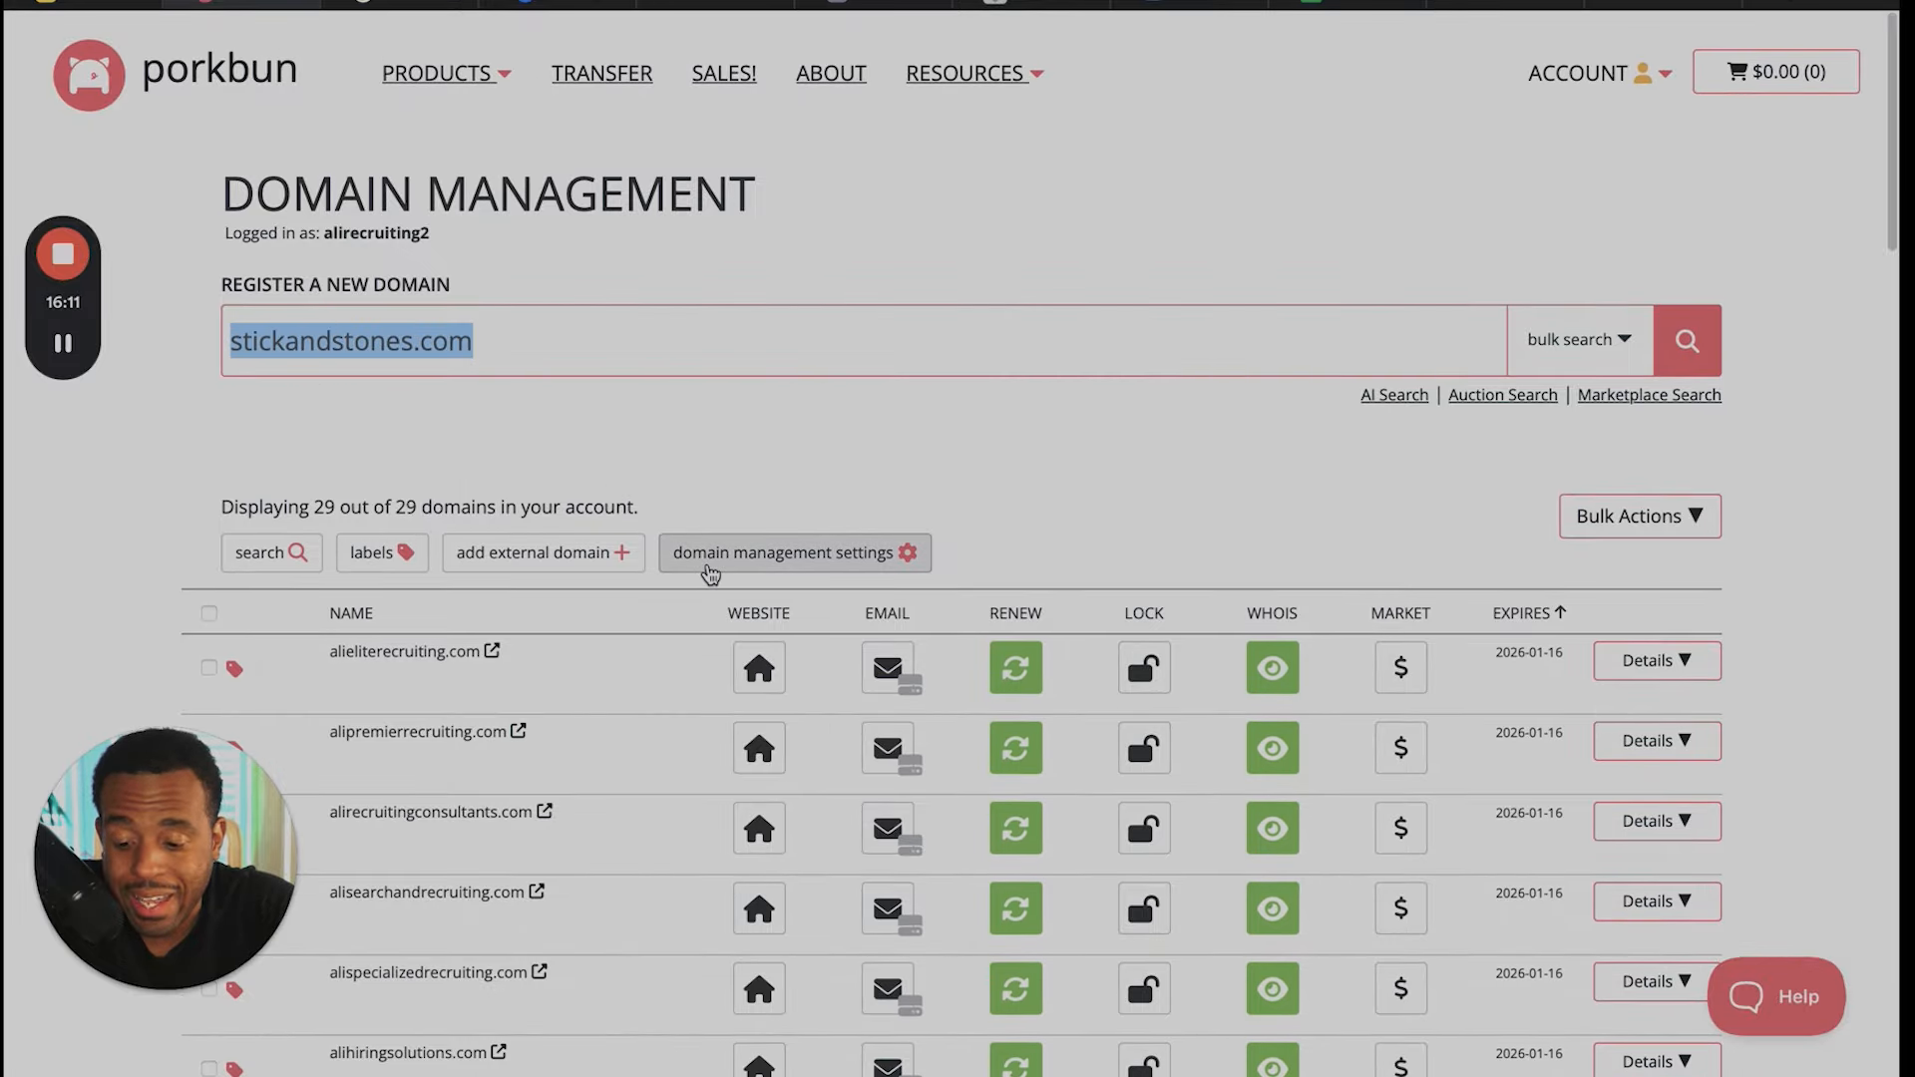
pyautogui.scroll(-15, 743, 719)
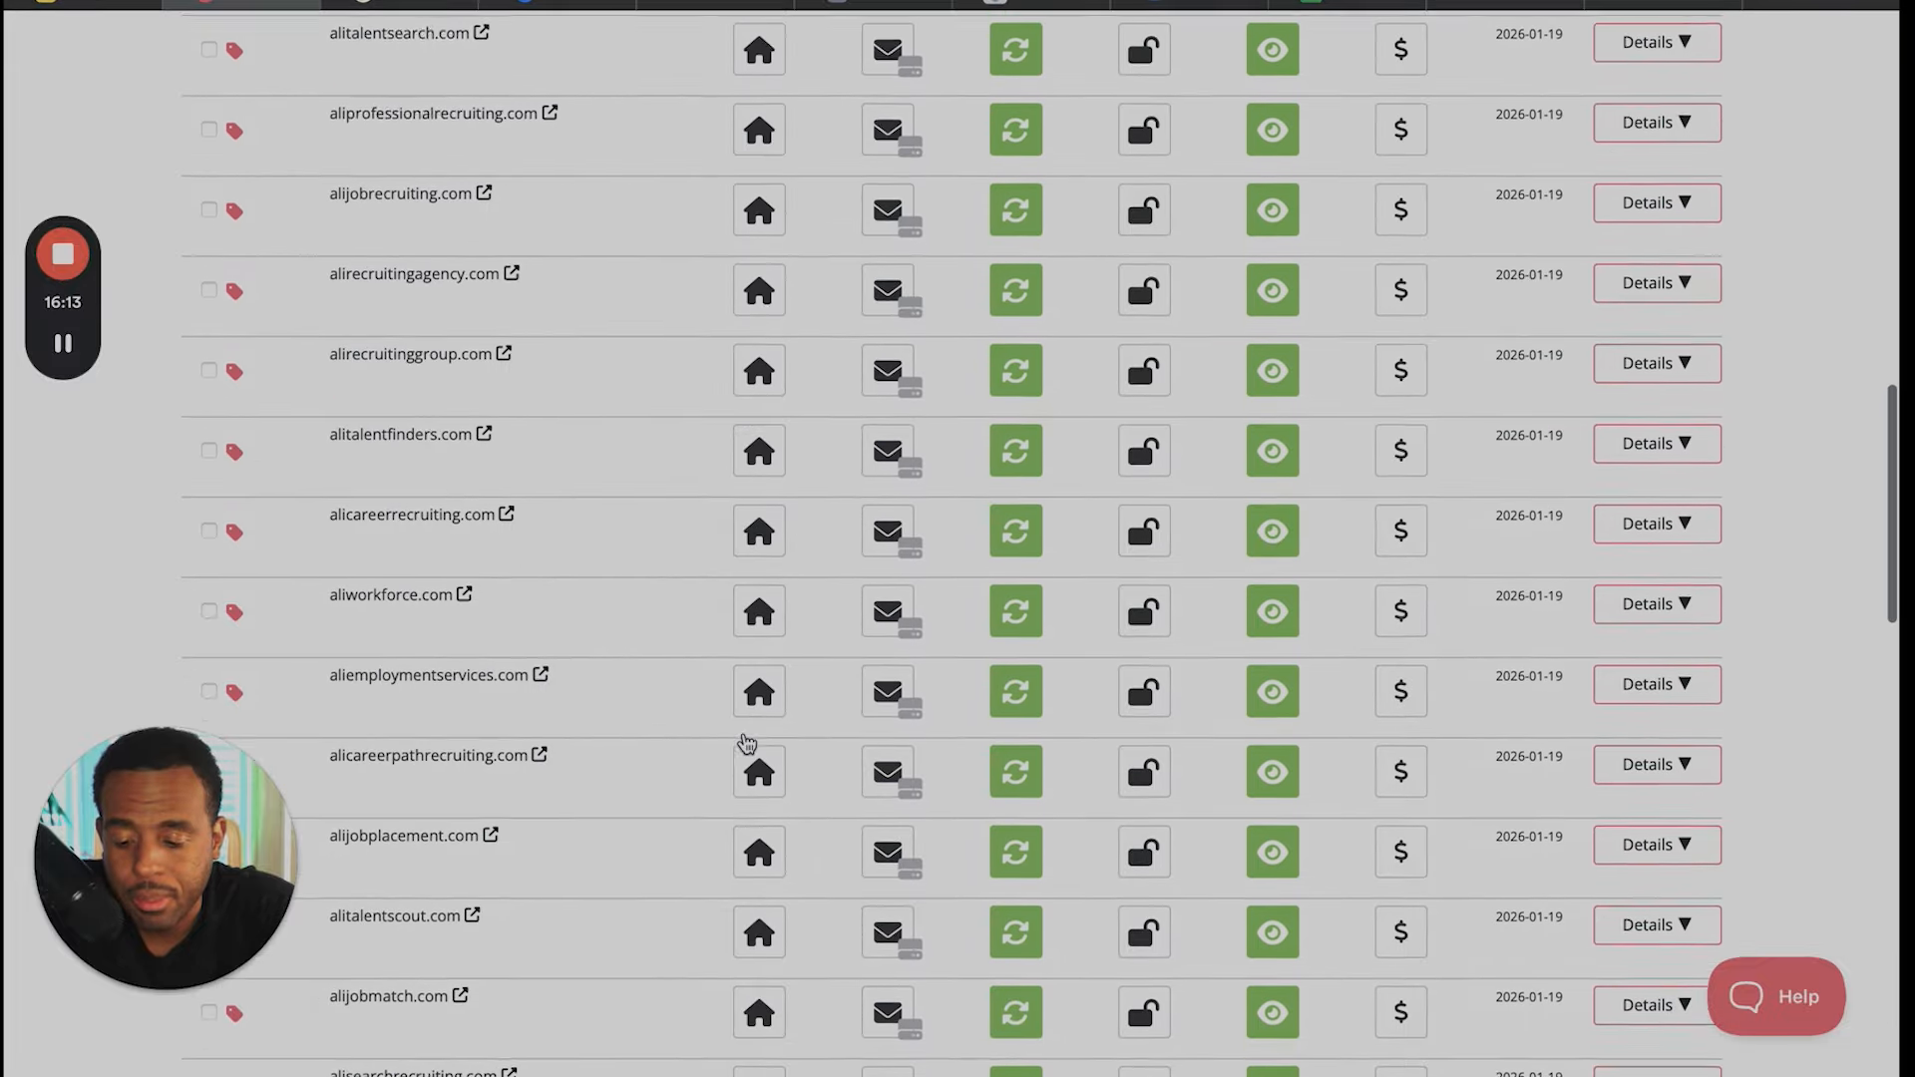
# - Go through the expanded details of aliconsultinggrouponline.com and highlight its two nameserver entries
pyautogui.scroll(-5, 748, 743)
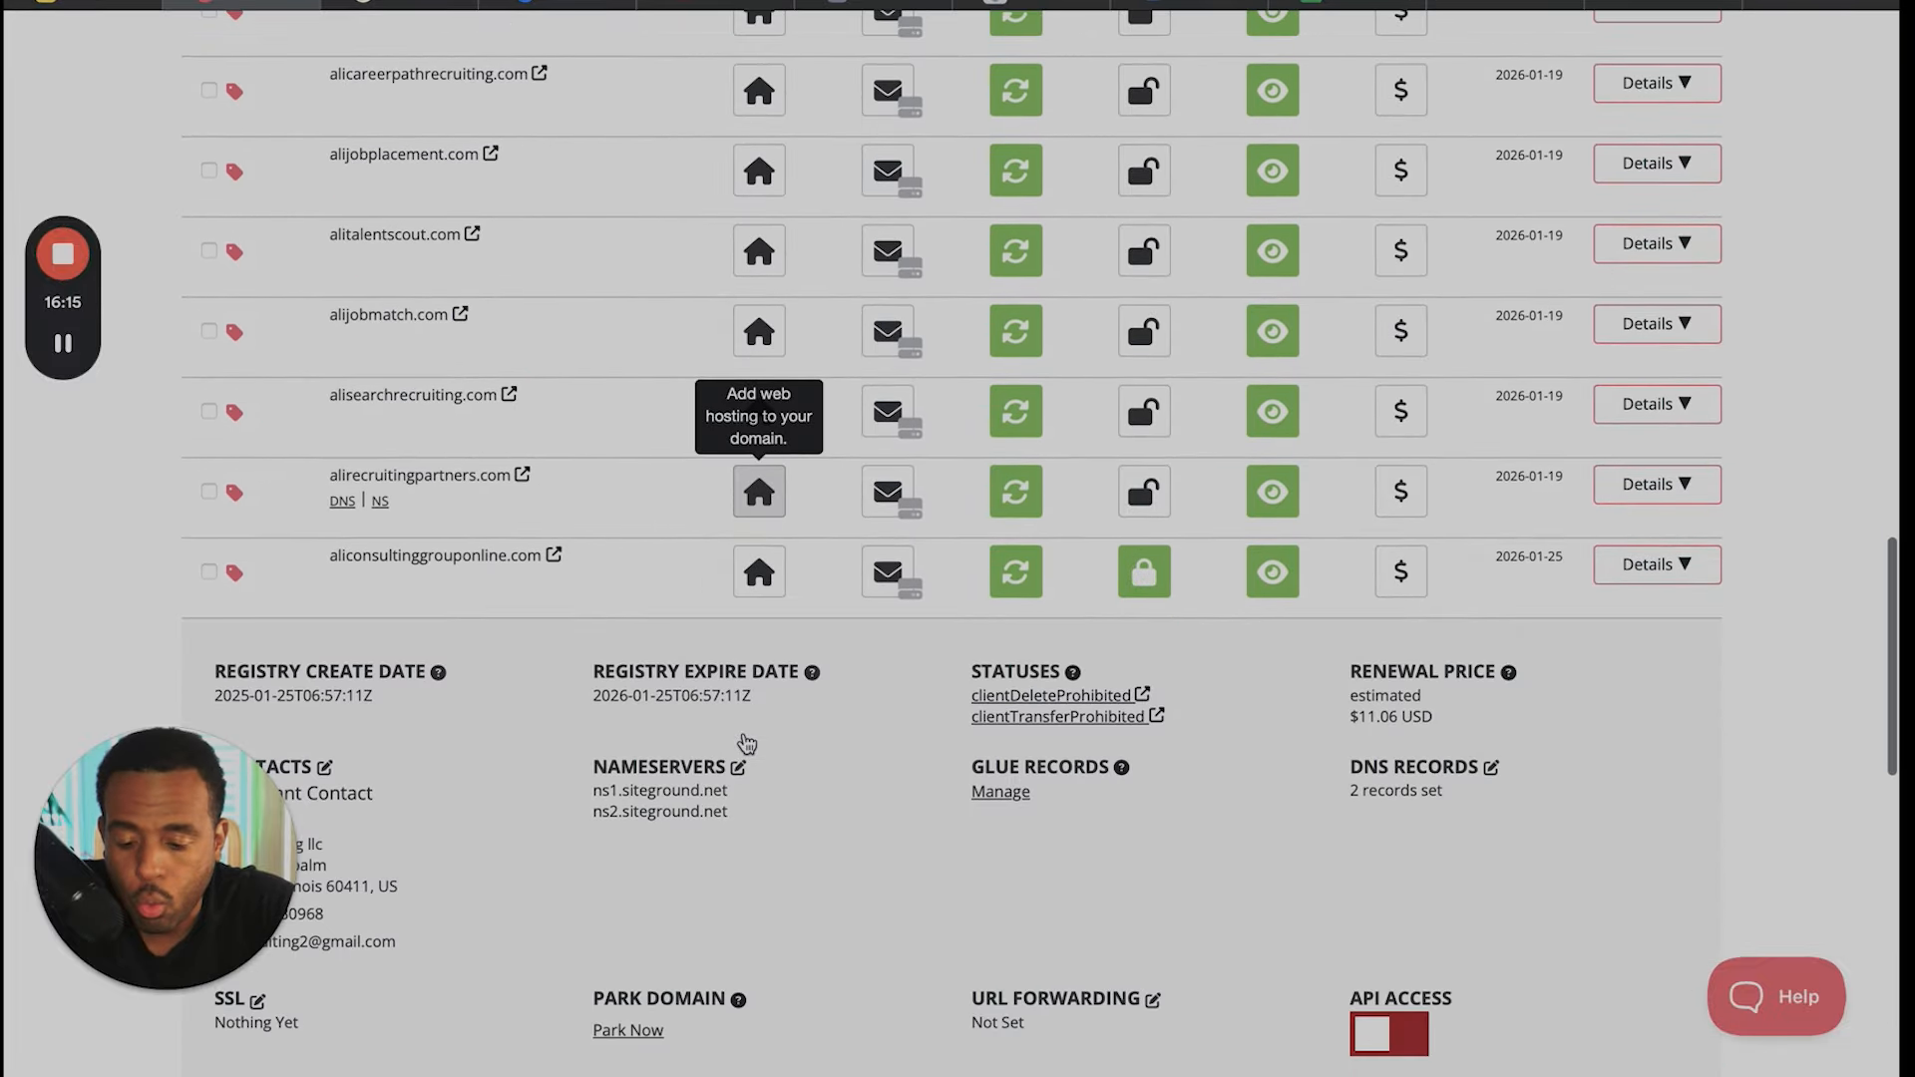
pyautogui.scroll(-5, 745, 738)
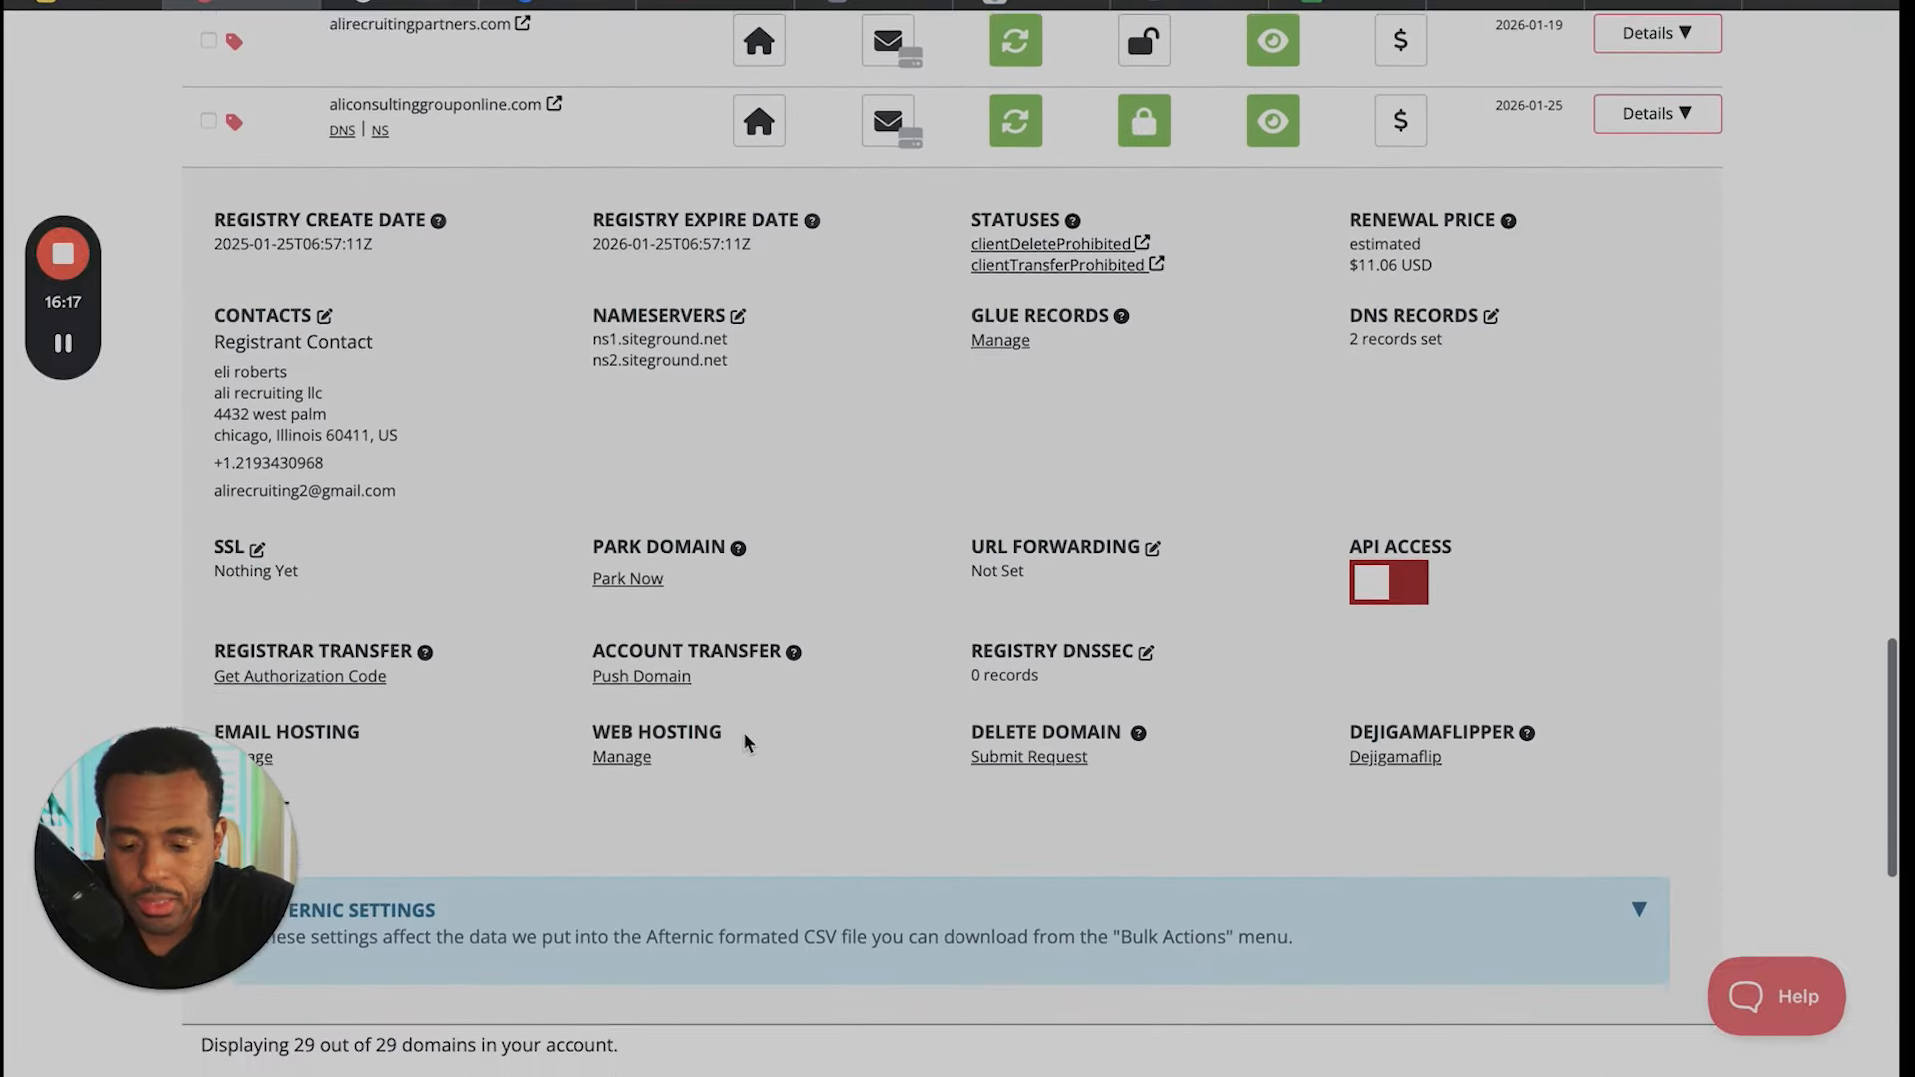
pyautogui.scroll(1, 744, 732)
pyautogui.scroll(-1, 744, 732)
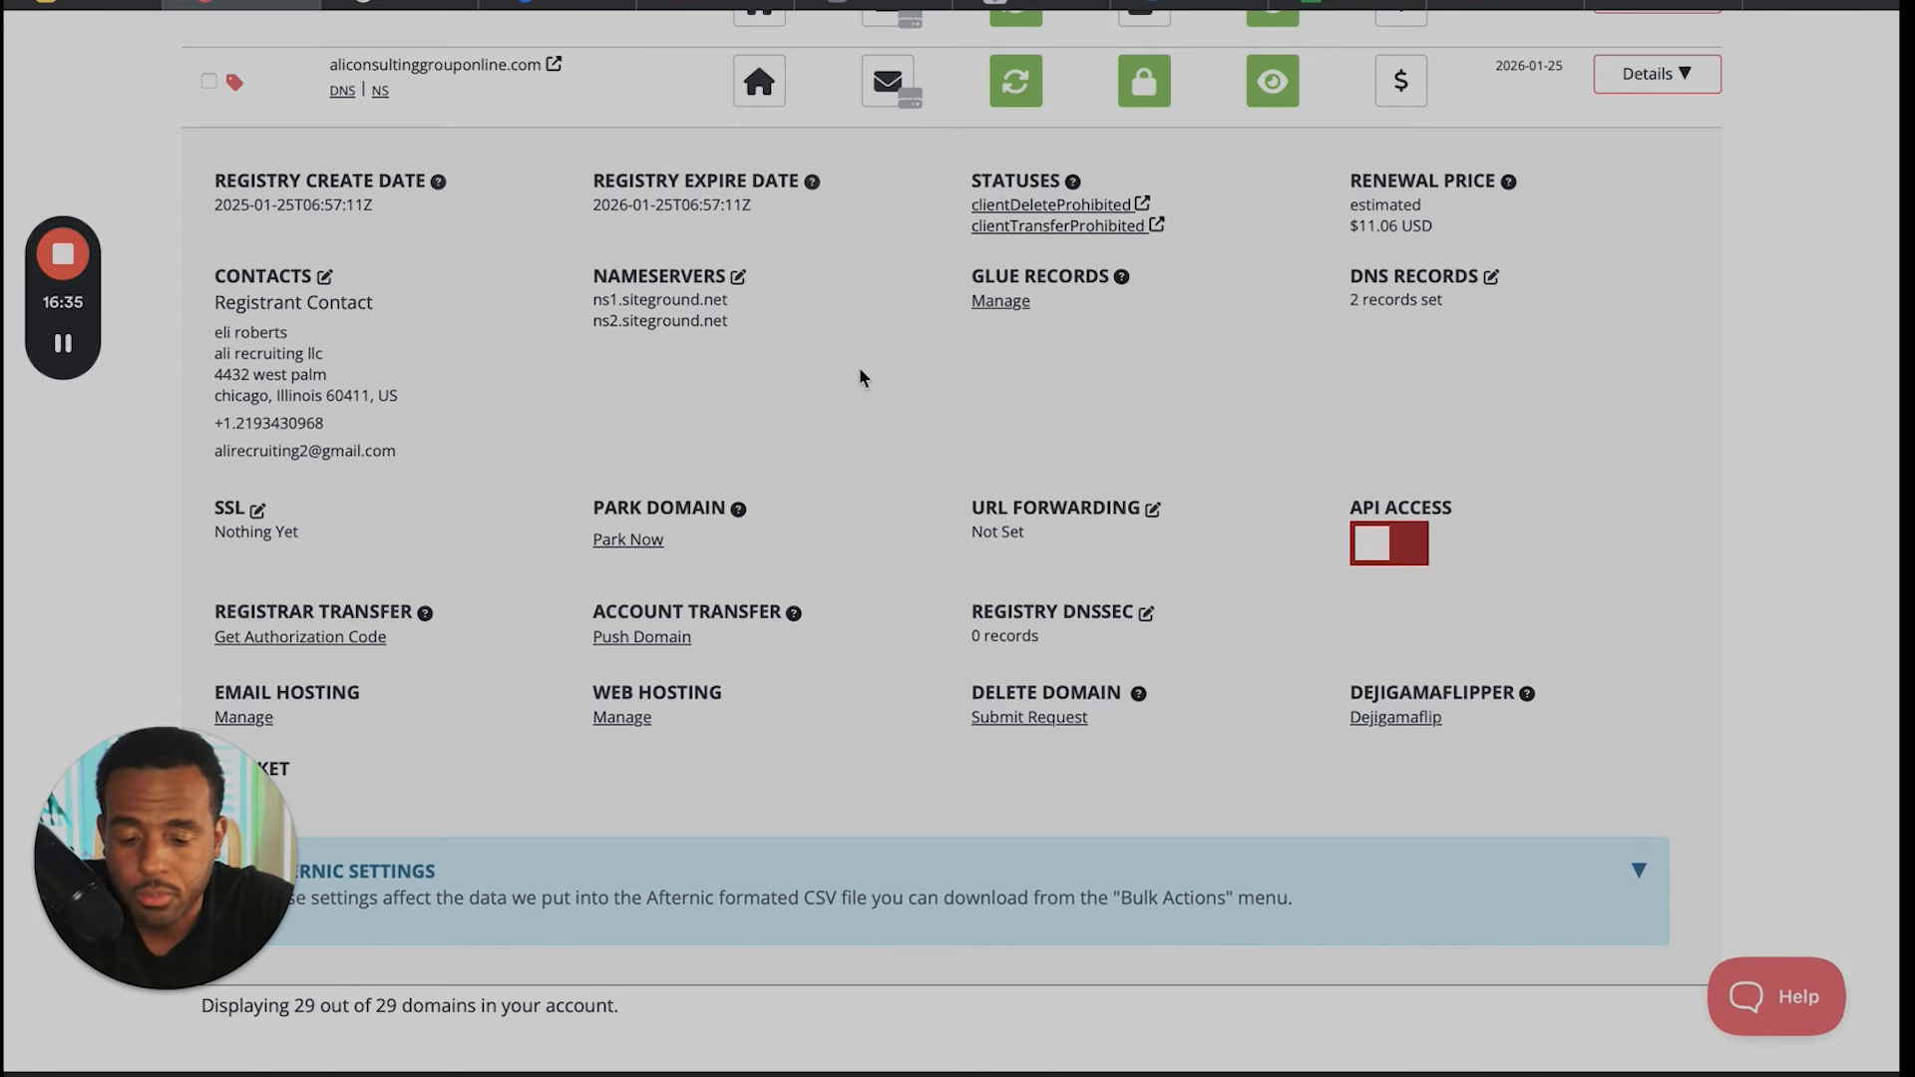
pyautogui.scroll(1, 860, 370)
pyautogui.scroll(-1, 861, 377)
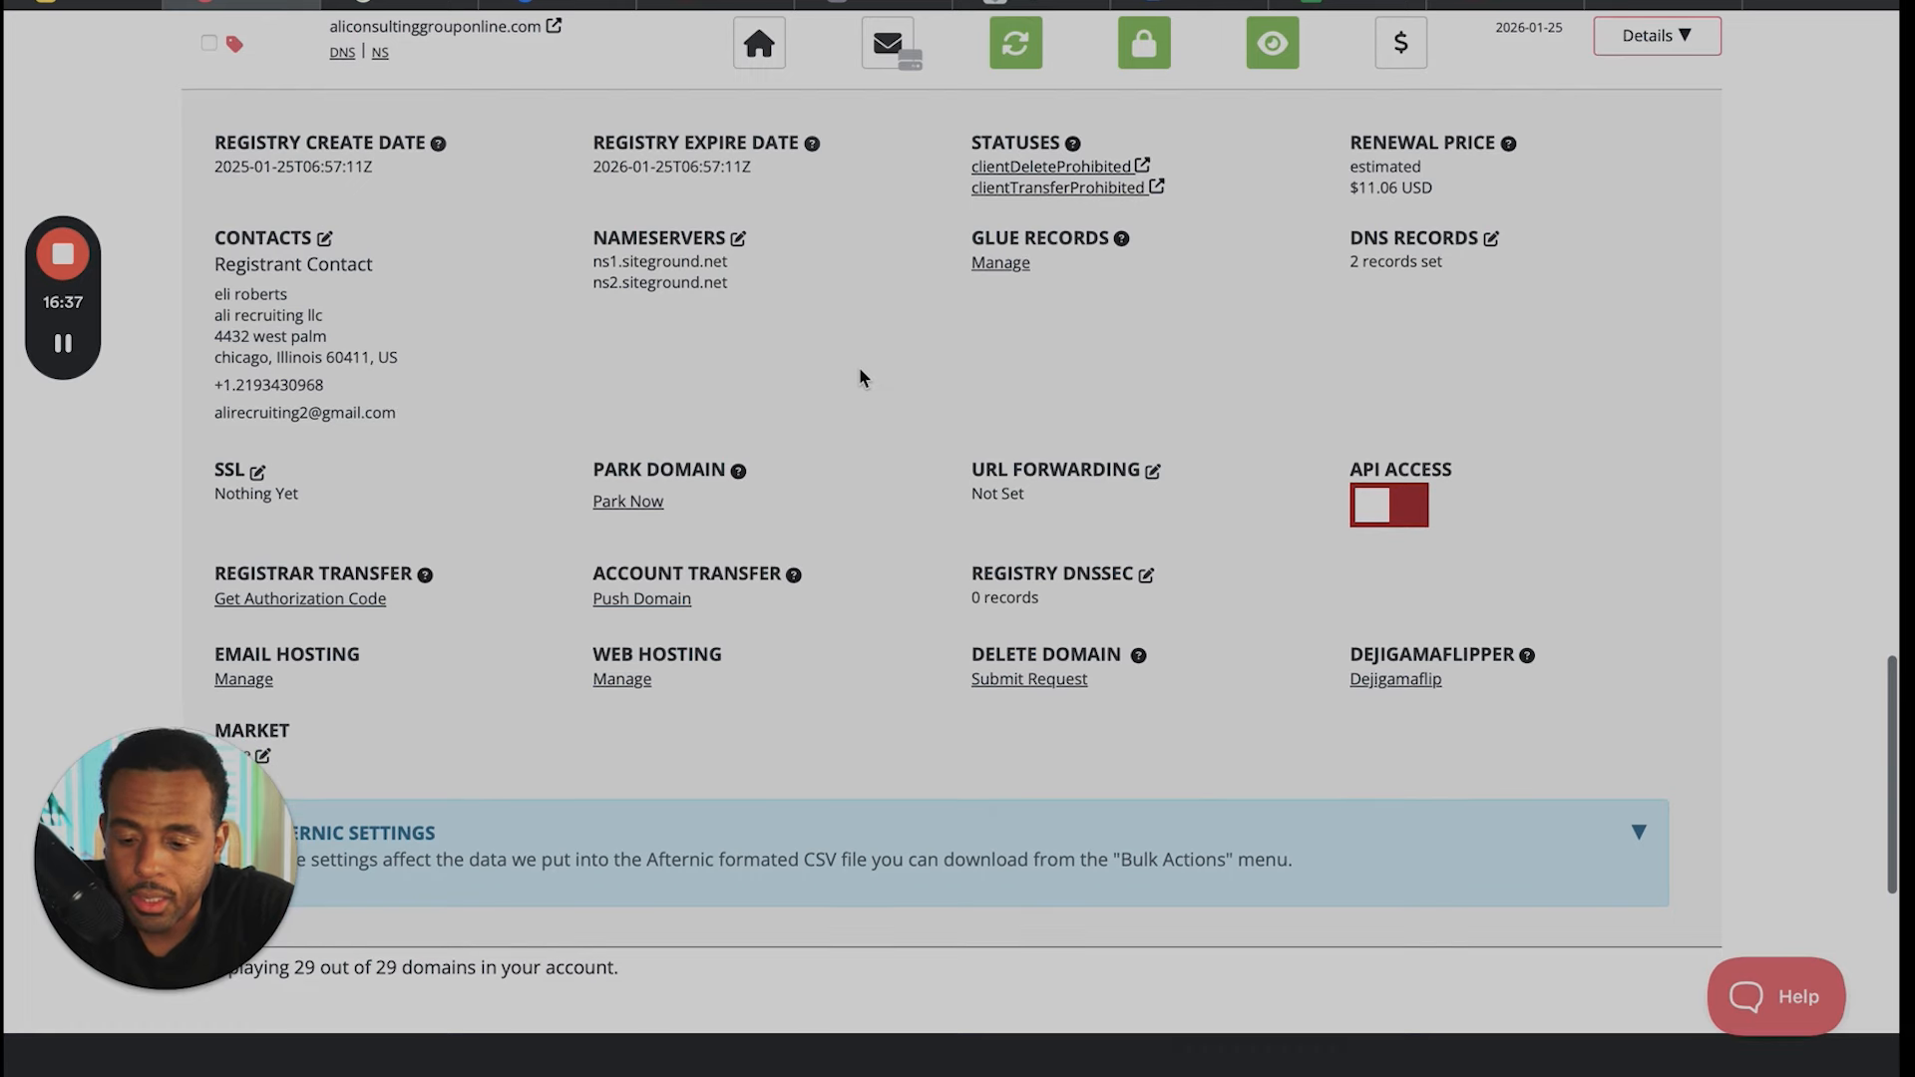
pyautogui.scroll(1, 864, 378)
pyautogui.scroll(-1, 863, 377)
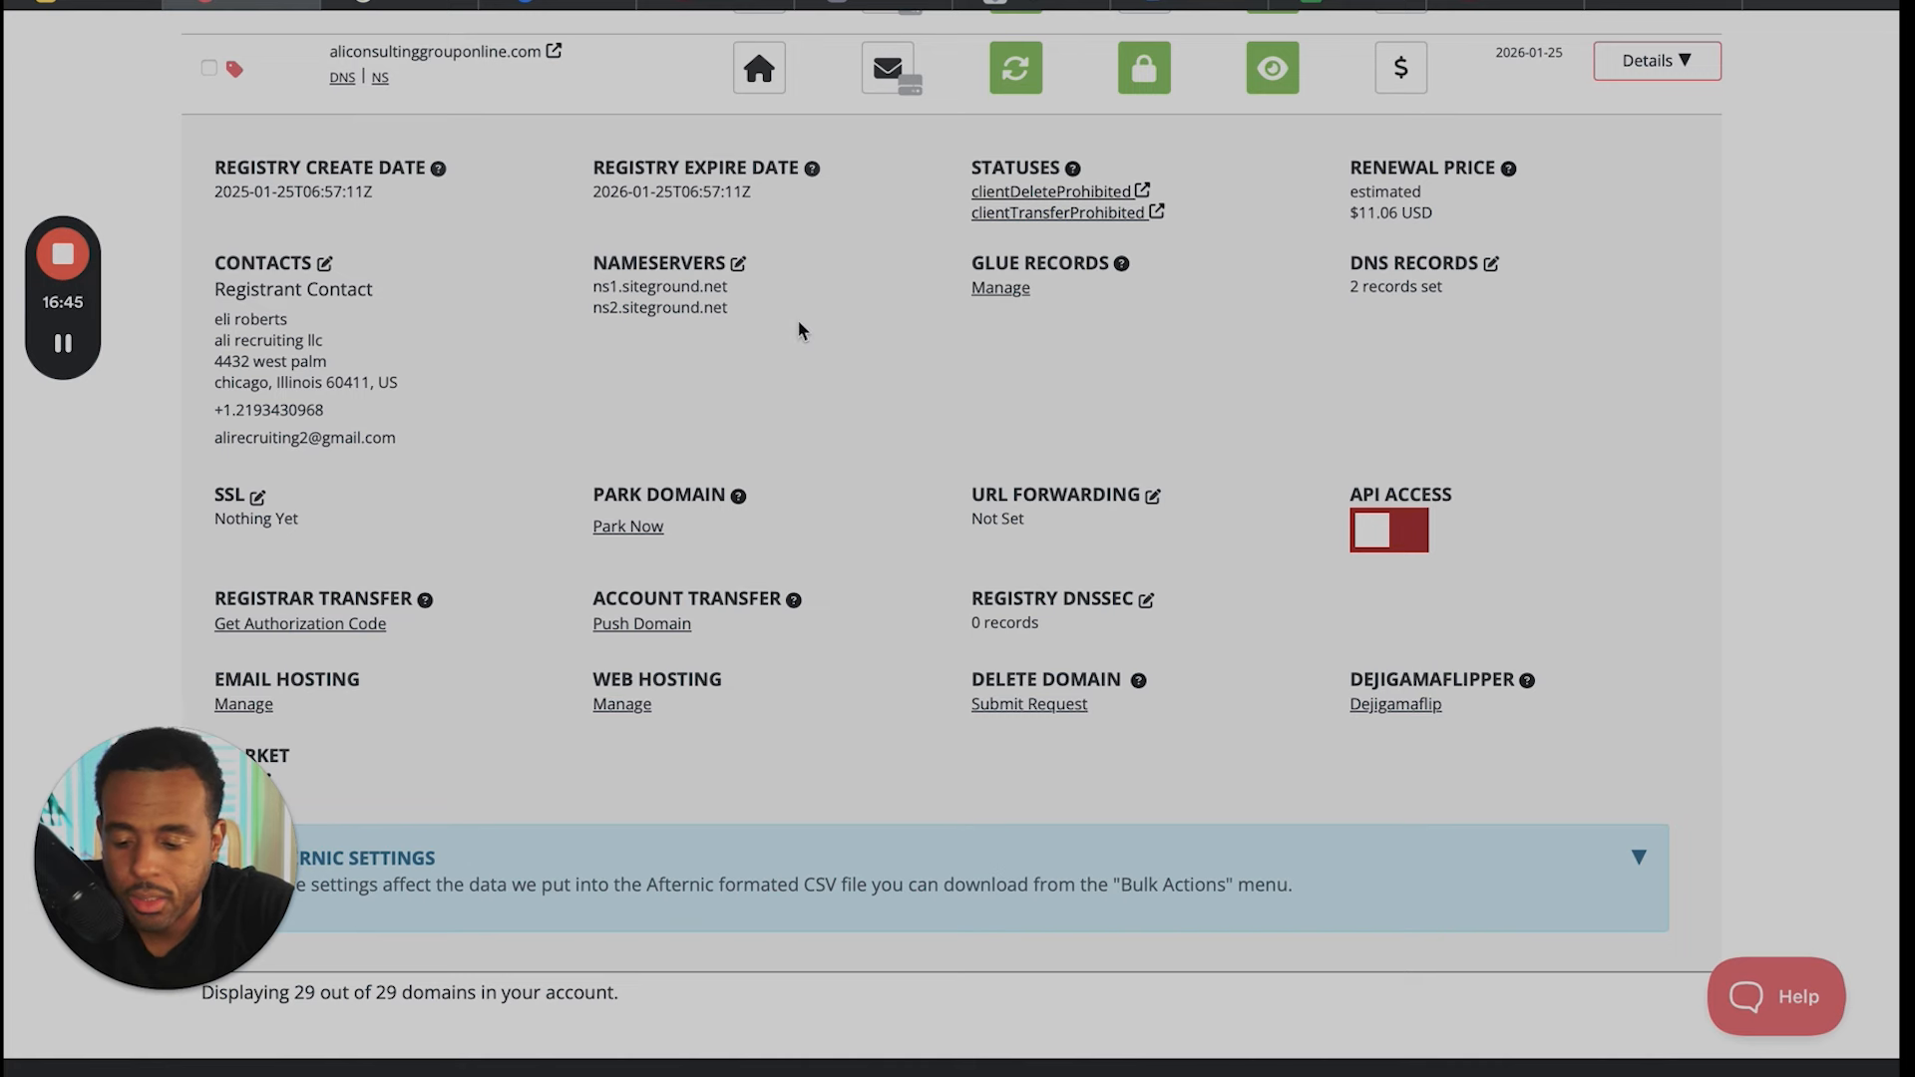
pyautogui.scroll(1, 798, 214)
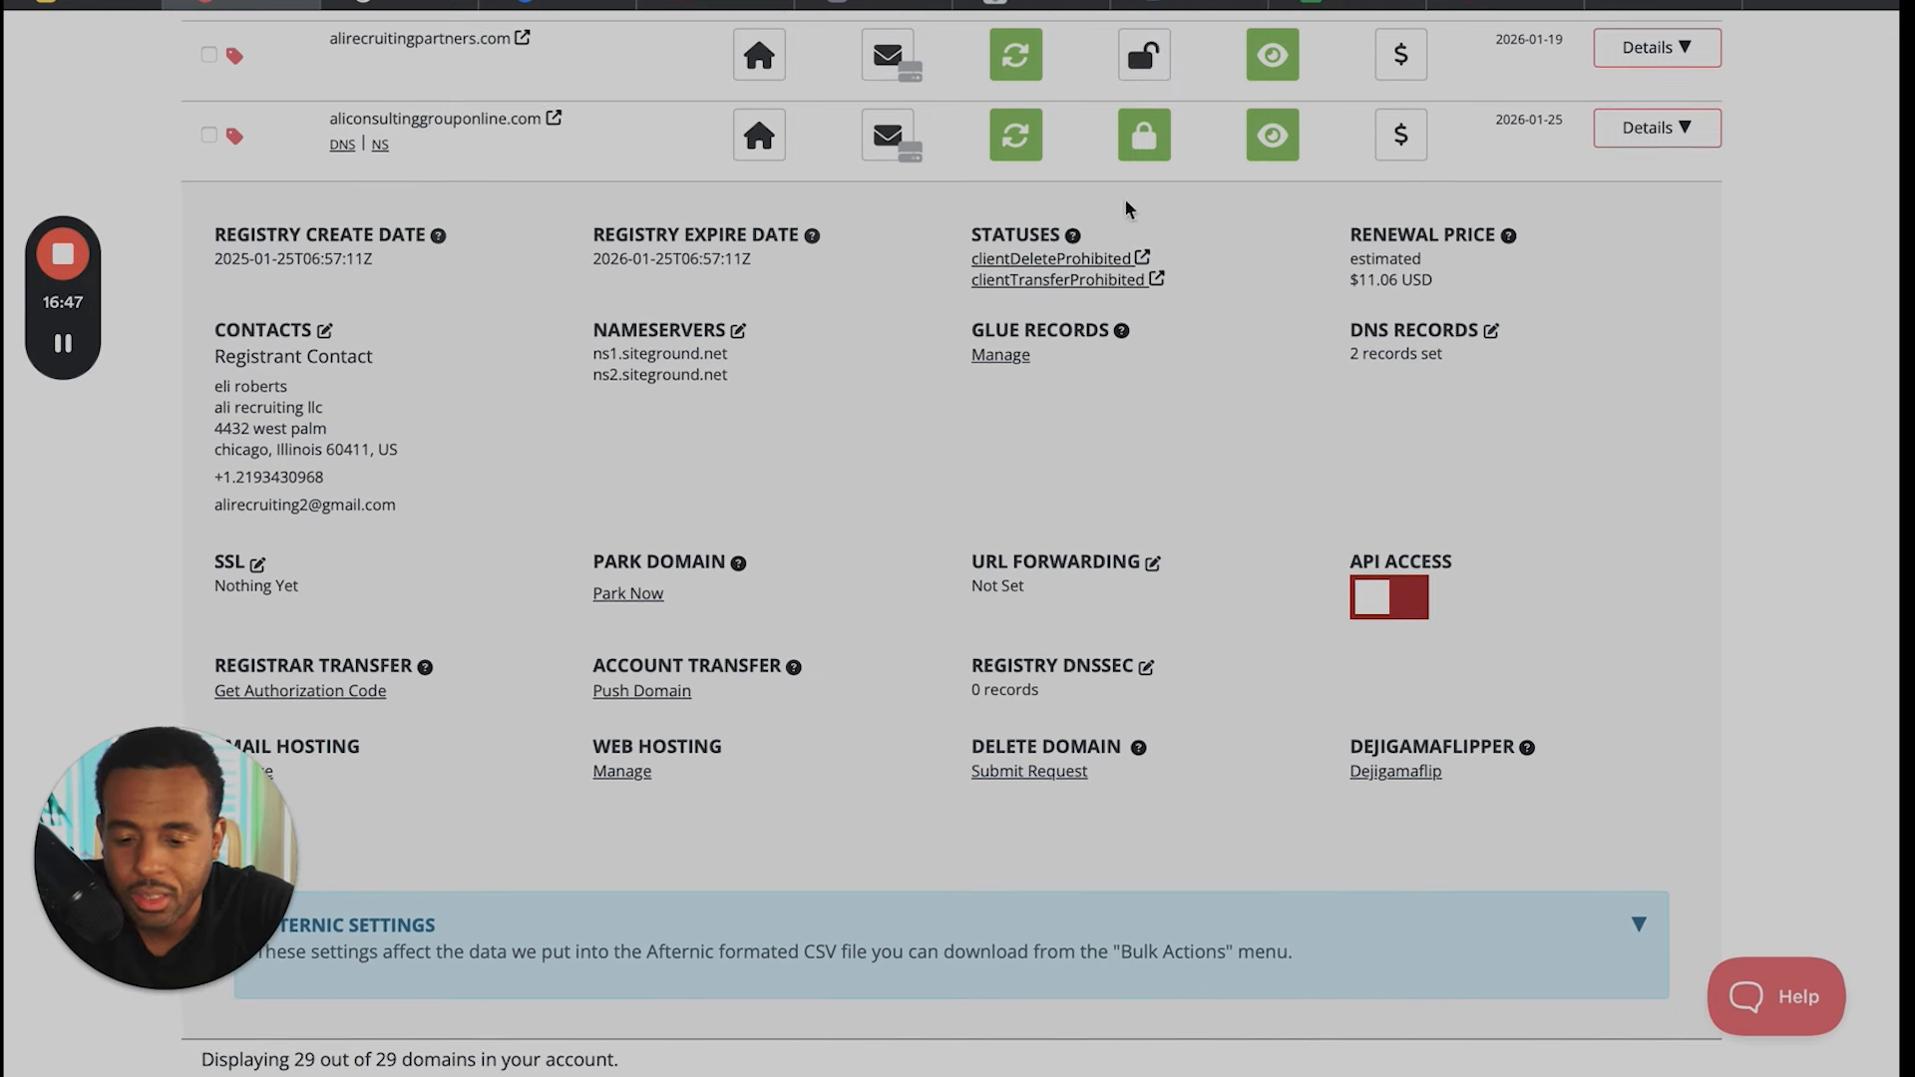
pyautogui.scroll(8, 780, 256)
pyautogui.scroll(-12, 780, 256)
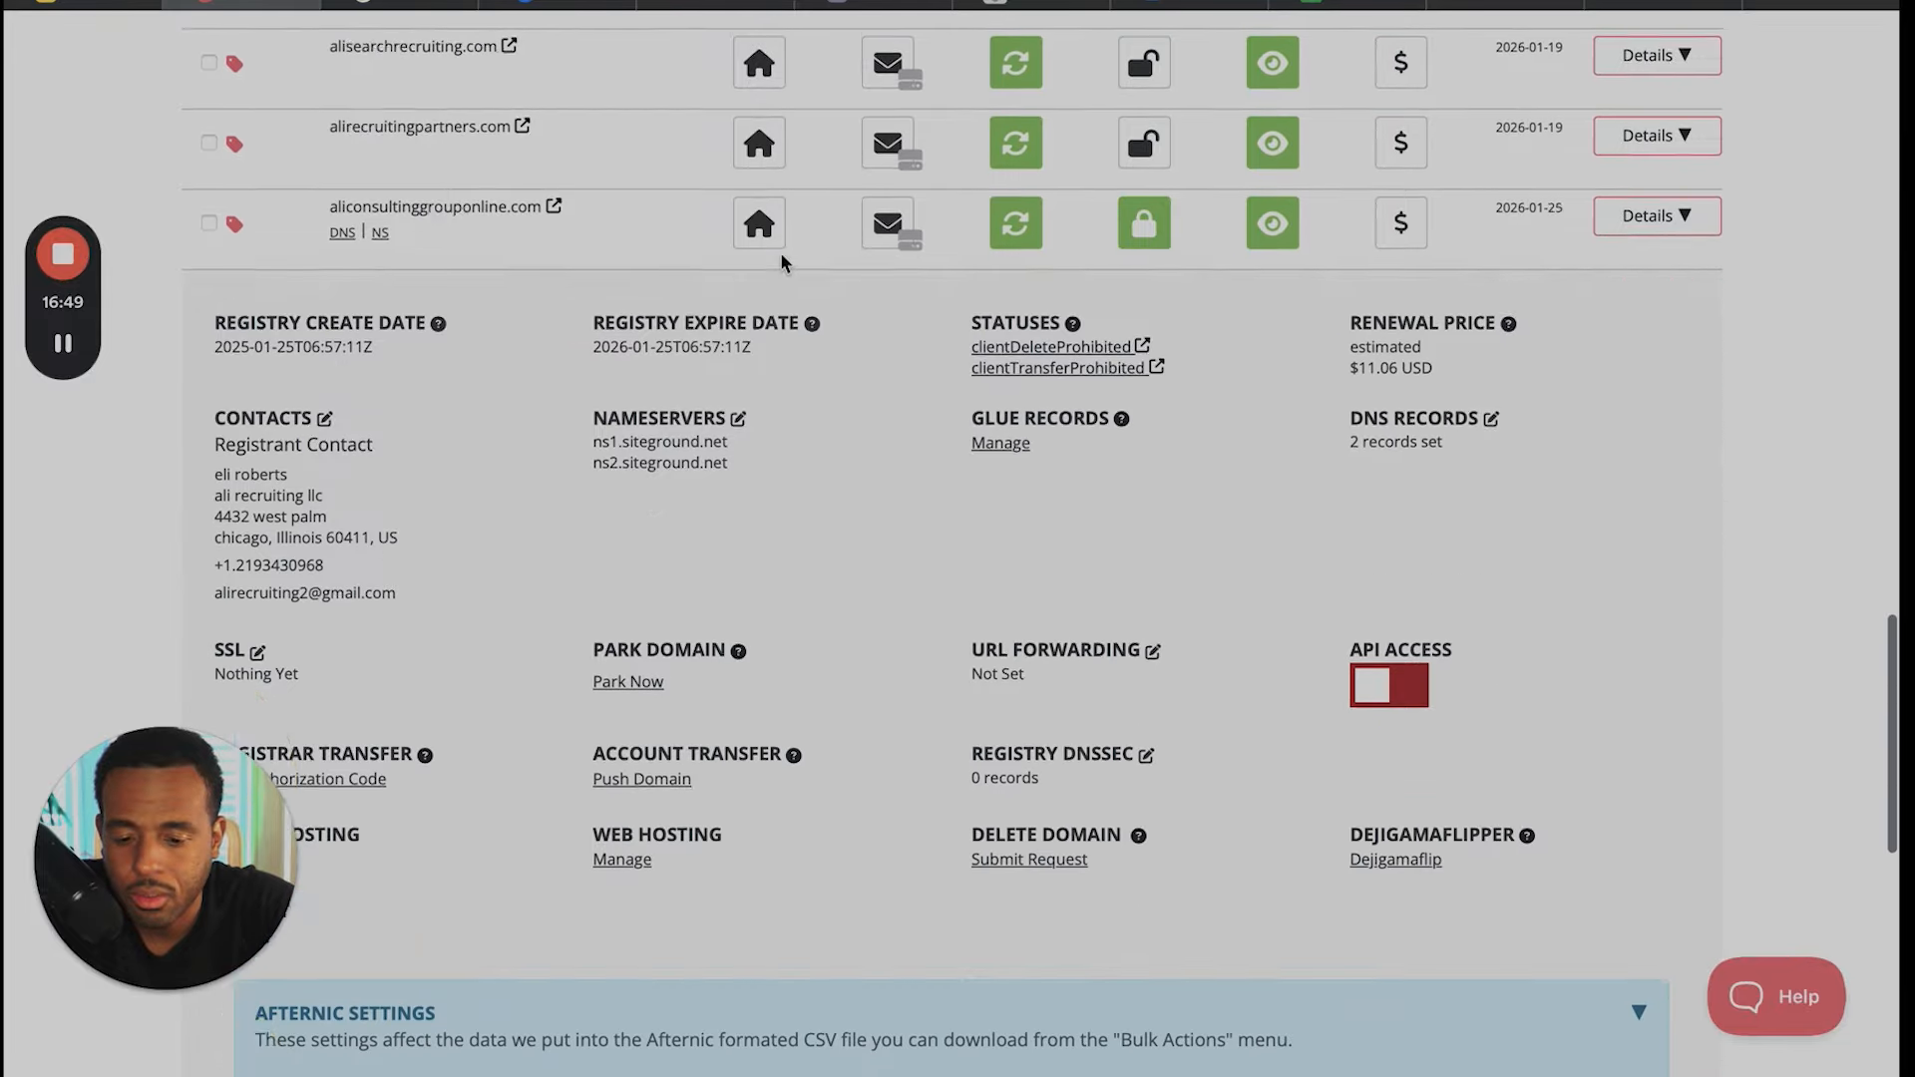
pyautogui.scroll(2, 782, 263)
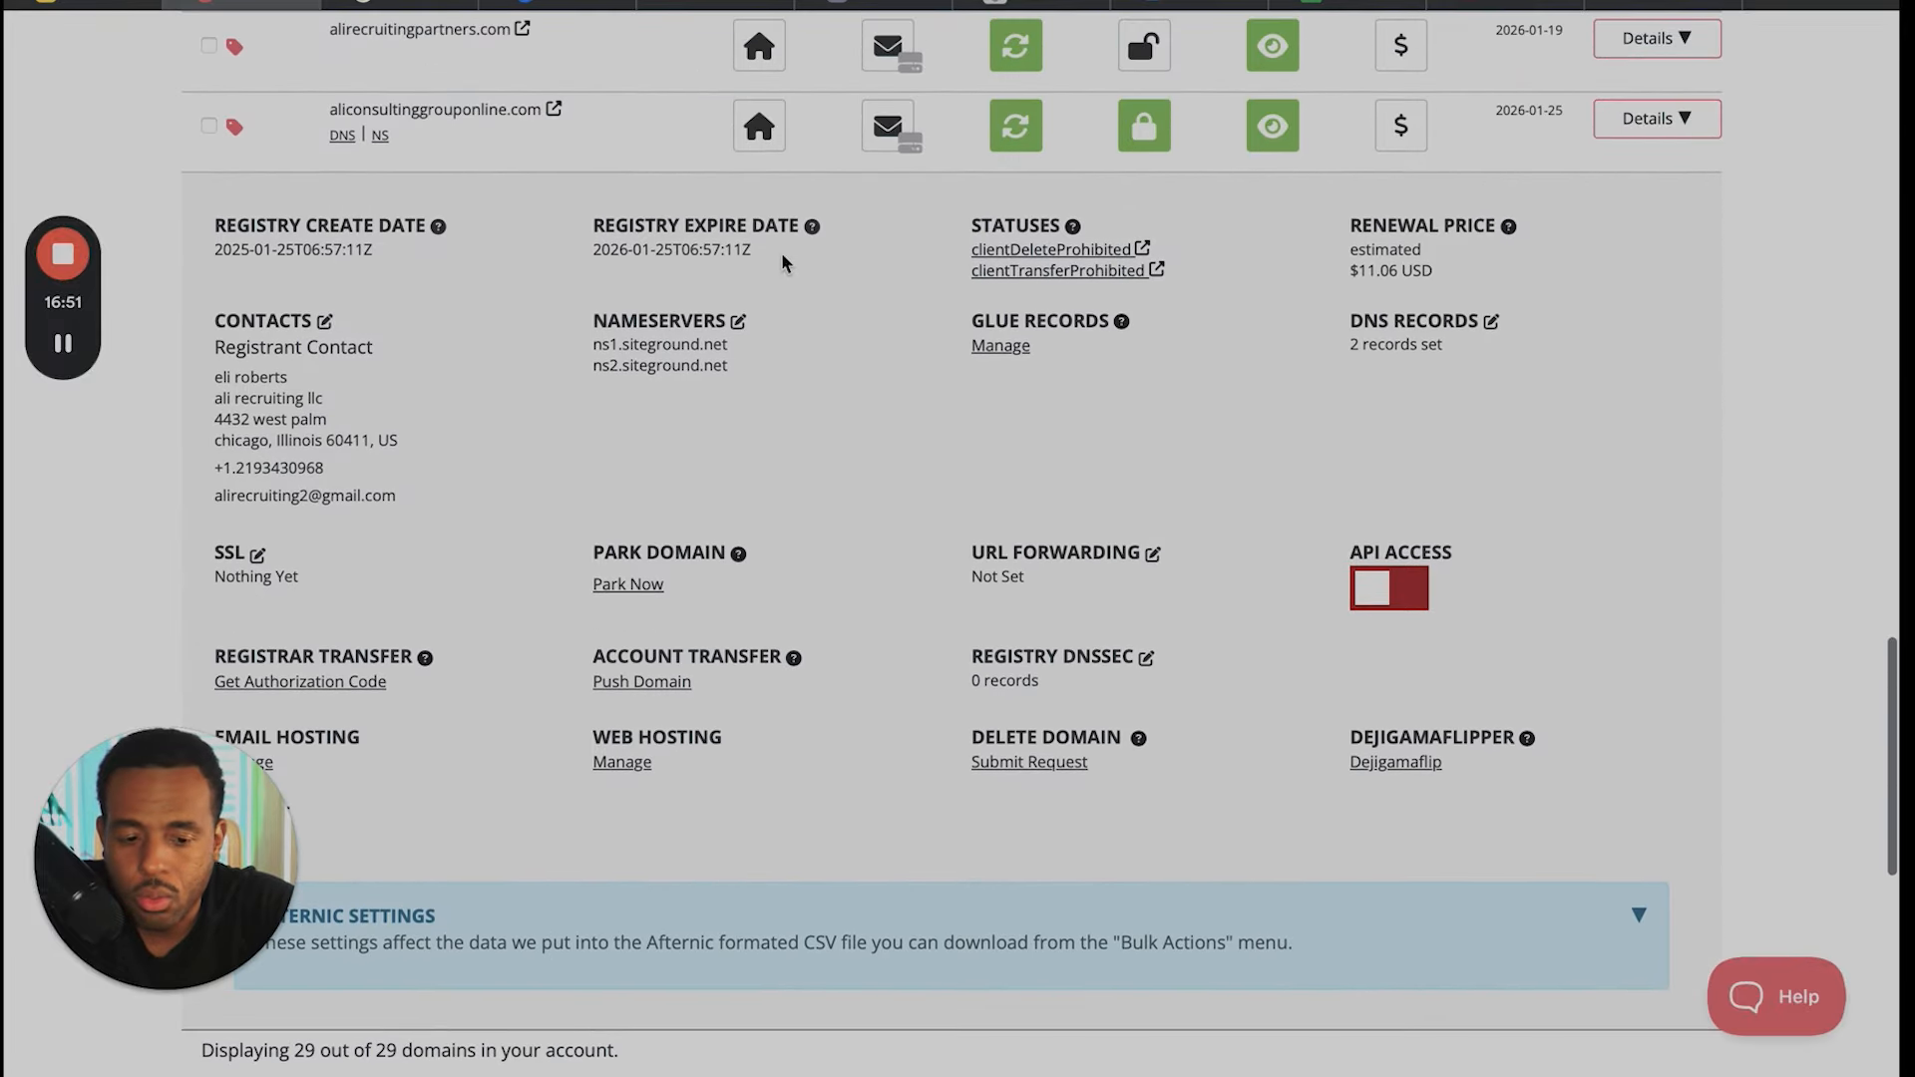
pyautogui.scroll(-1, 1633, 351)
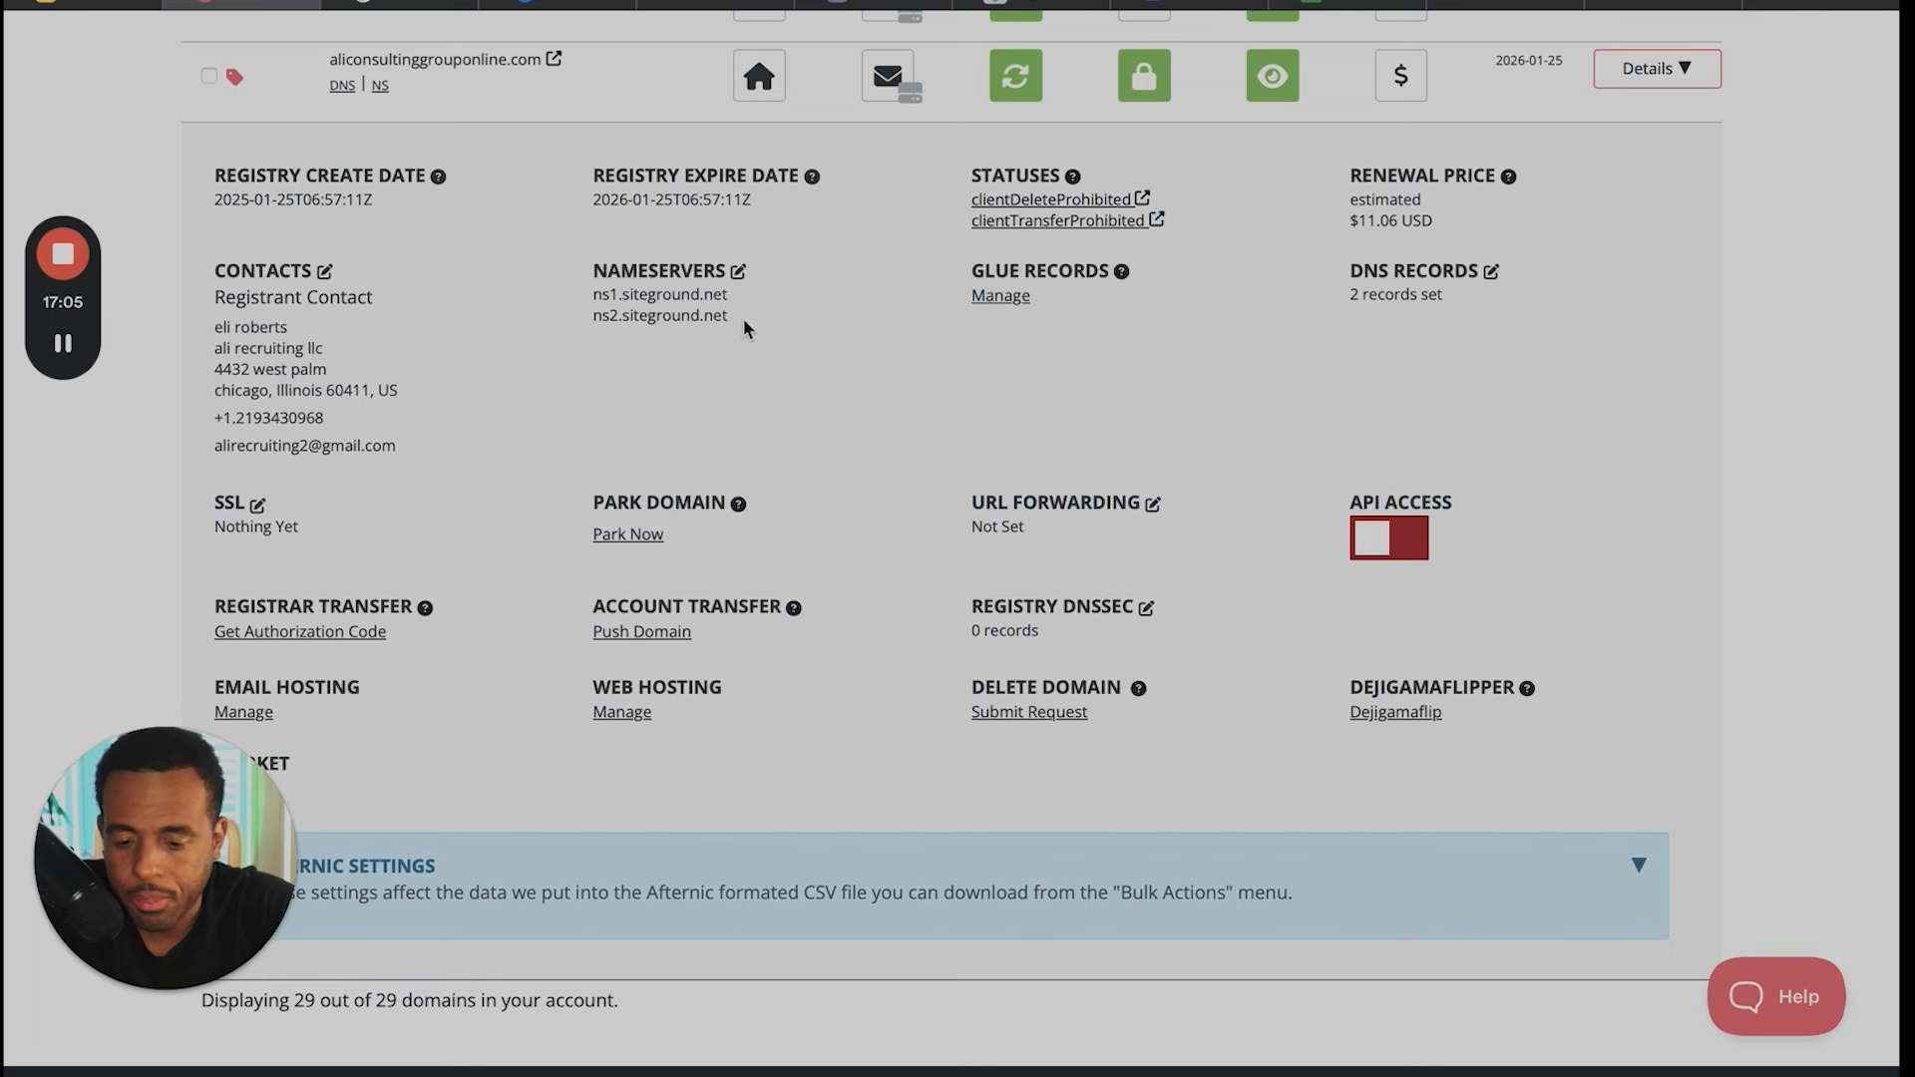
pyautogui.moveTo(745, 318); pyautogui.dragTo(591, 304)
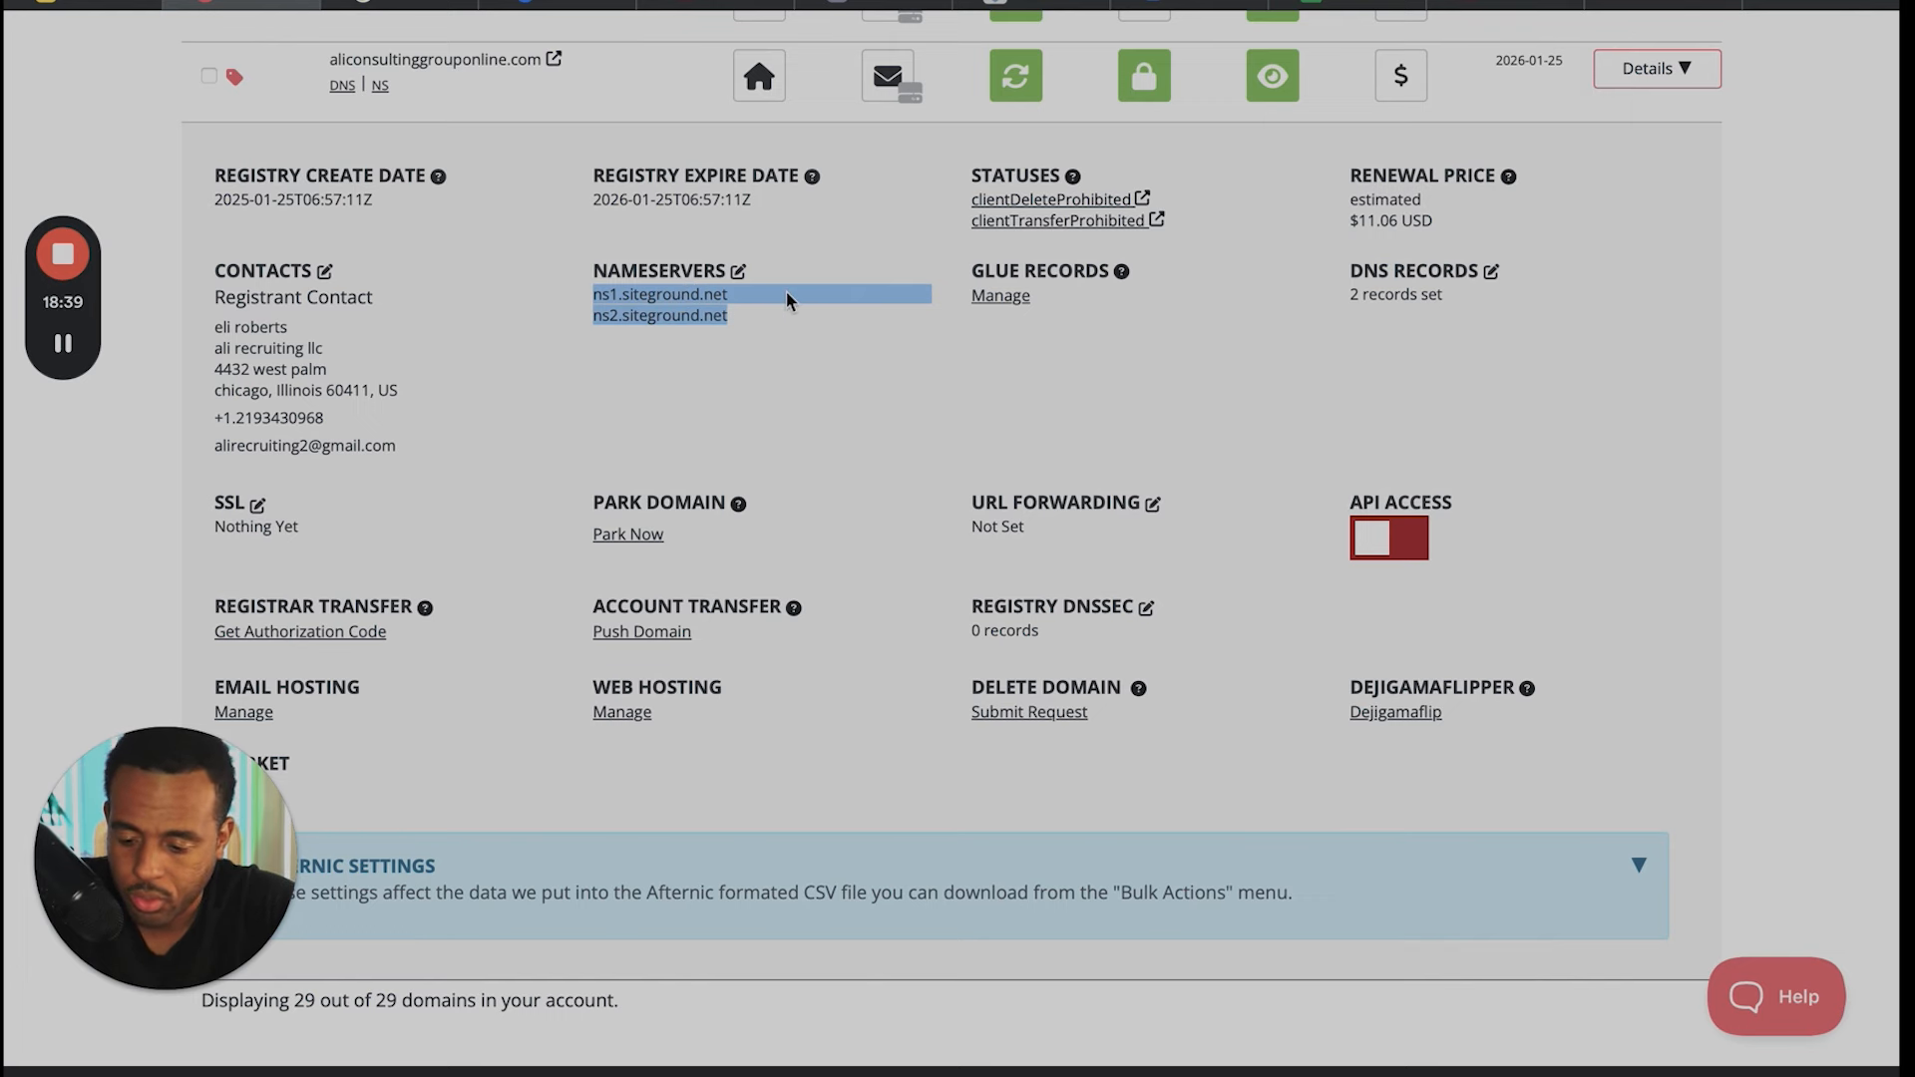
# - Unlock aliconsultinggrouponline.com so that it can be transferred
pyautogui.scroll(2, 786, 291)
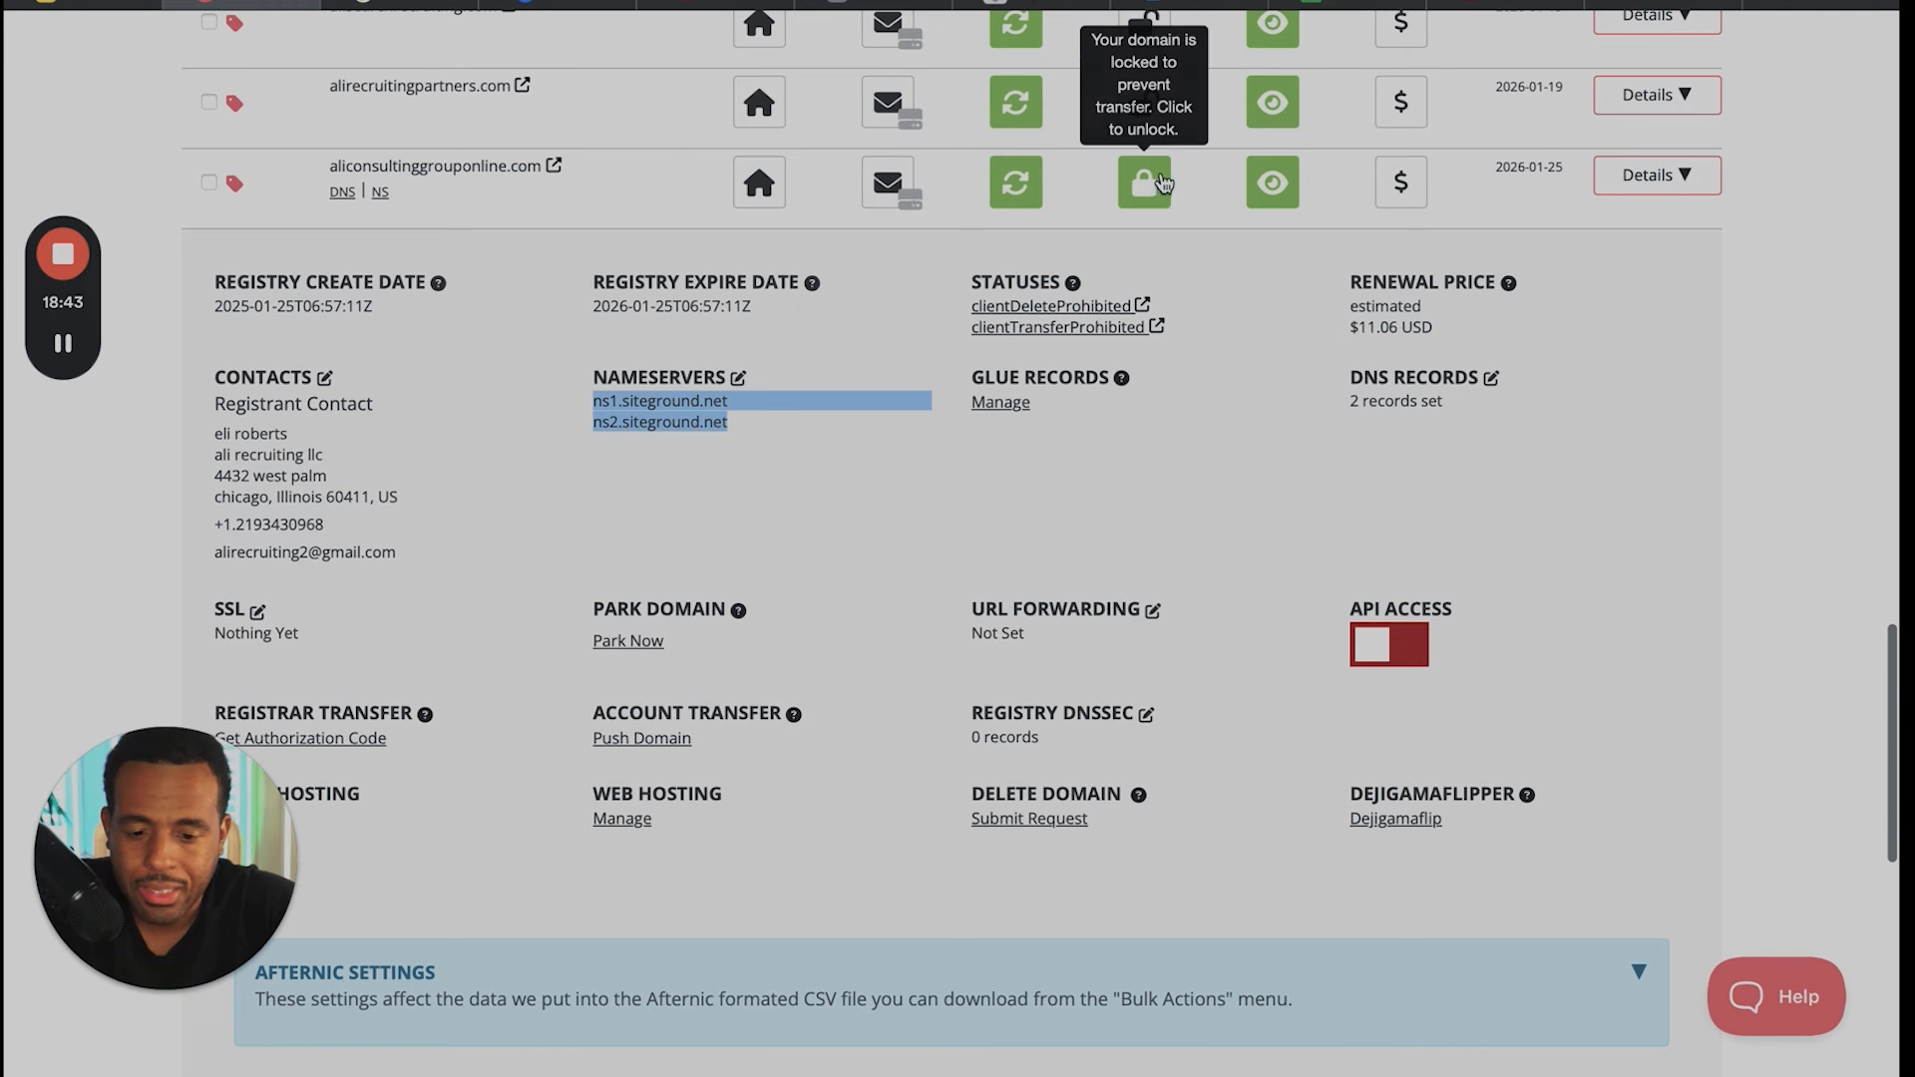
pyautogui.click(1154, 186)
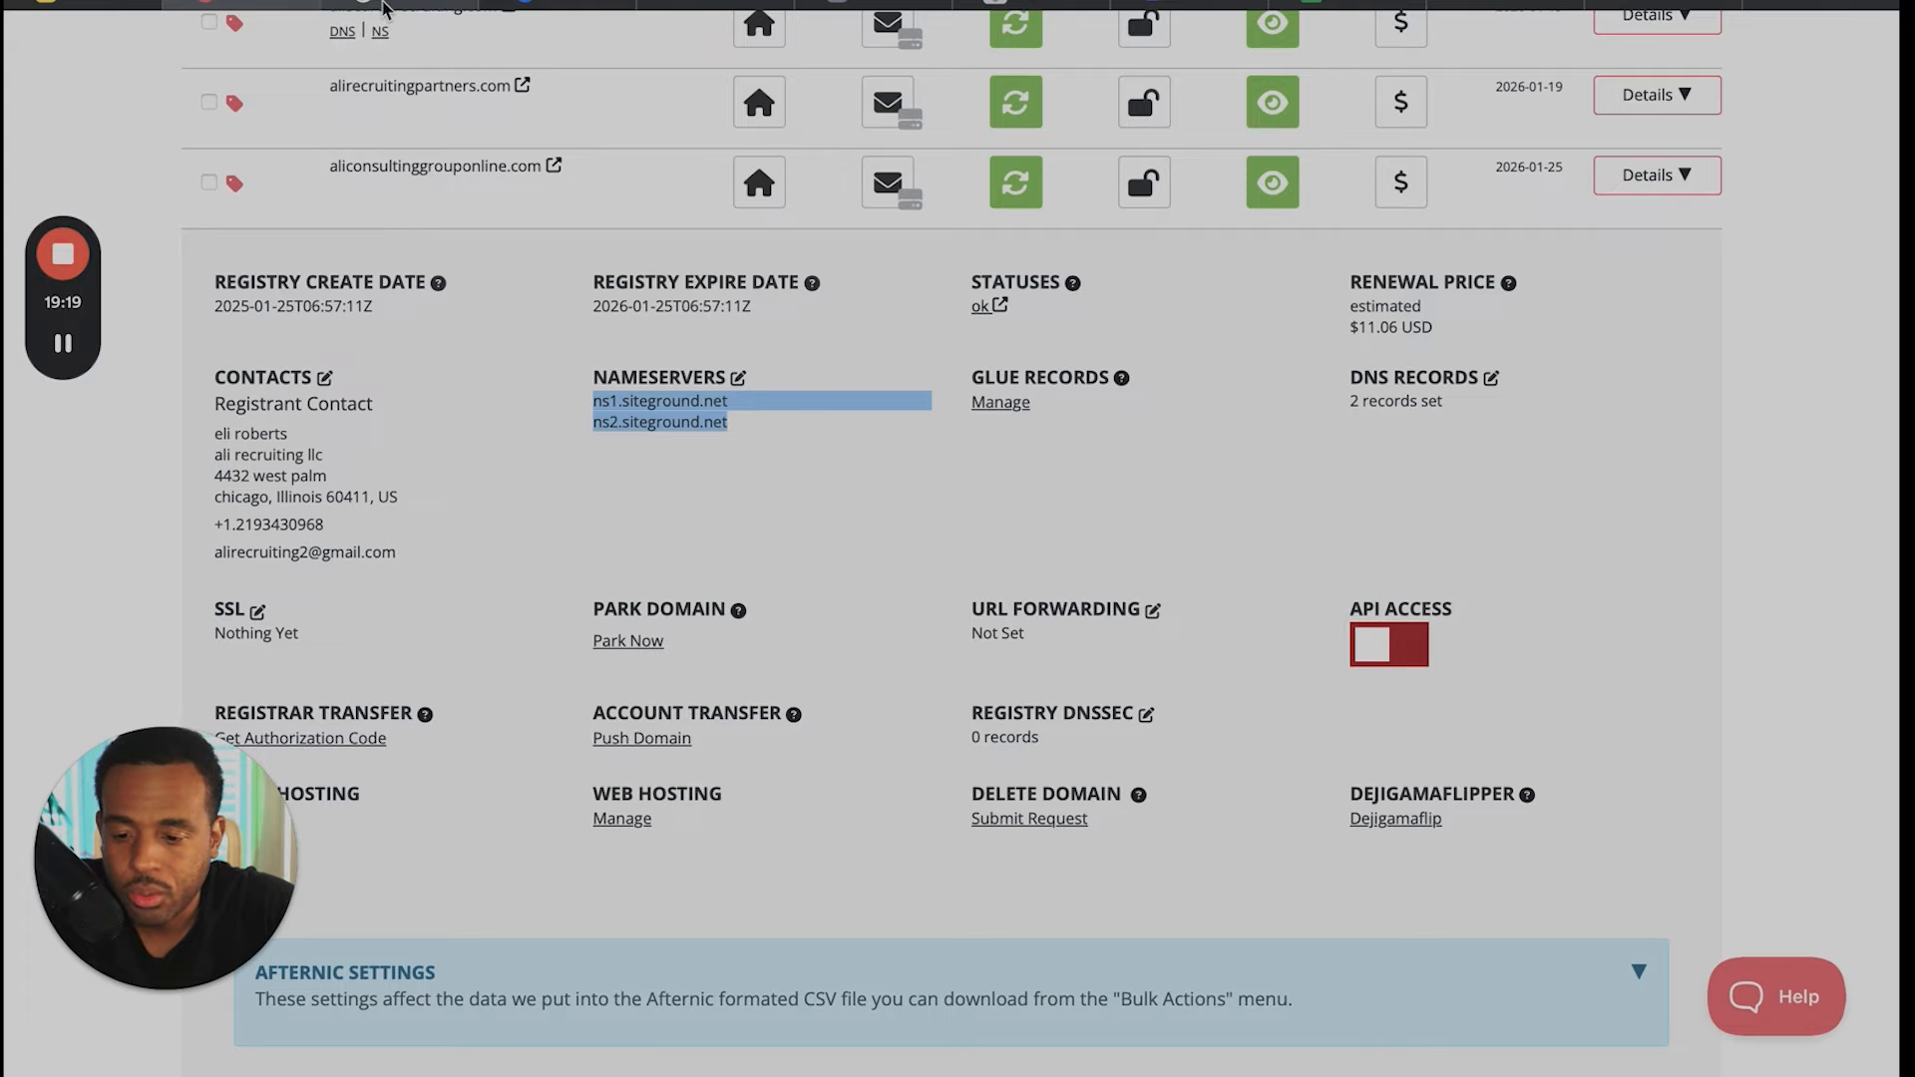
# - Switch to SiteGround and browse the list of websites hosted in the account
pyautogui.click(384, 8)
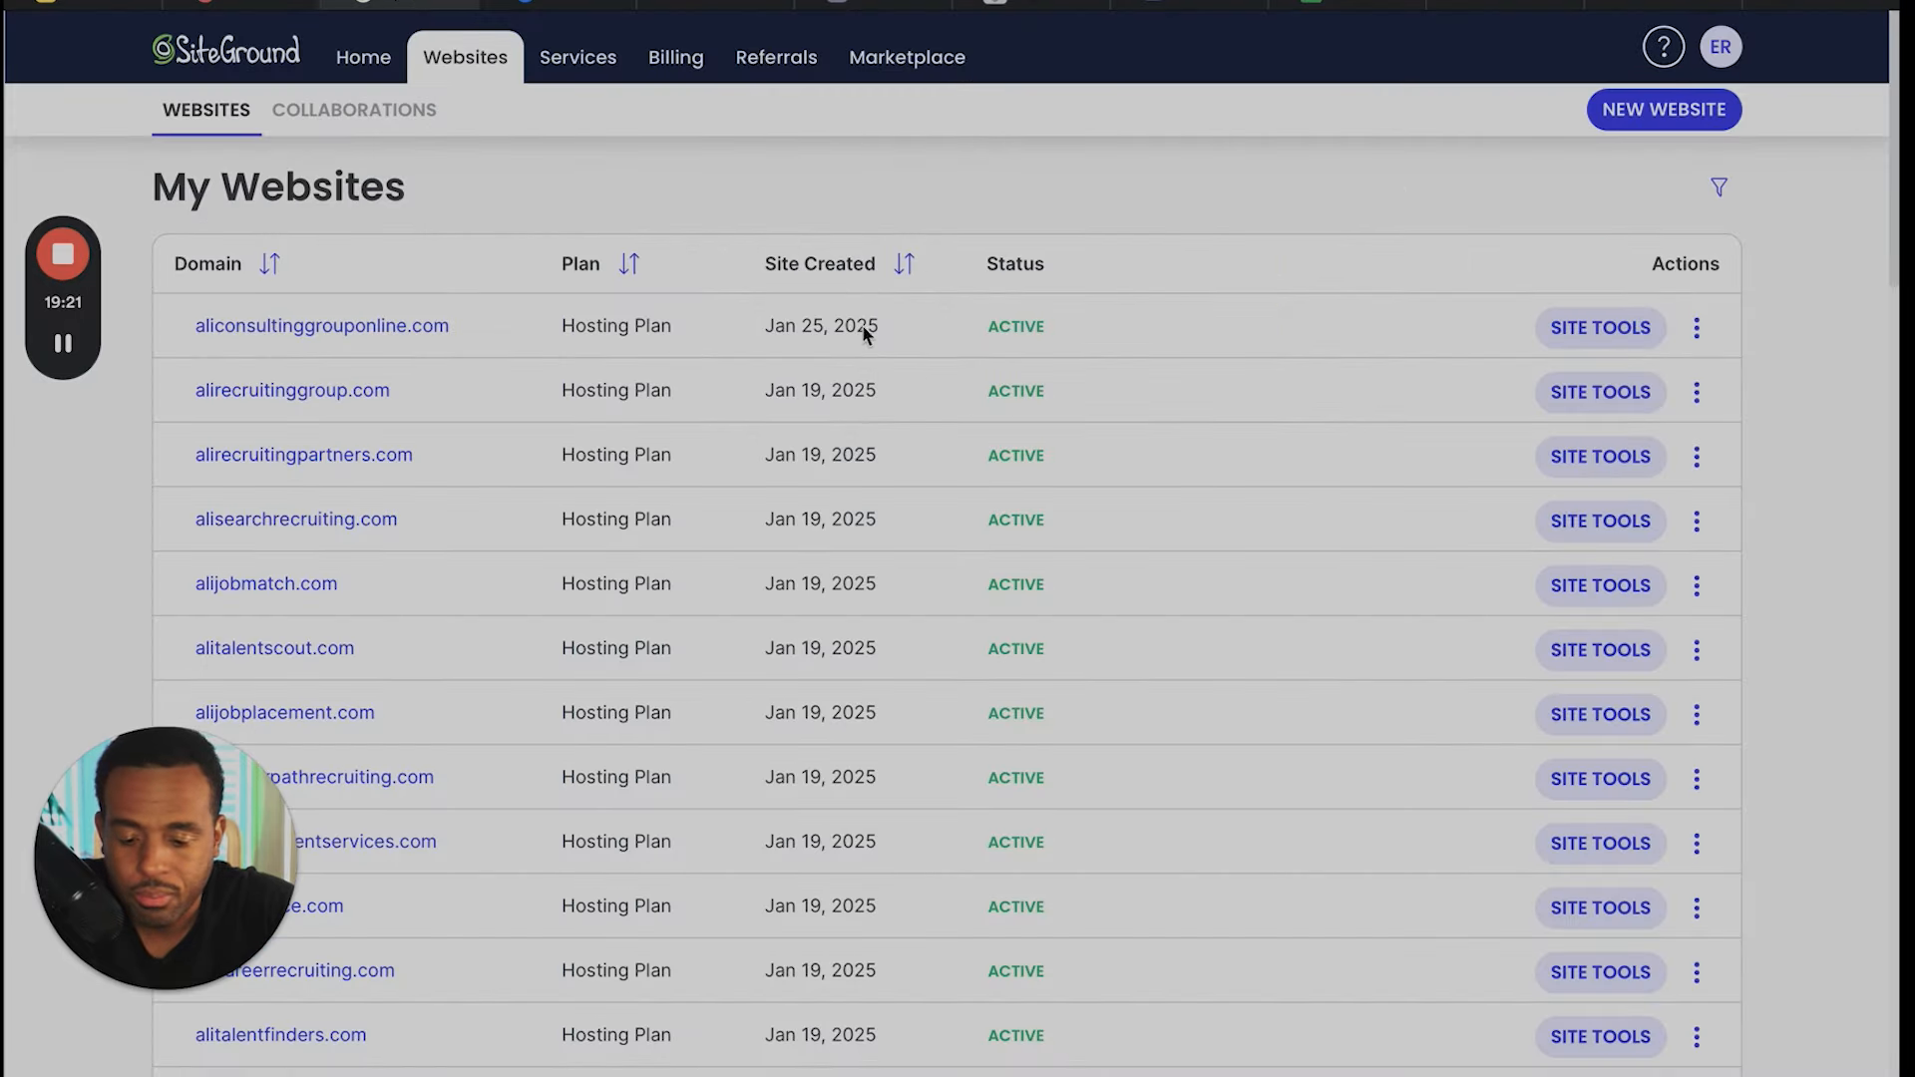
pyautogui.scroll(-3, 834, 698)
pyautogui.scroll(3, 895, 748)
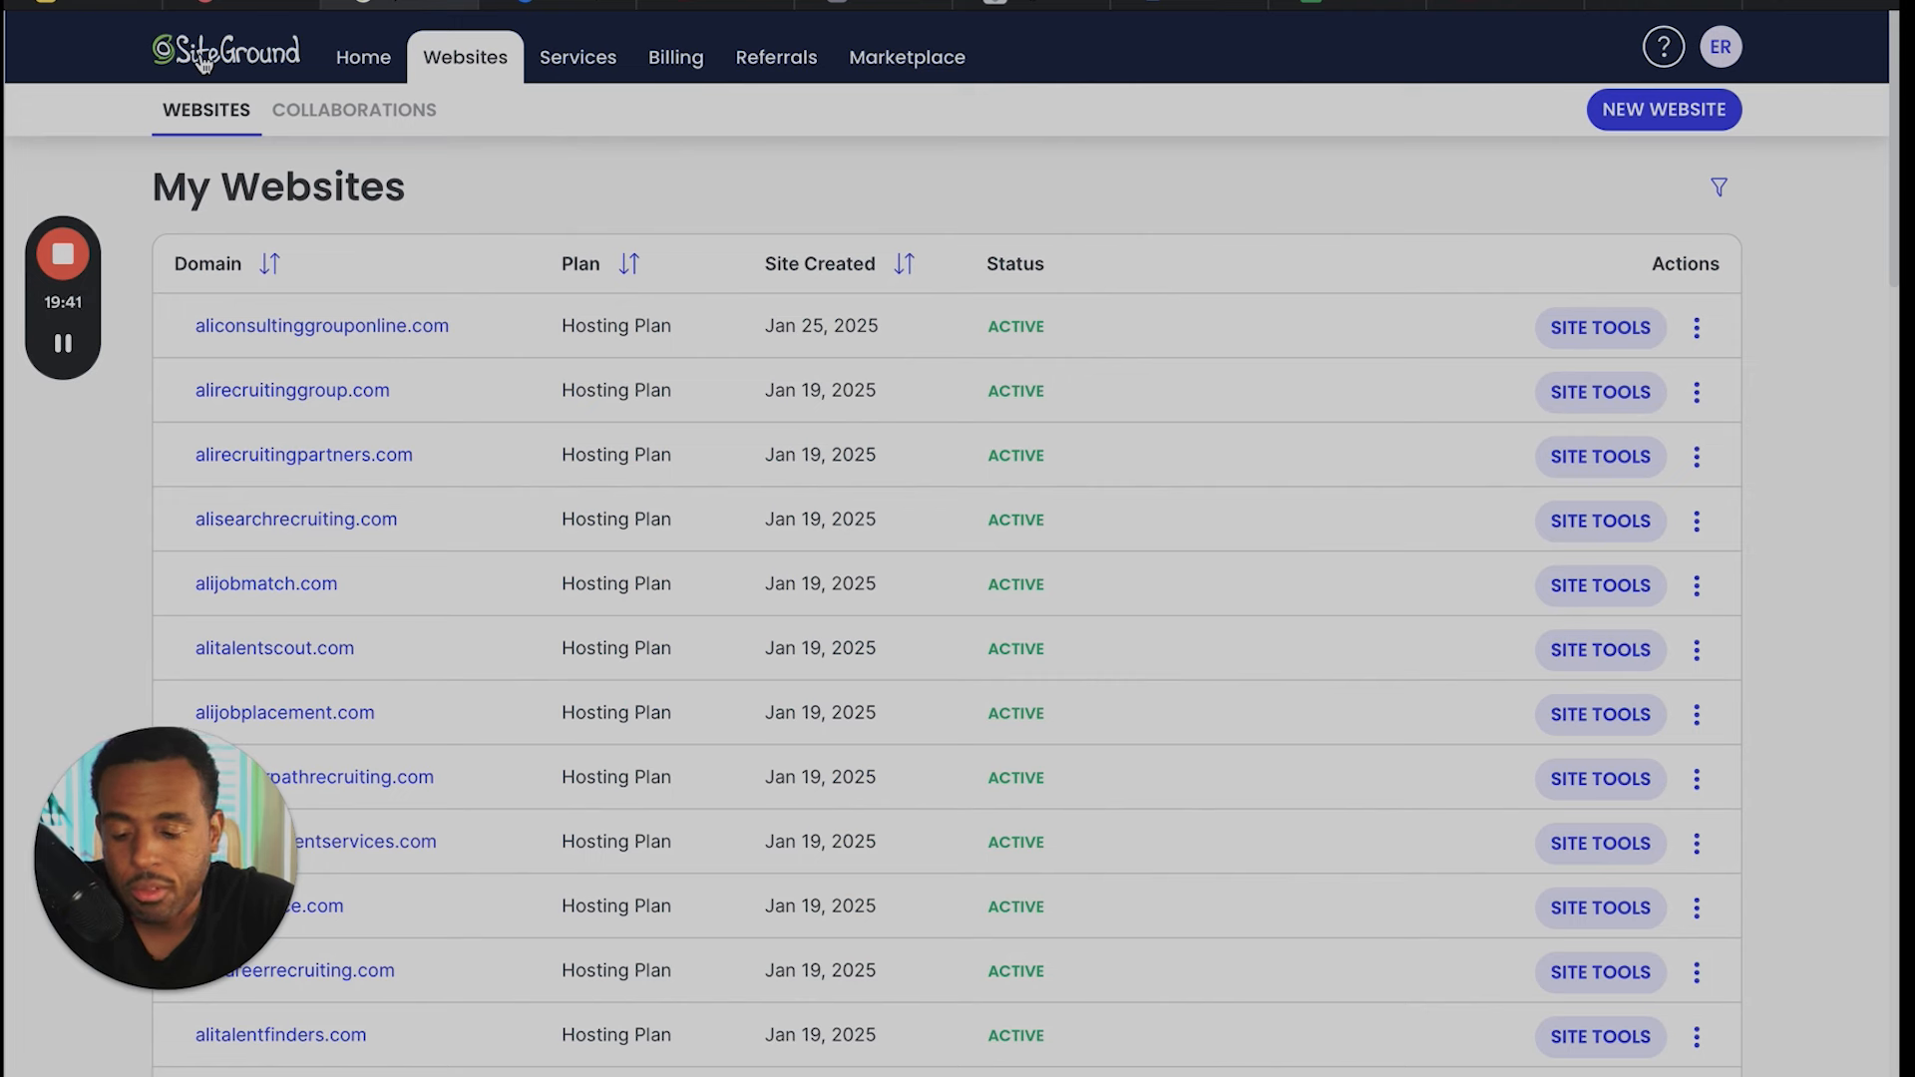
pyautogui.scroll(-15, 687, 583)
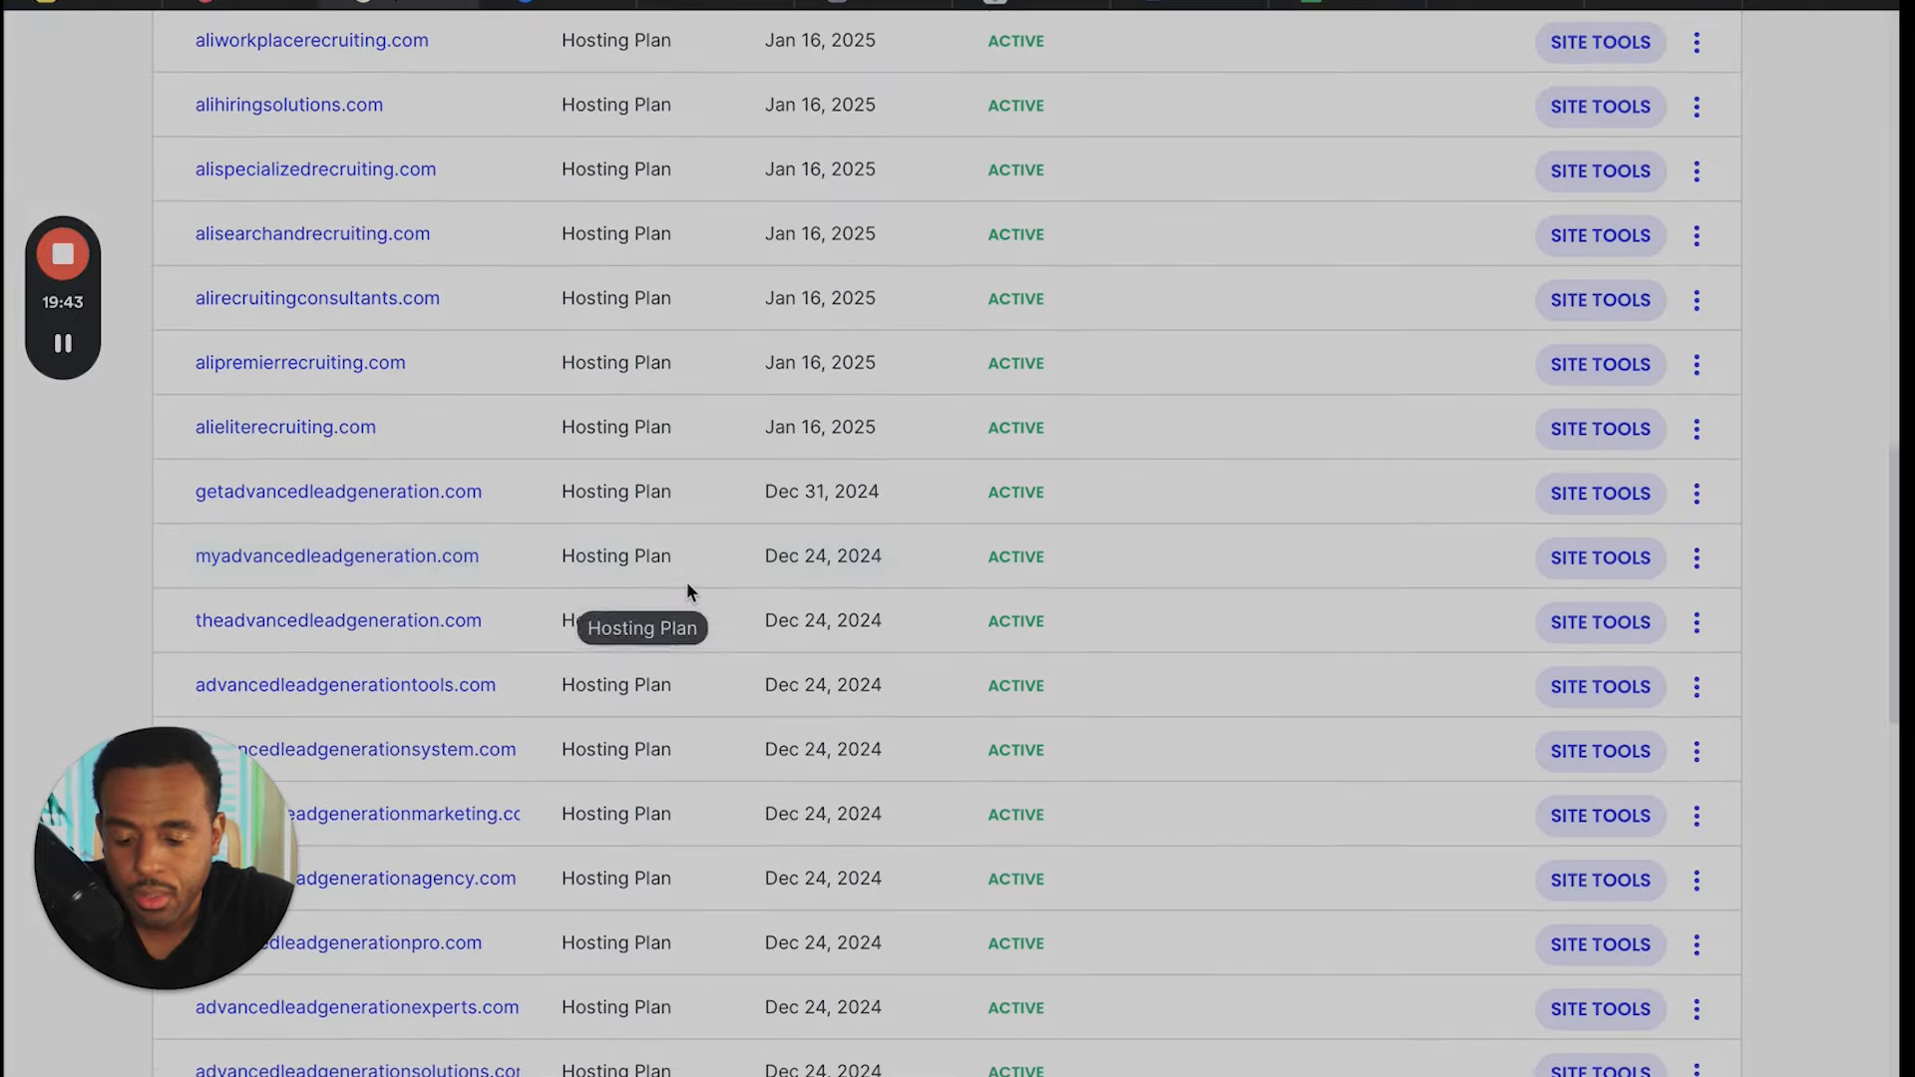
pyautogui.scroll(-10, 687, 583)
pyautogui.scroll(20, 686, 583)
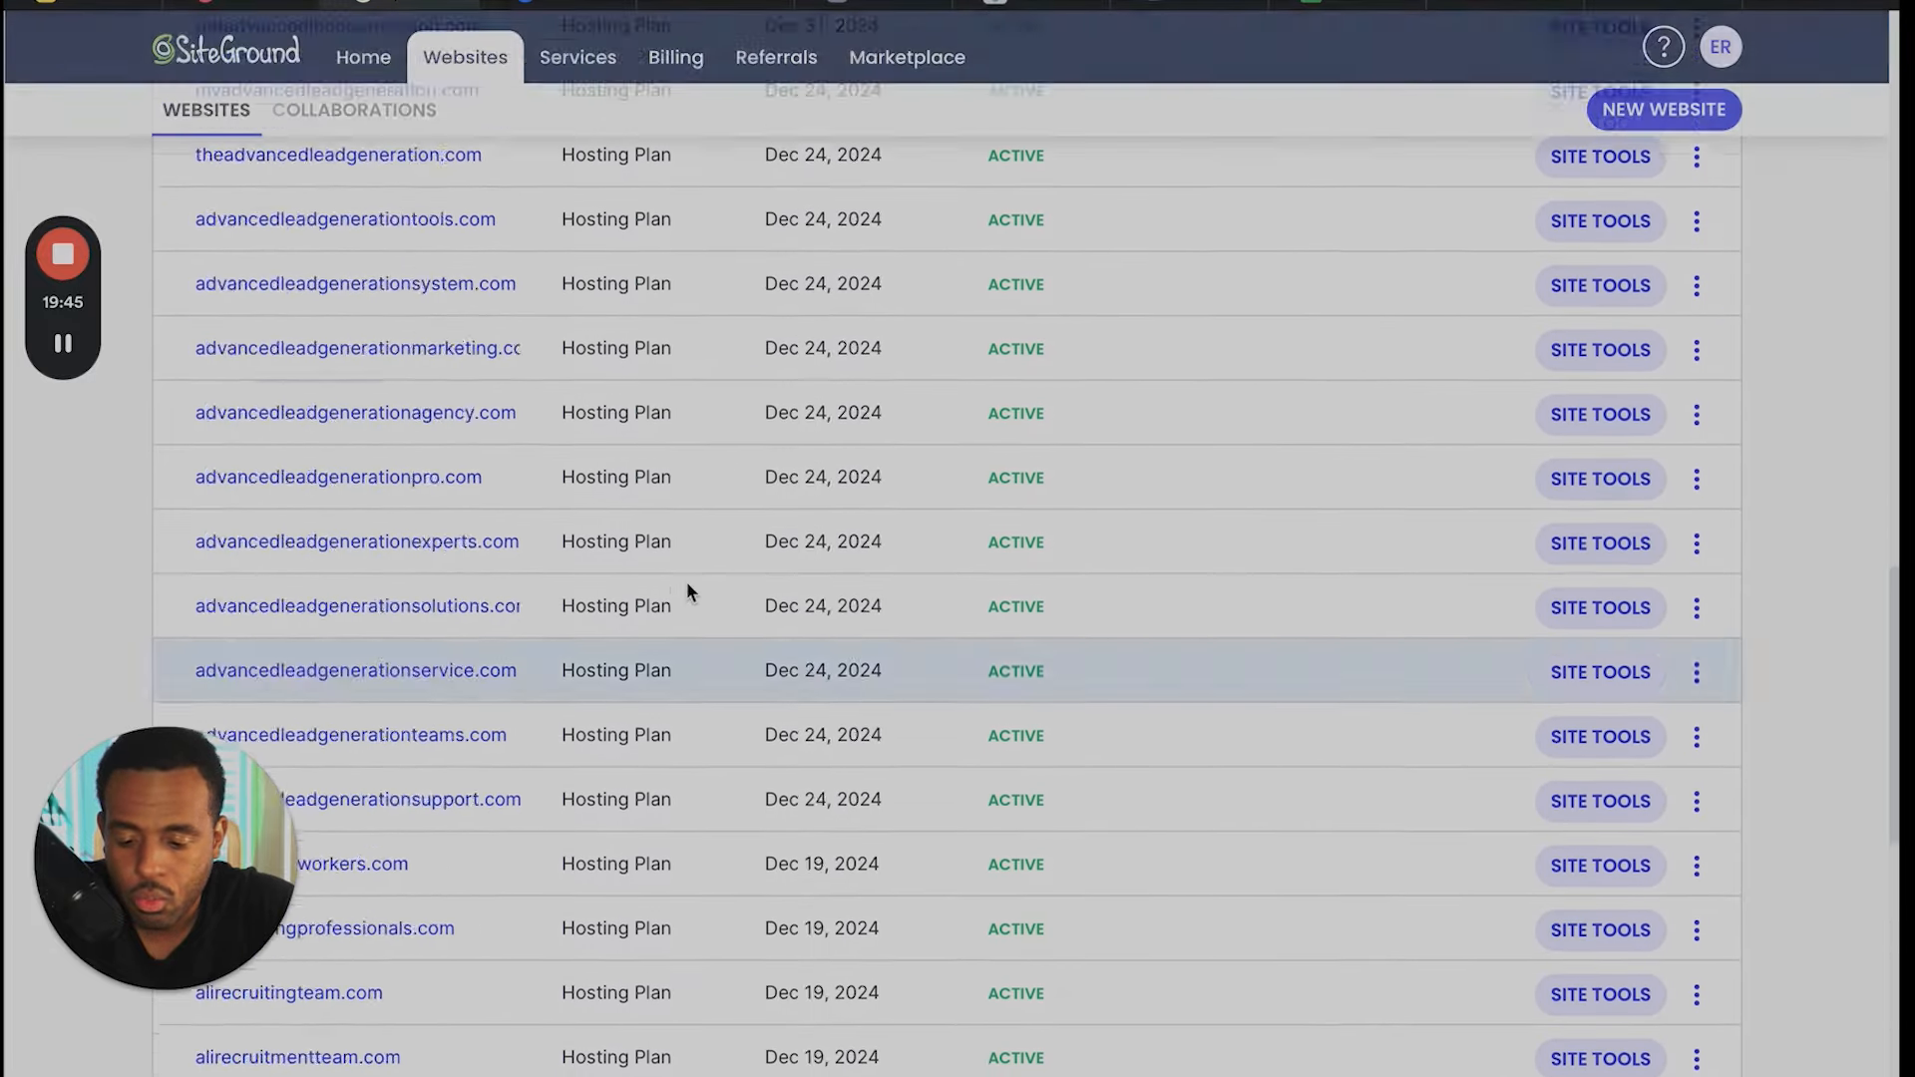
pyautogui.scroll(-1, 686, 583)
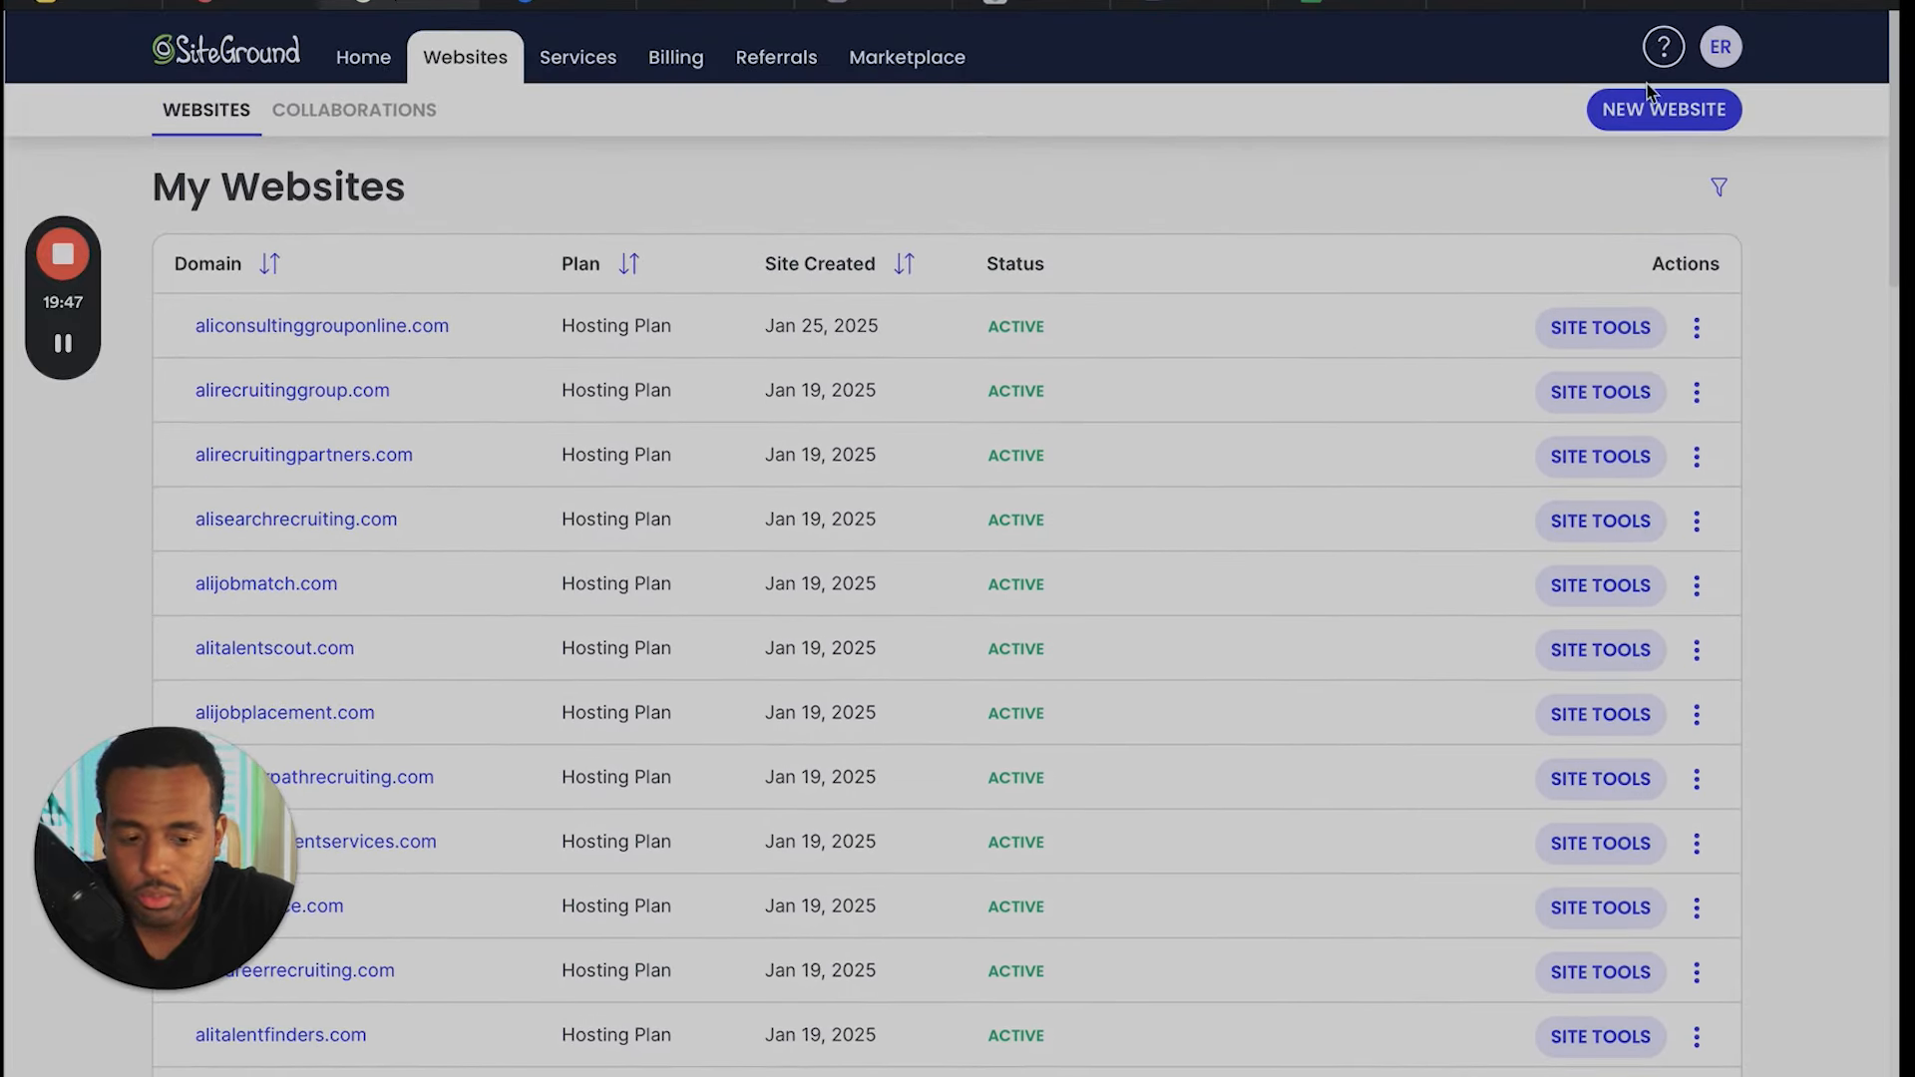
# - Start adding a new website with the existing domain sticksandstones.com and continue to the site setup
pyautogui.click(1660, 111)
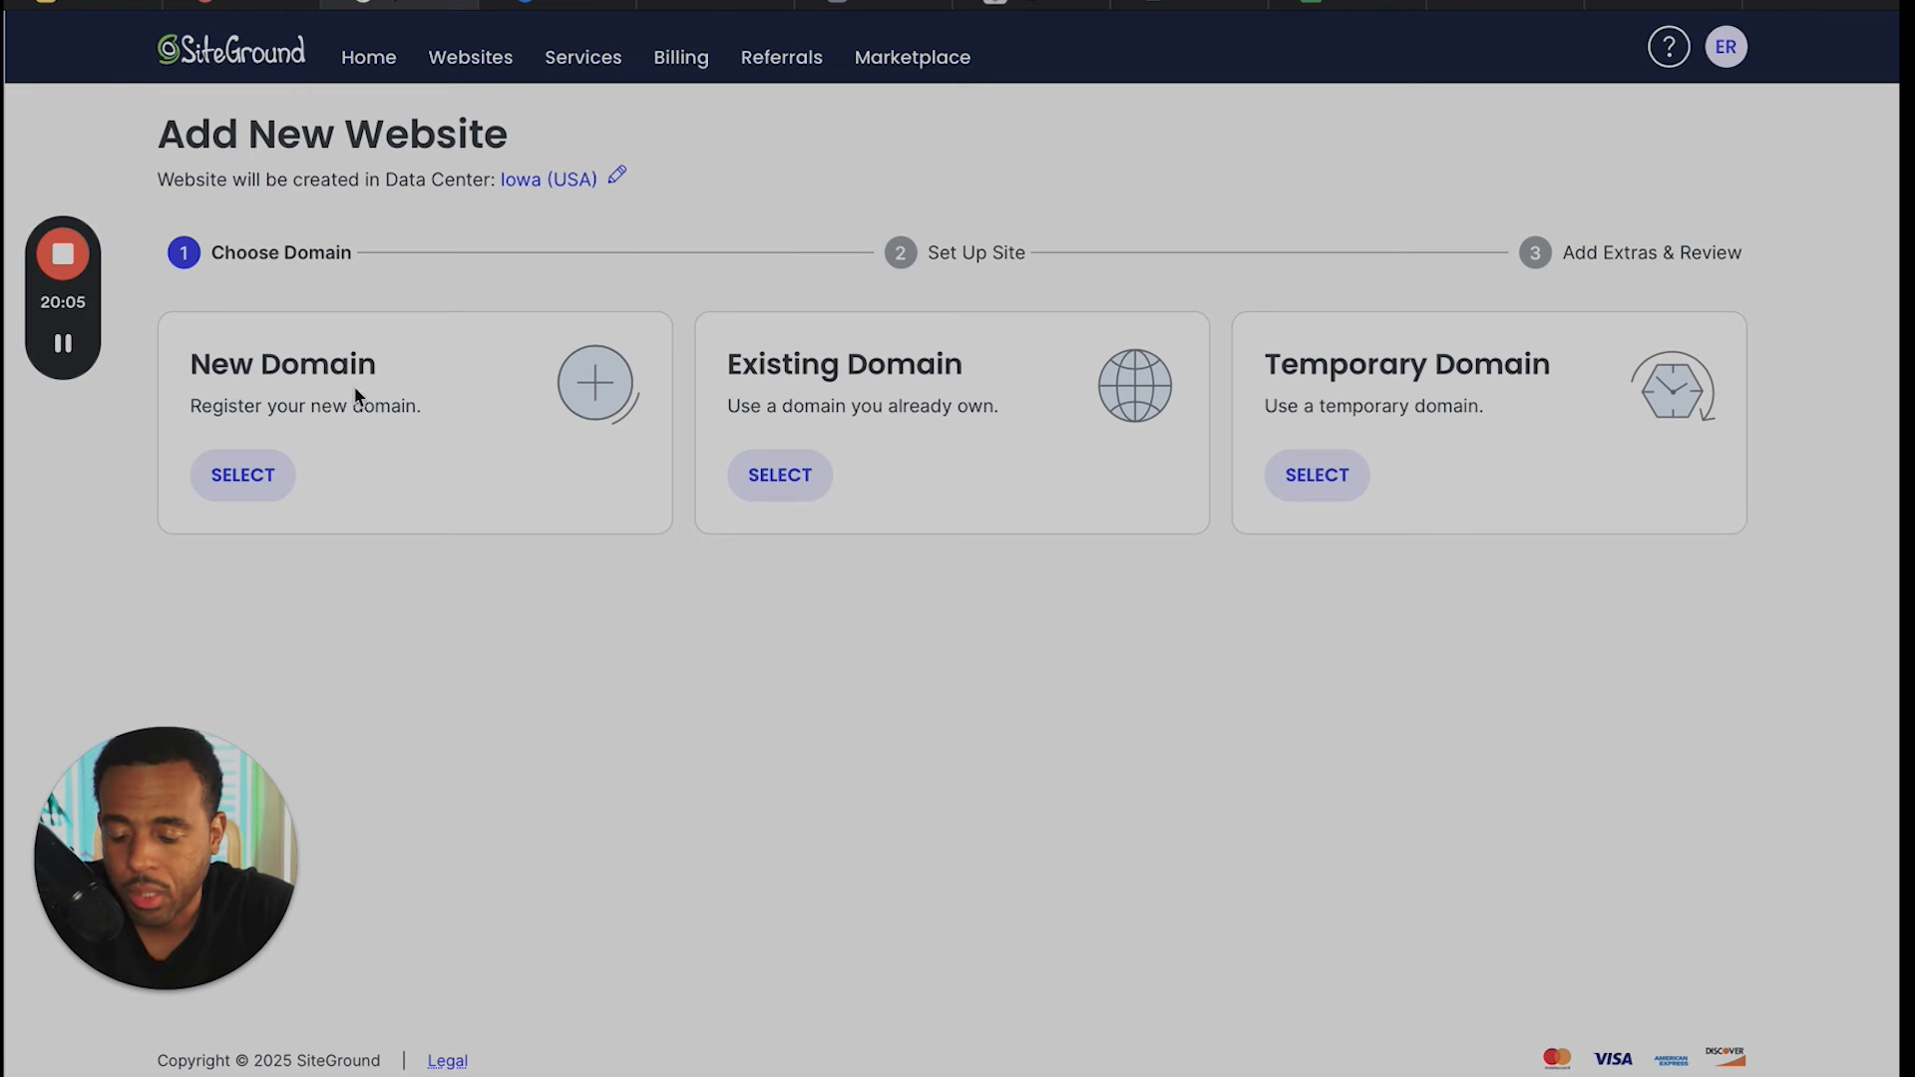
pyautogui.click(803, 478)
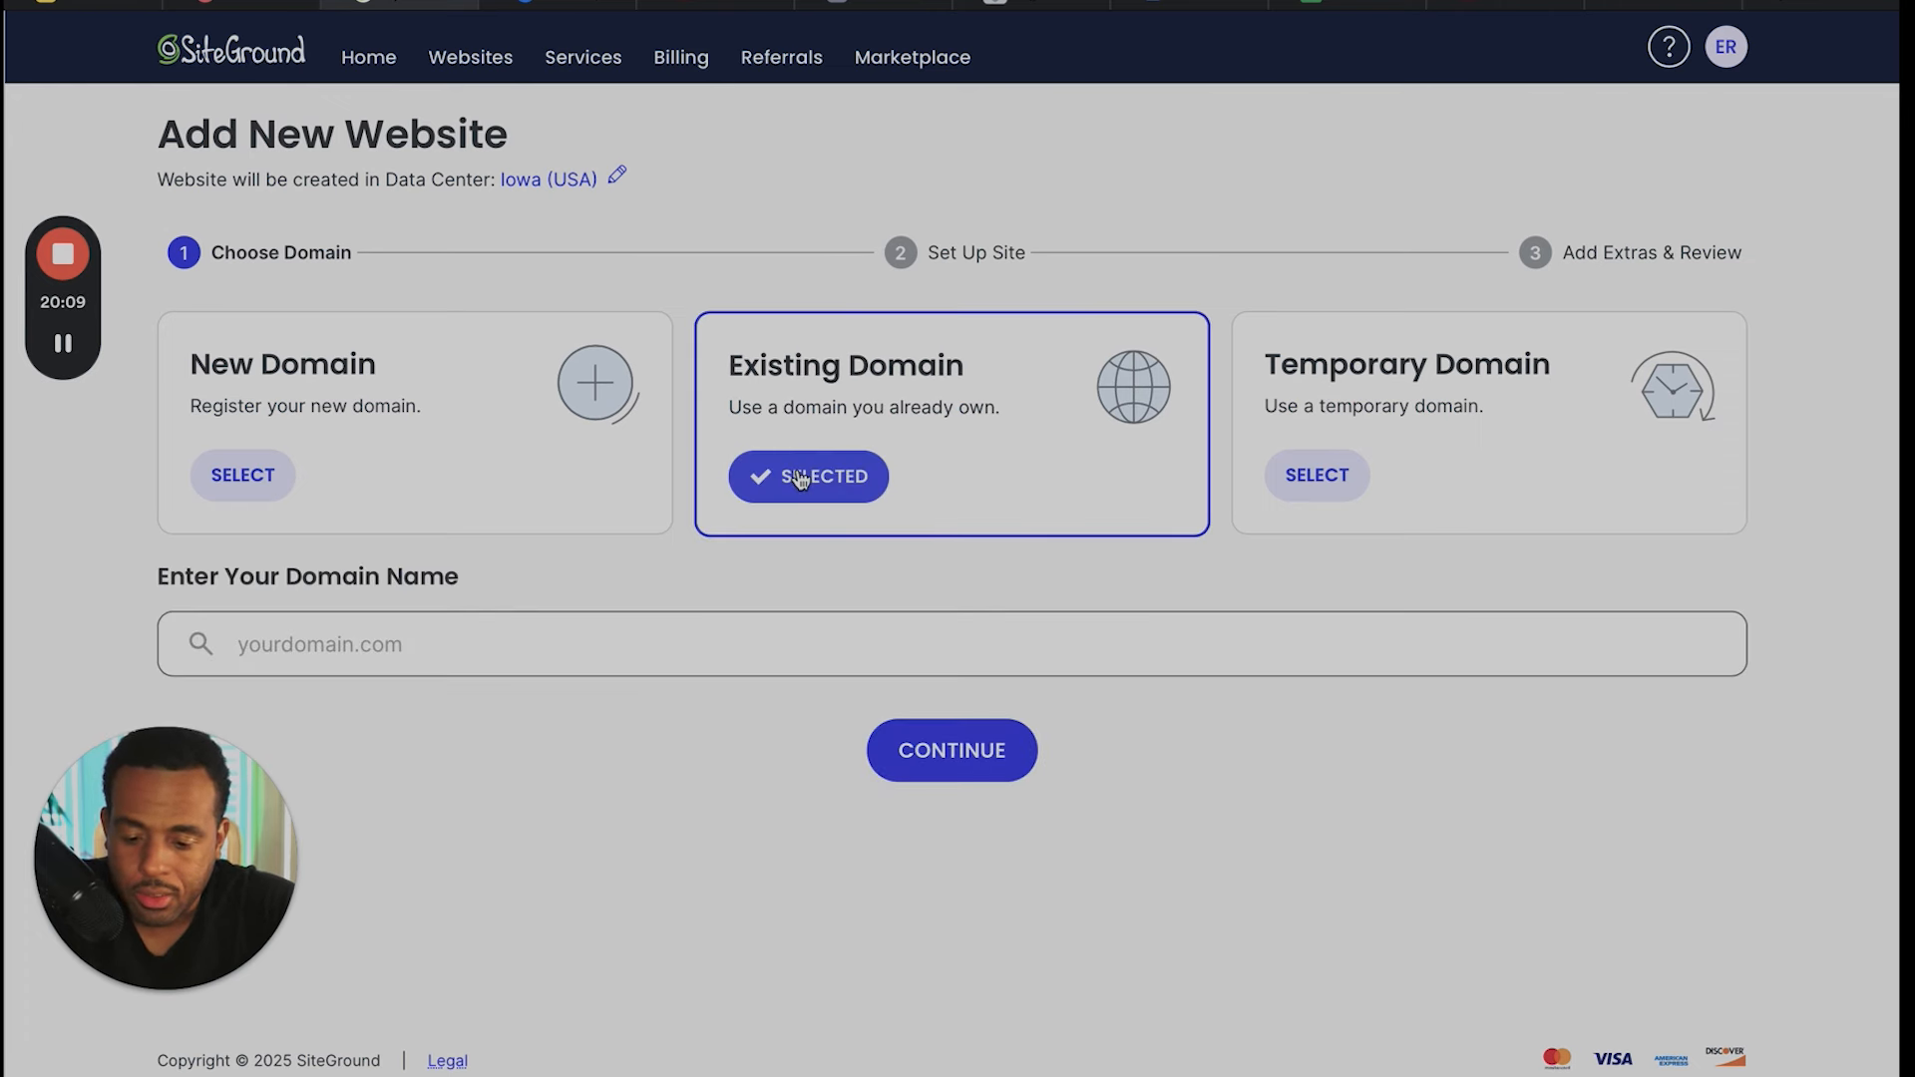
pyautogui.click(617, 654)
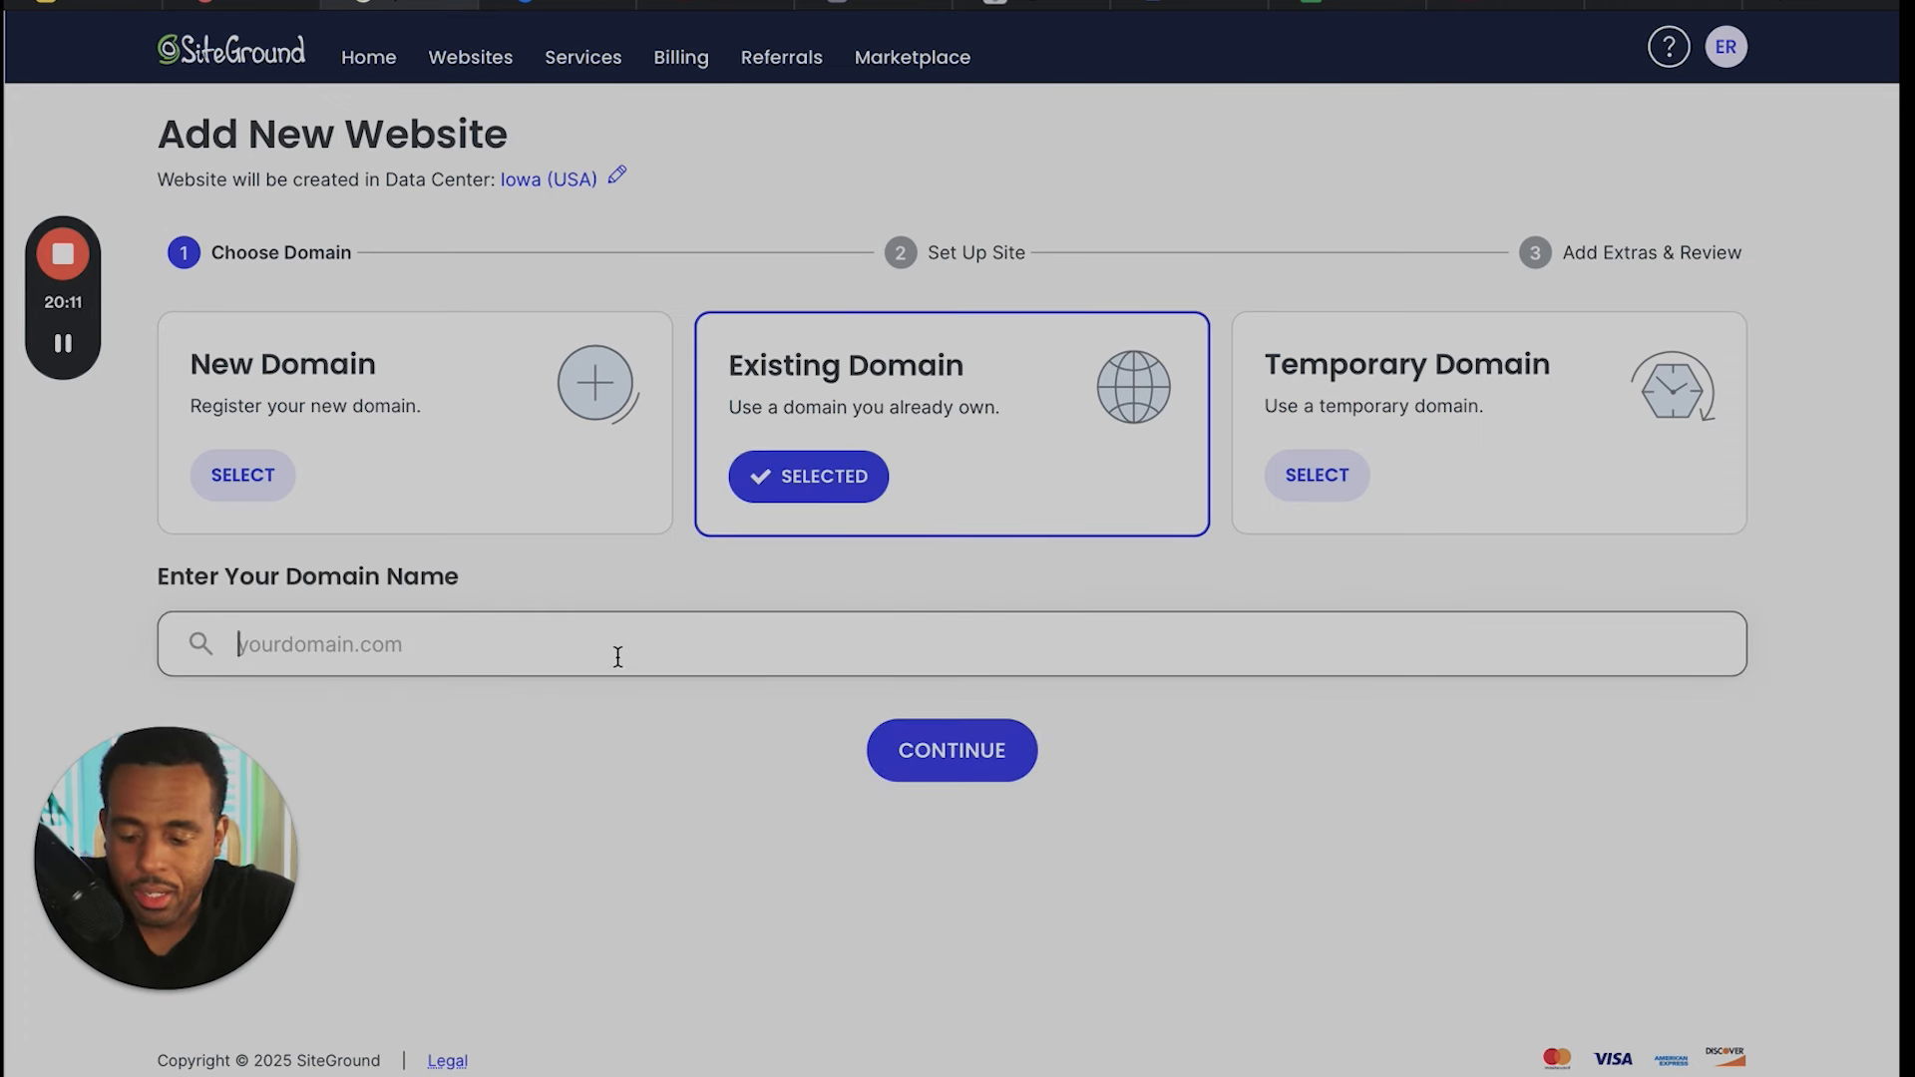
pyautogui.write('stick')
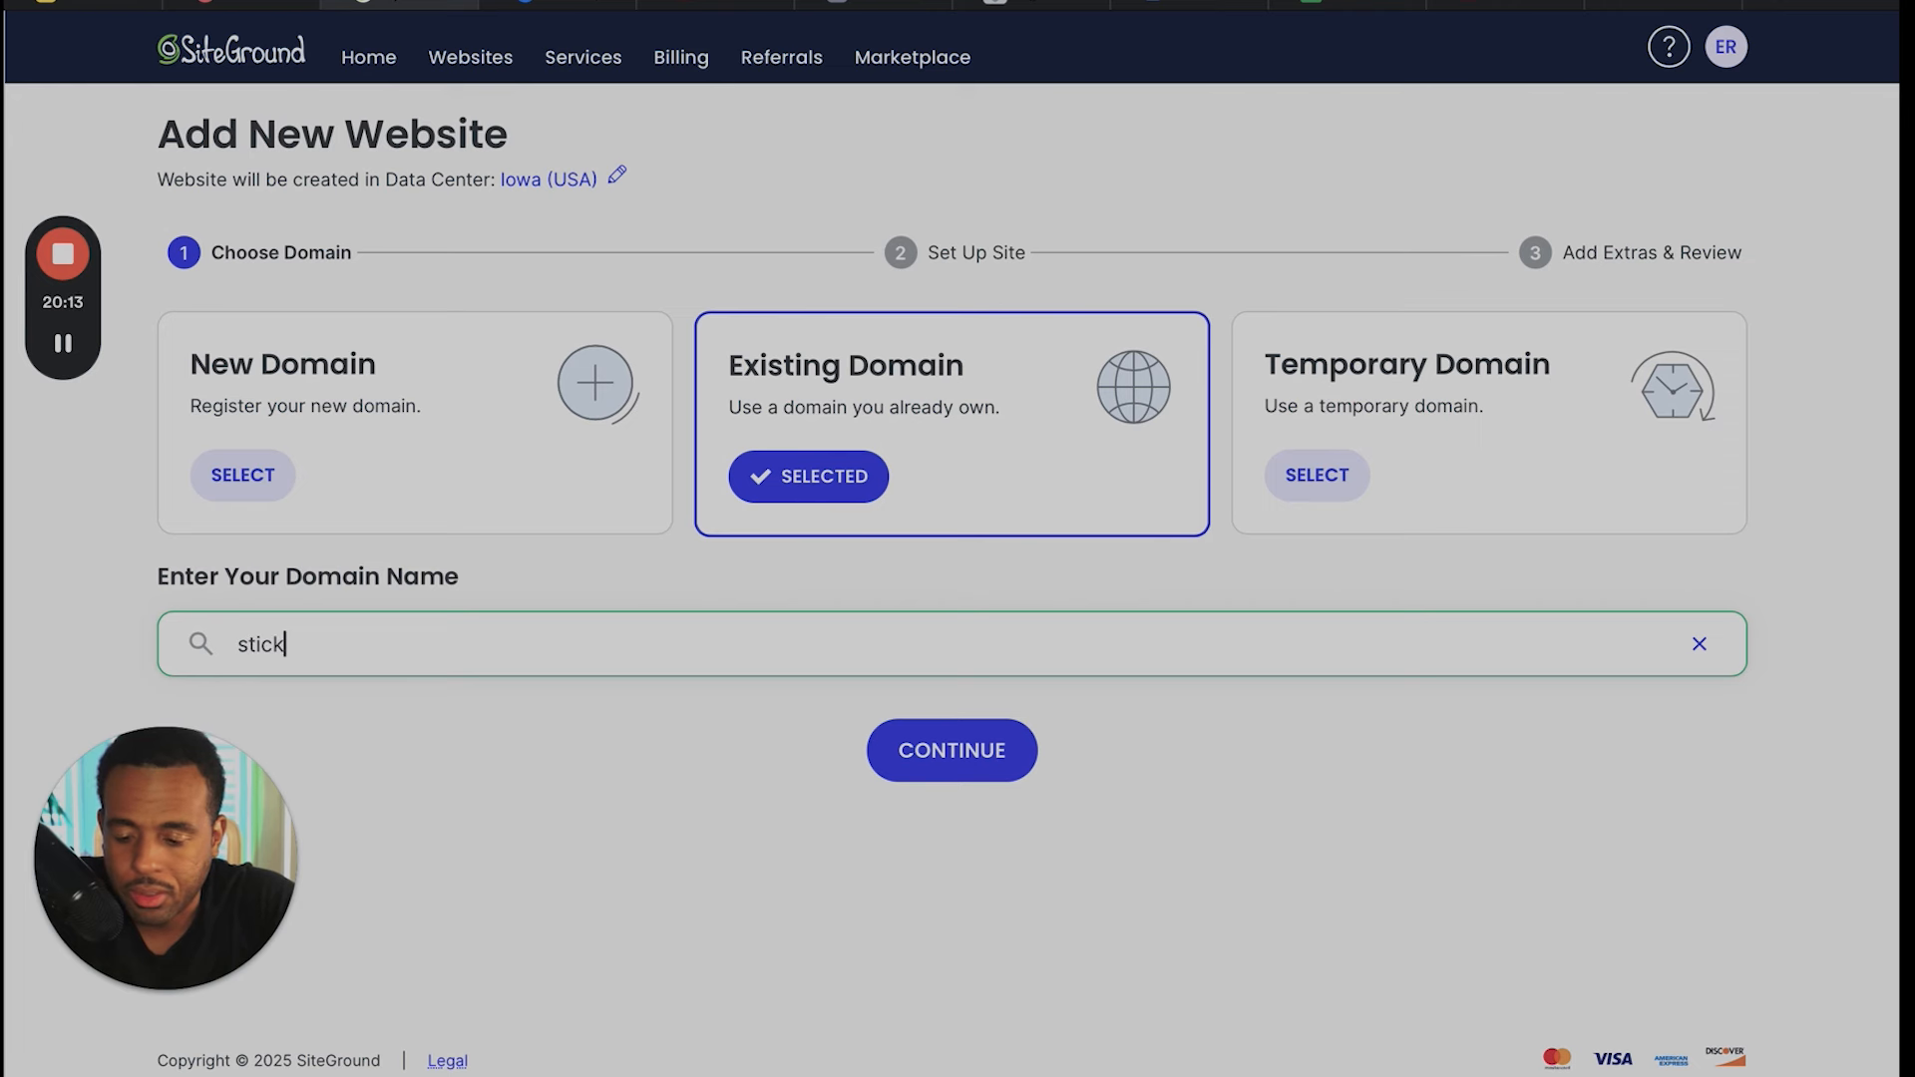
pyautogui.write('sands')
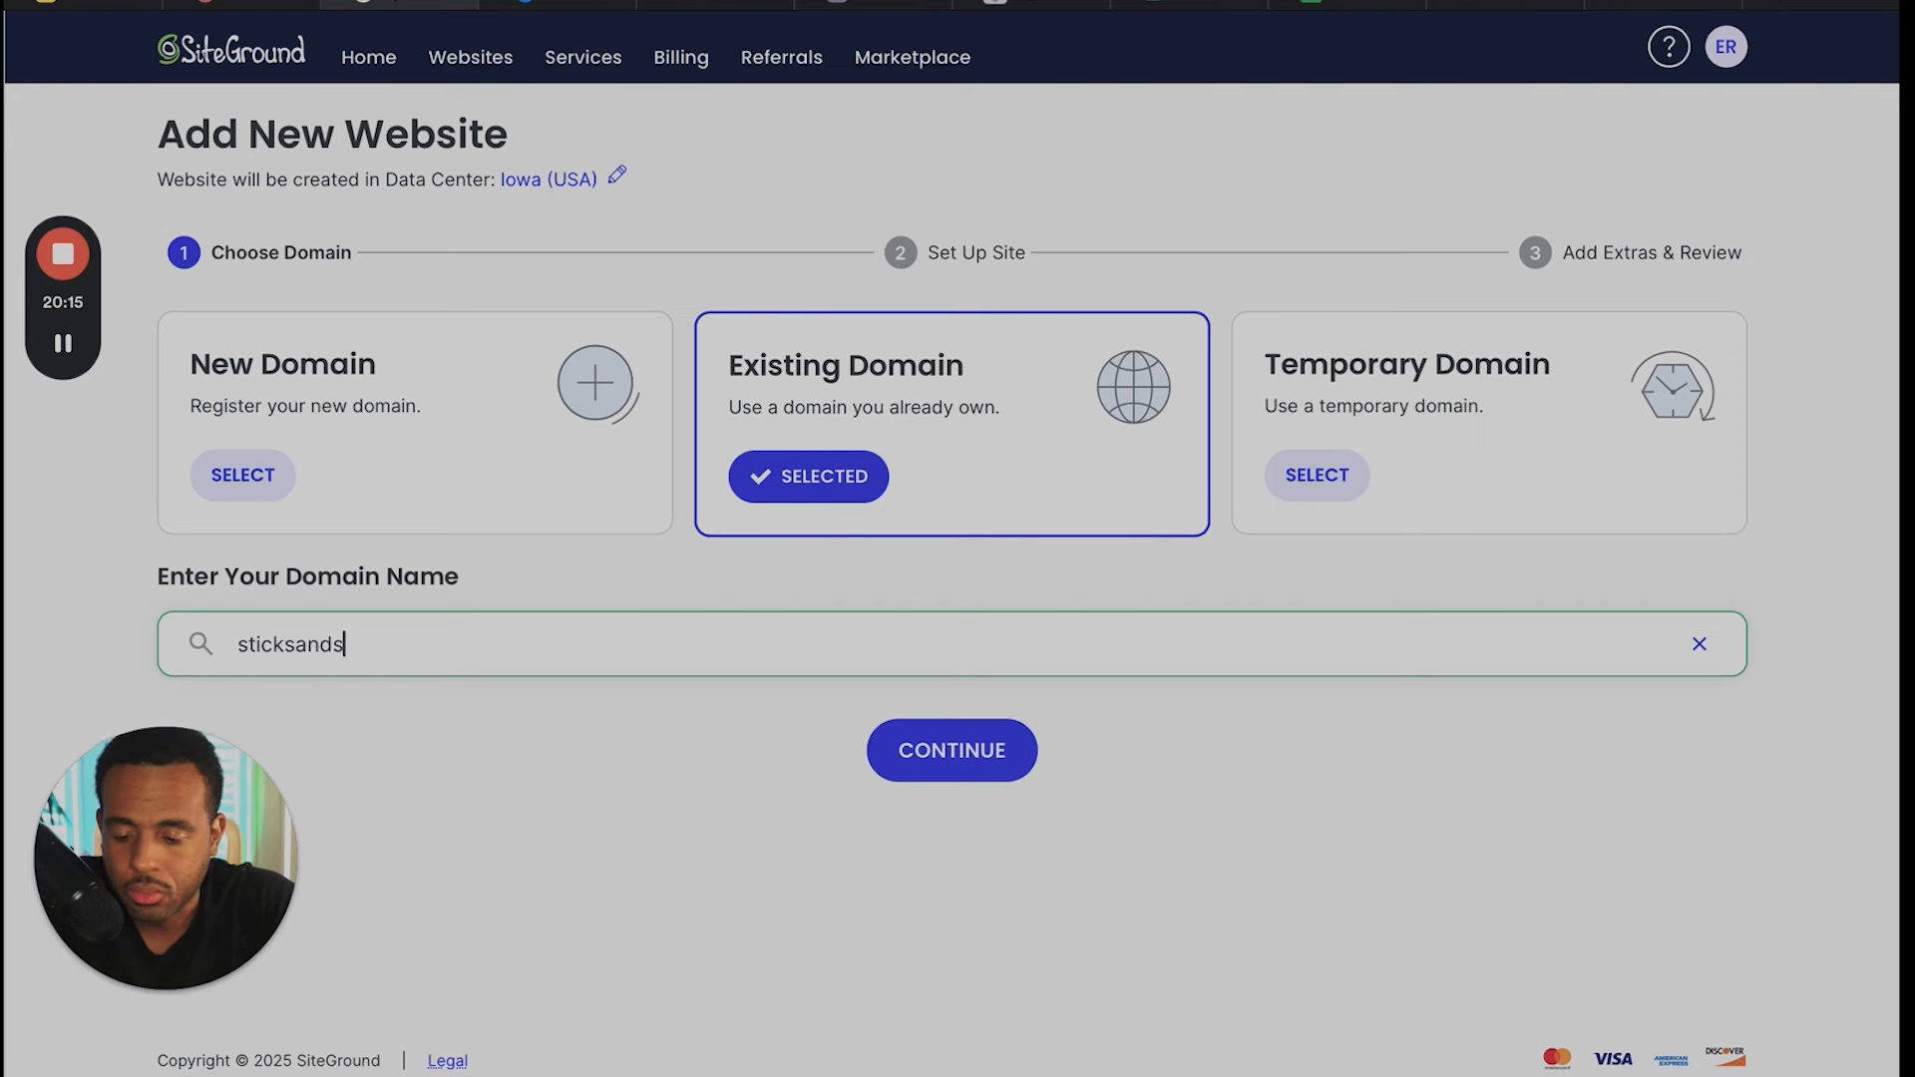
pyautogui.write('tones.com')
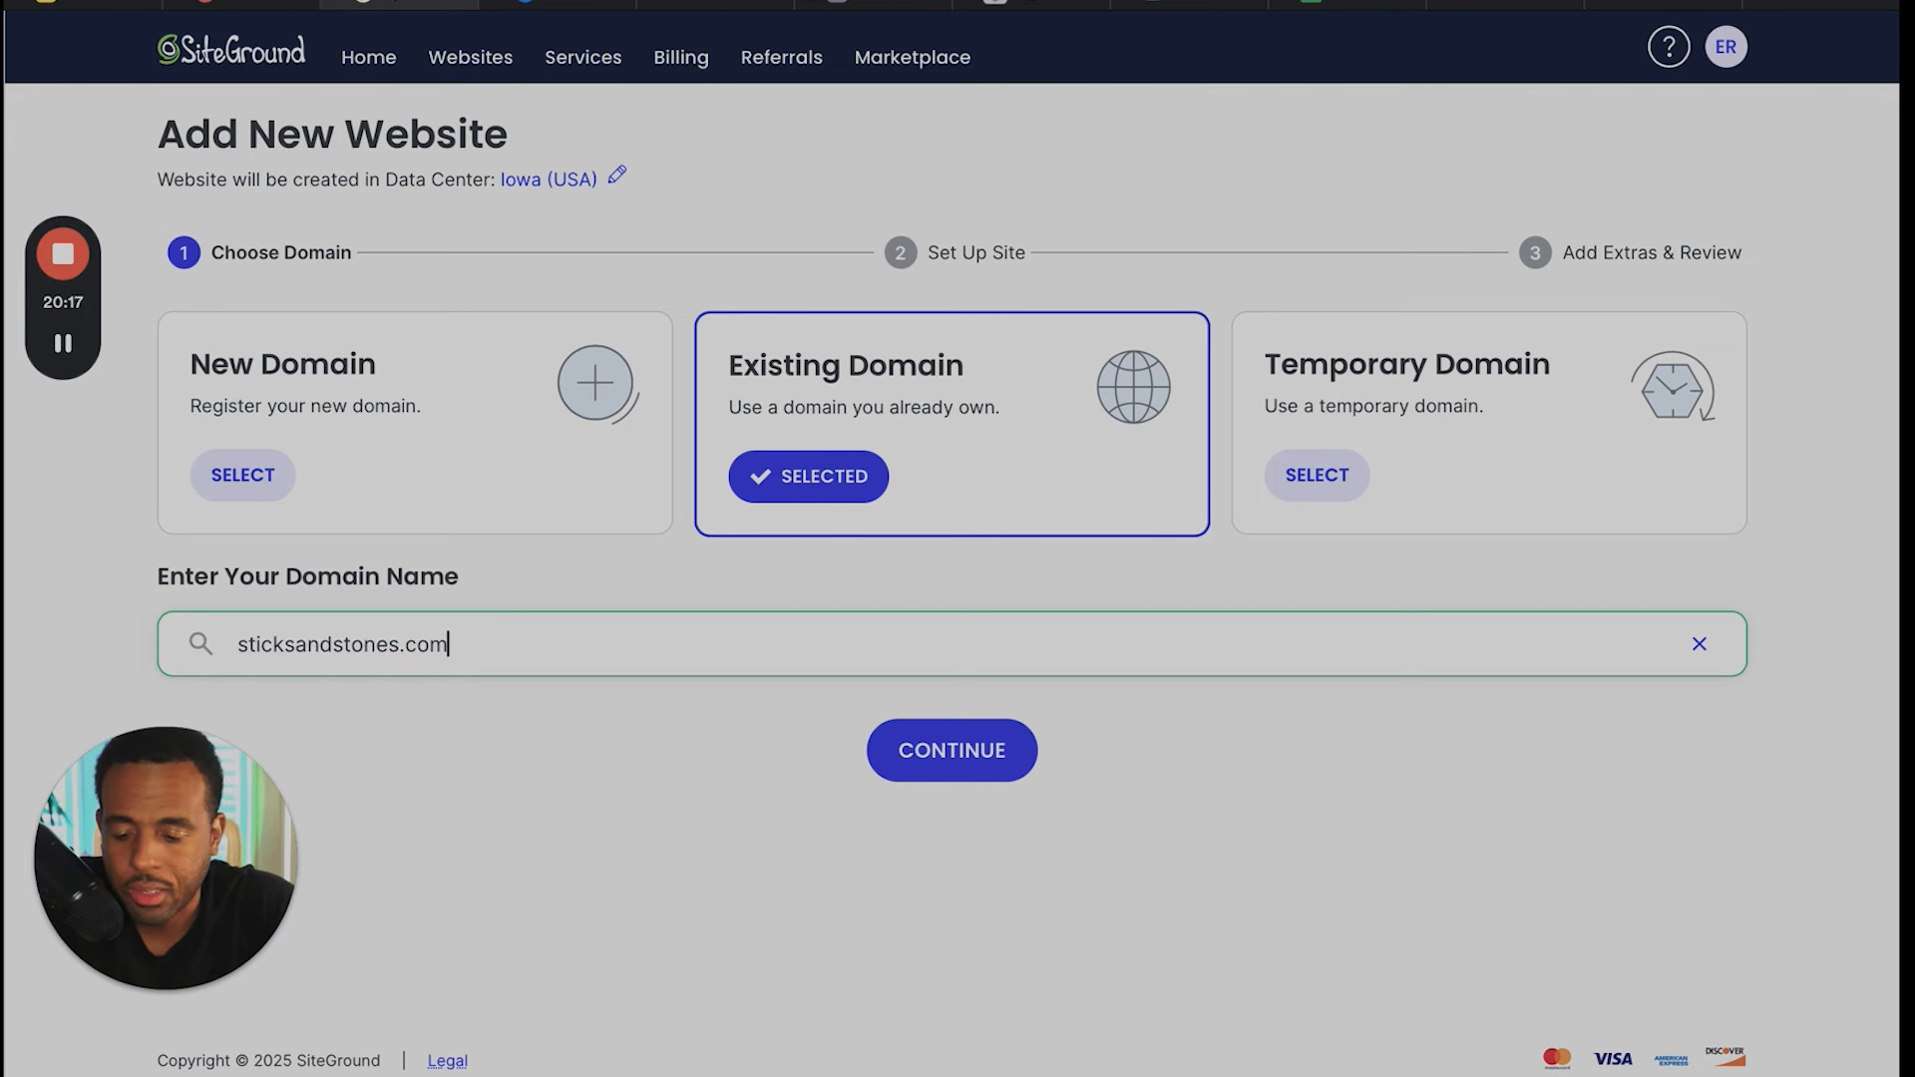
pyautogui.click(920, 752)
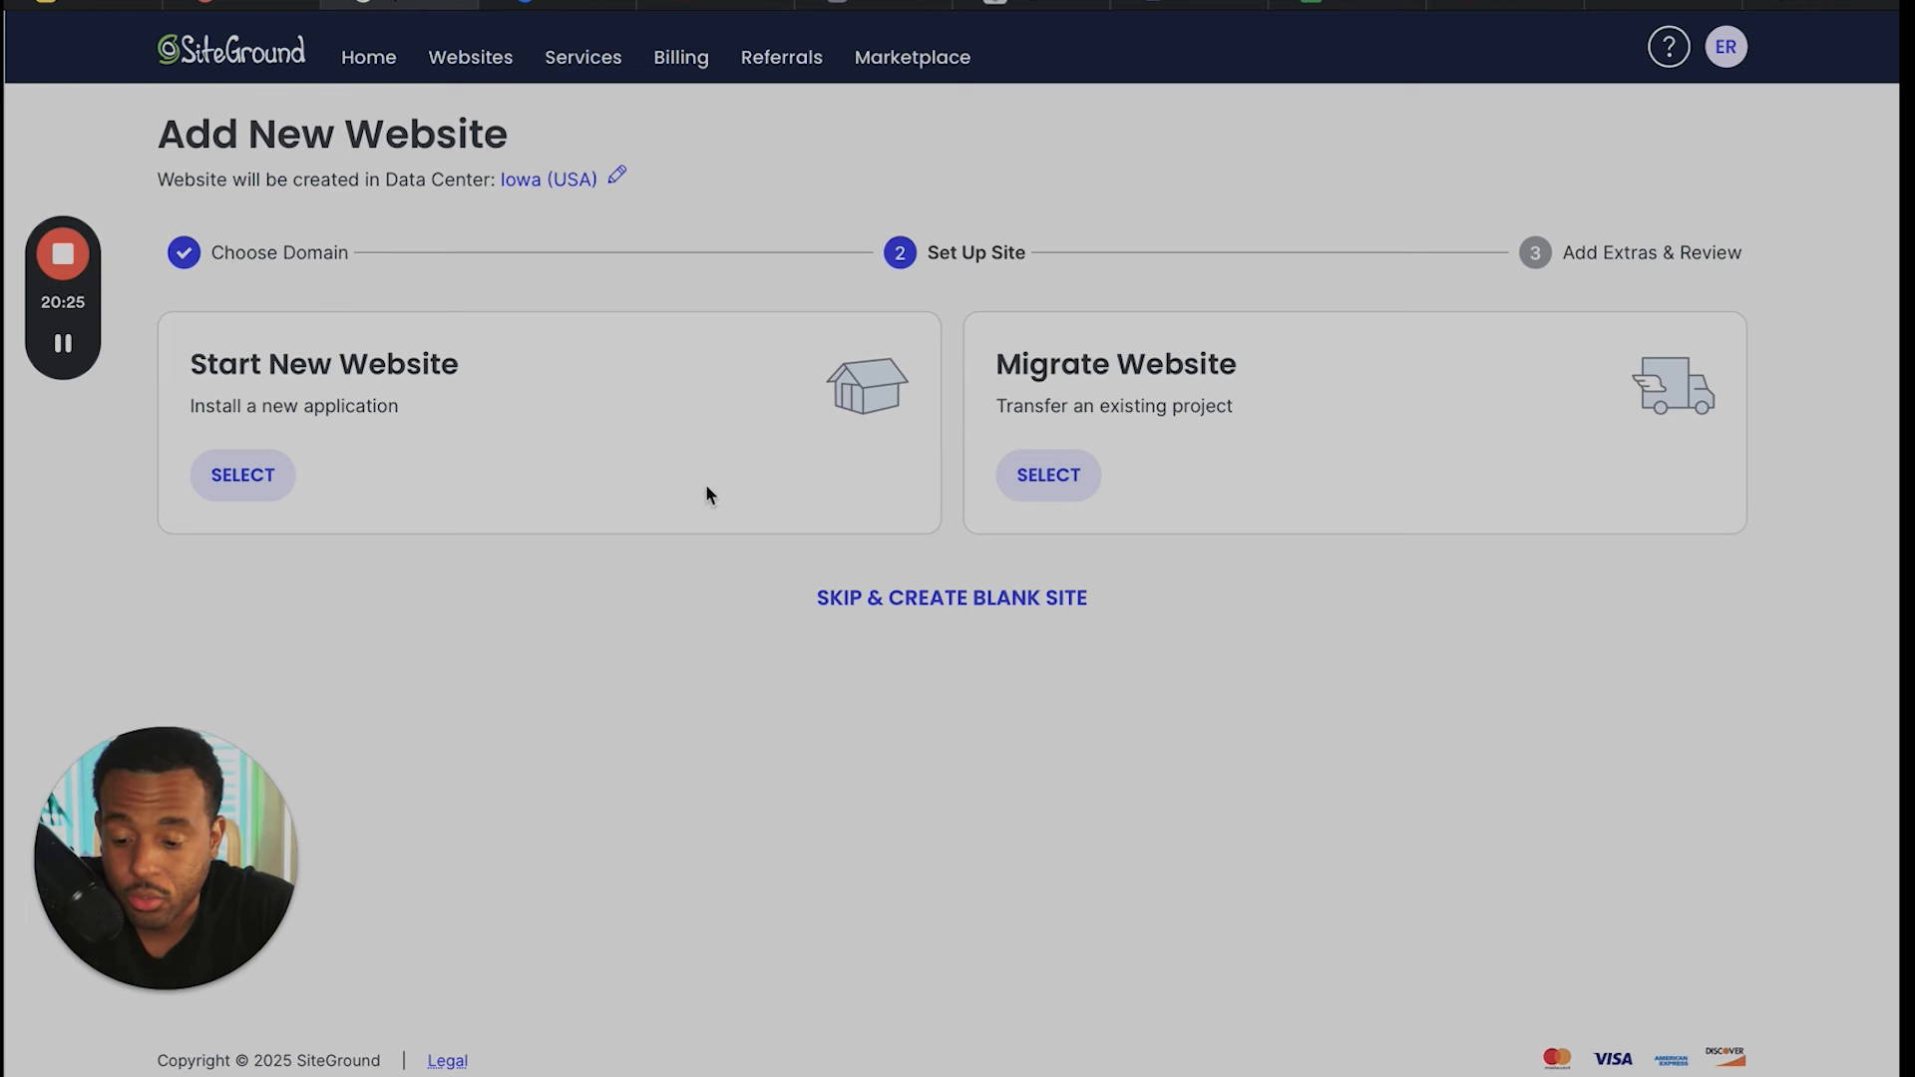
# - Create sticksandstones.com as a blank site and finish without adding Email Marketing or Premium Backup
pyautogui.click(893, 610)
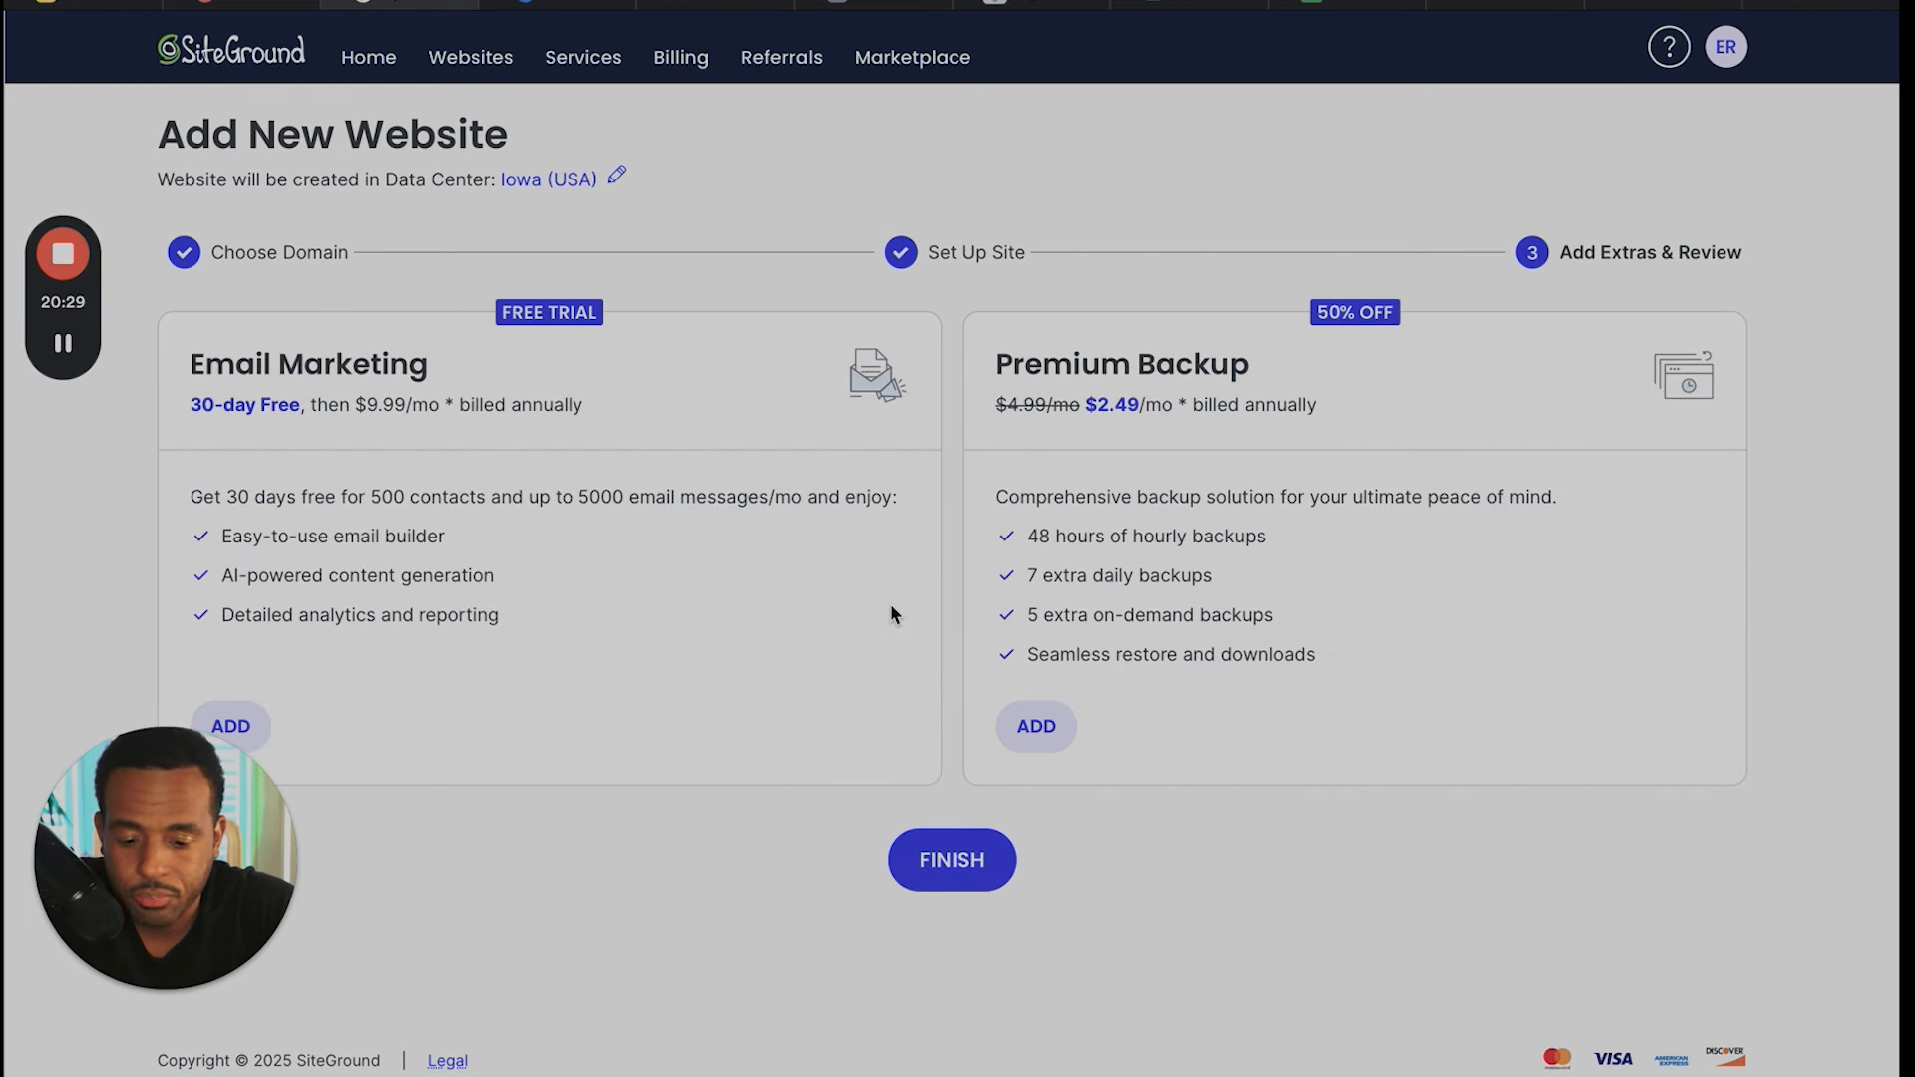
pyautogui.click(942, 858)
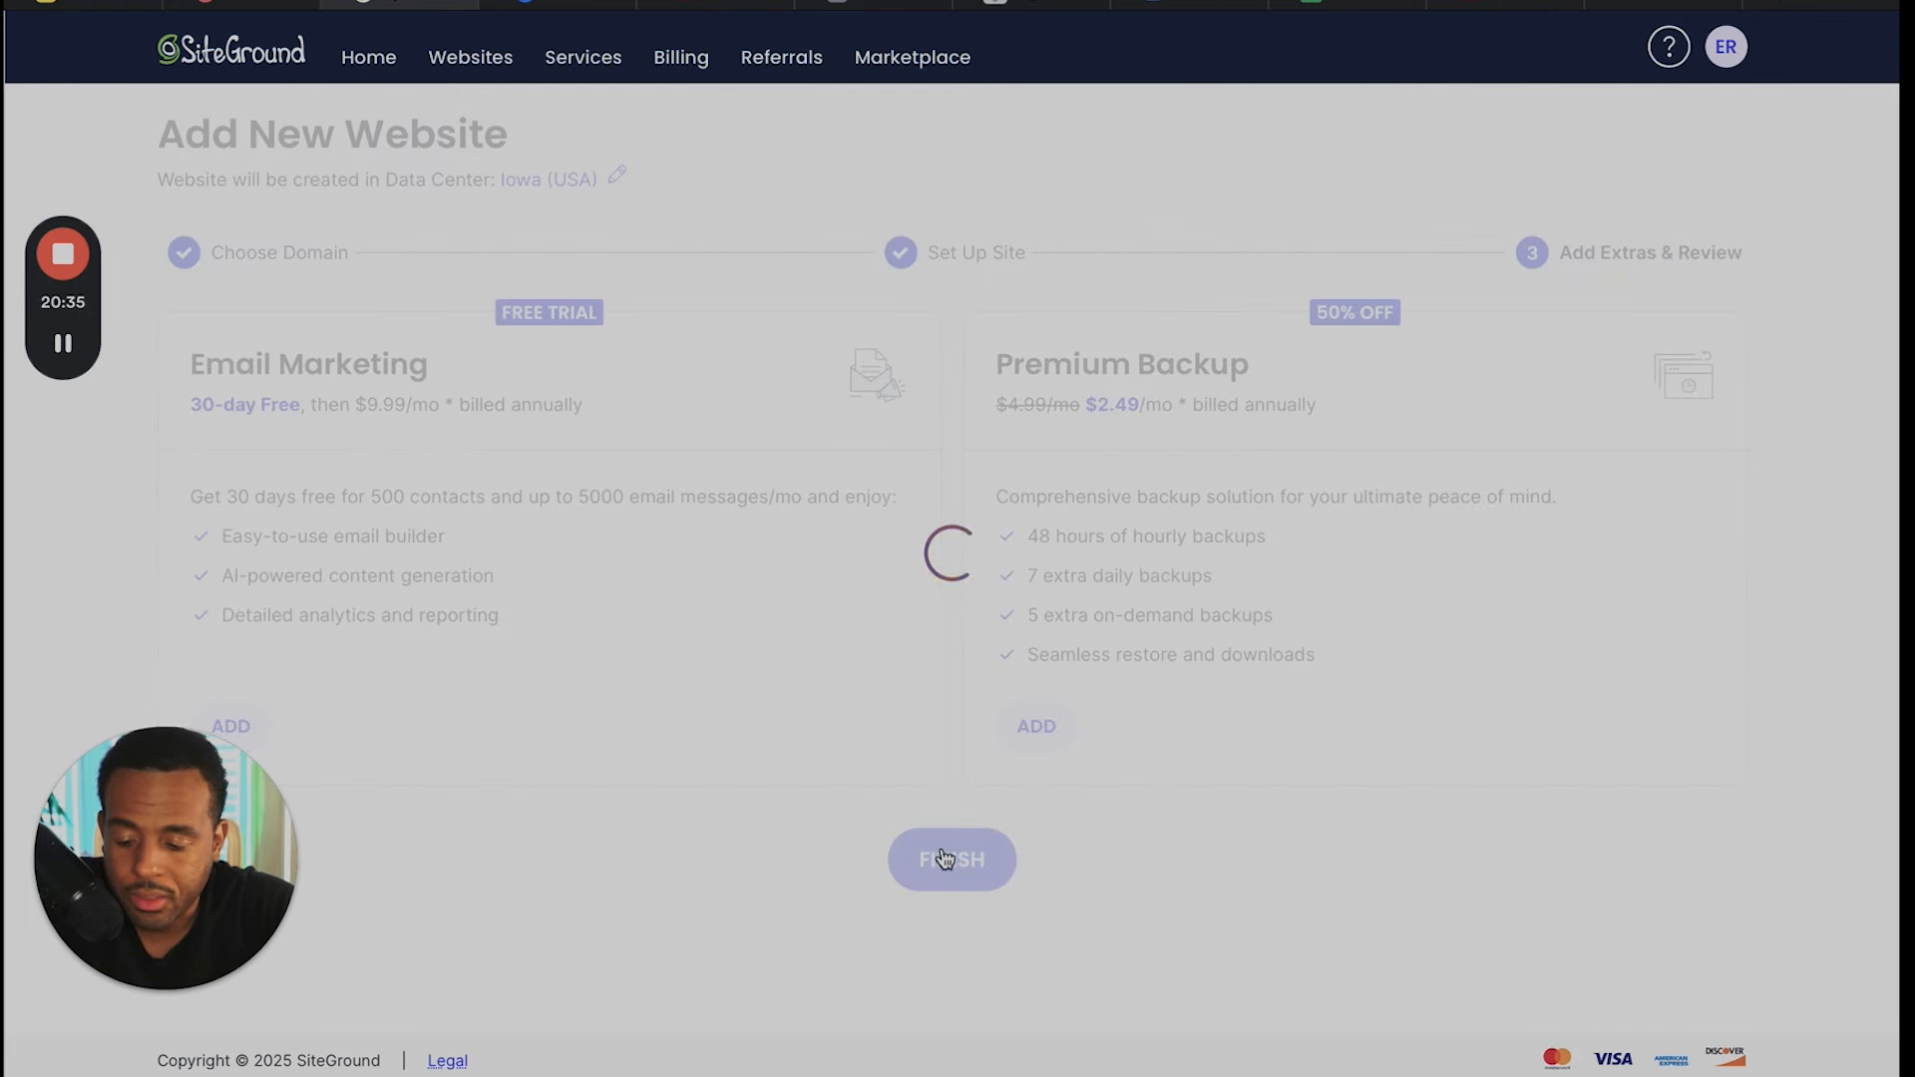
pyautogui.click(943, 858)
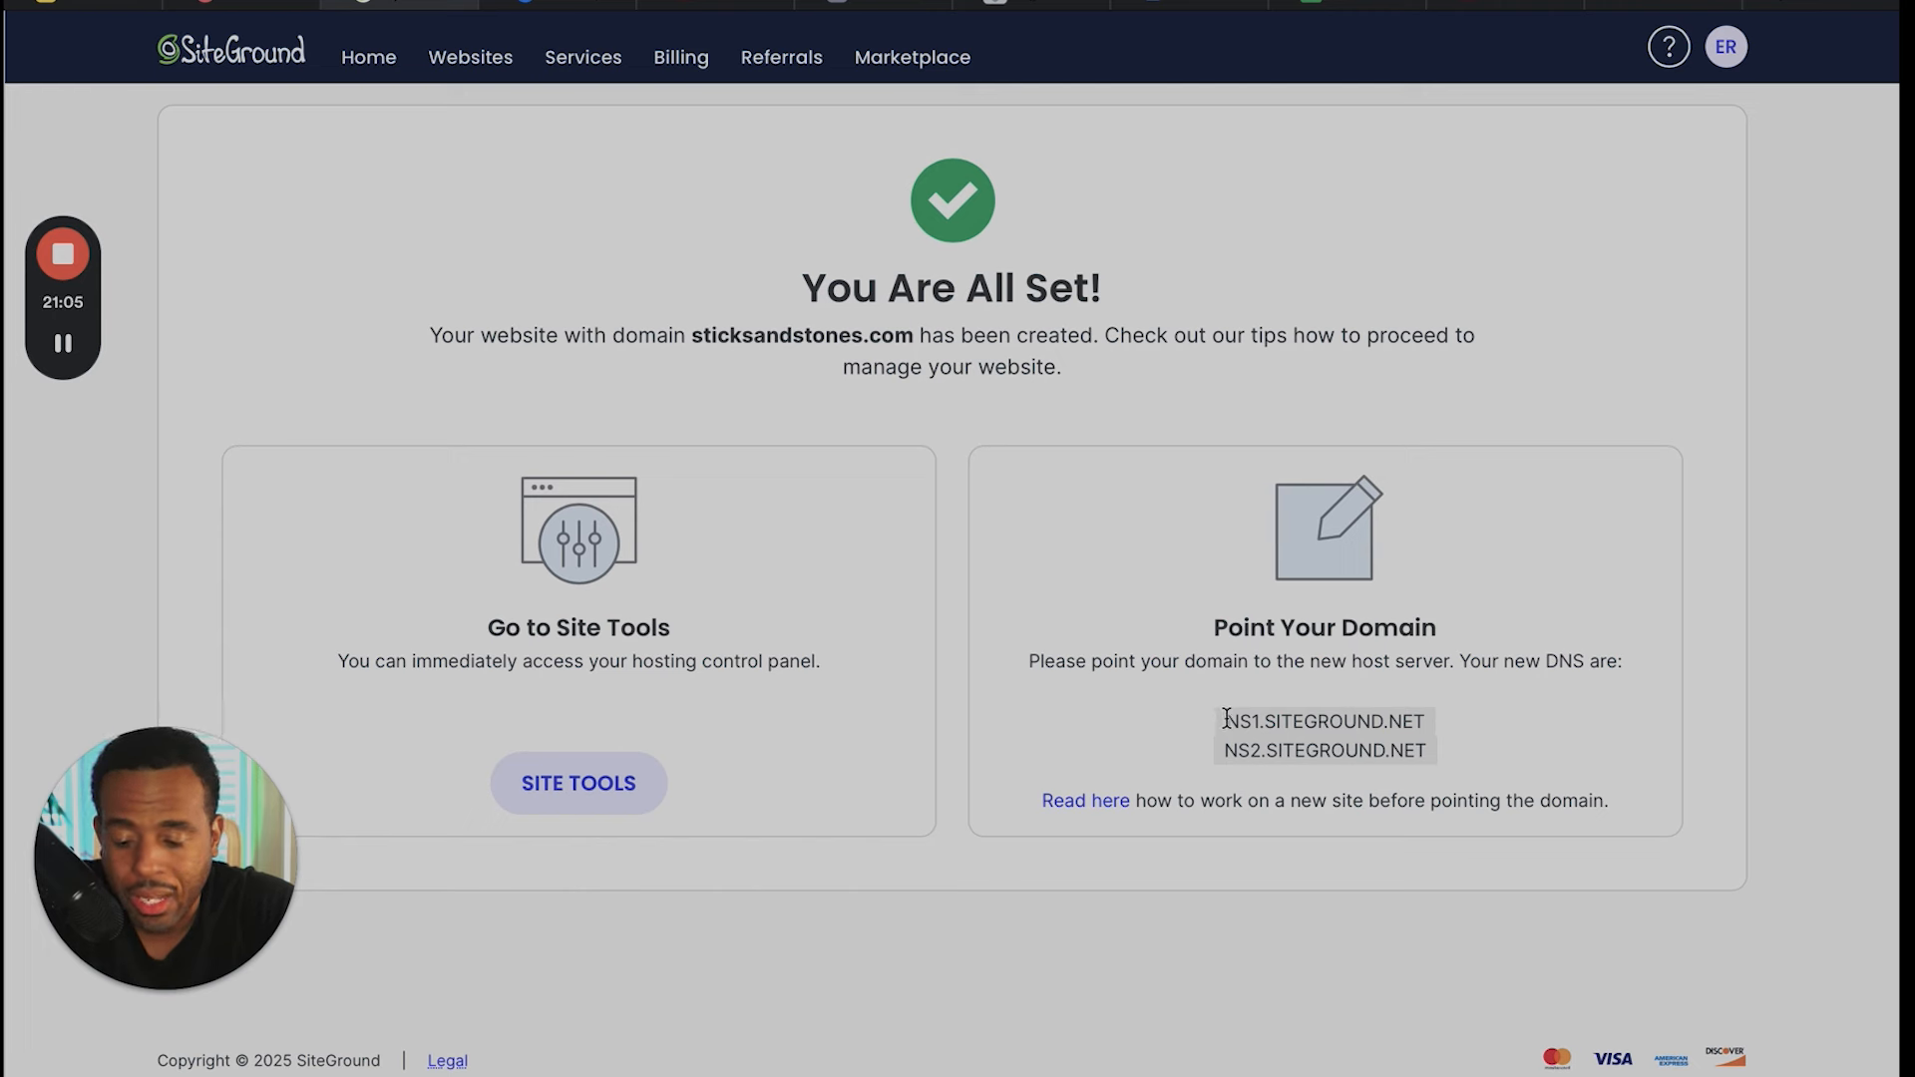
# - Highlight the new site's nameservers and domain name, checking them against the nameservers on the Porkbun domain page
pyautogui.moveTo(1226, 718); pyautogui.dragTo(1433, 751)
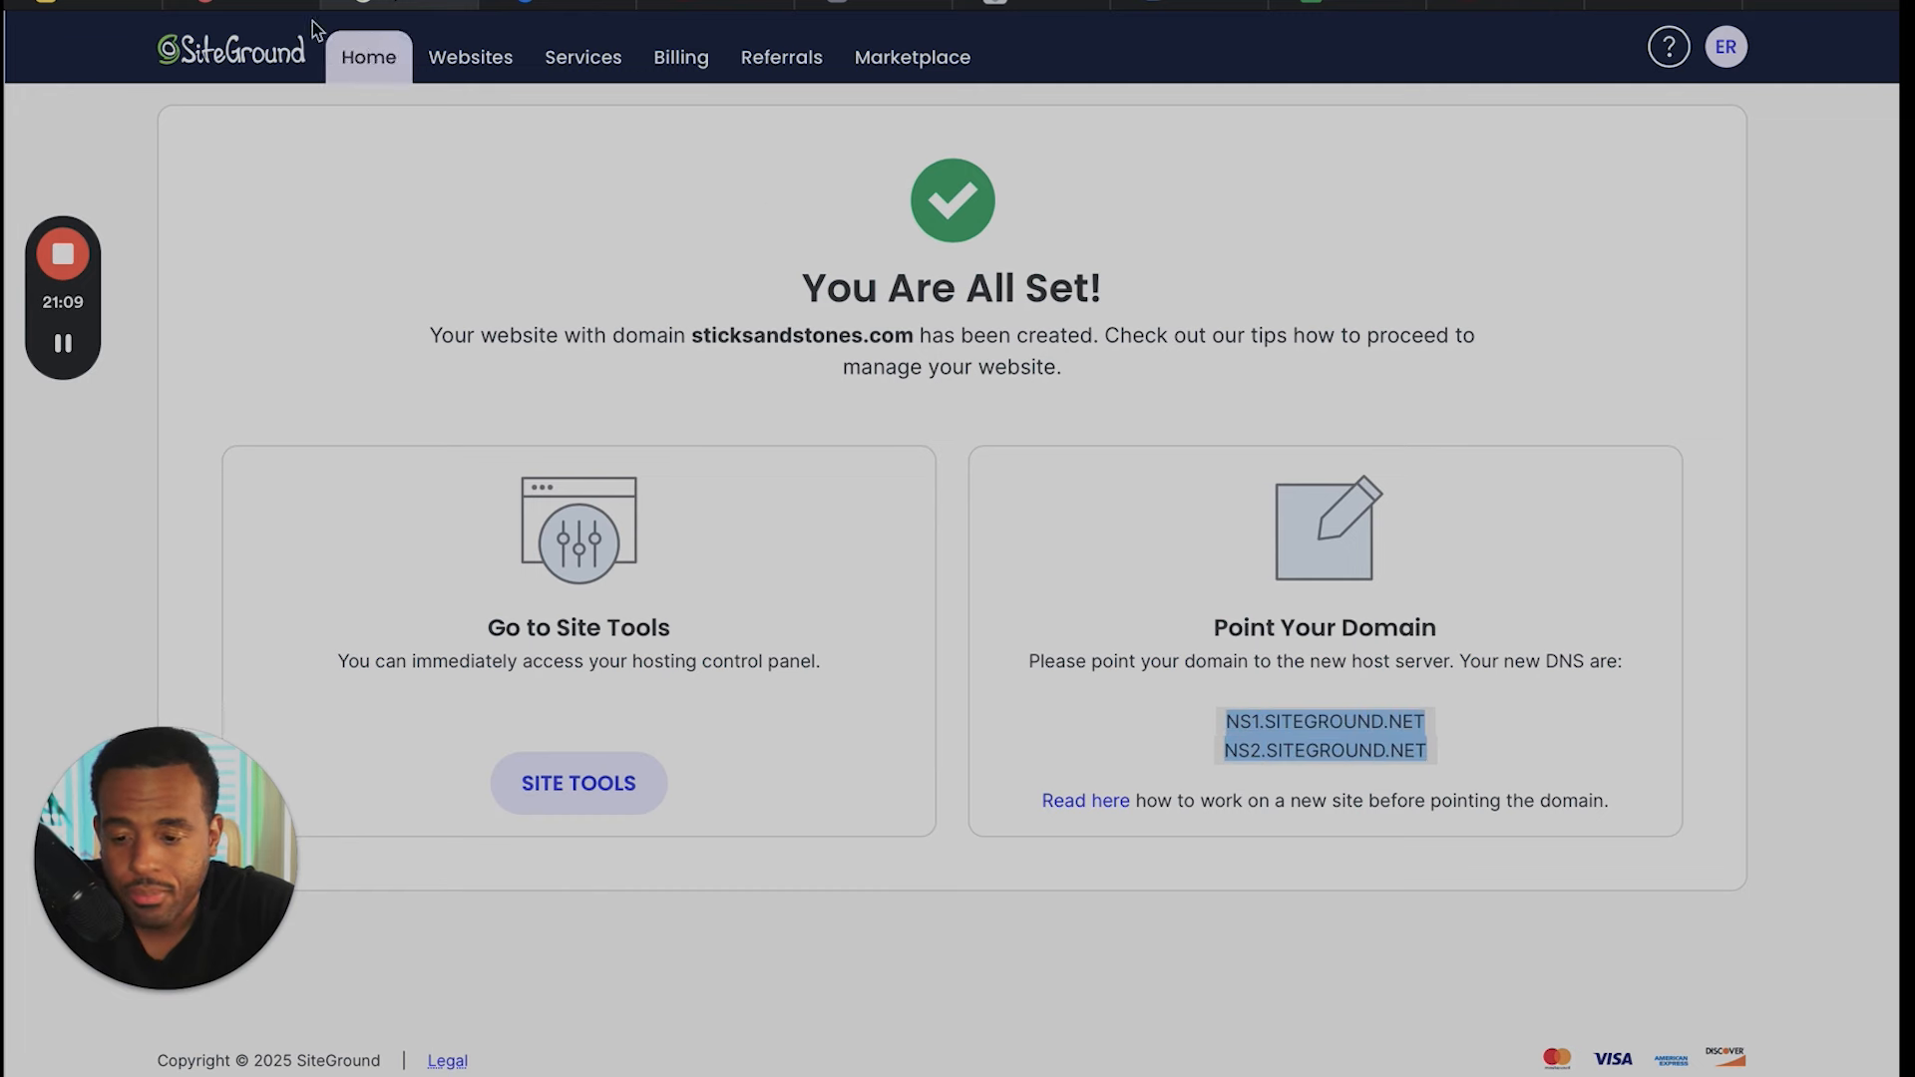
pyautogui.click(264, 8)
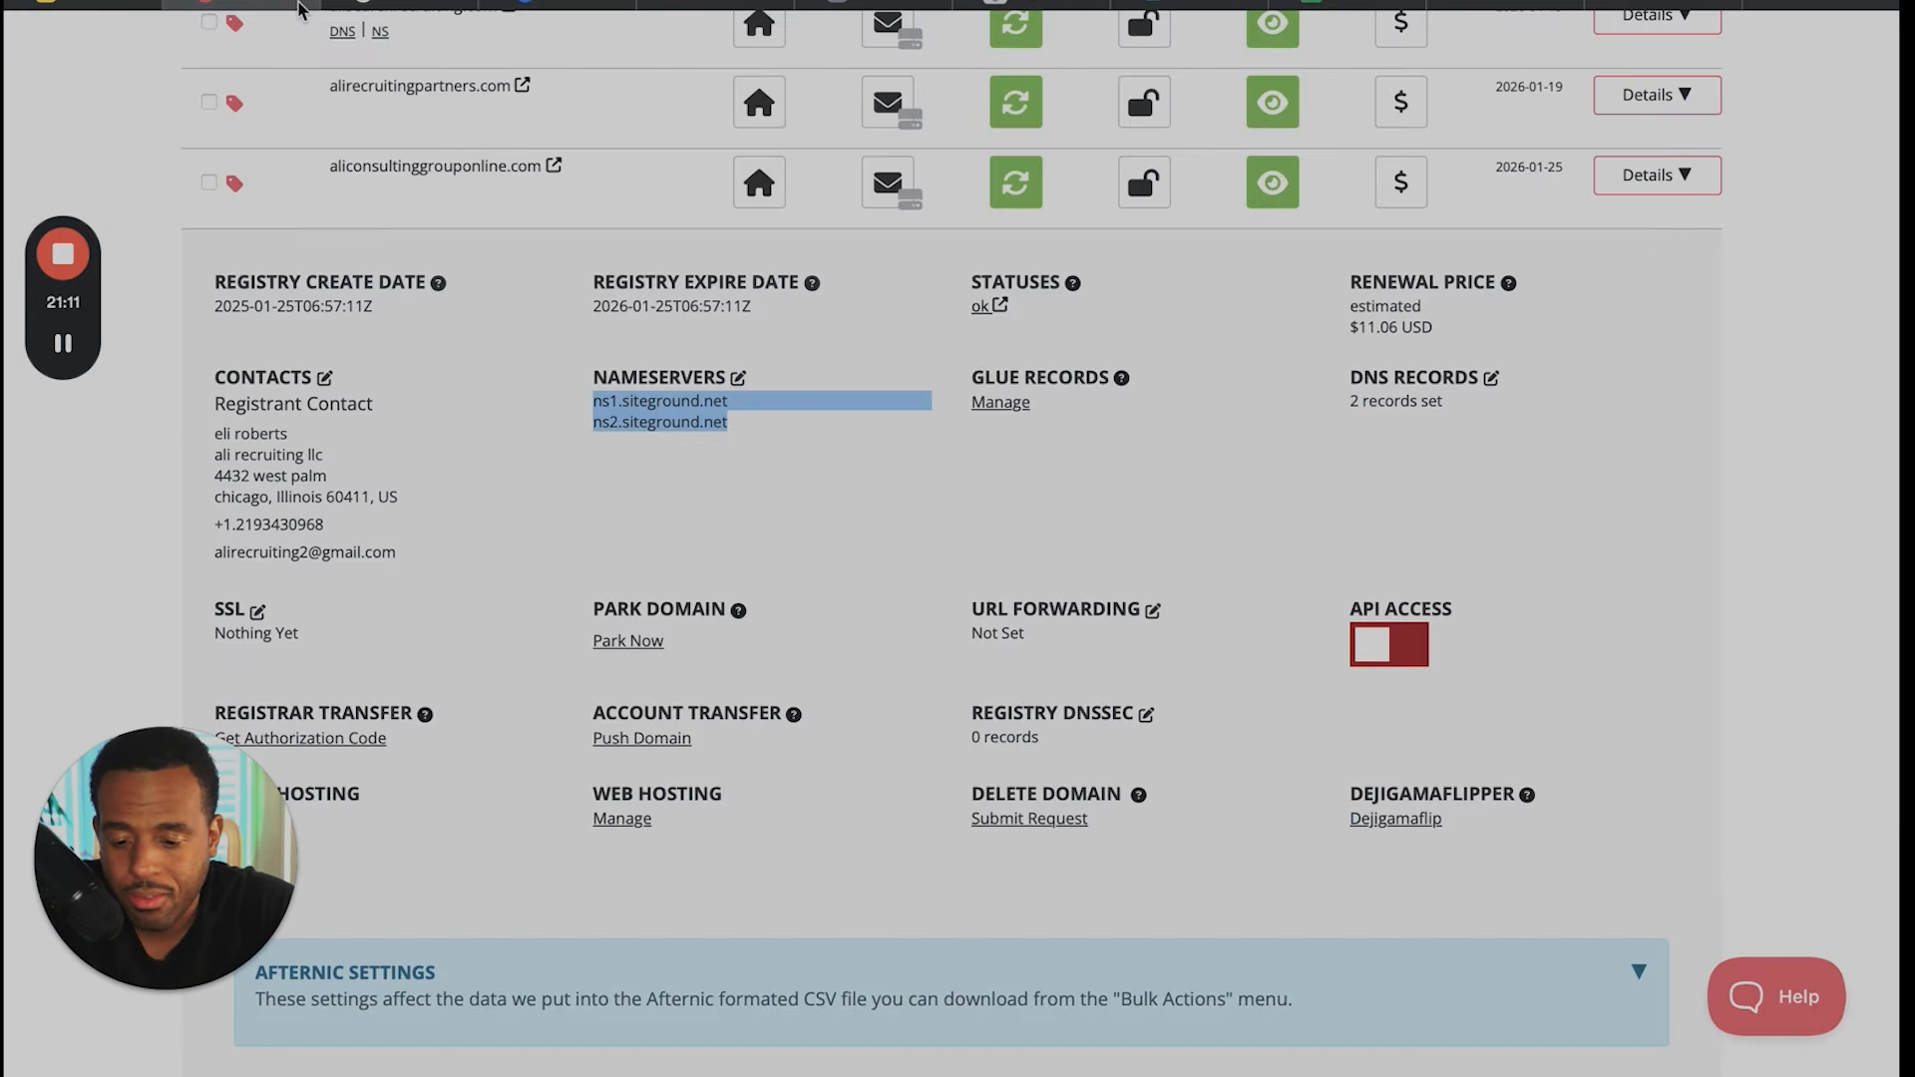
pyautogui.click(399, 8)
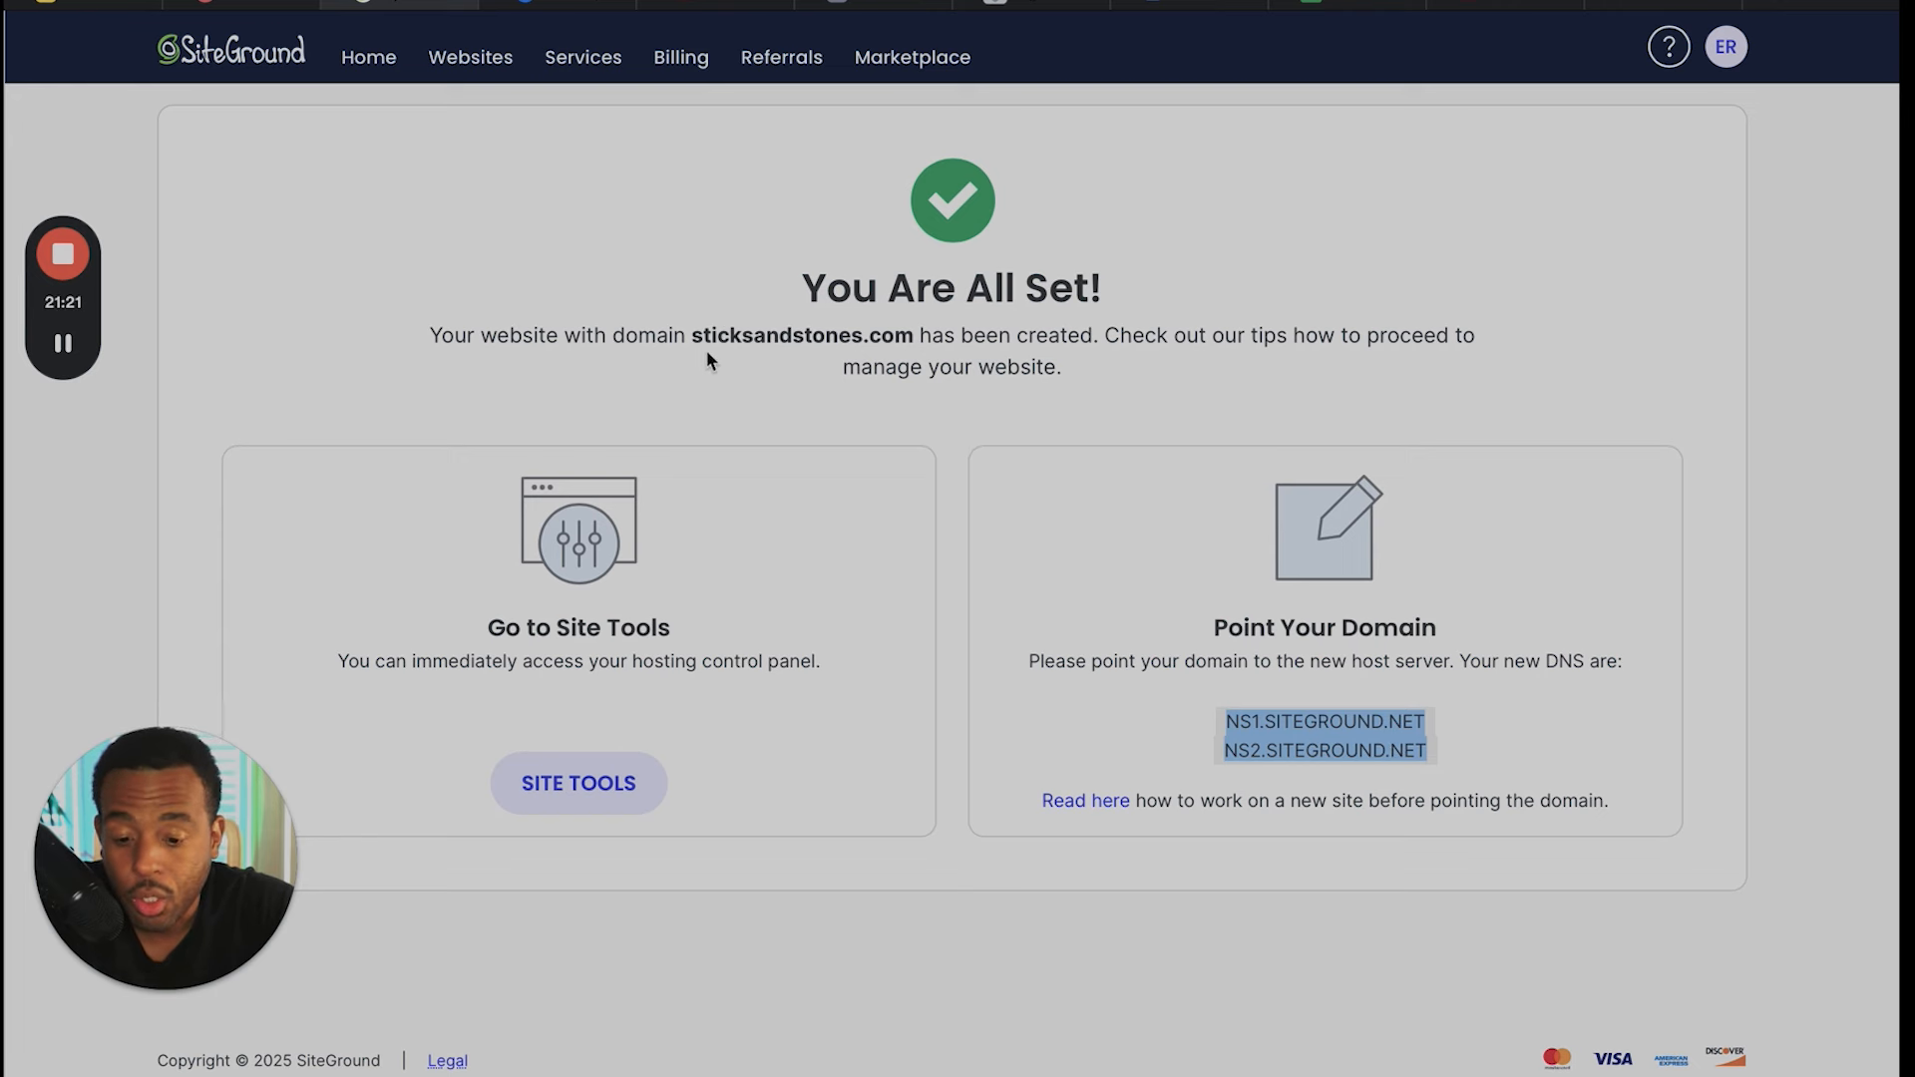
pyautogui.moveTo(694, 335); pyautogui.dragTo(915, 334)
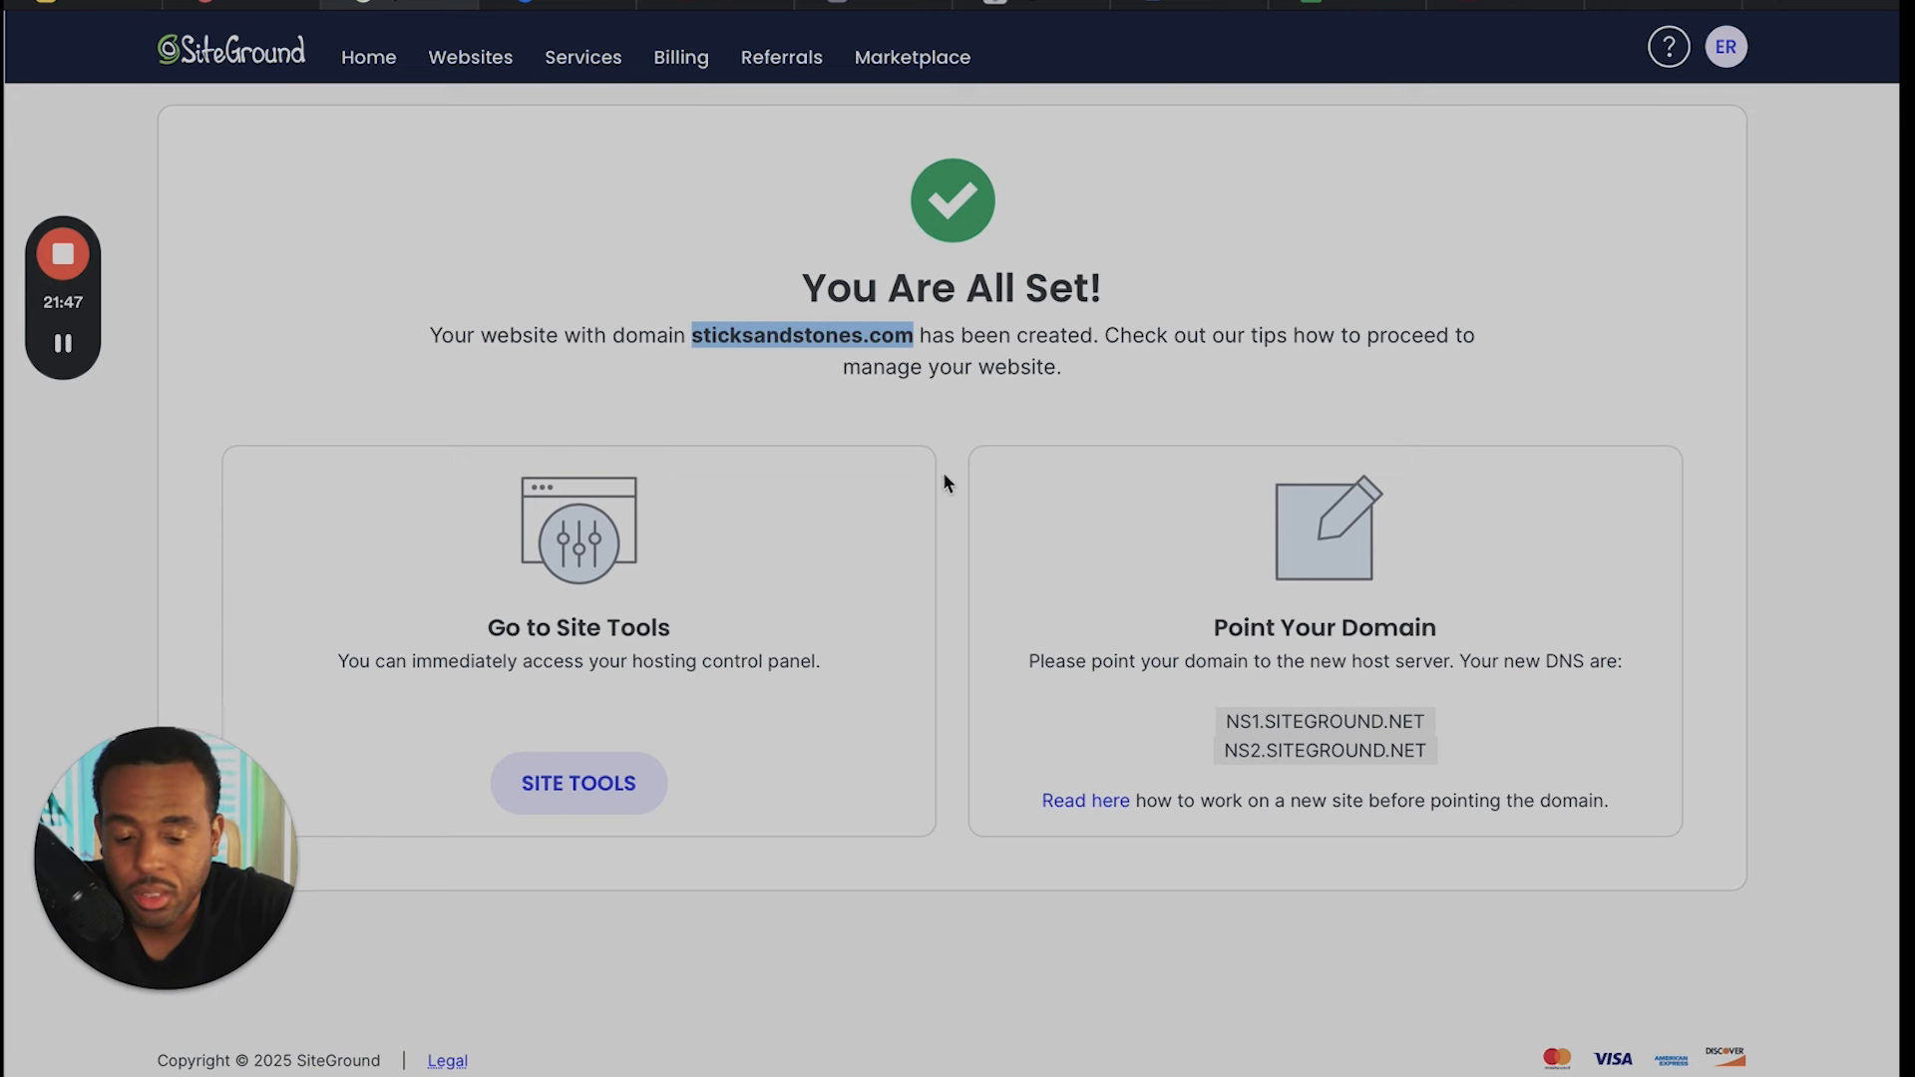
pyautogui.moveTo(1222, 721); pyautogui.dragTo(1411, 768)
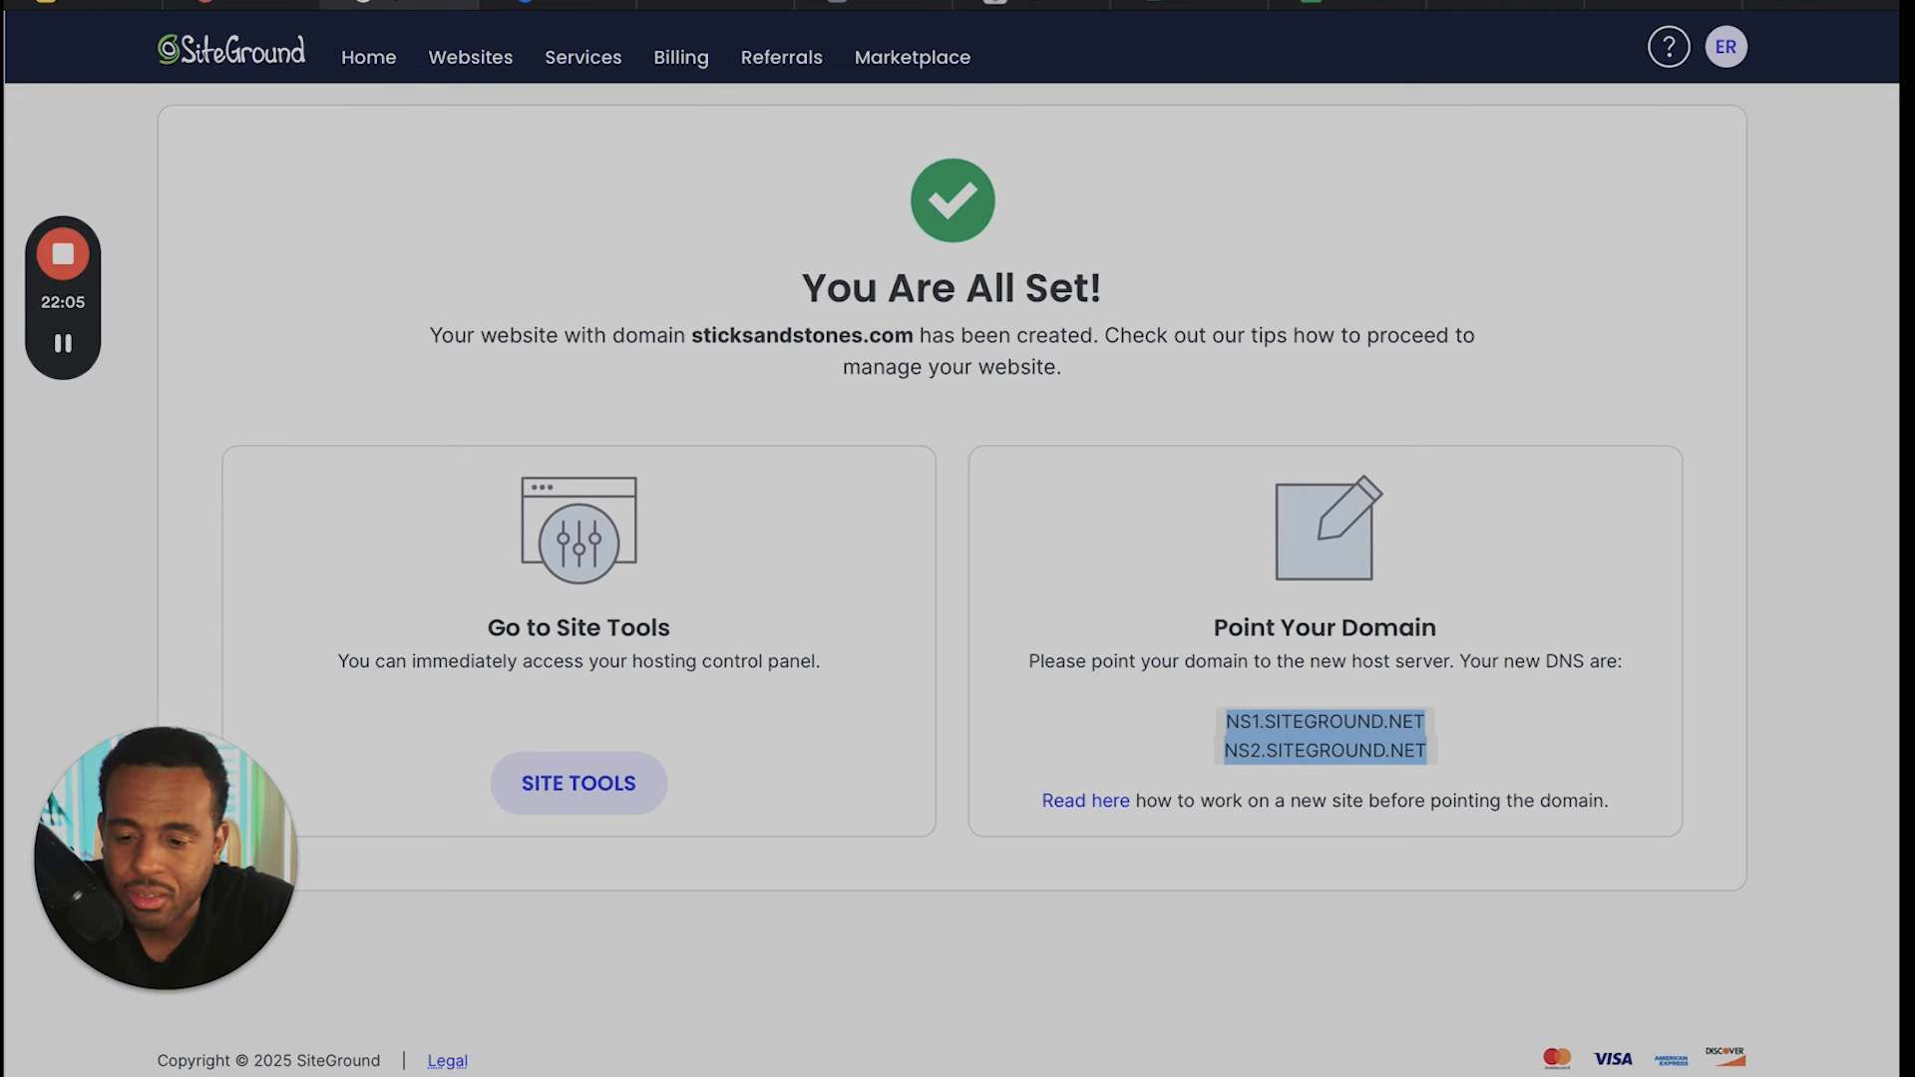
# - Return to the list of hosted websites and delete the sticksandstones.com site, confirming the removal
pyautogui.press('super+Left')
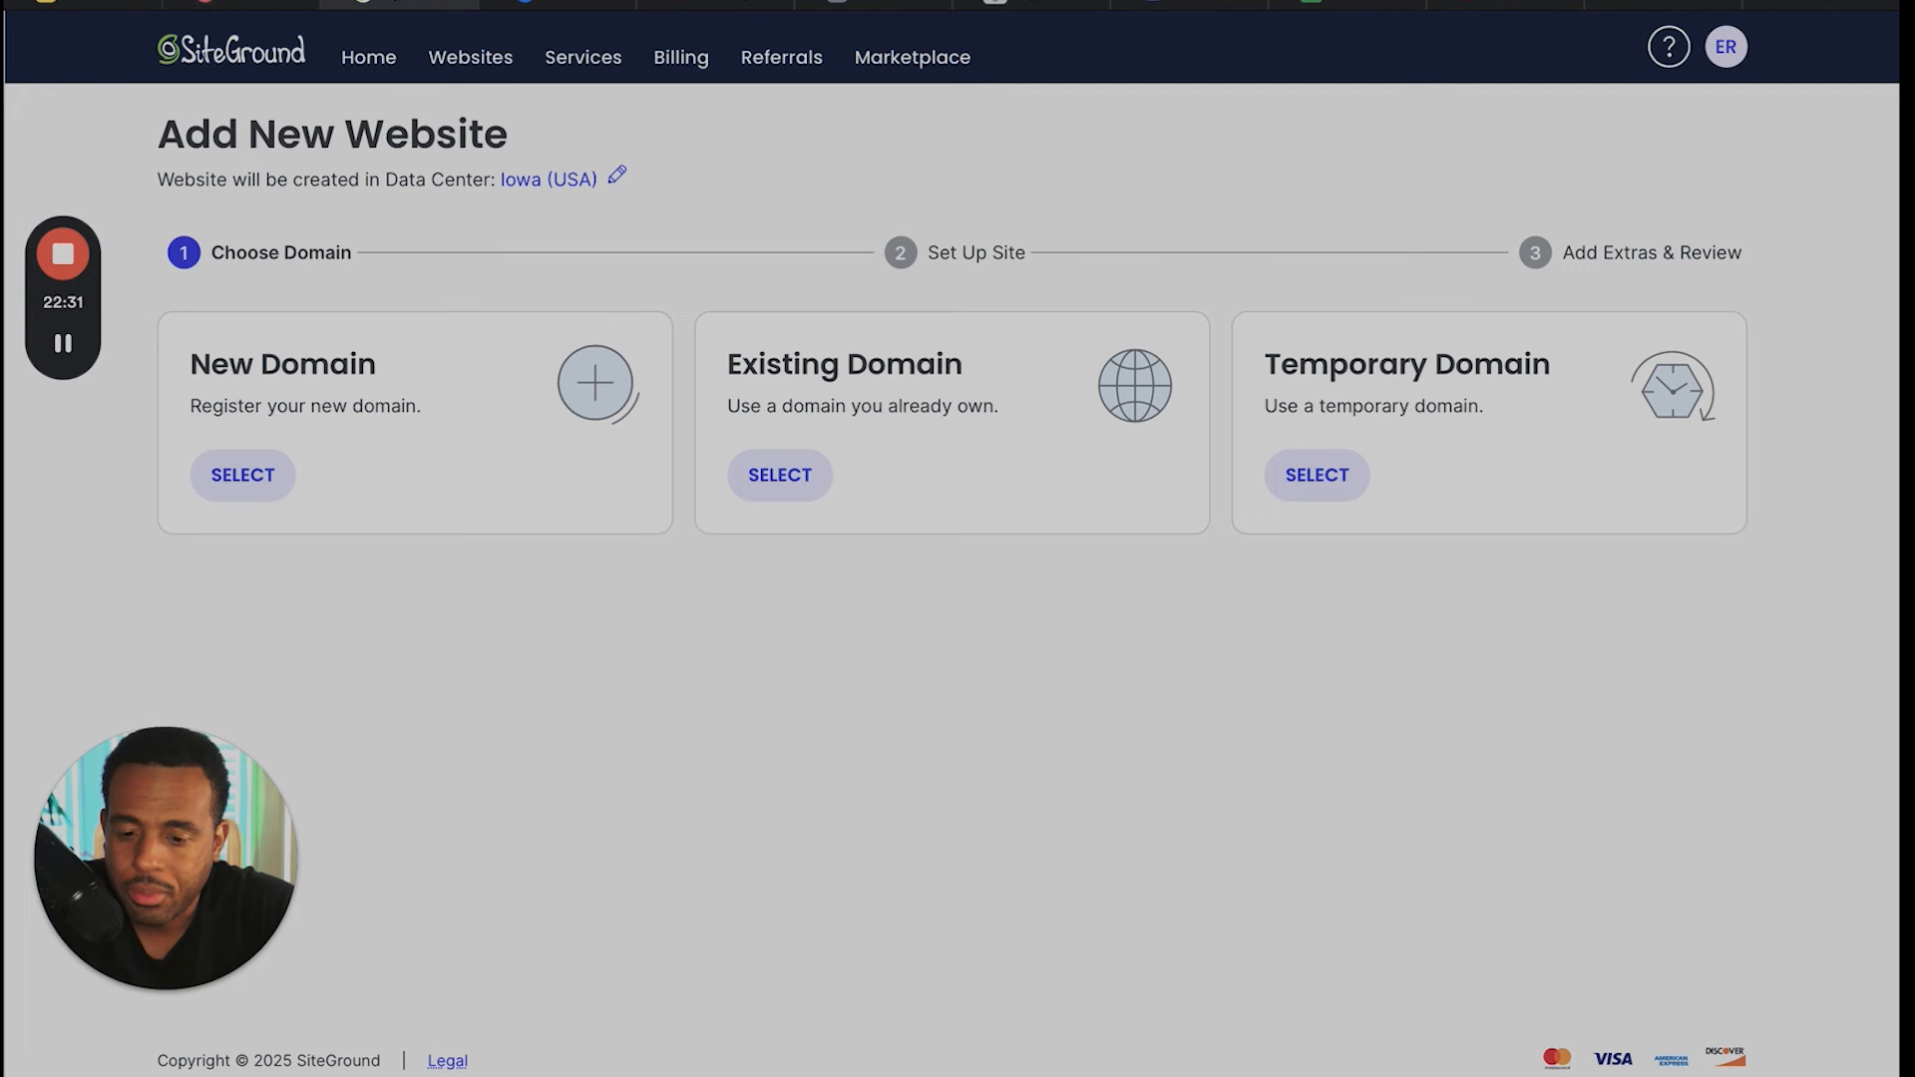
pyautogui.press('super+[')
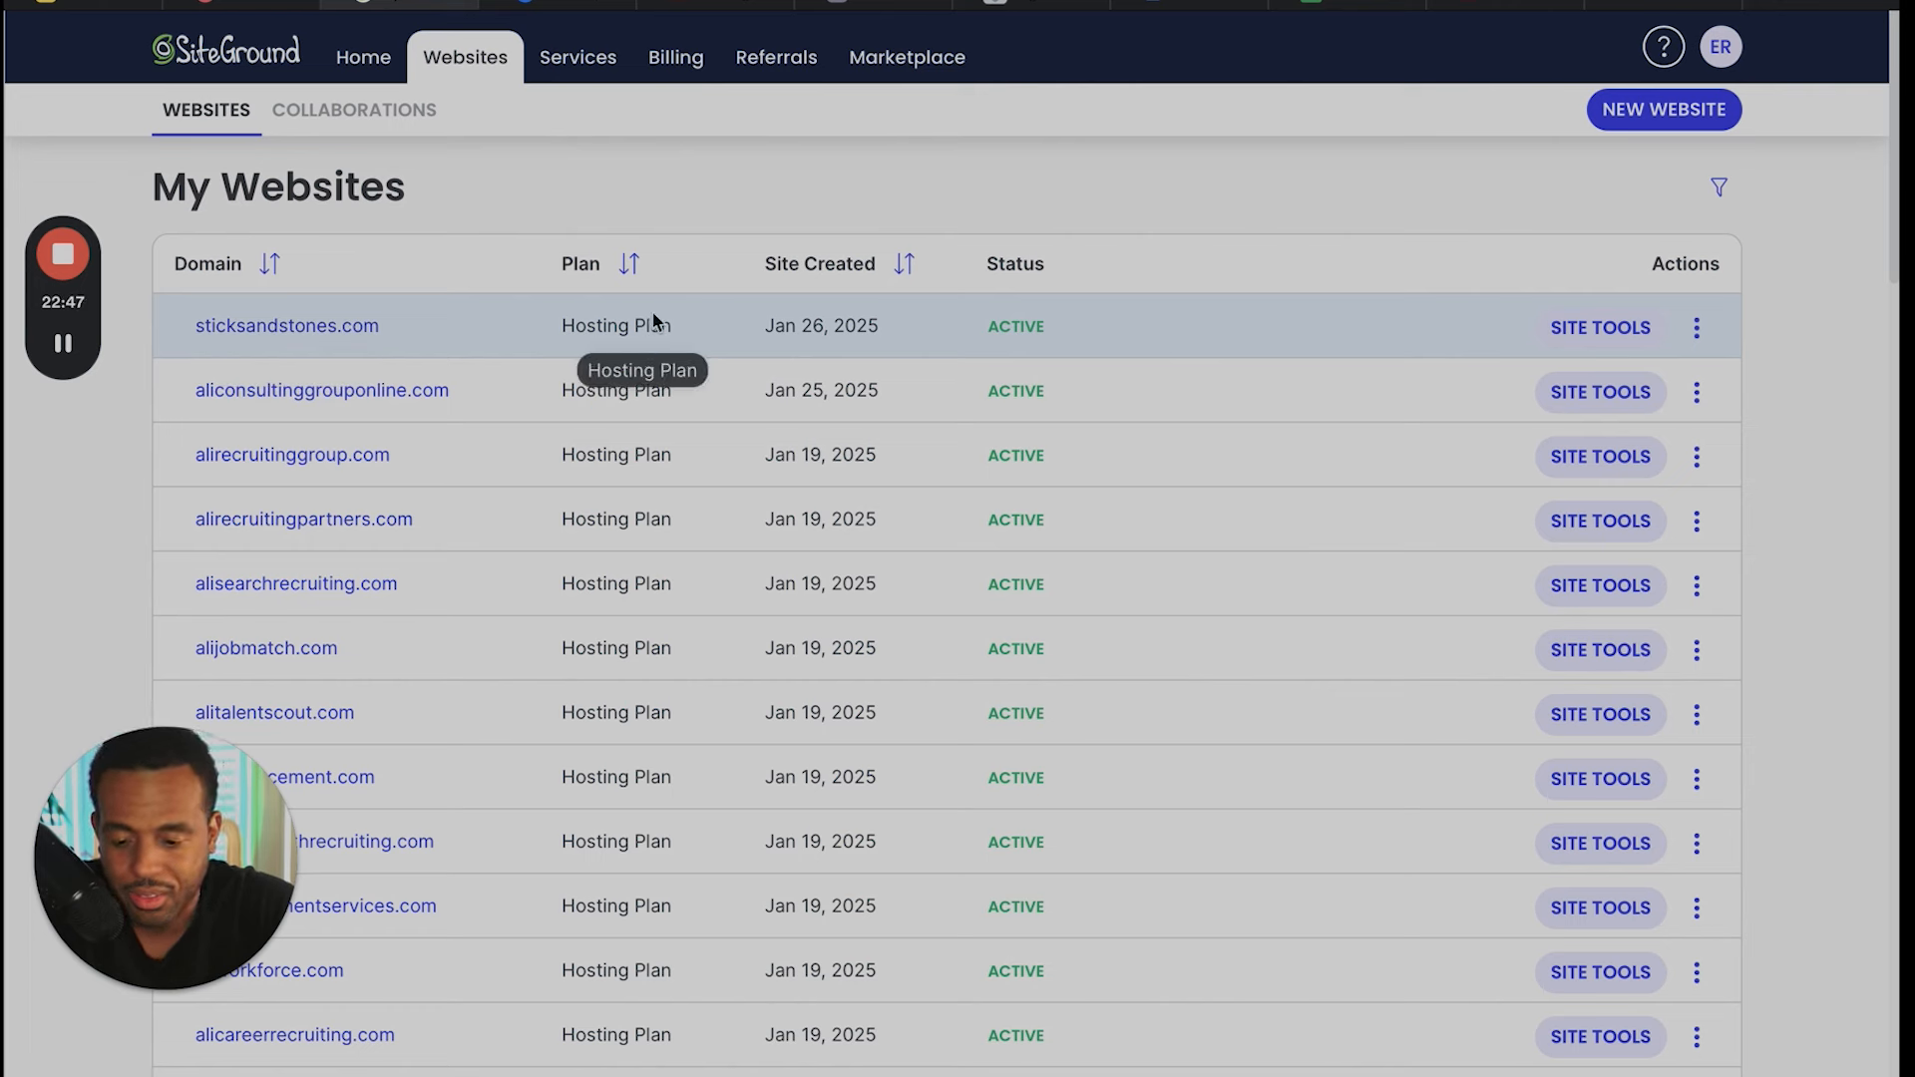
pyautogui.click(1697, 330)
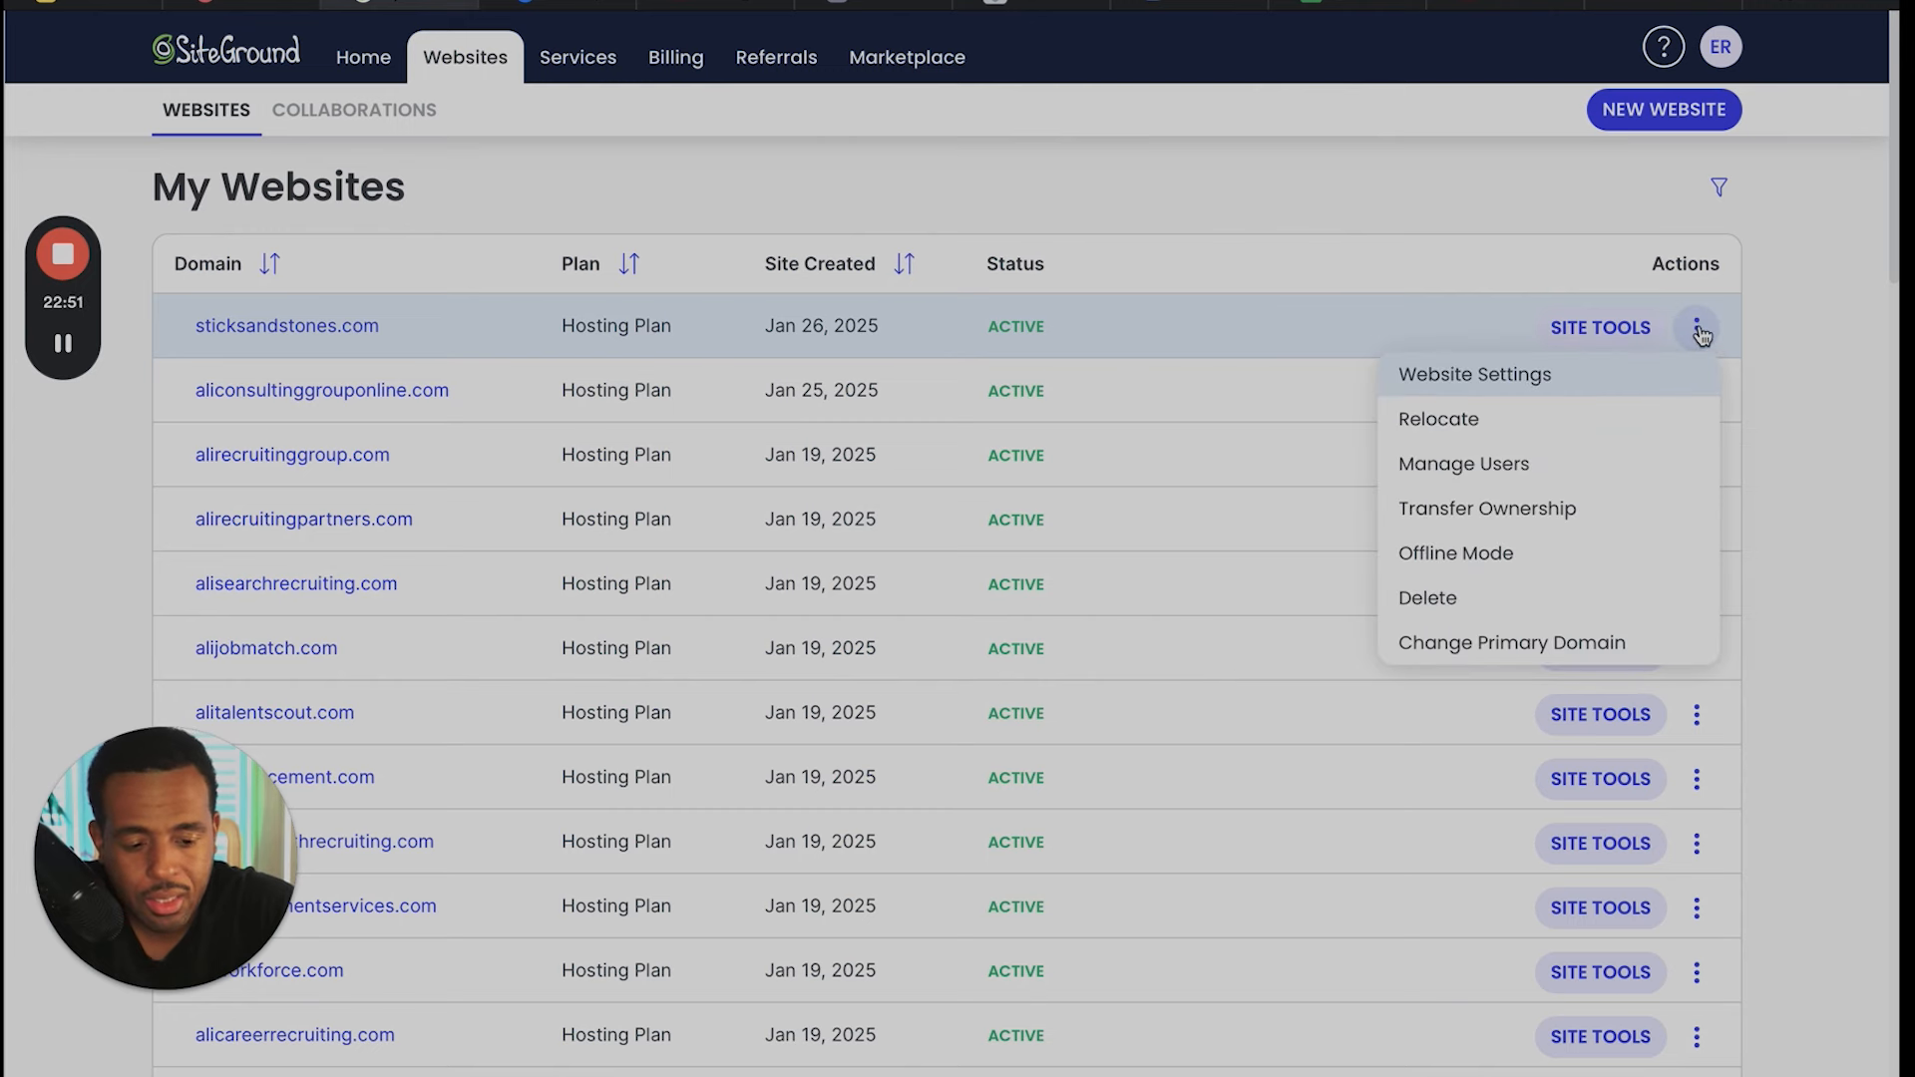
pyautogui.click(1531, 599)
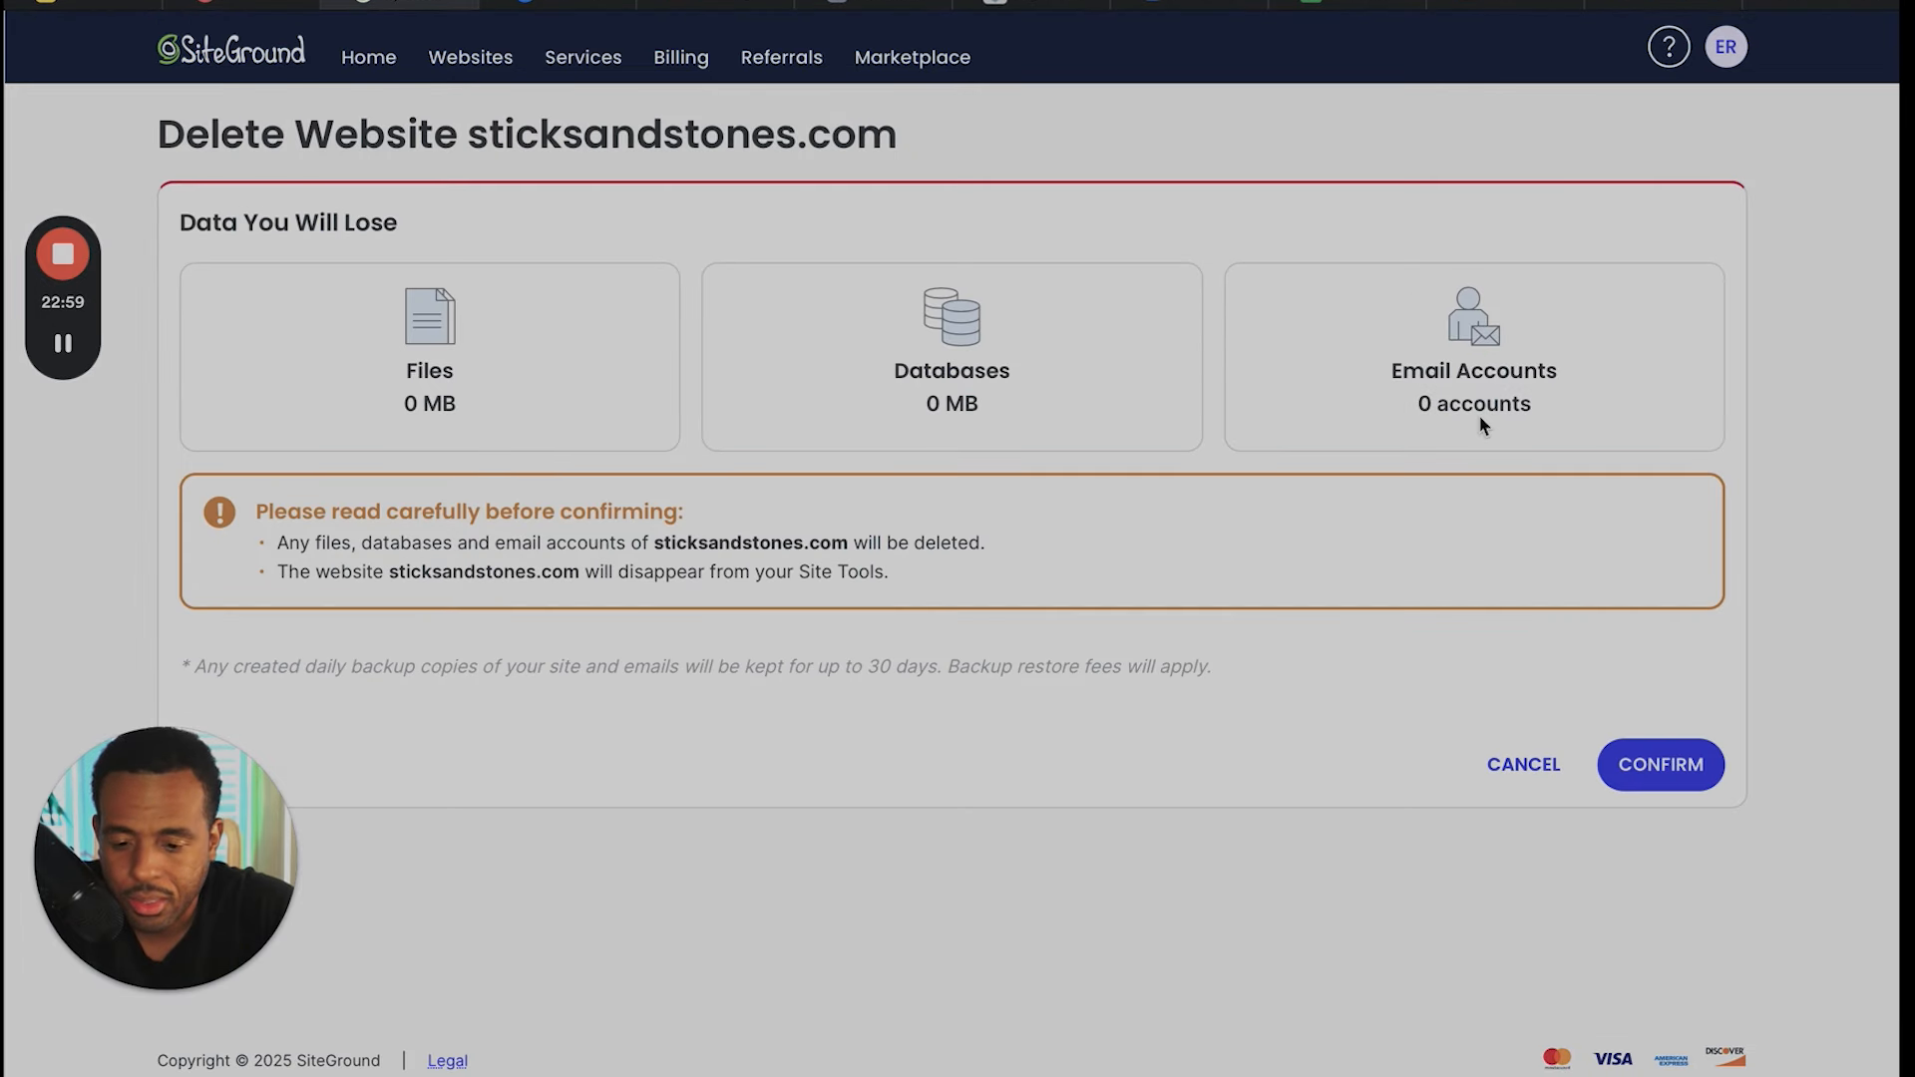
pyautogui.click(1646, 765)
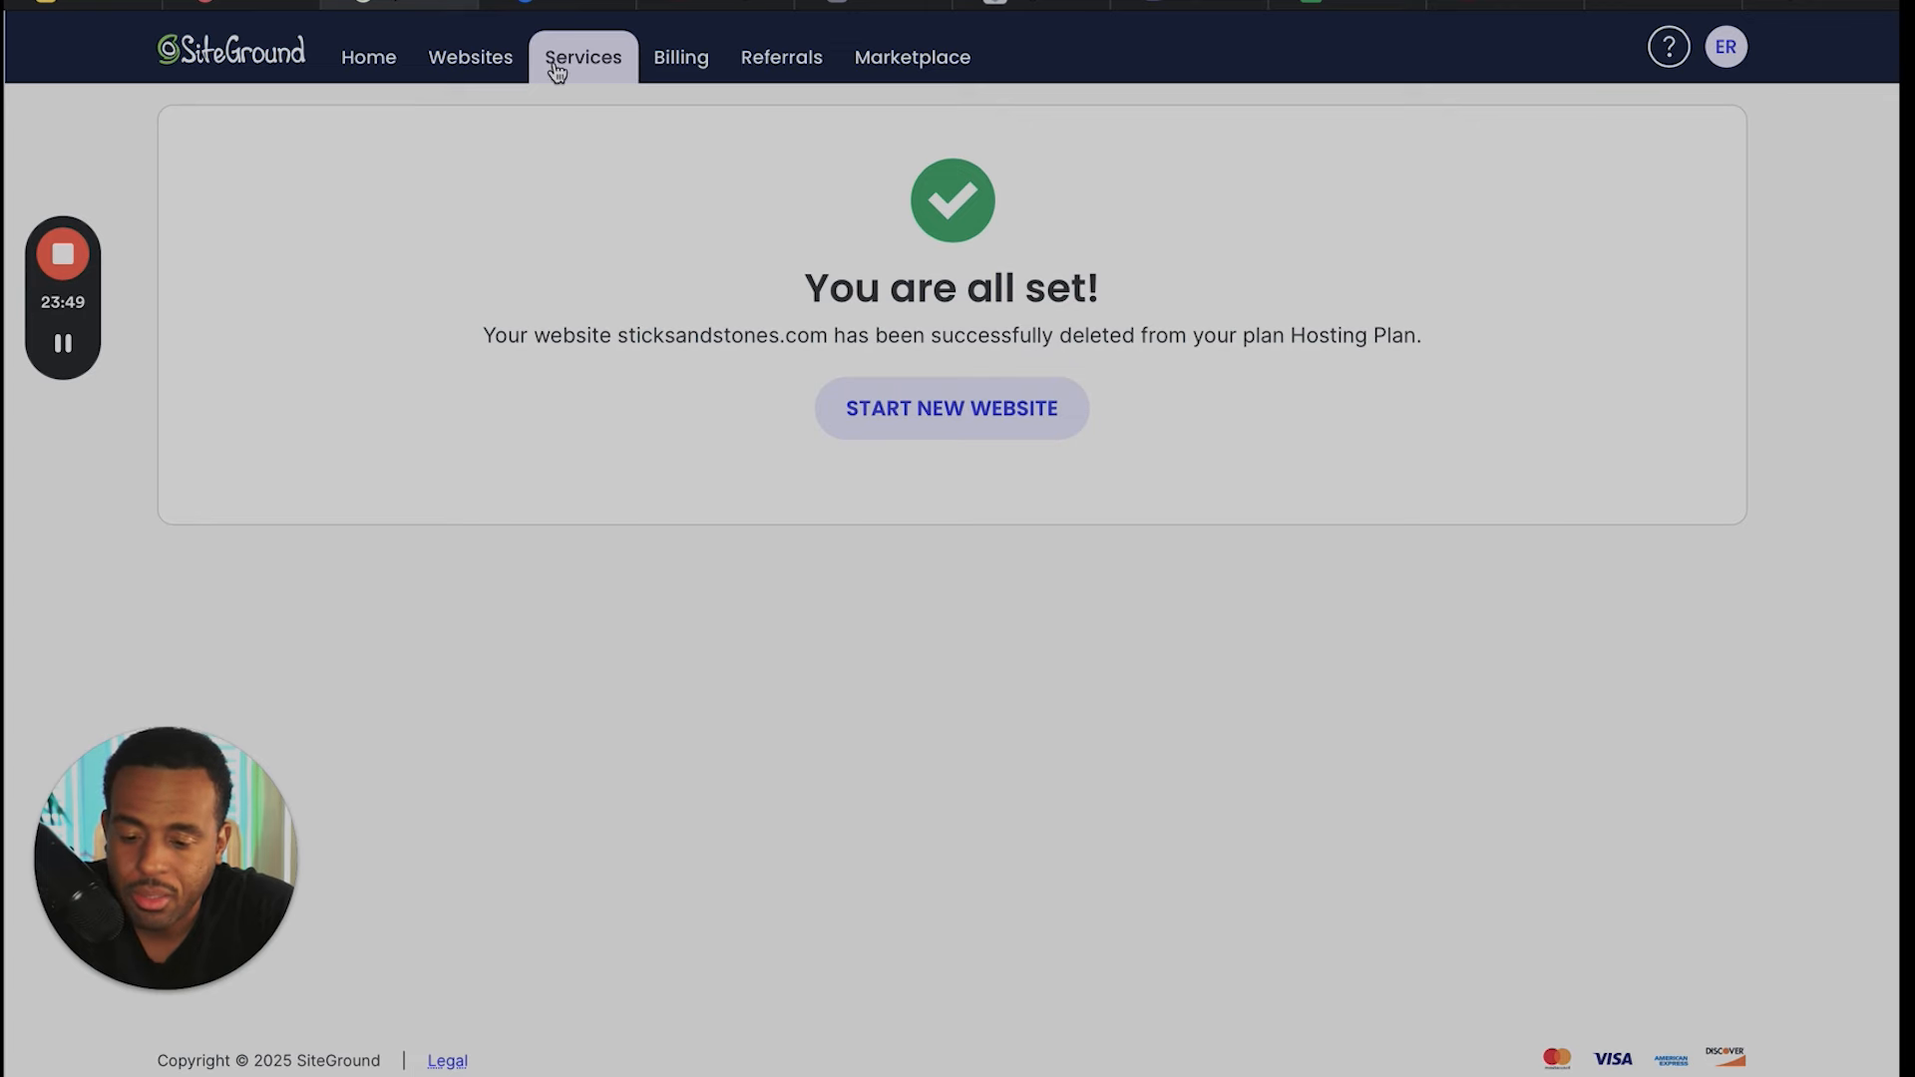
# - Go back to the list of hosted websites and open Site Tools for aliconsultinggrouponline.com
pyautogui.click(495, 68)
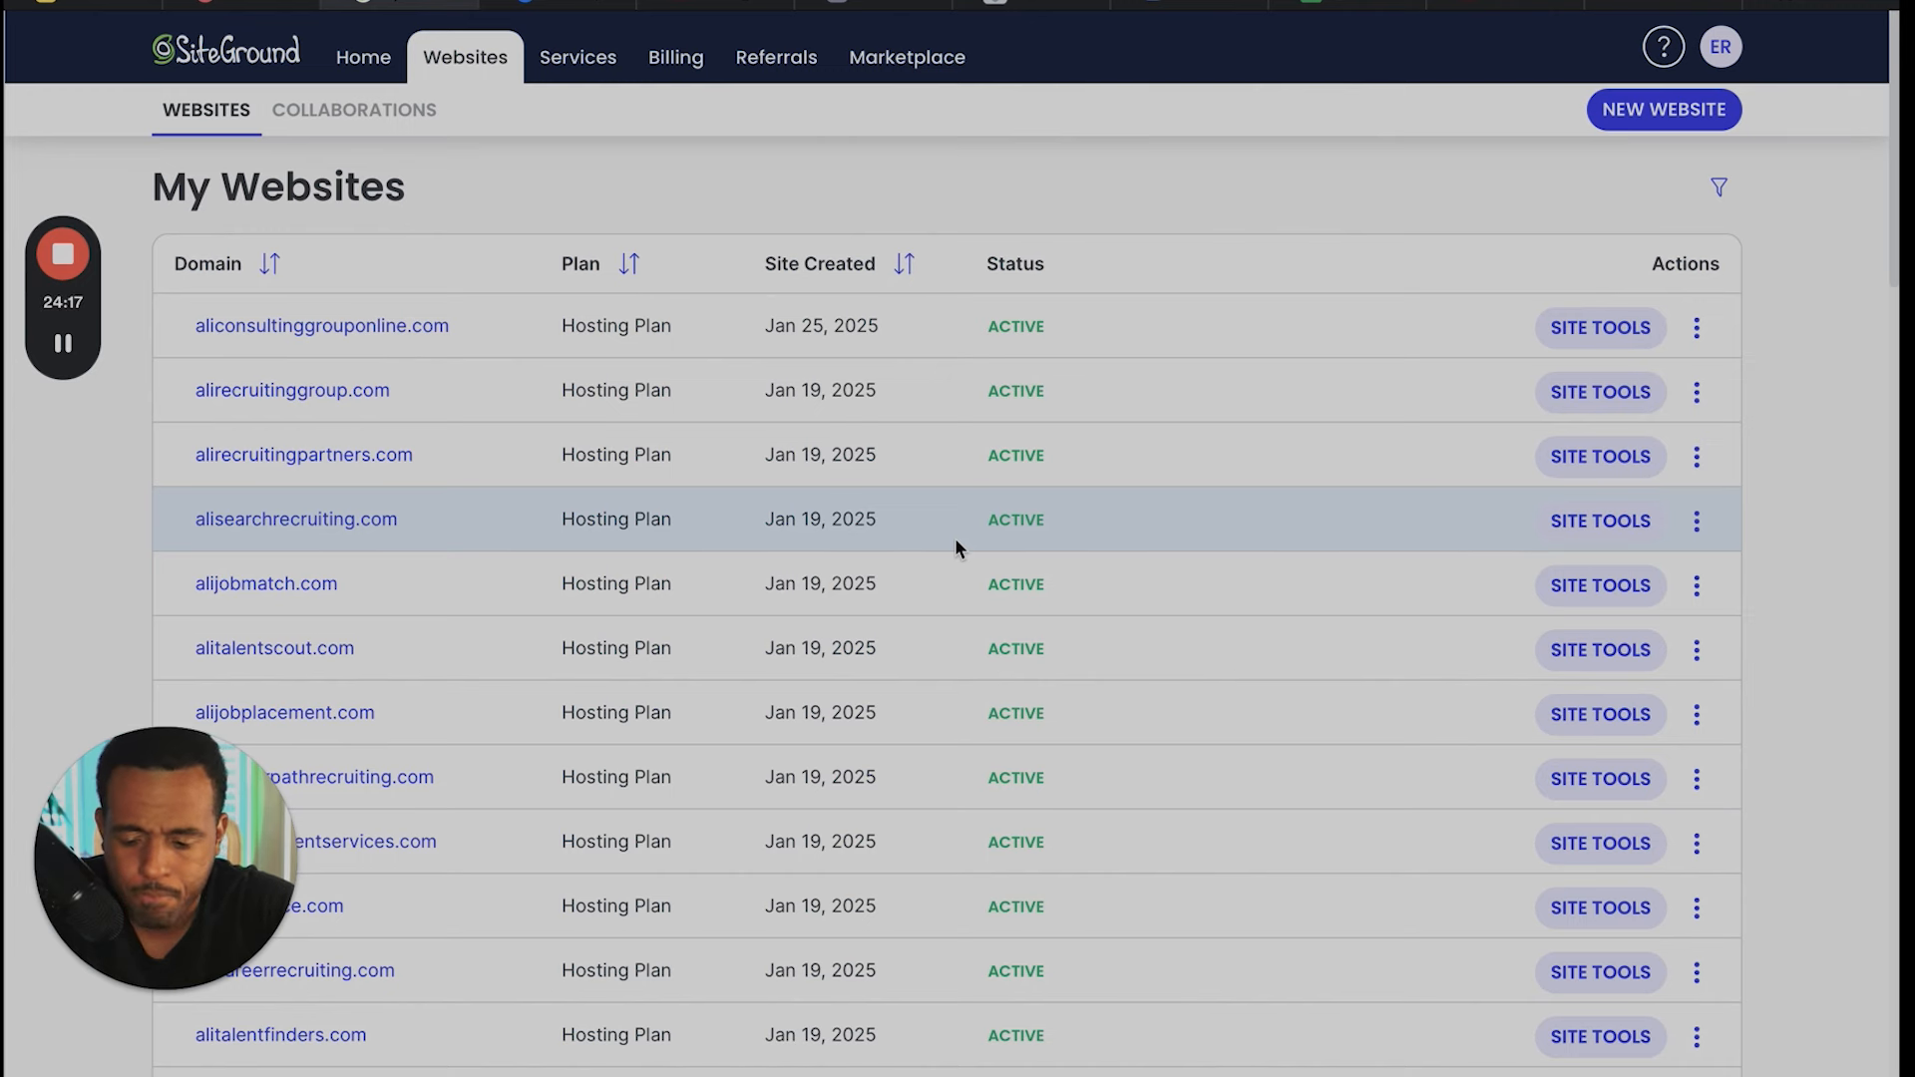
pyautogui.scroll(-6, 954, 537)
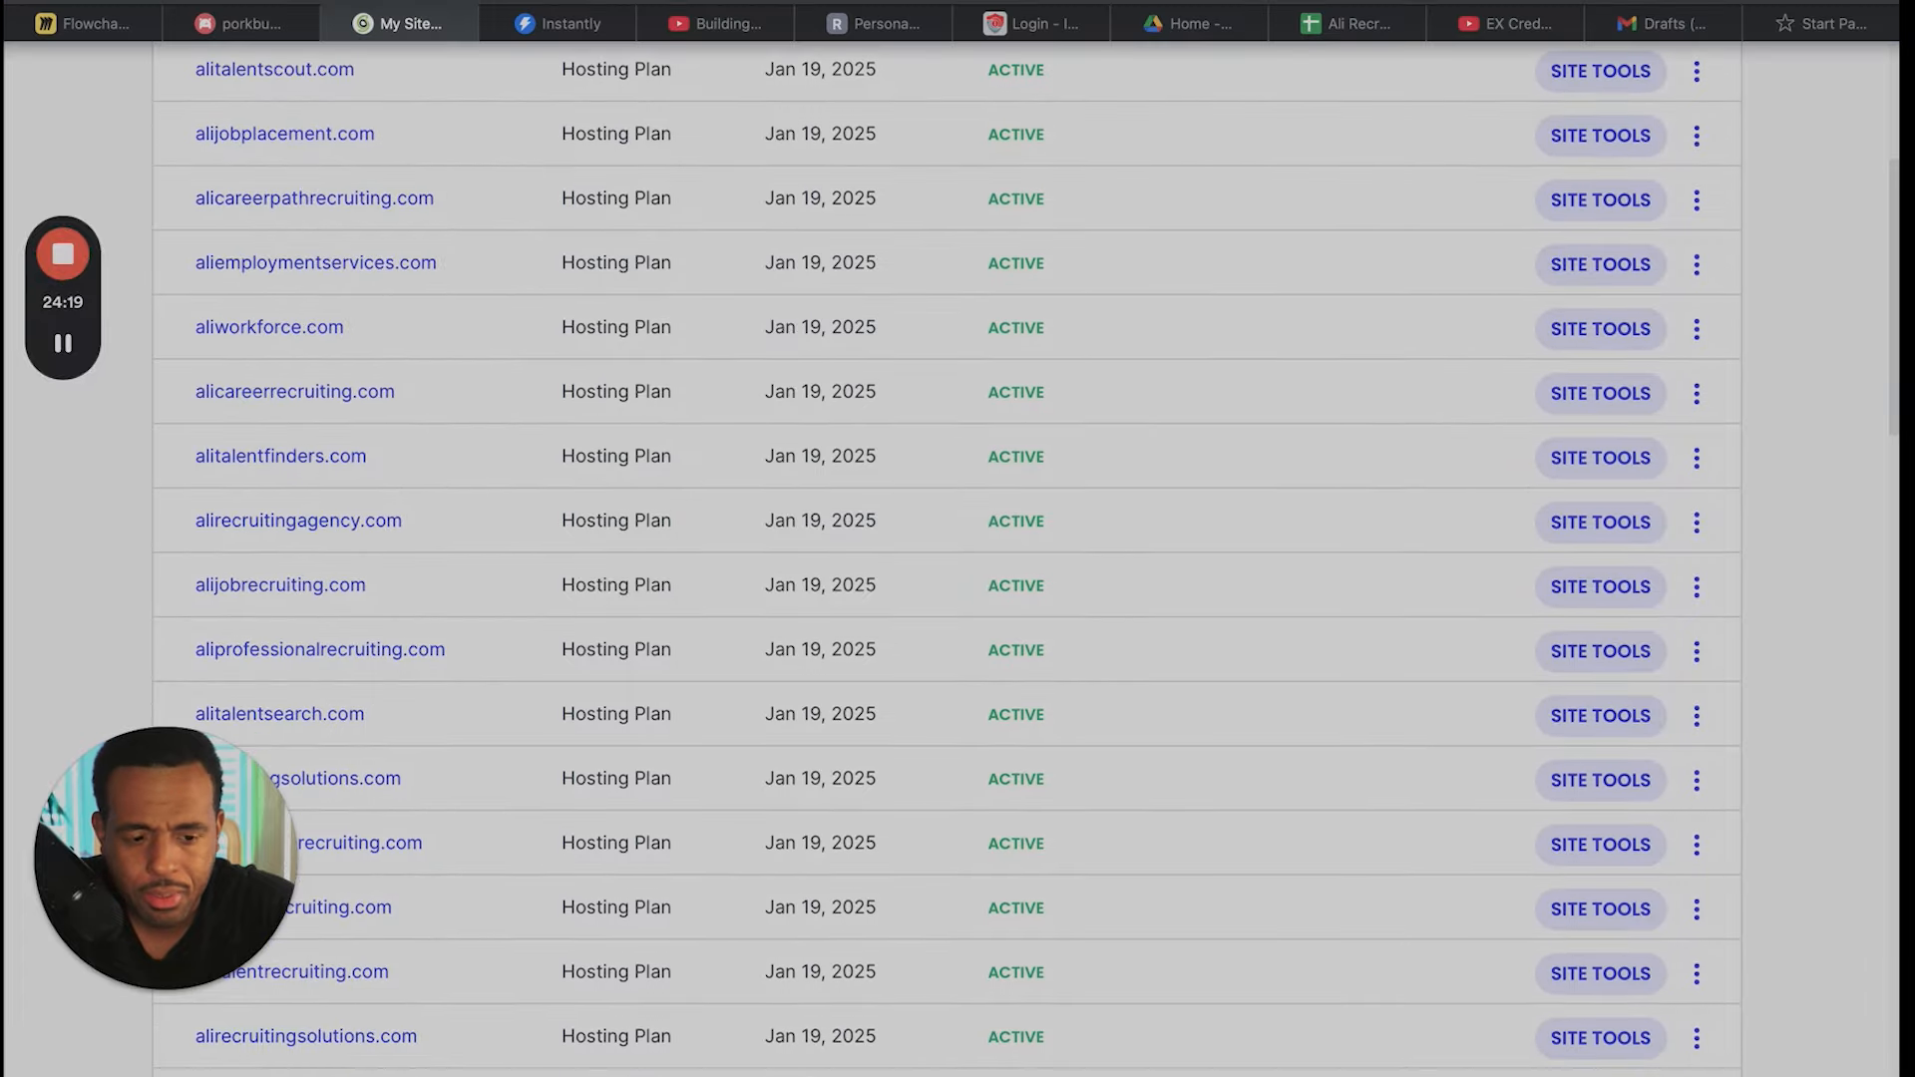
pyautogui.scroll(6, 890, 495)
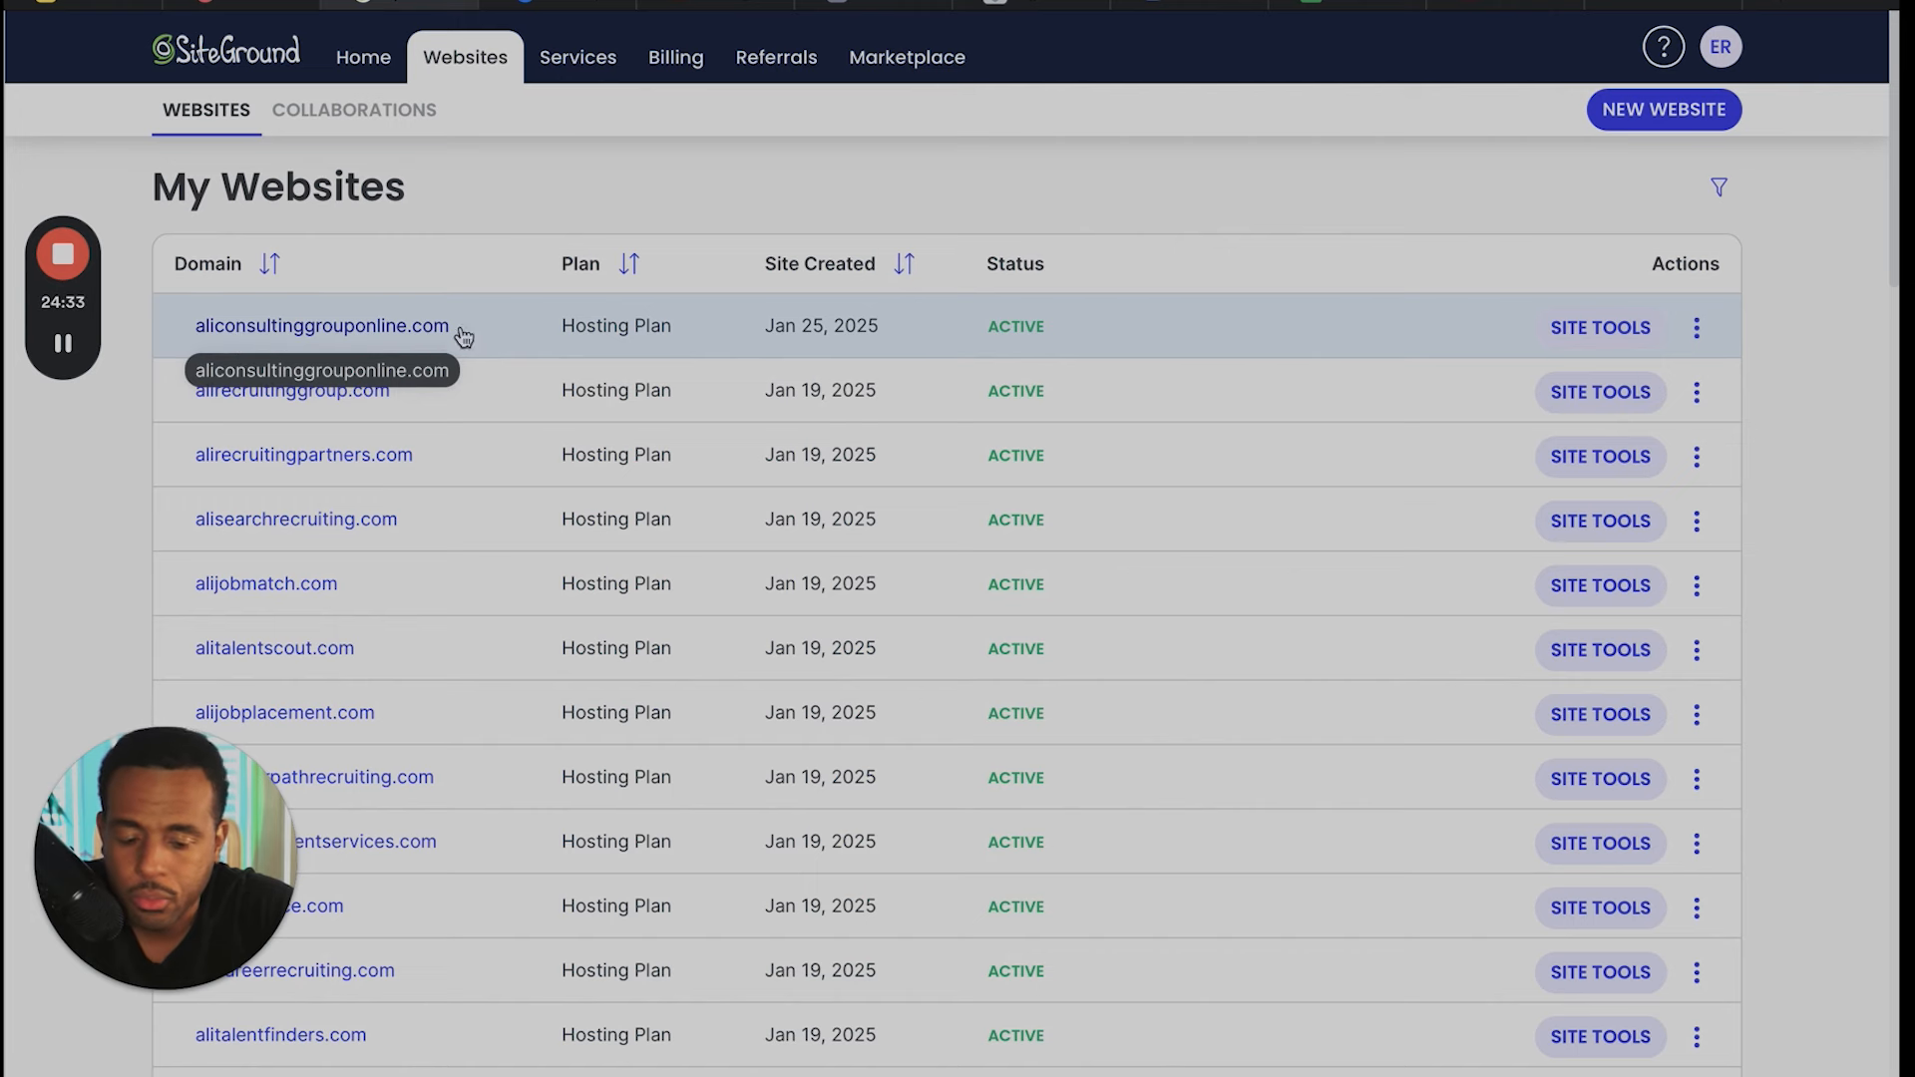
pyautogui.click(1613, 332)
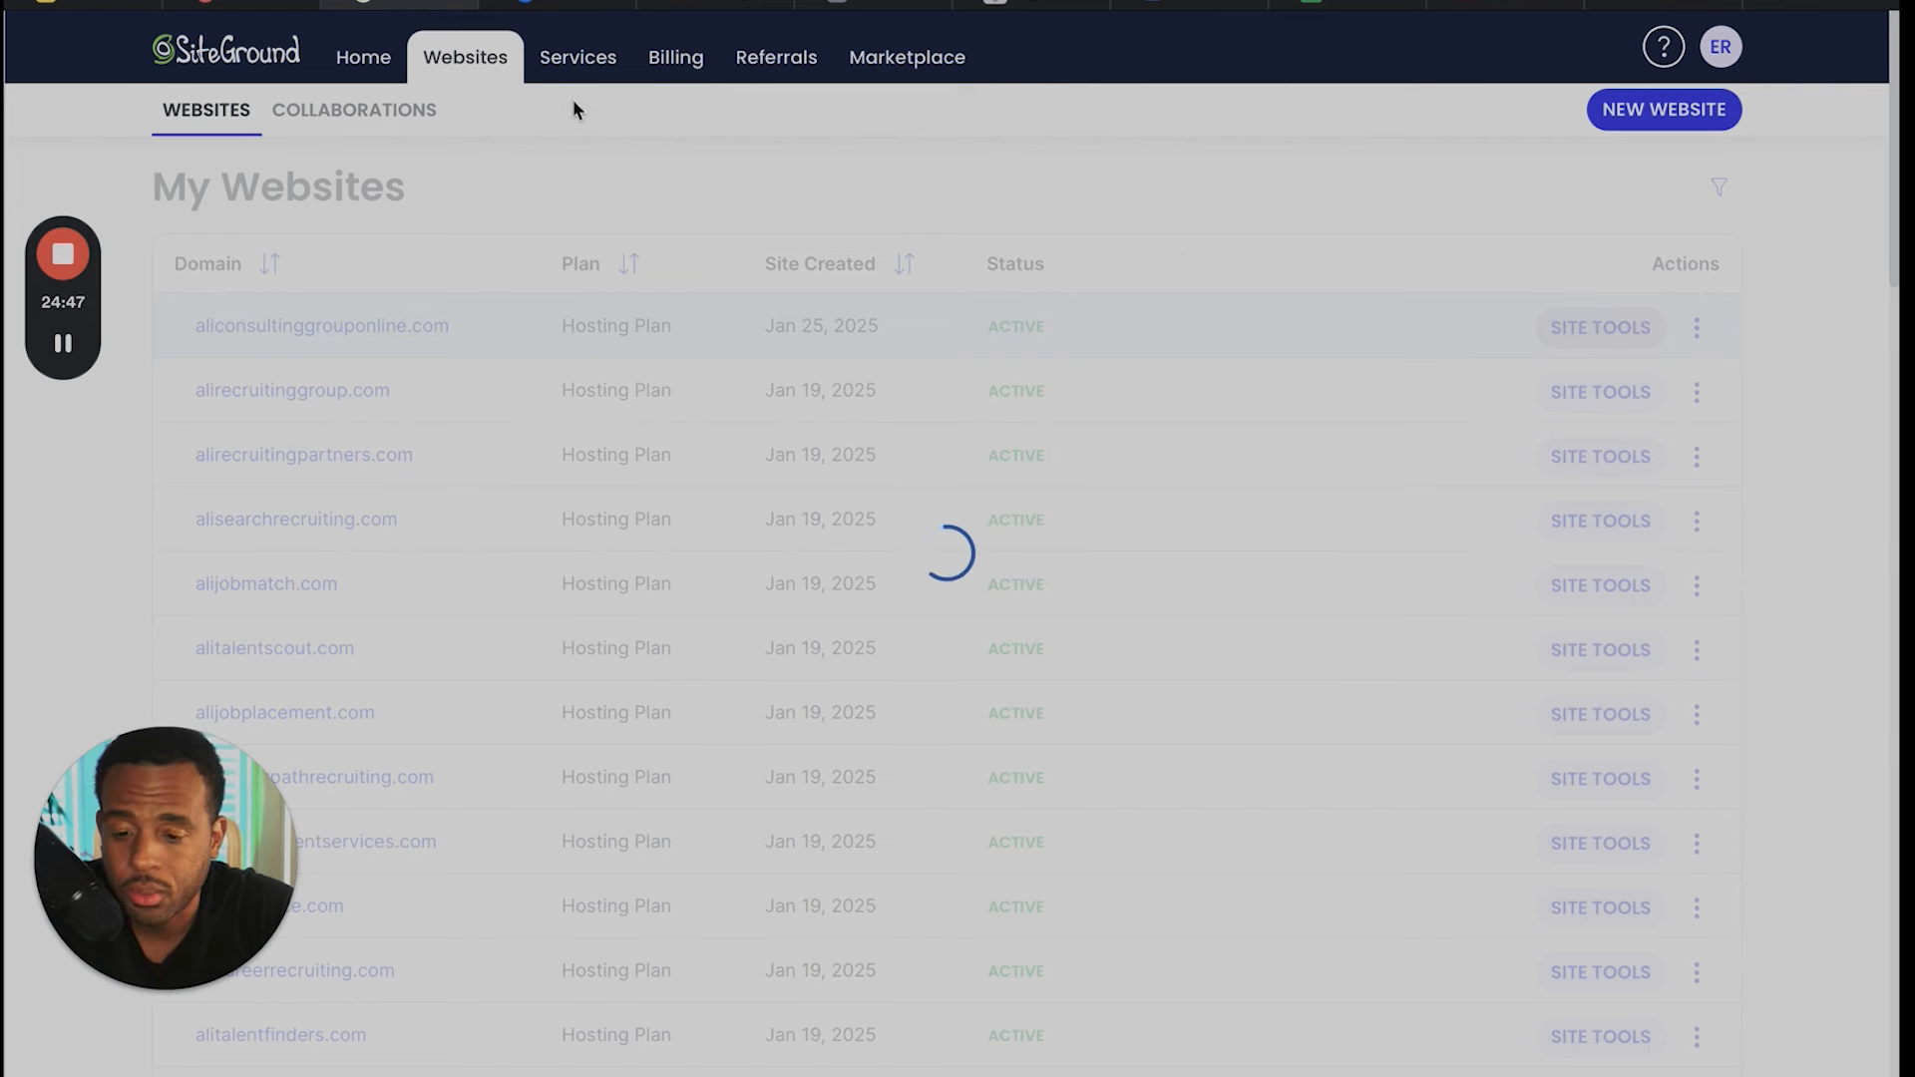
# - Glance at the Miro flowchart, return to SiteGround and open email account management for aliconsultinggrouponline.com
pyautogui.click(90, 6)
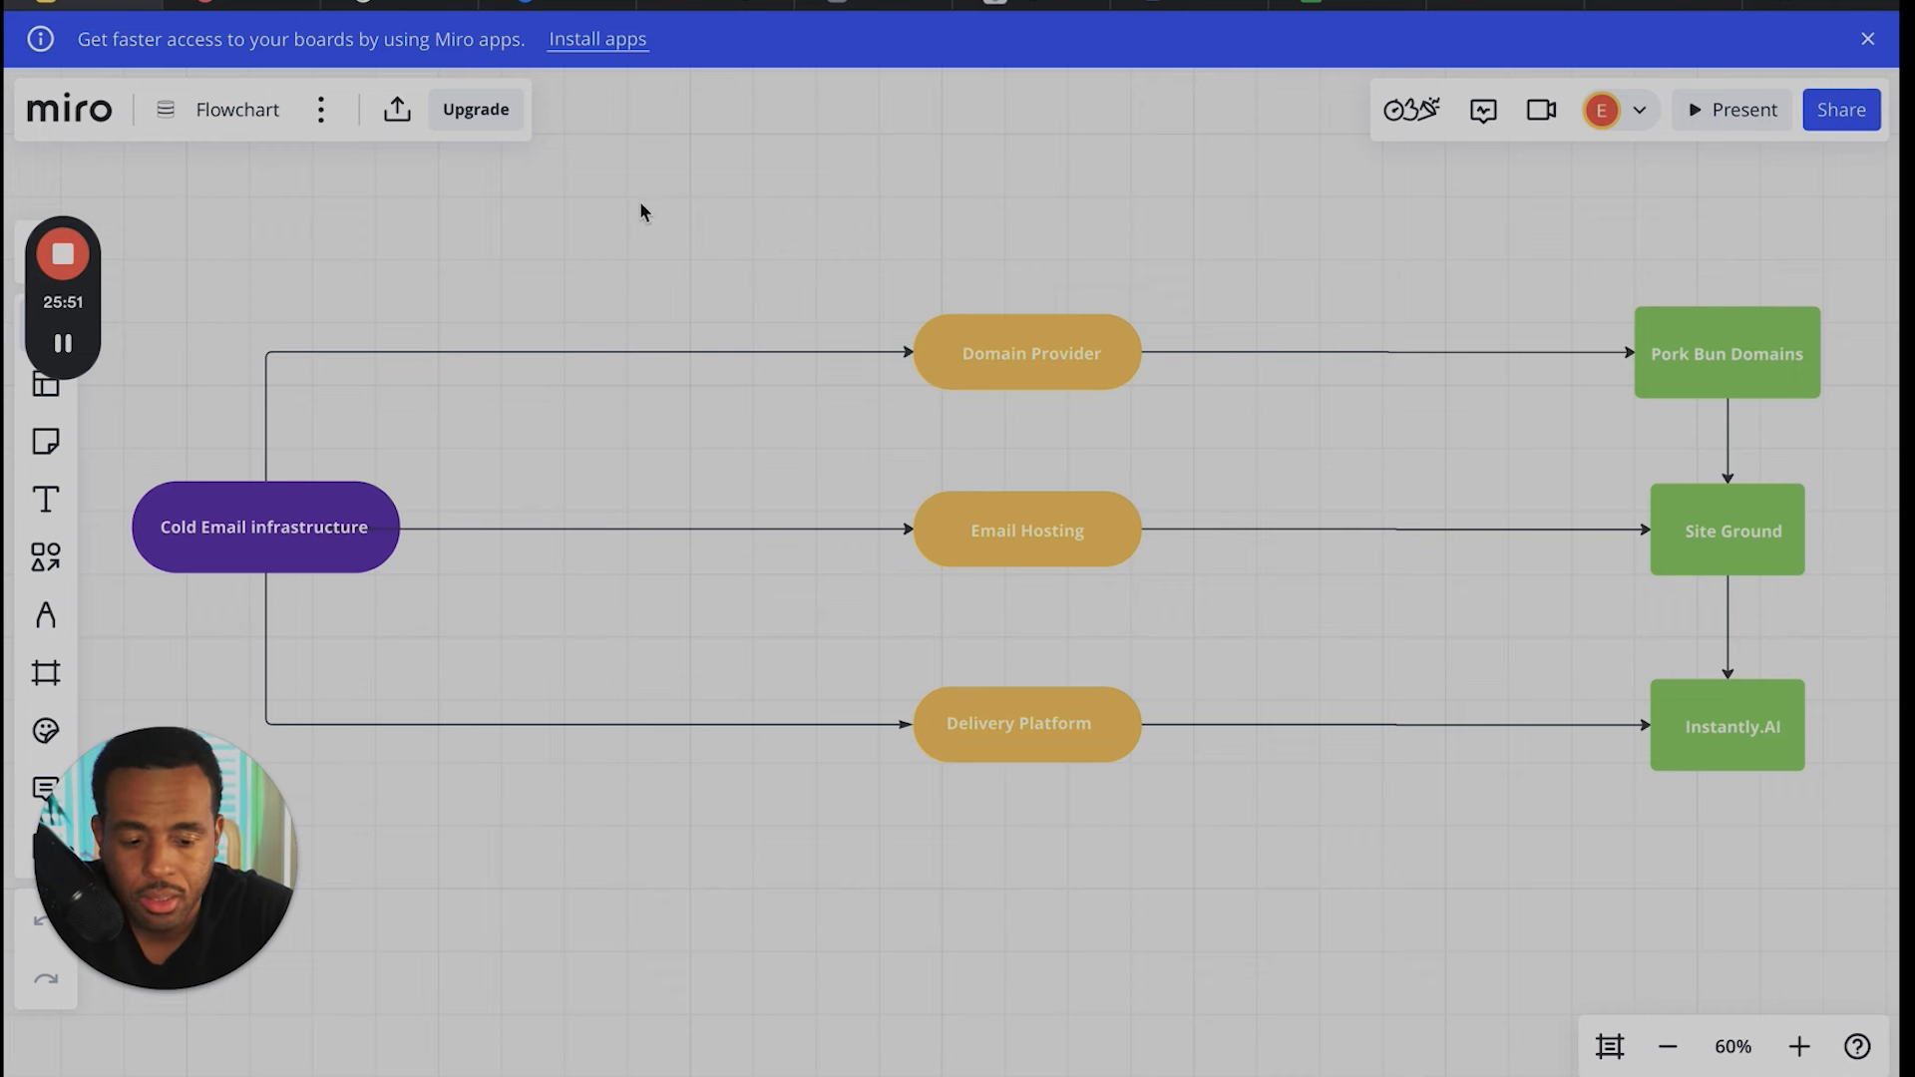
pyautogui.click(417, 5)
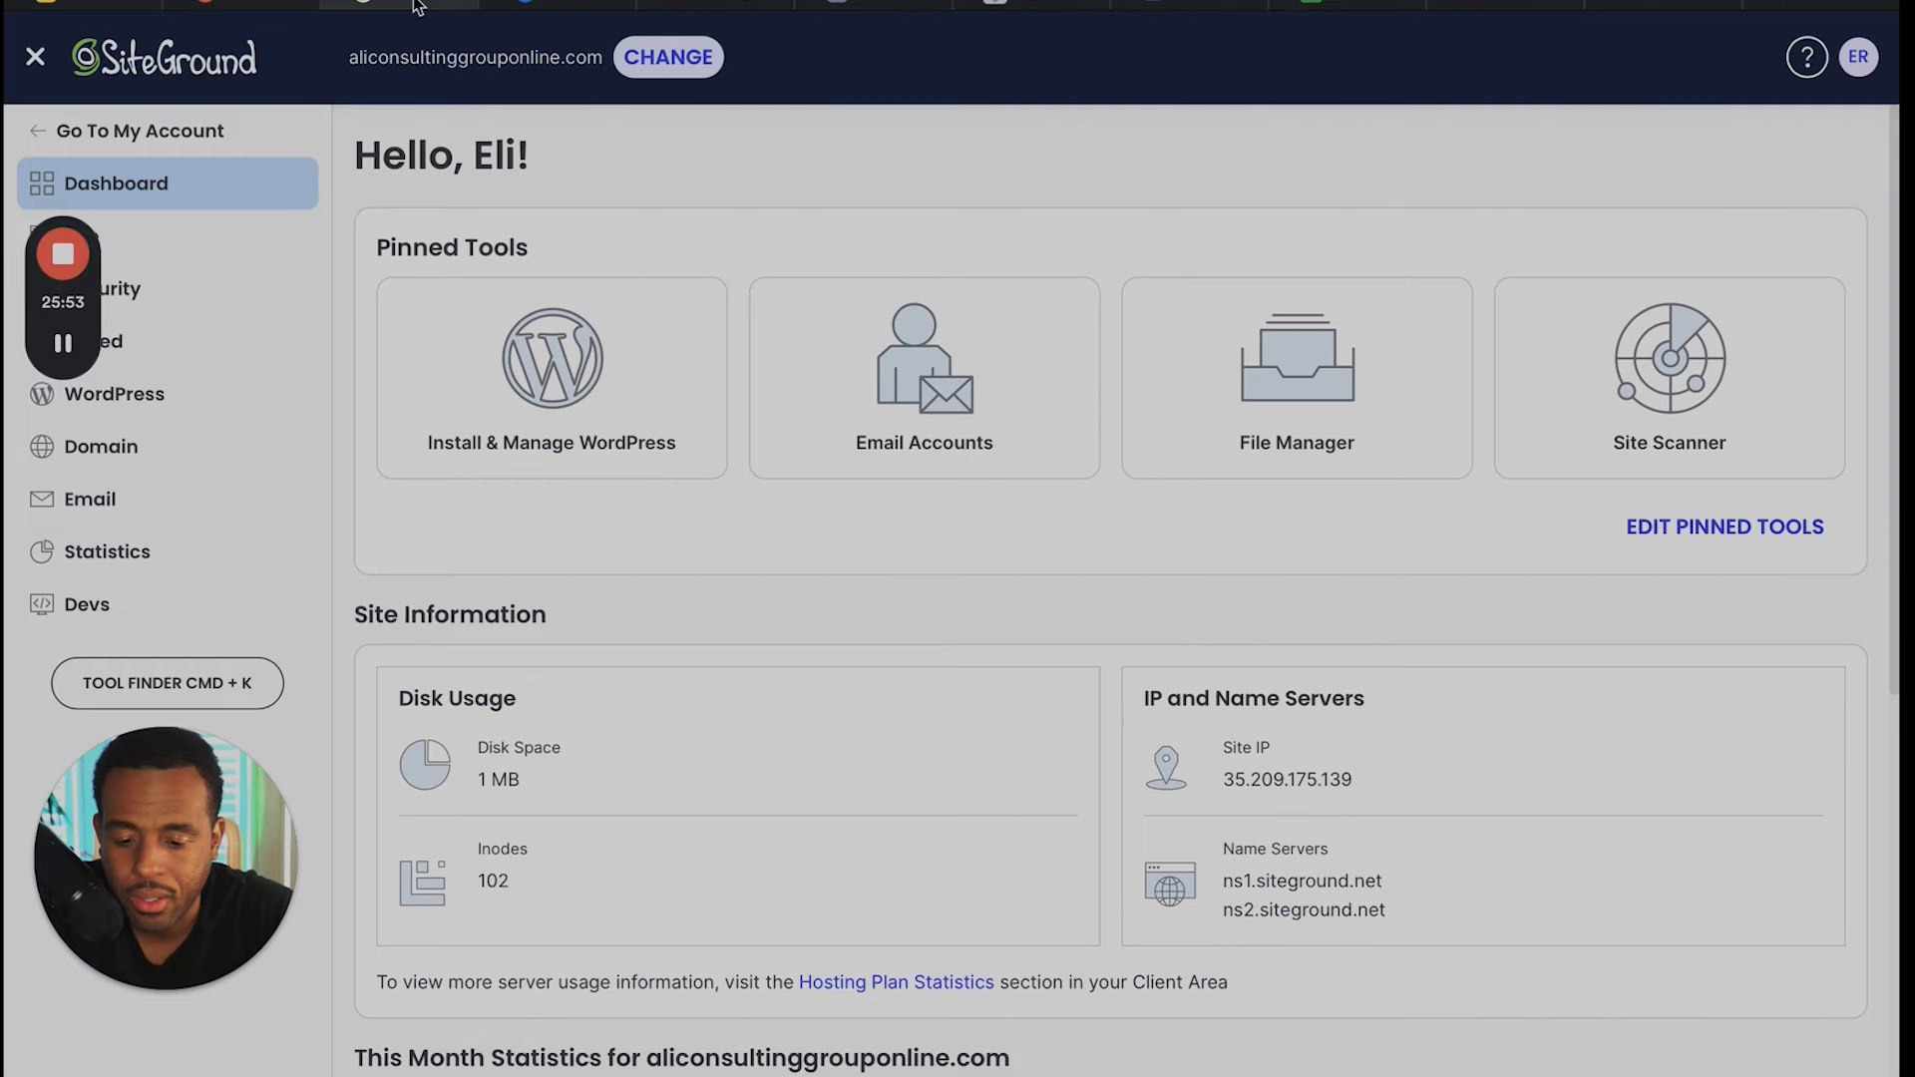
pyautogui.click(954, 421)
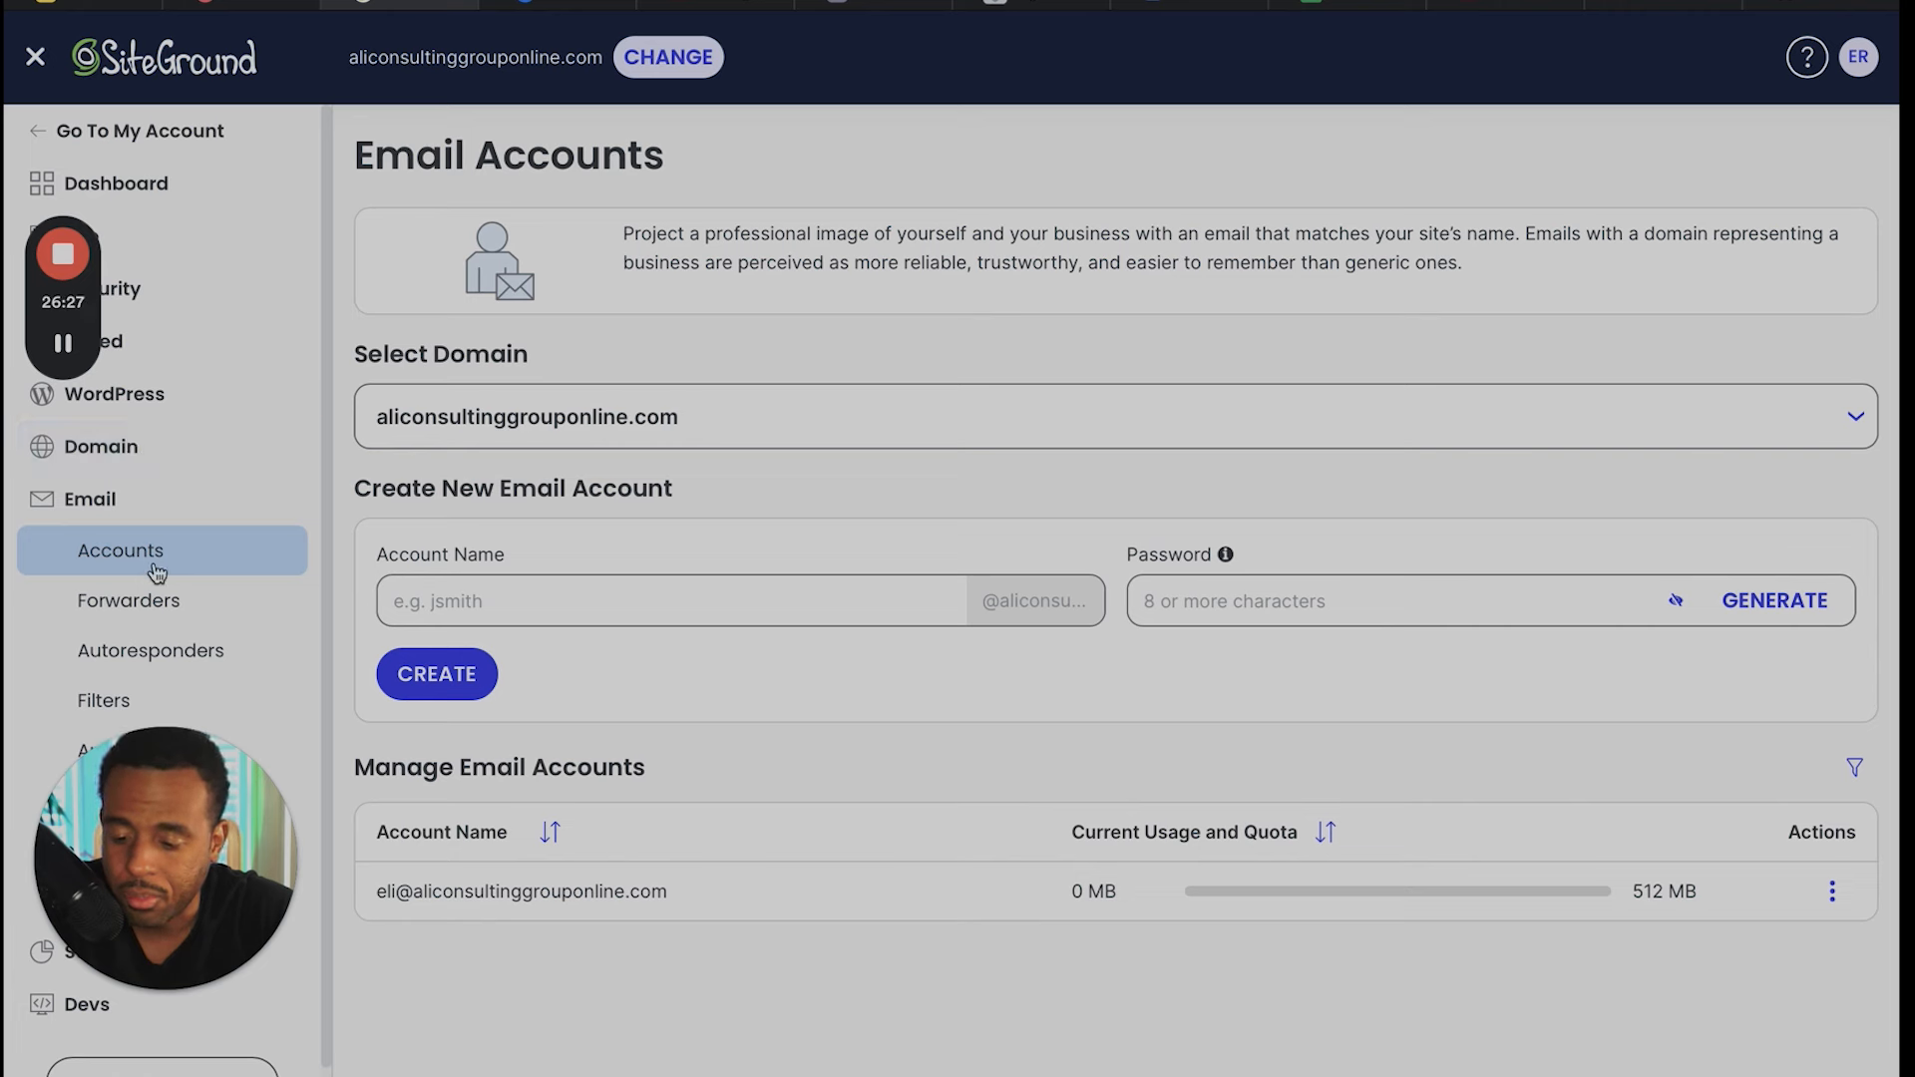
pyautogui.scroll(-1, 158, 571)
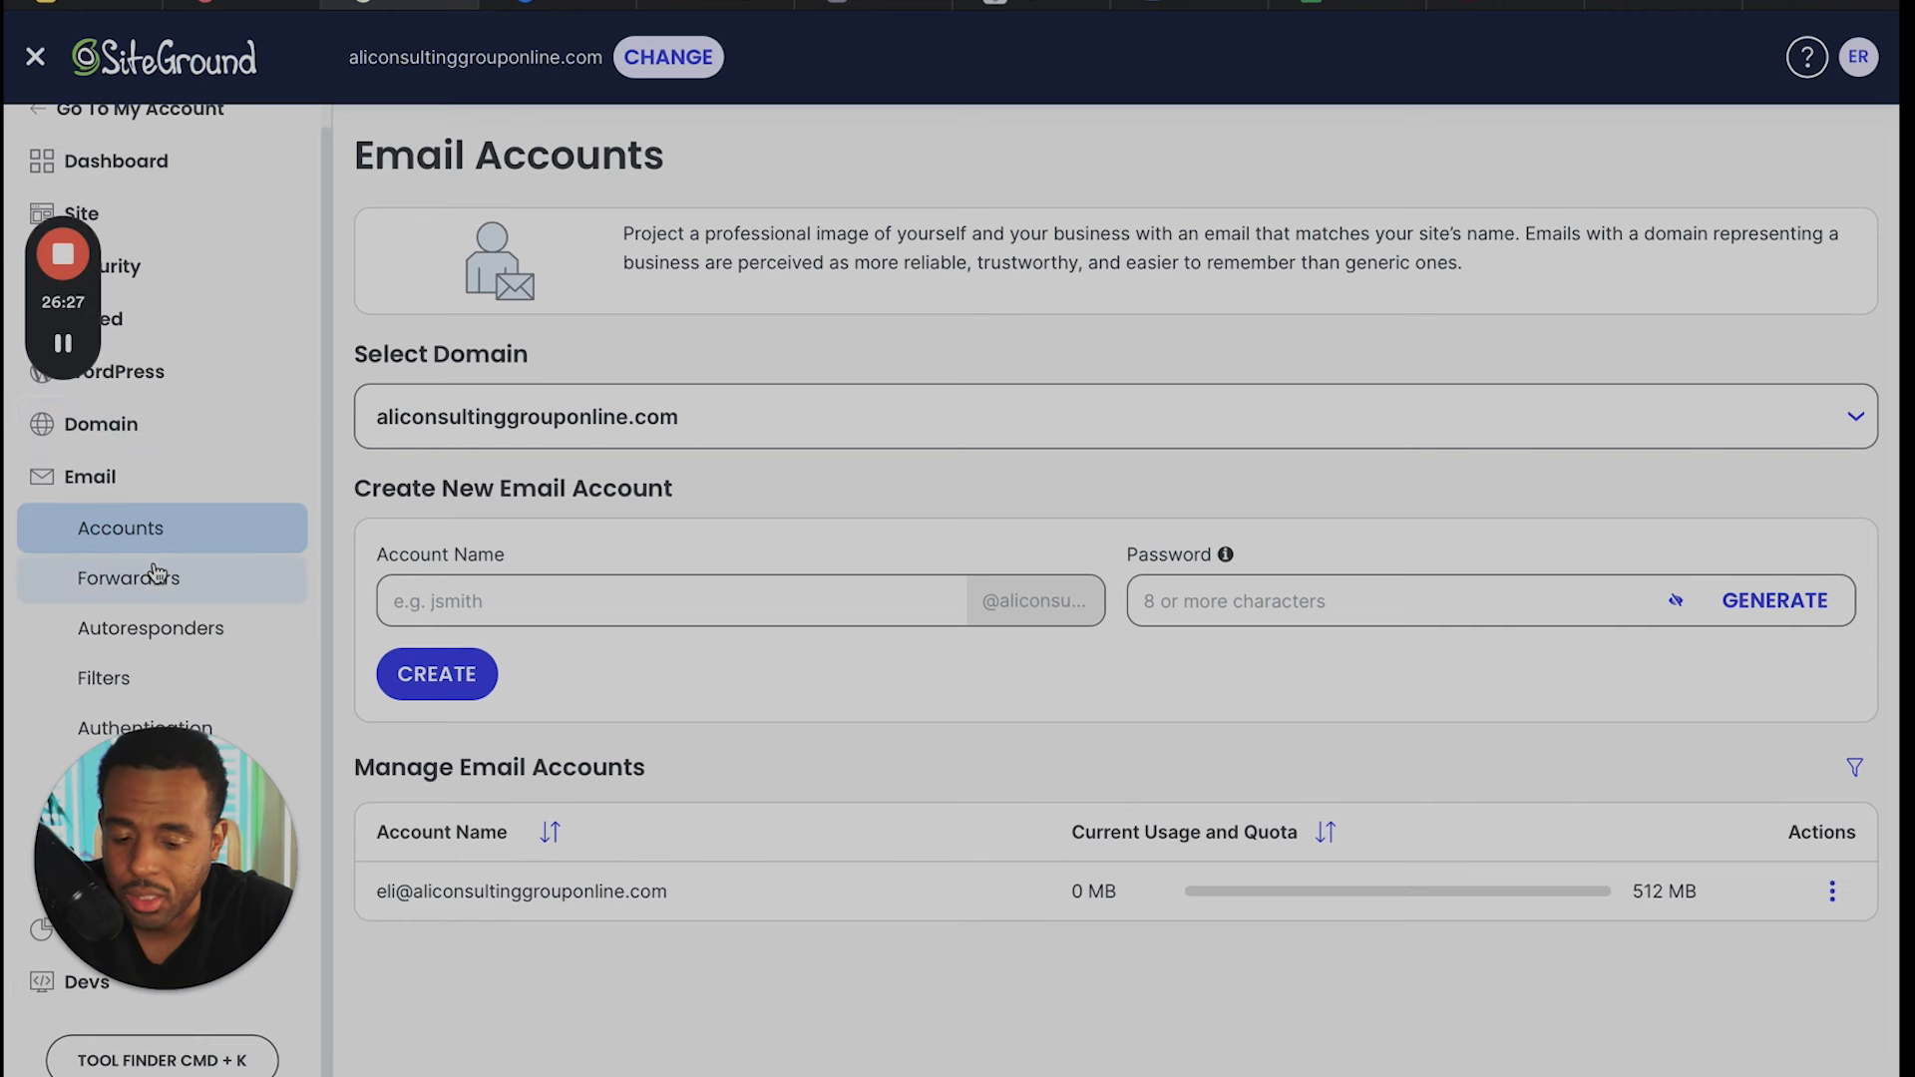
pyautogui.click(584, 596)
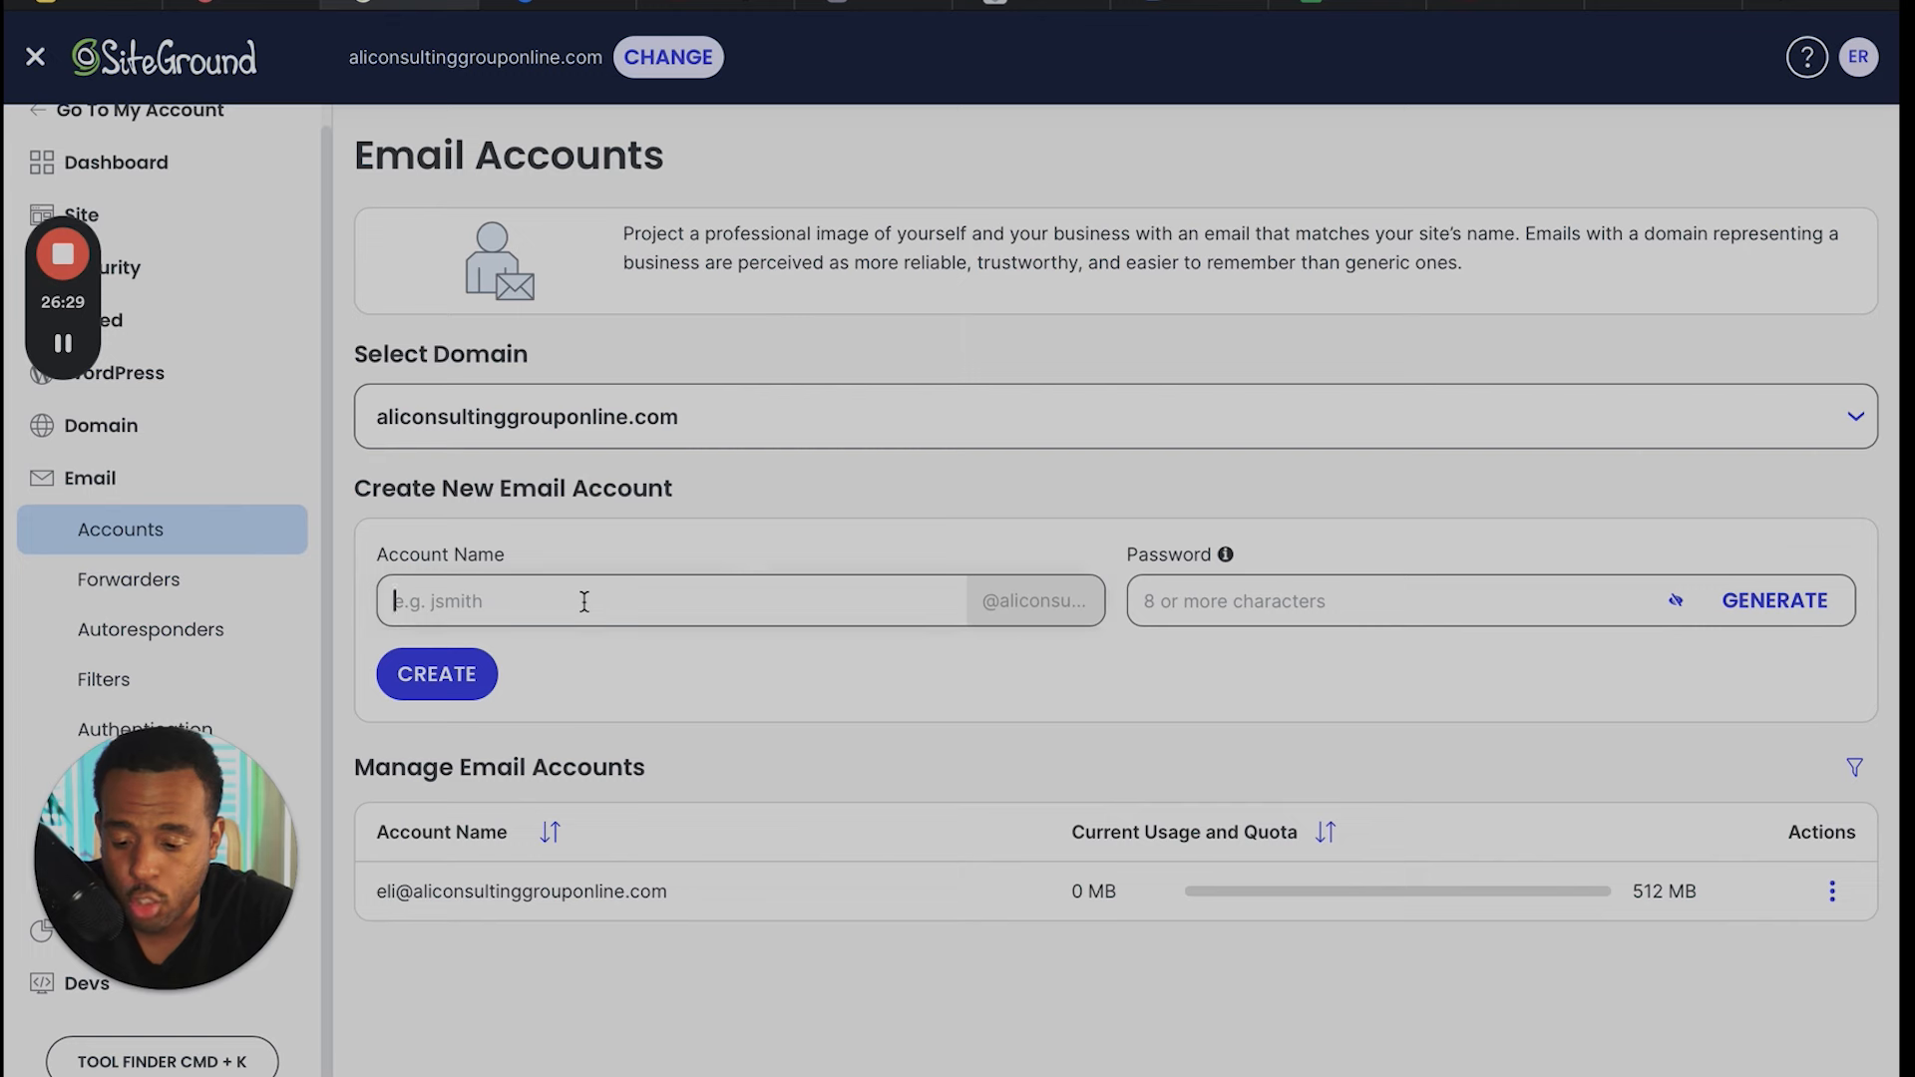
pyautogui.click(1285, 598)
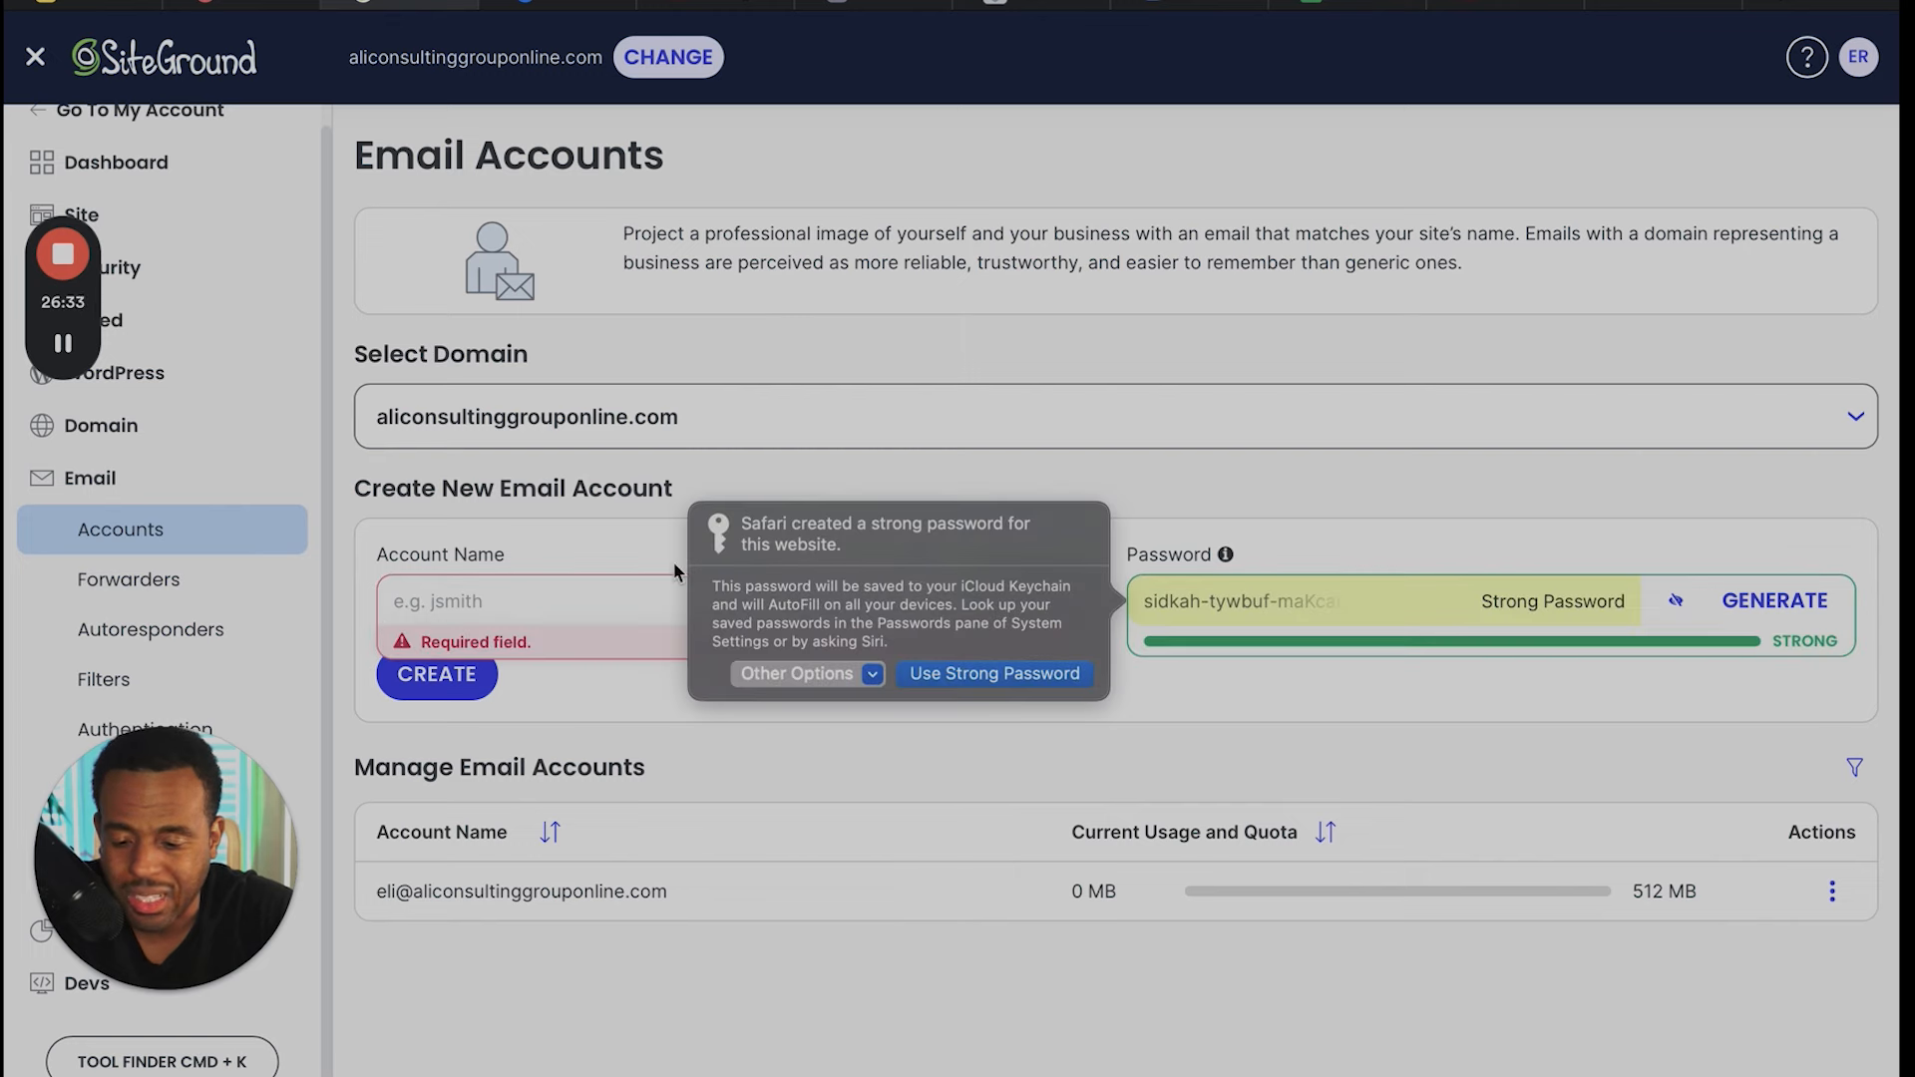
pyautogui.click(640, 555)
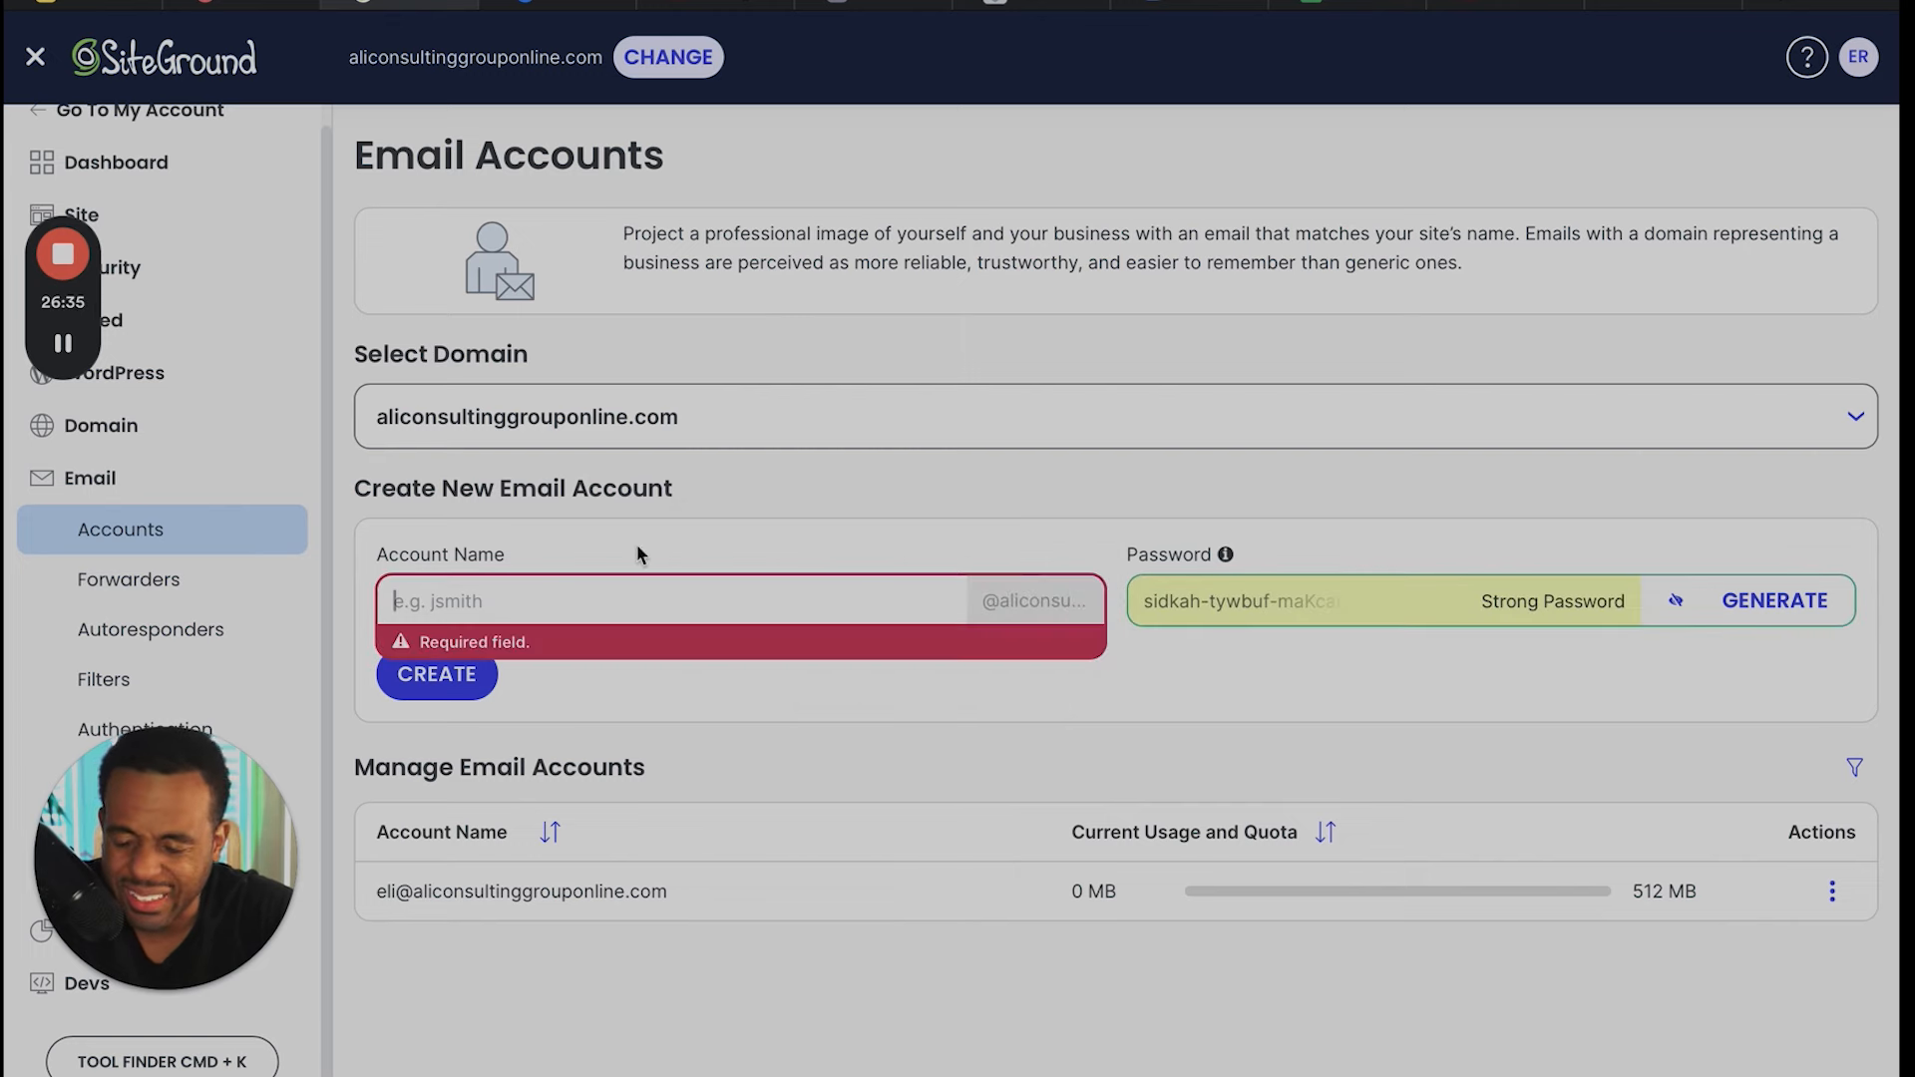
pyautogui.click(1379, 603)
pyautogui.click(1379, 603)
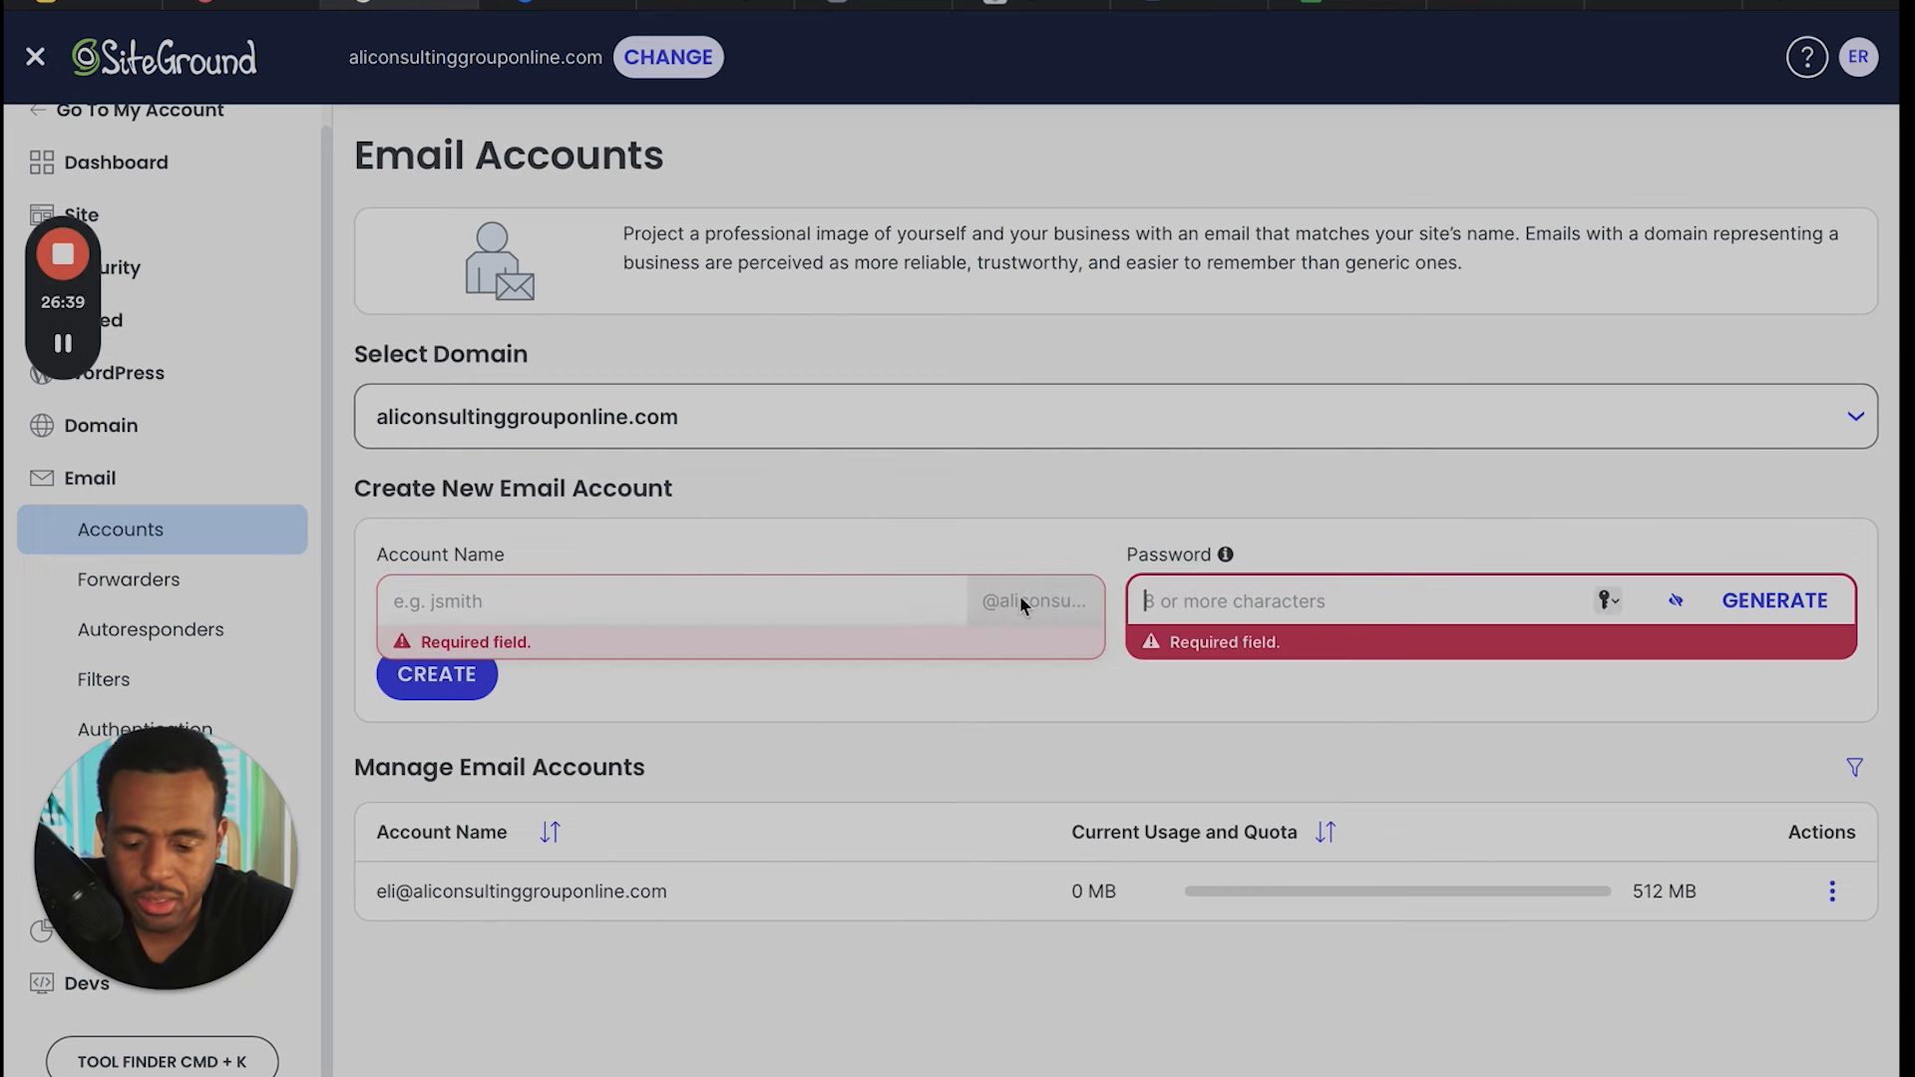
# - Enter the new email account's name as the sender's first name and last initial separated by a period
pyautogui.click(881, 609)
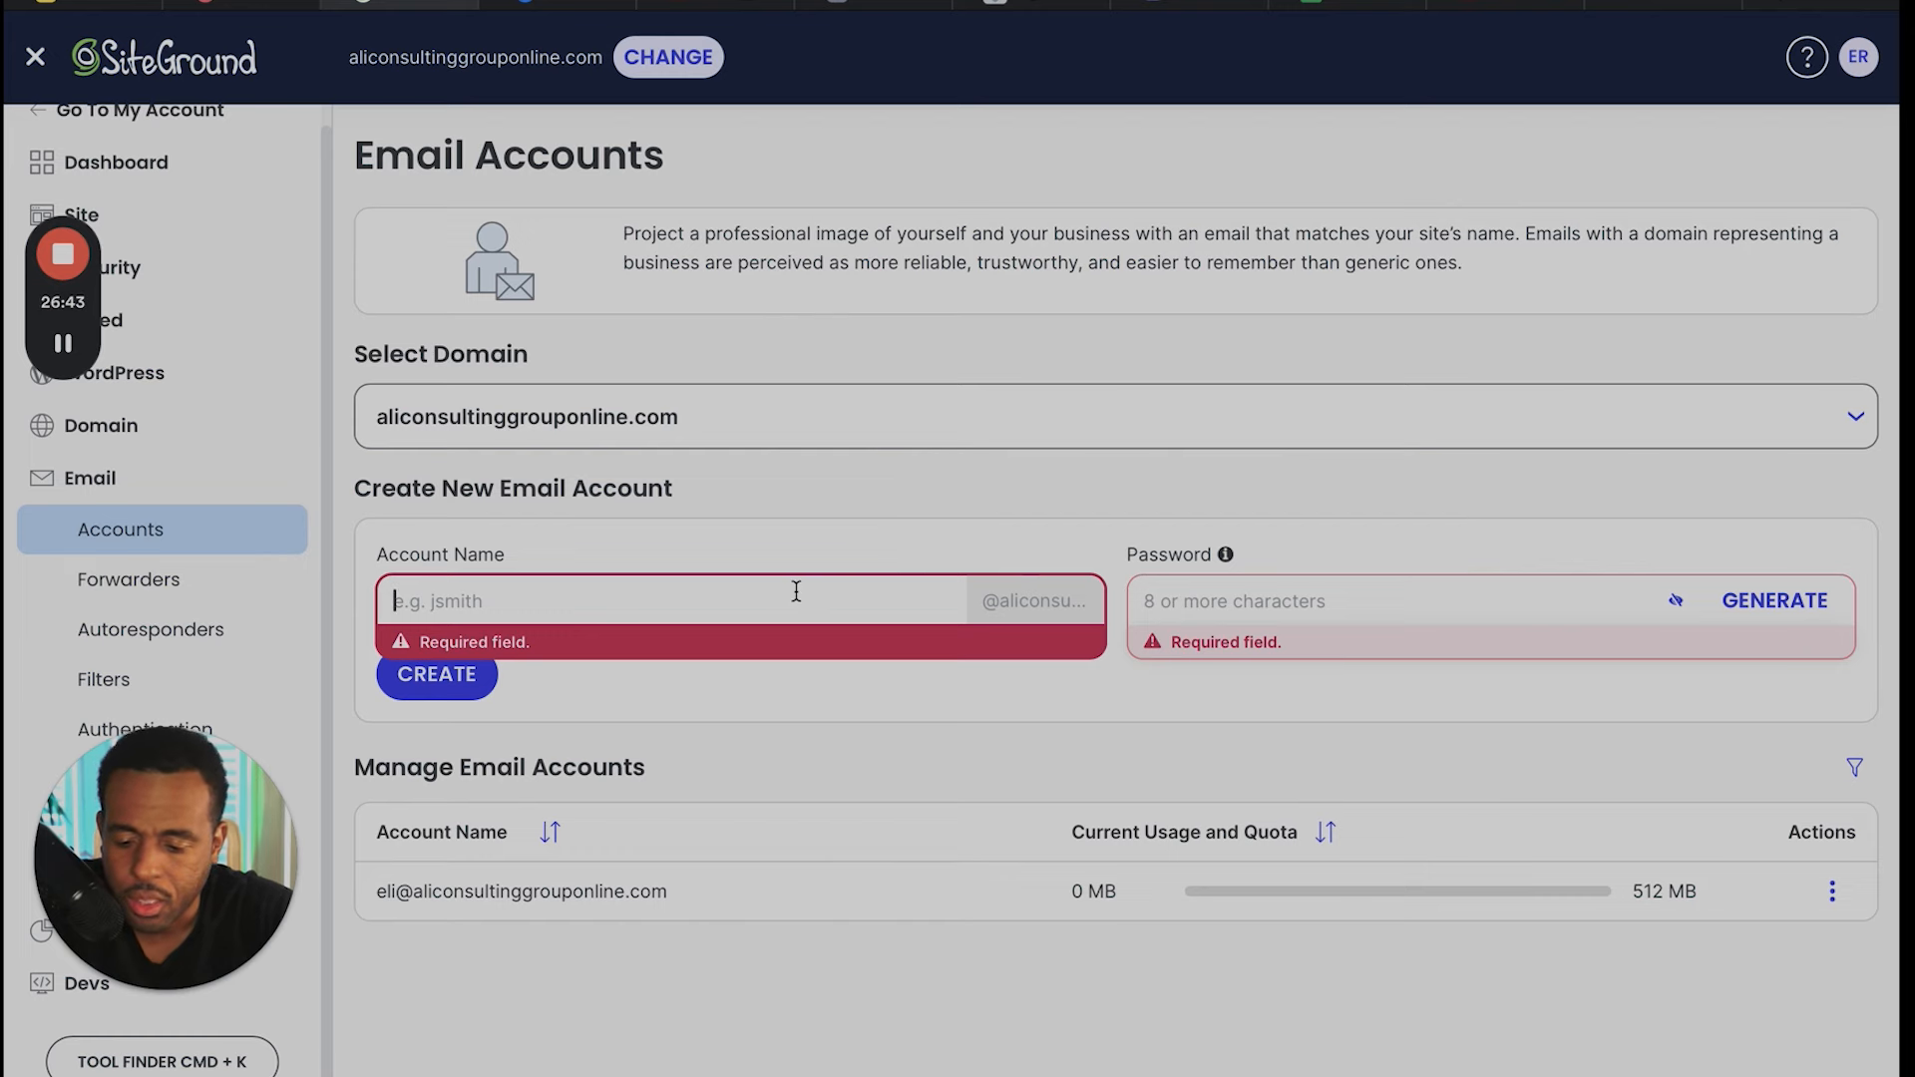
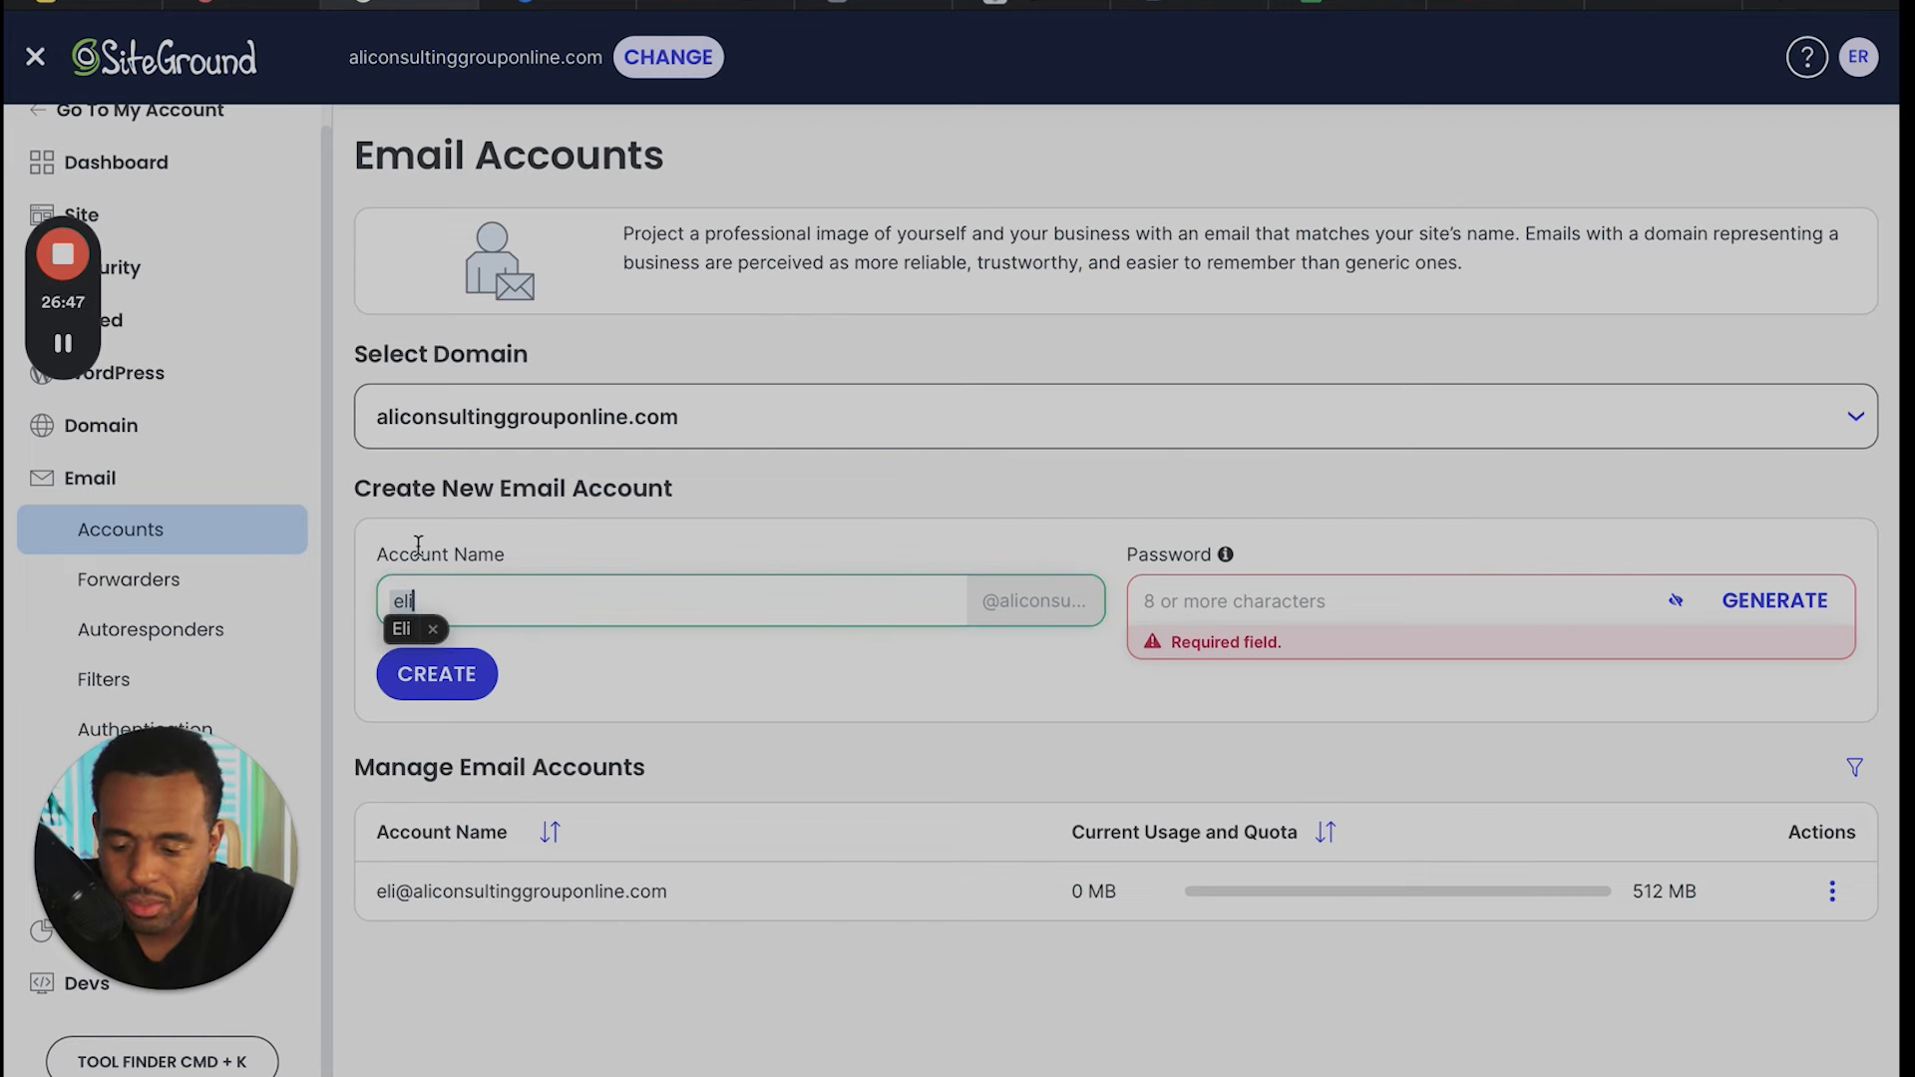
pyautogui.click(488, 621)
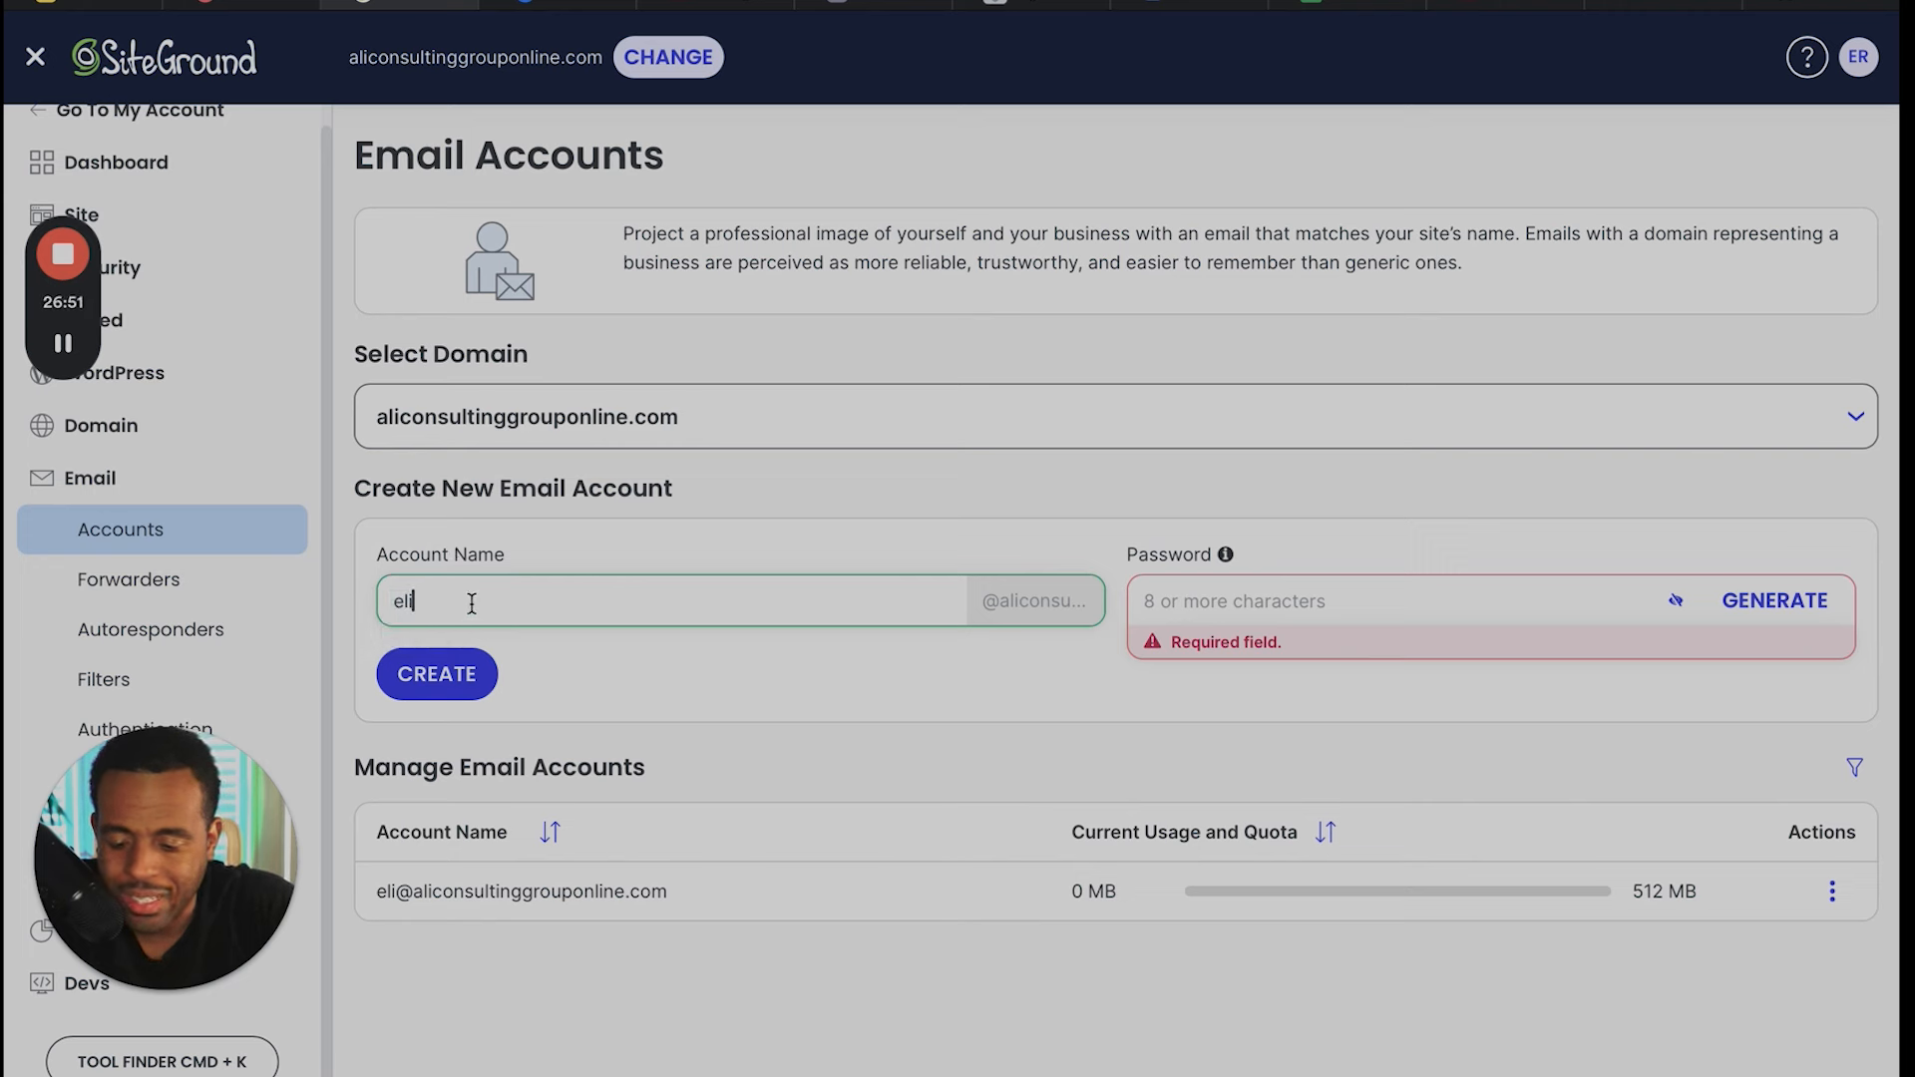
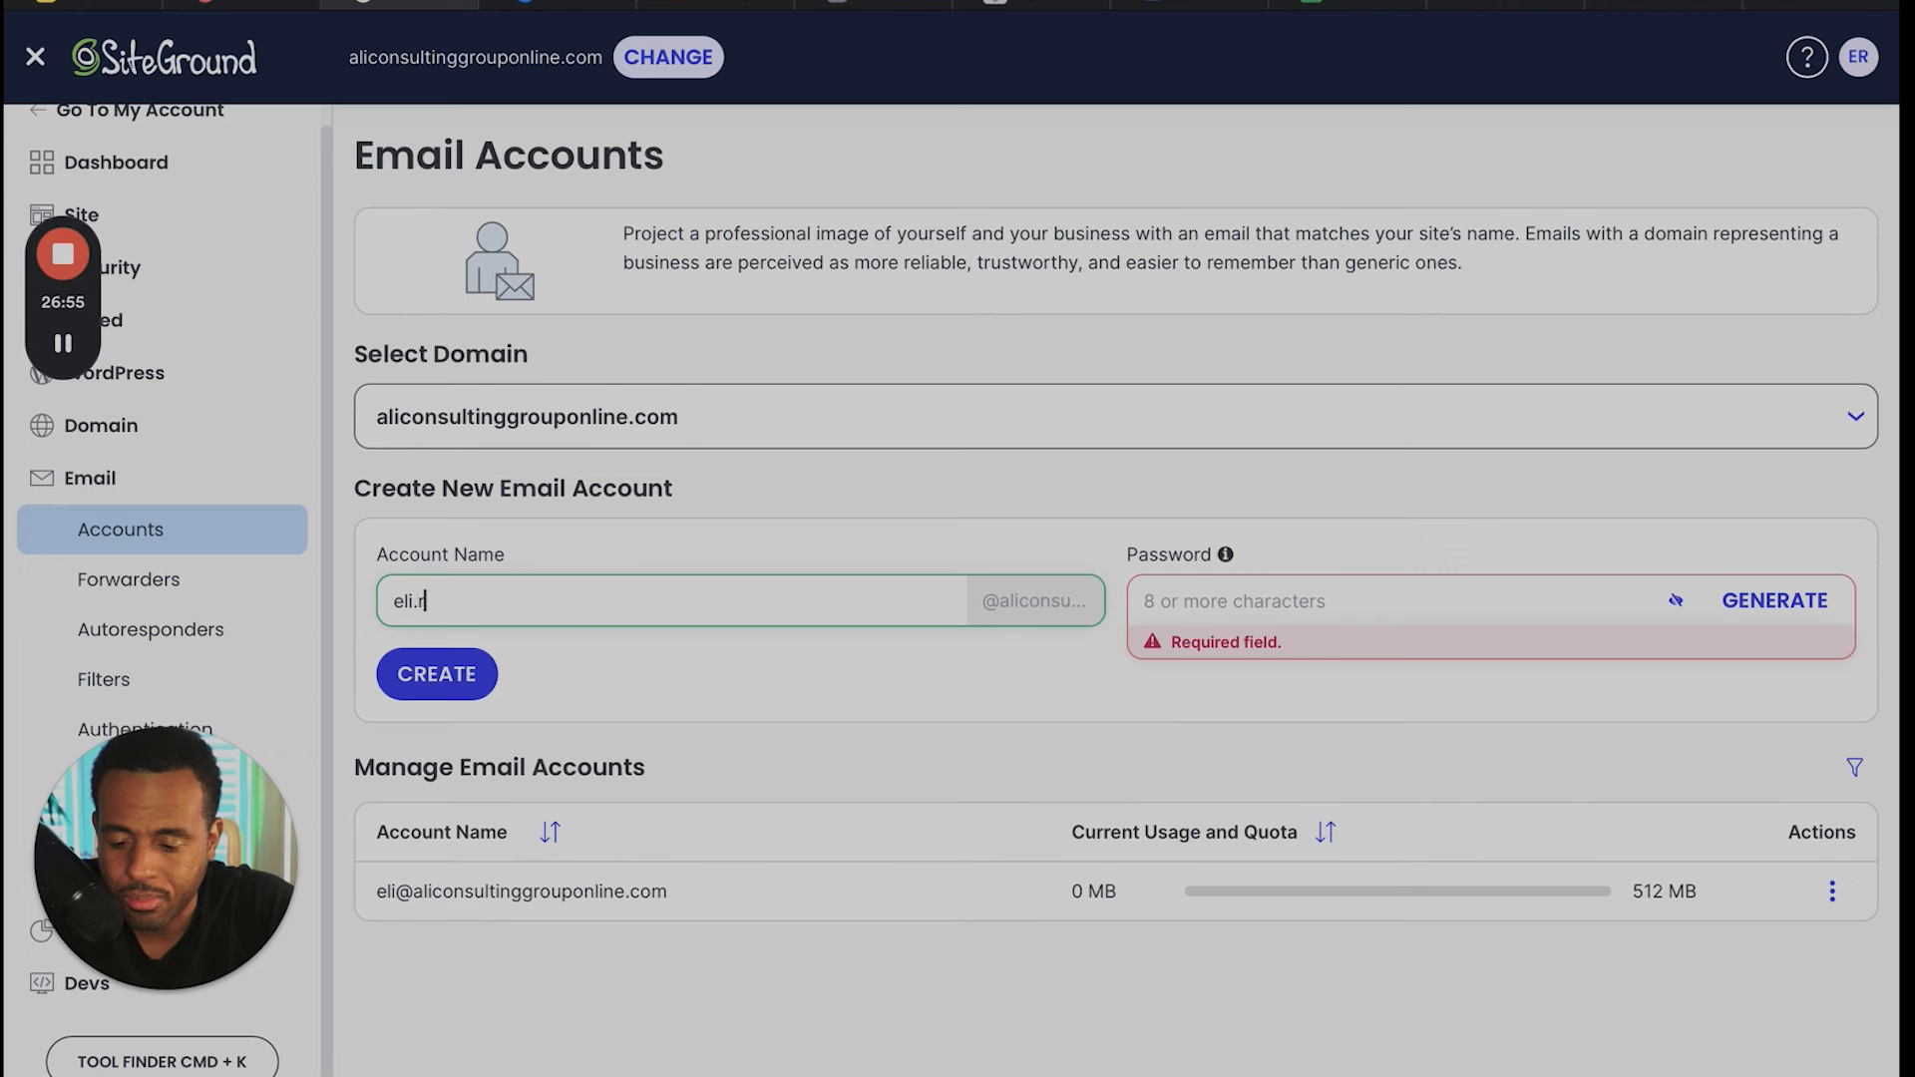
pyautogui.press('capslock')
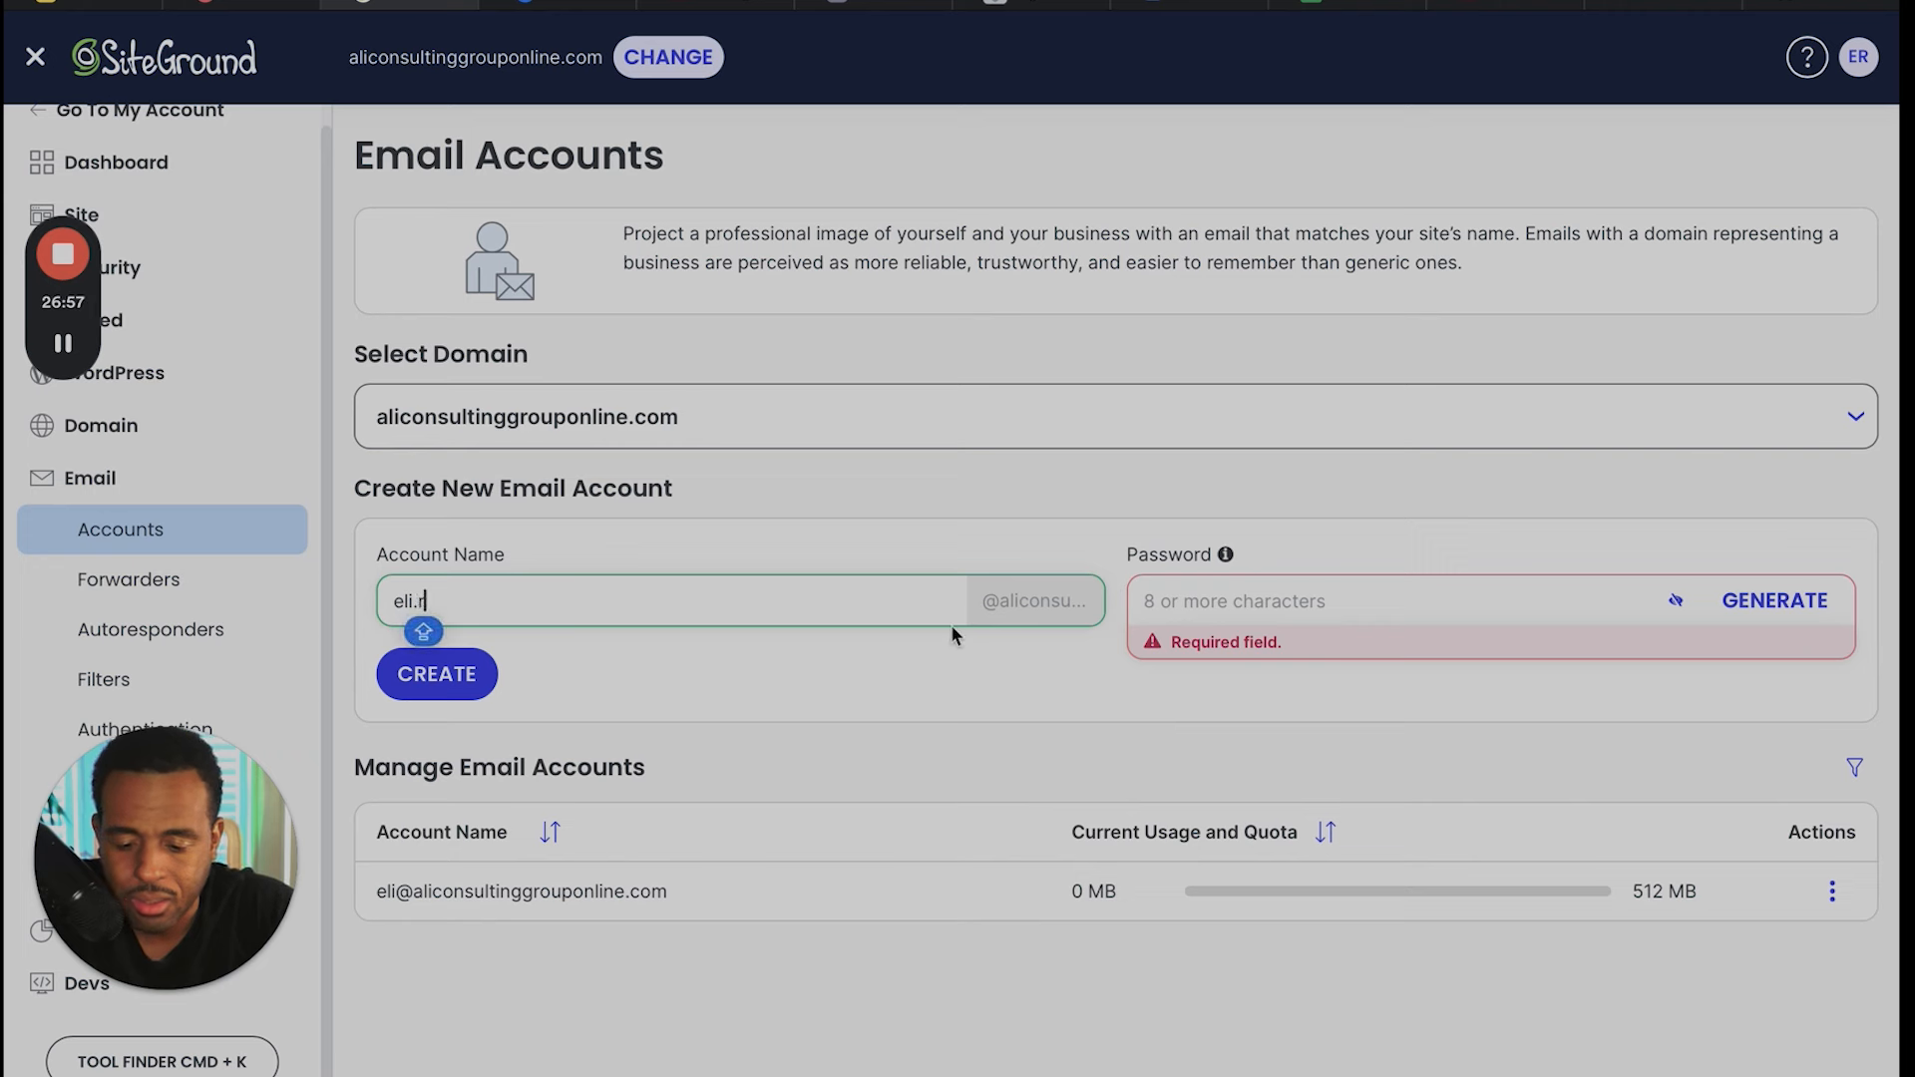
# - Enter a password for the new email account and try to create the account
pyautogui.click(1206, 599)
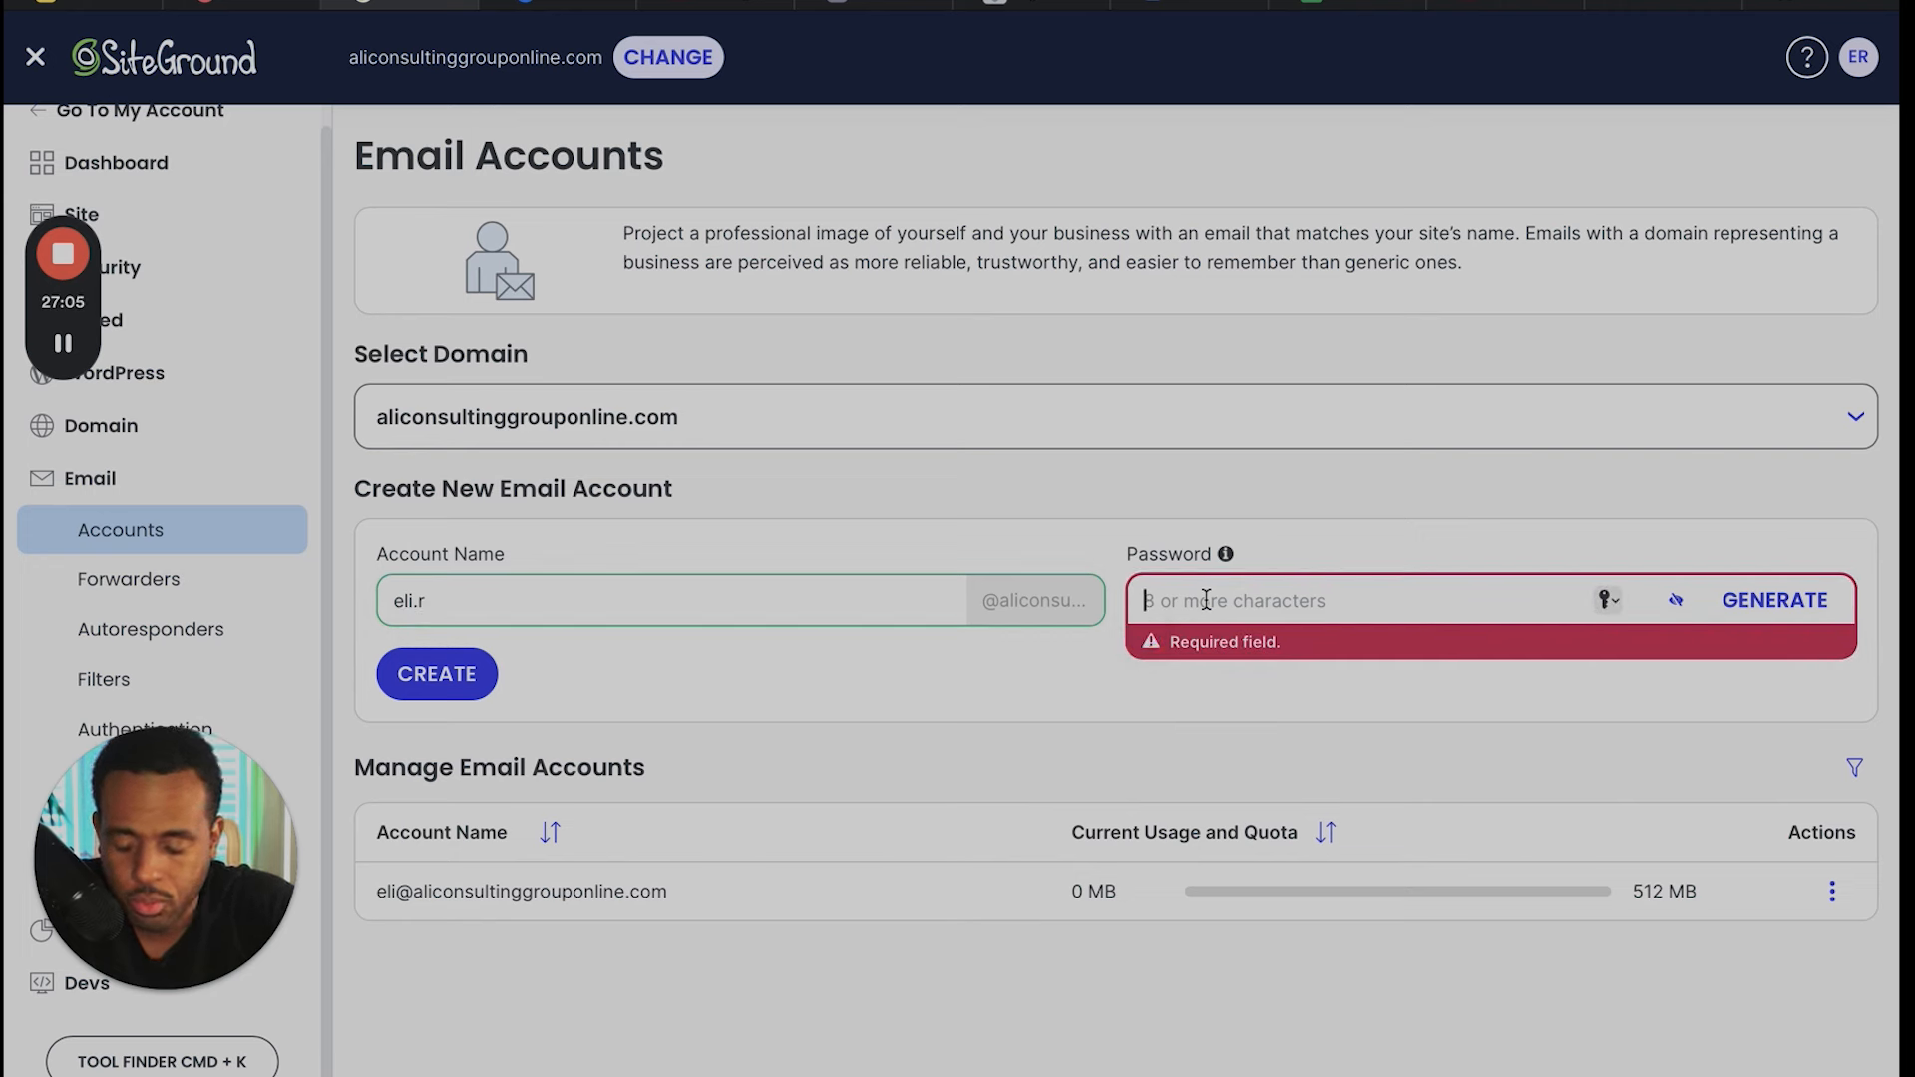
pyautogui.write('••')
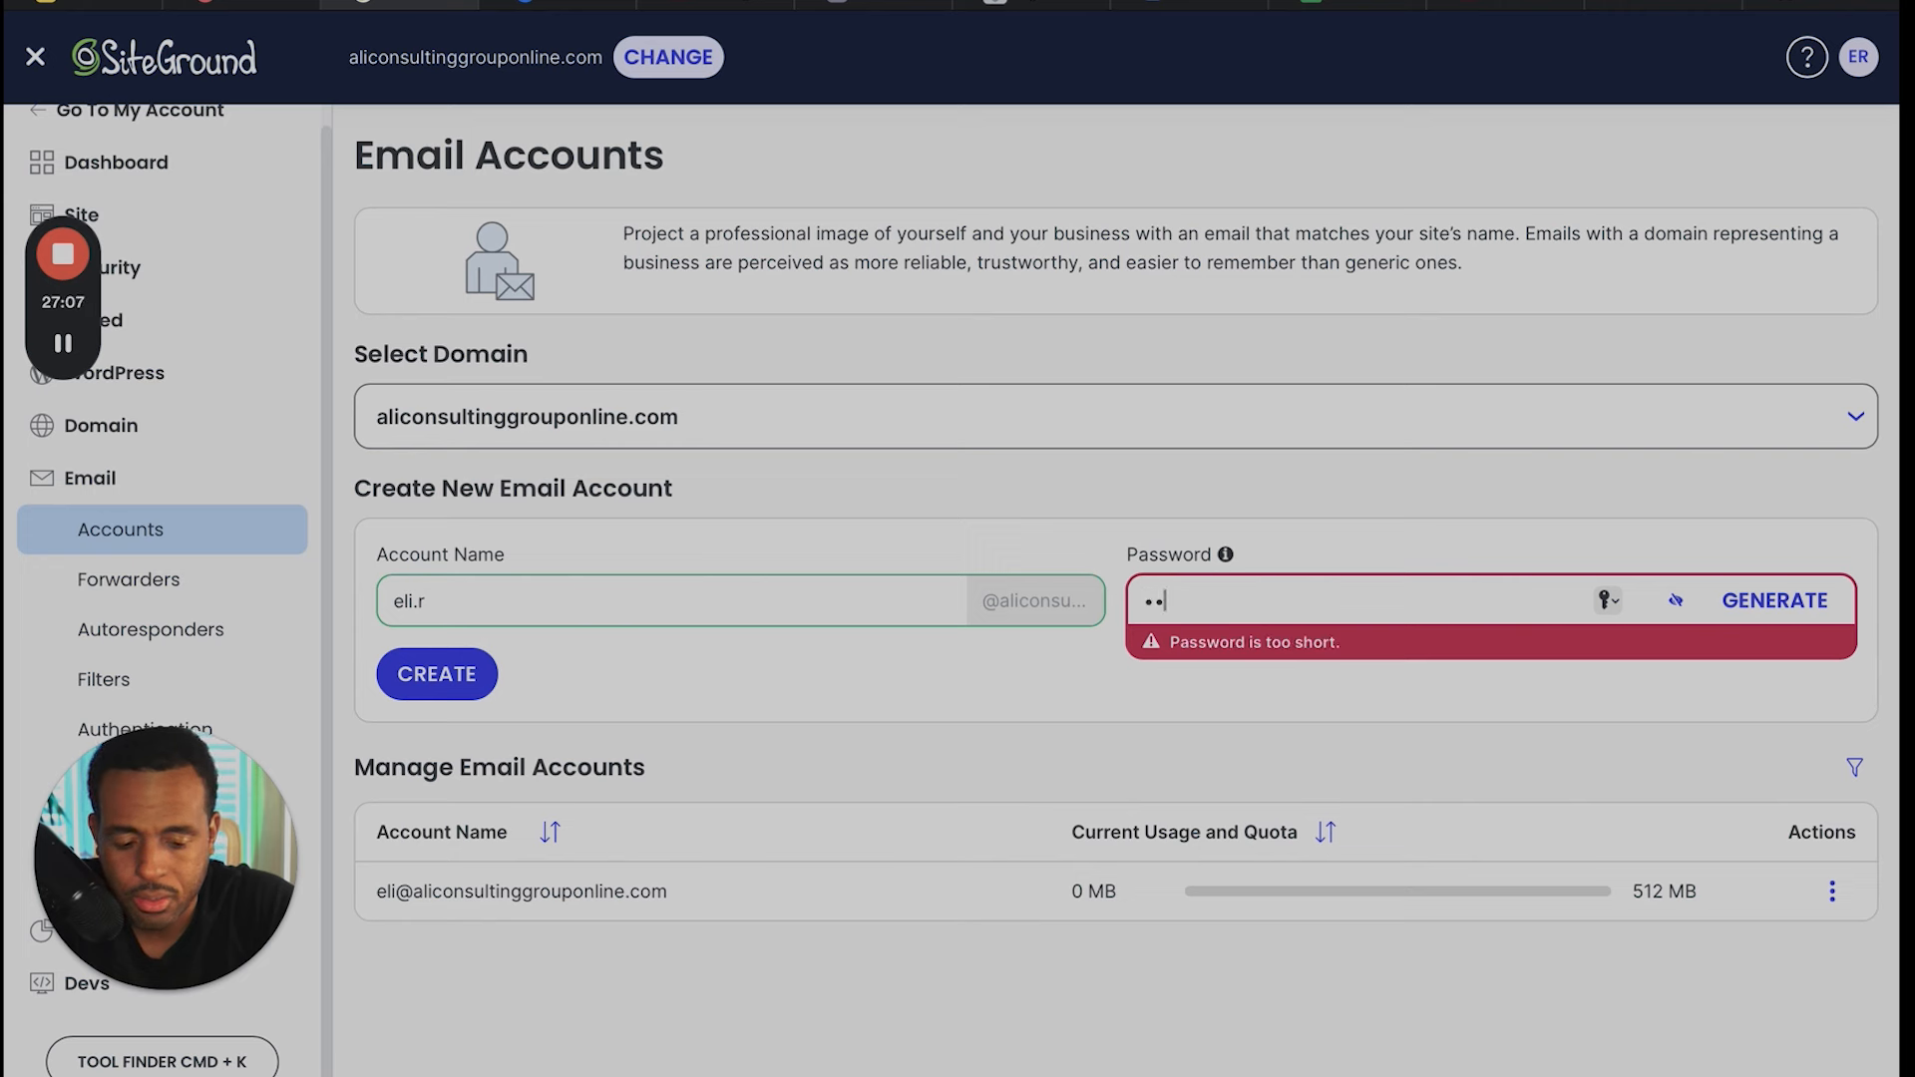
pyautogui.press('BackSpace')
pyautogui.press('BackSpace')
pyautogui.write('•••••••••')
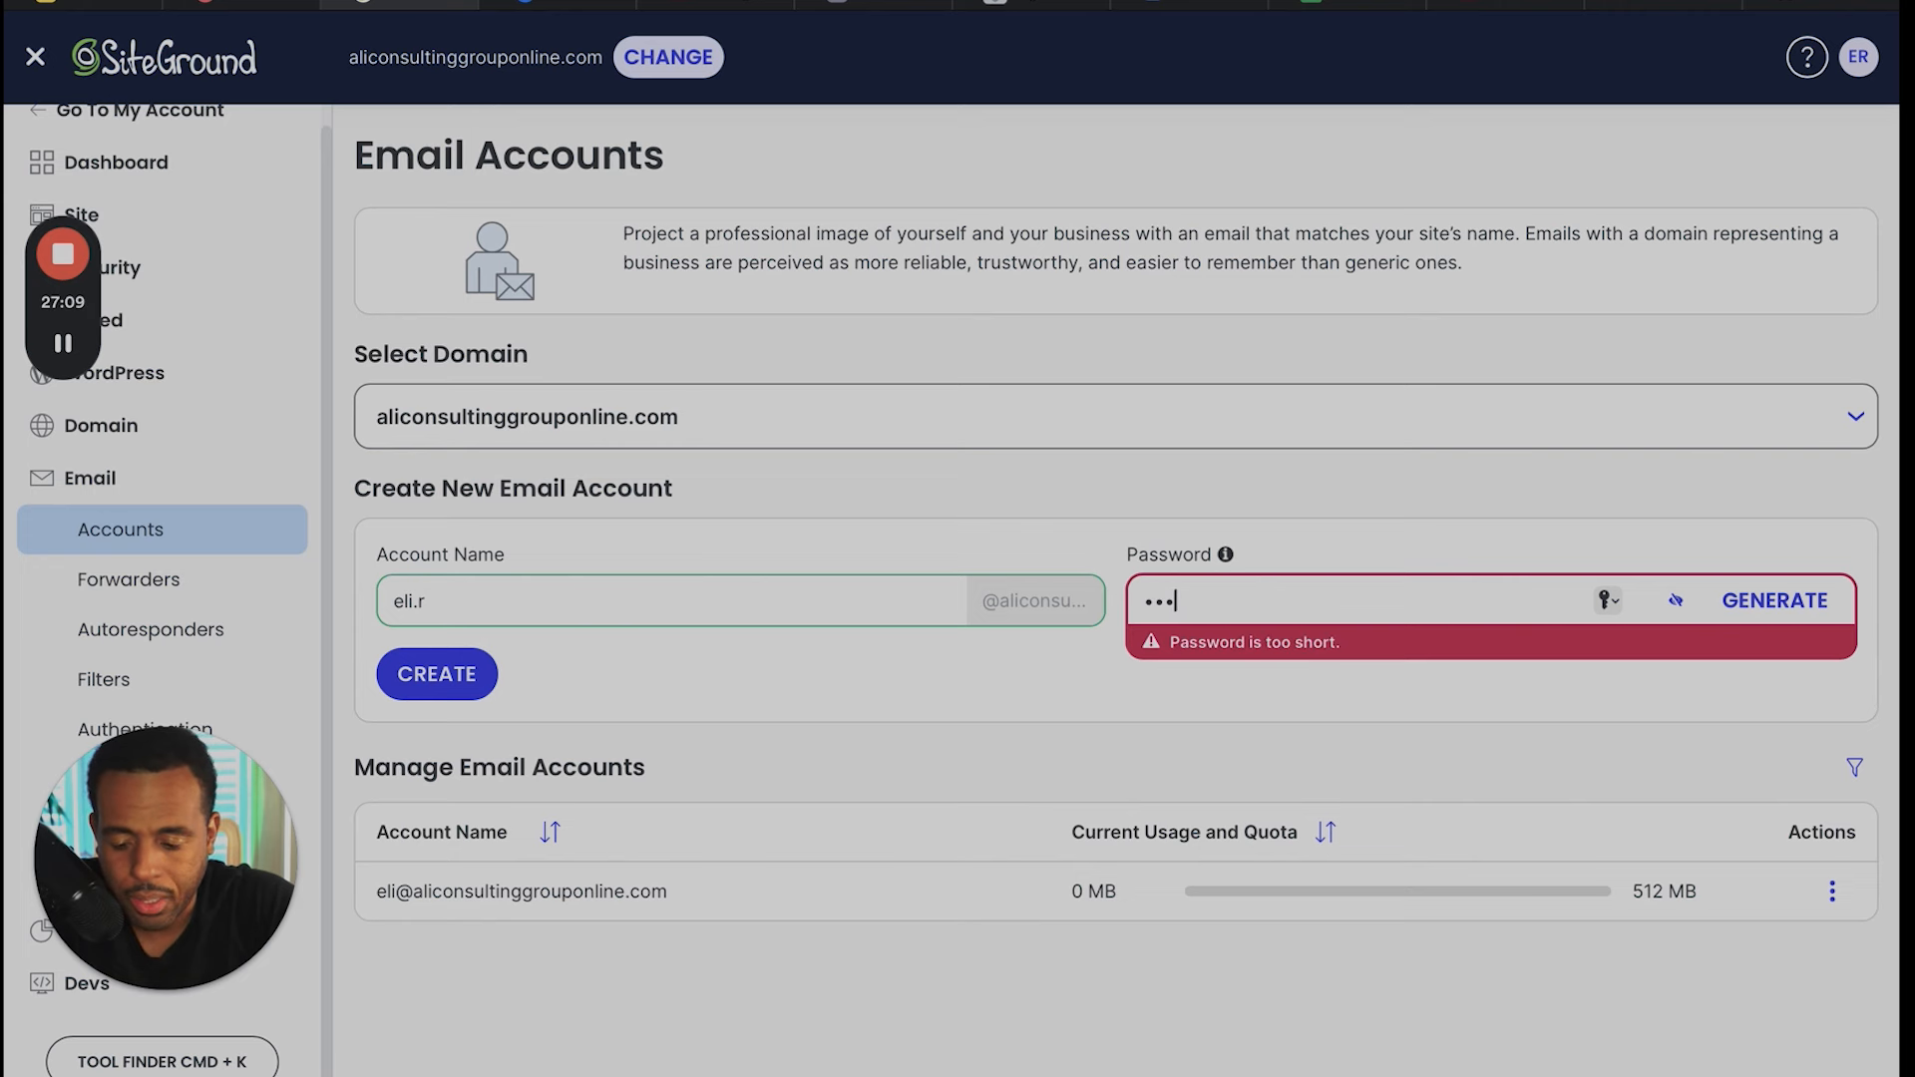
pyautogui.write('••')
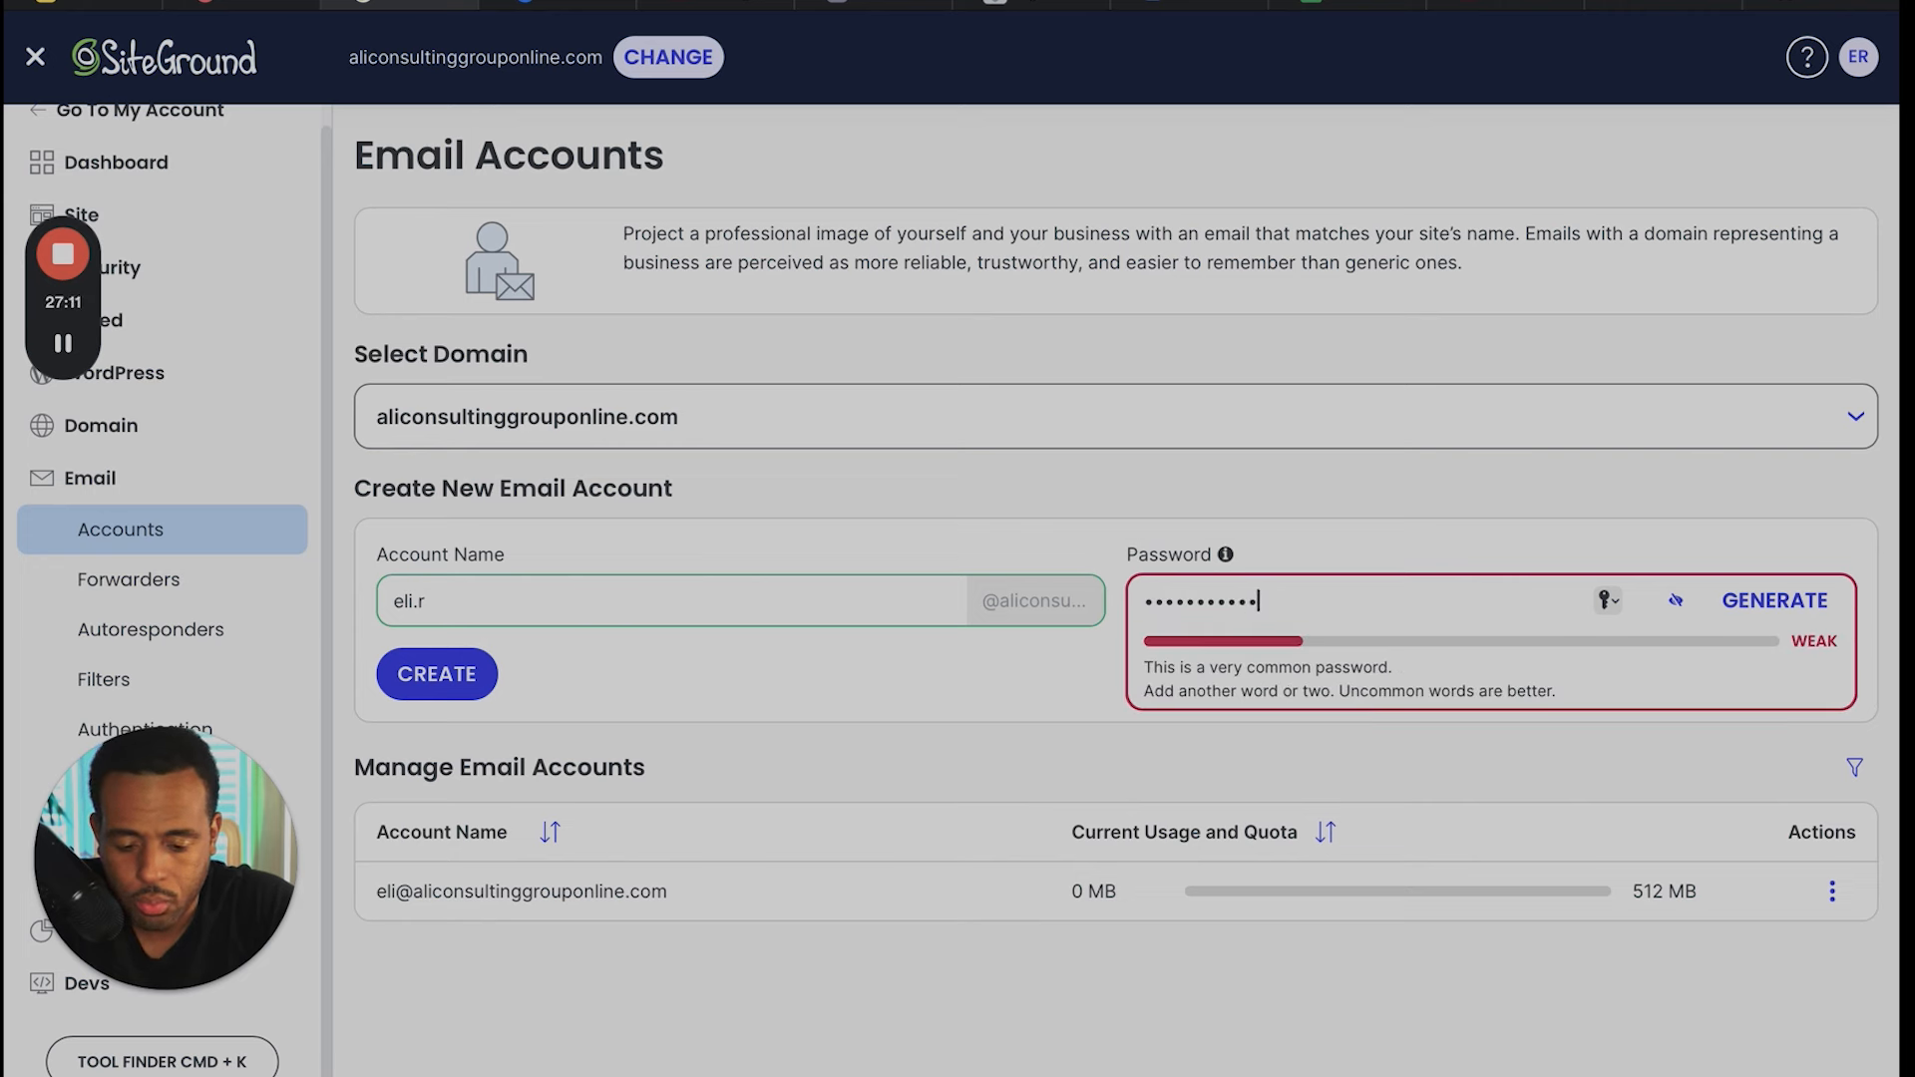
pyautogui.click(1301, 529)
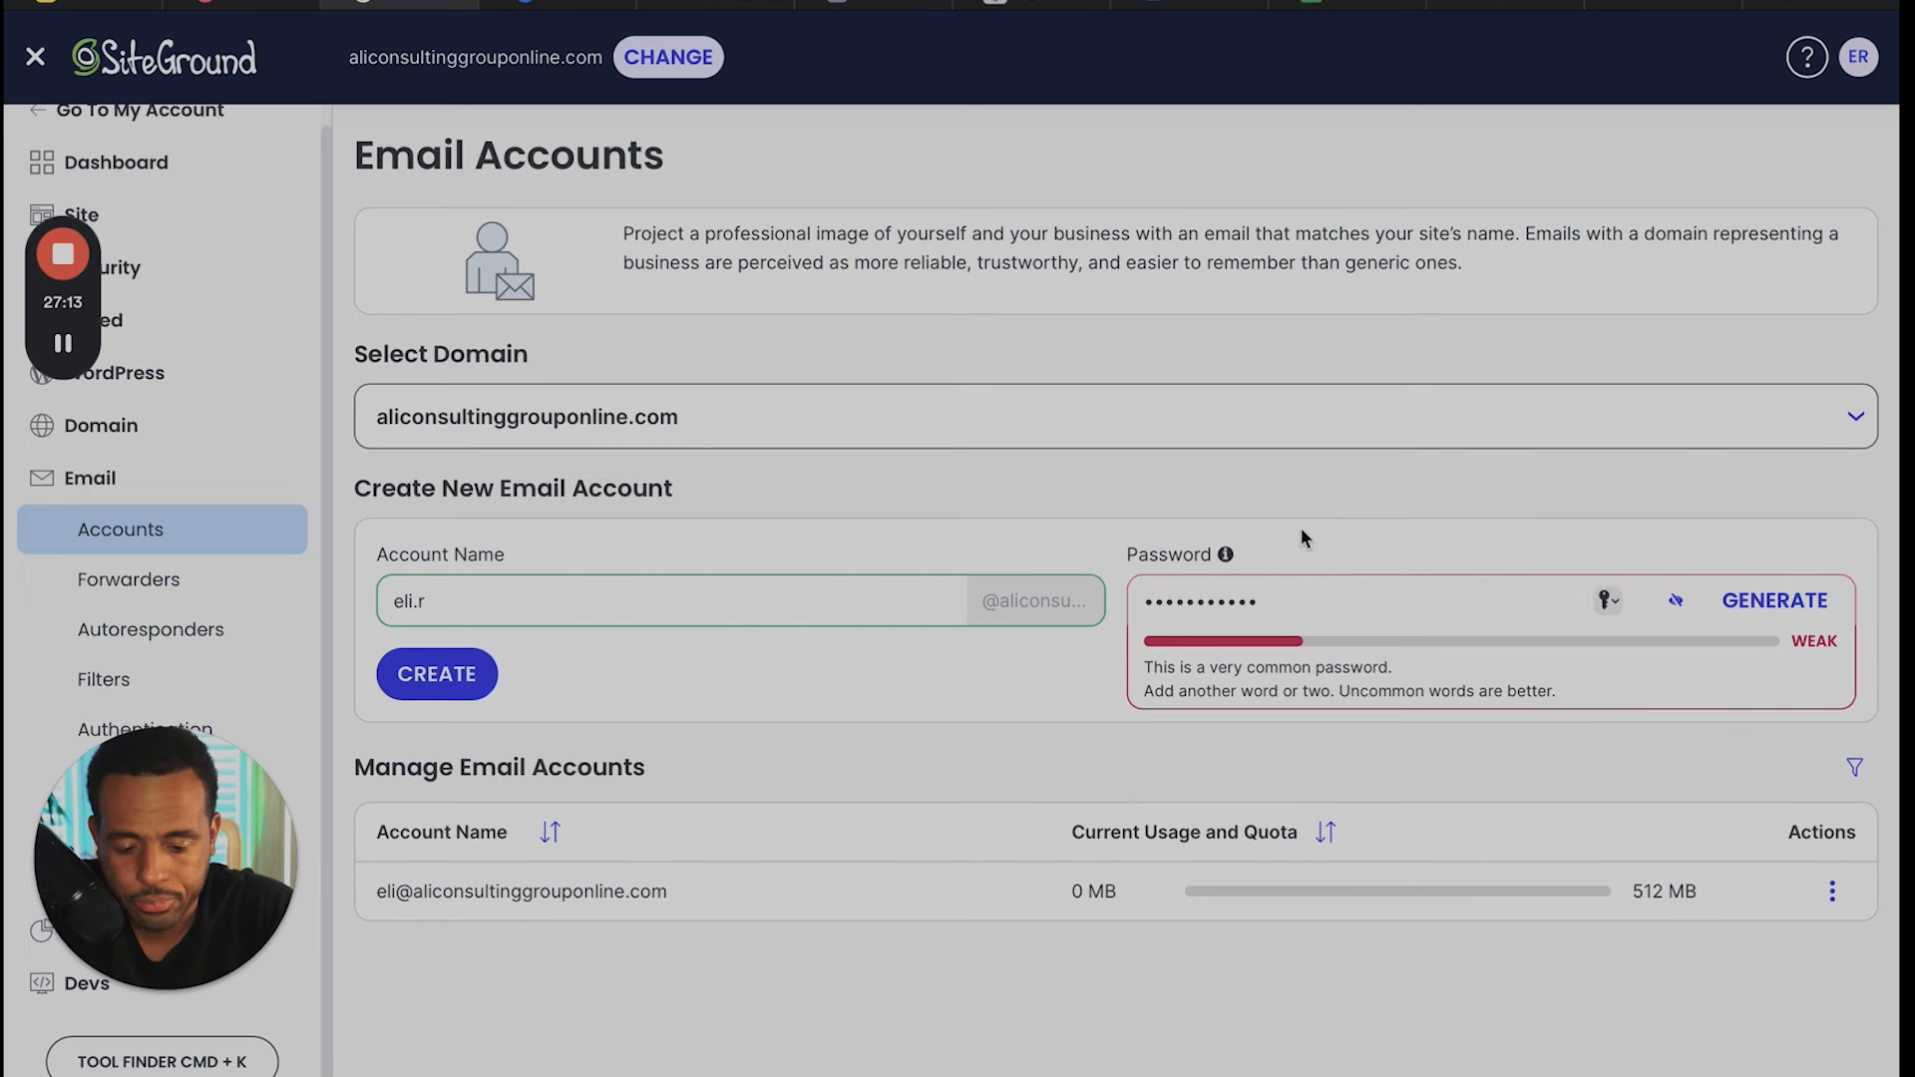
pyautogui.click(446, 678)
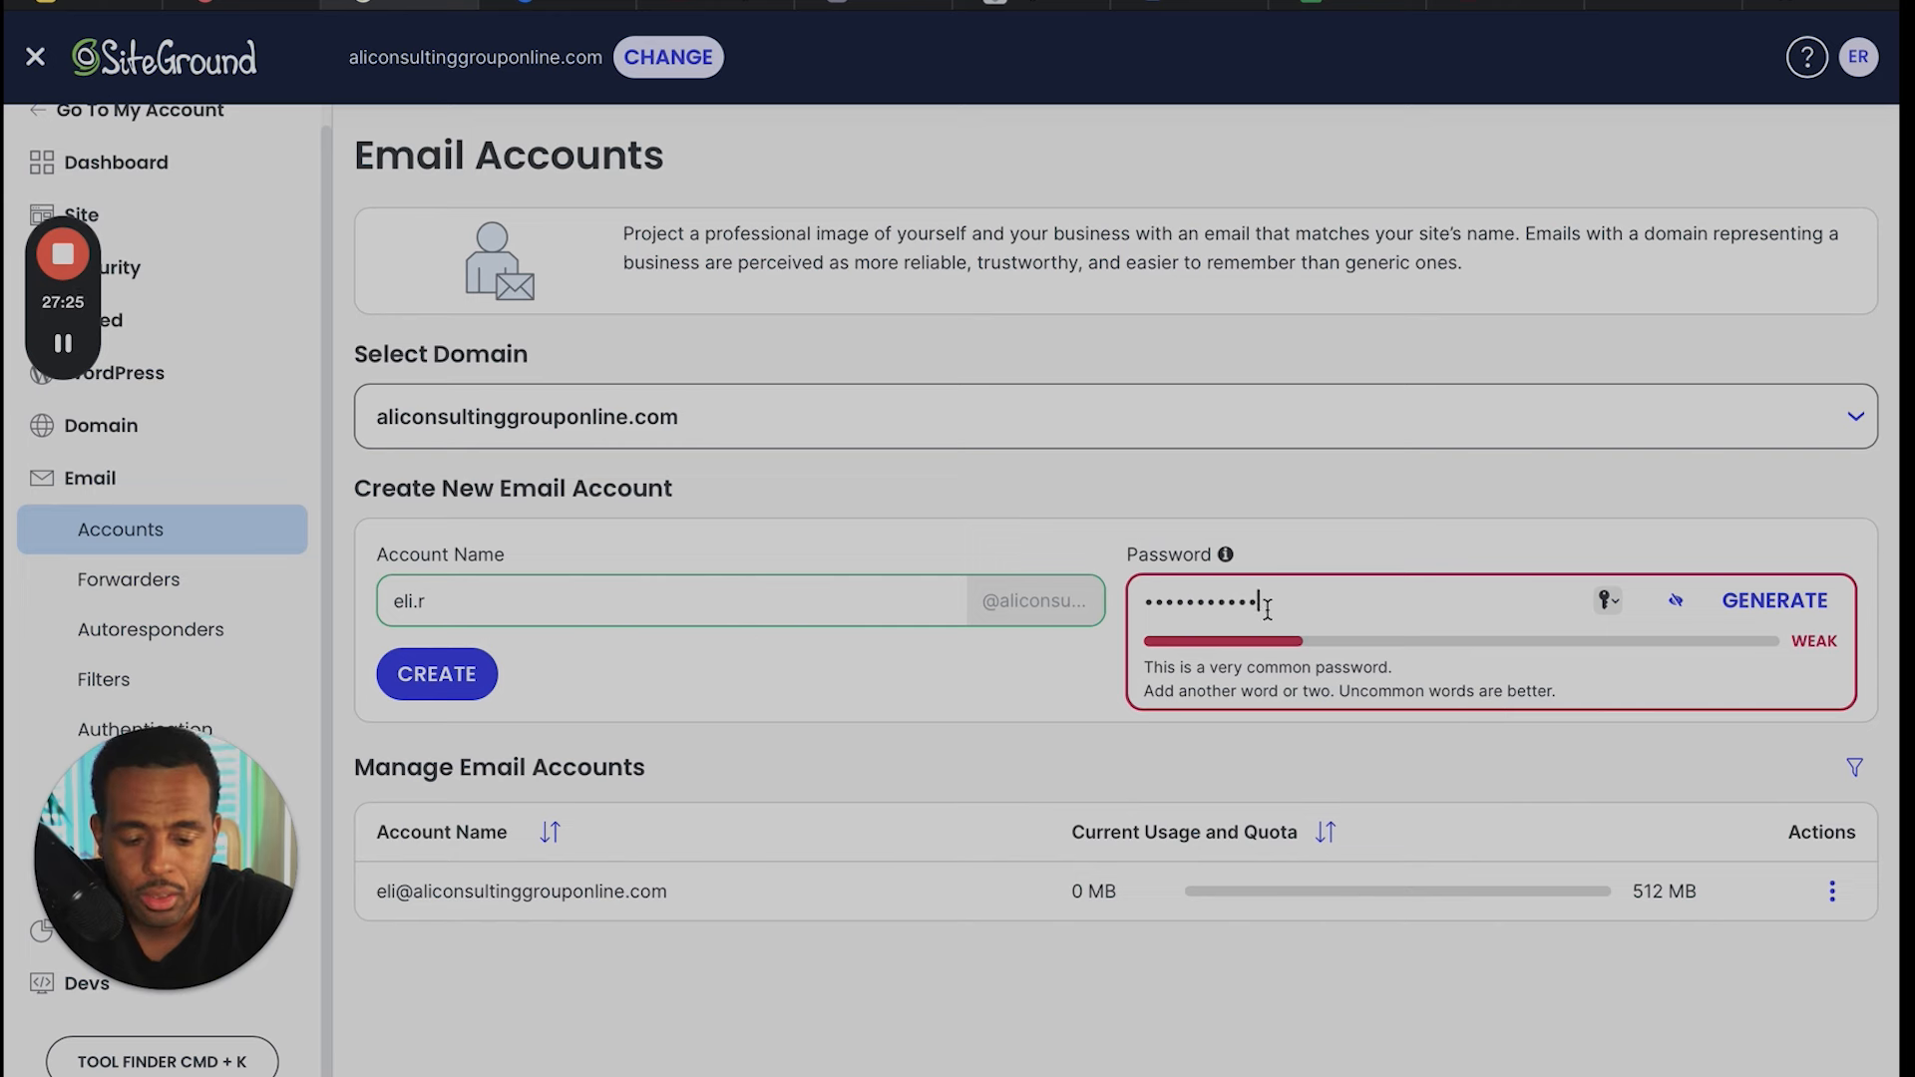
# - Replace the account password with a longer, stronger one and create the email account
pyautogui.moveTo(1263, 604); pyautogui.dragTo(1122, 610)
pyautogui.write('••••••••')
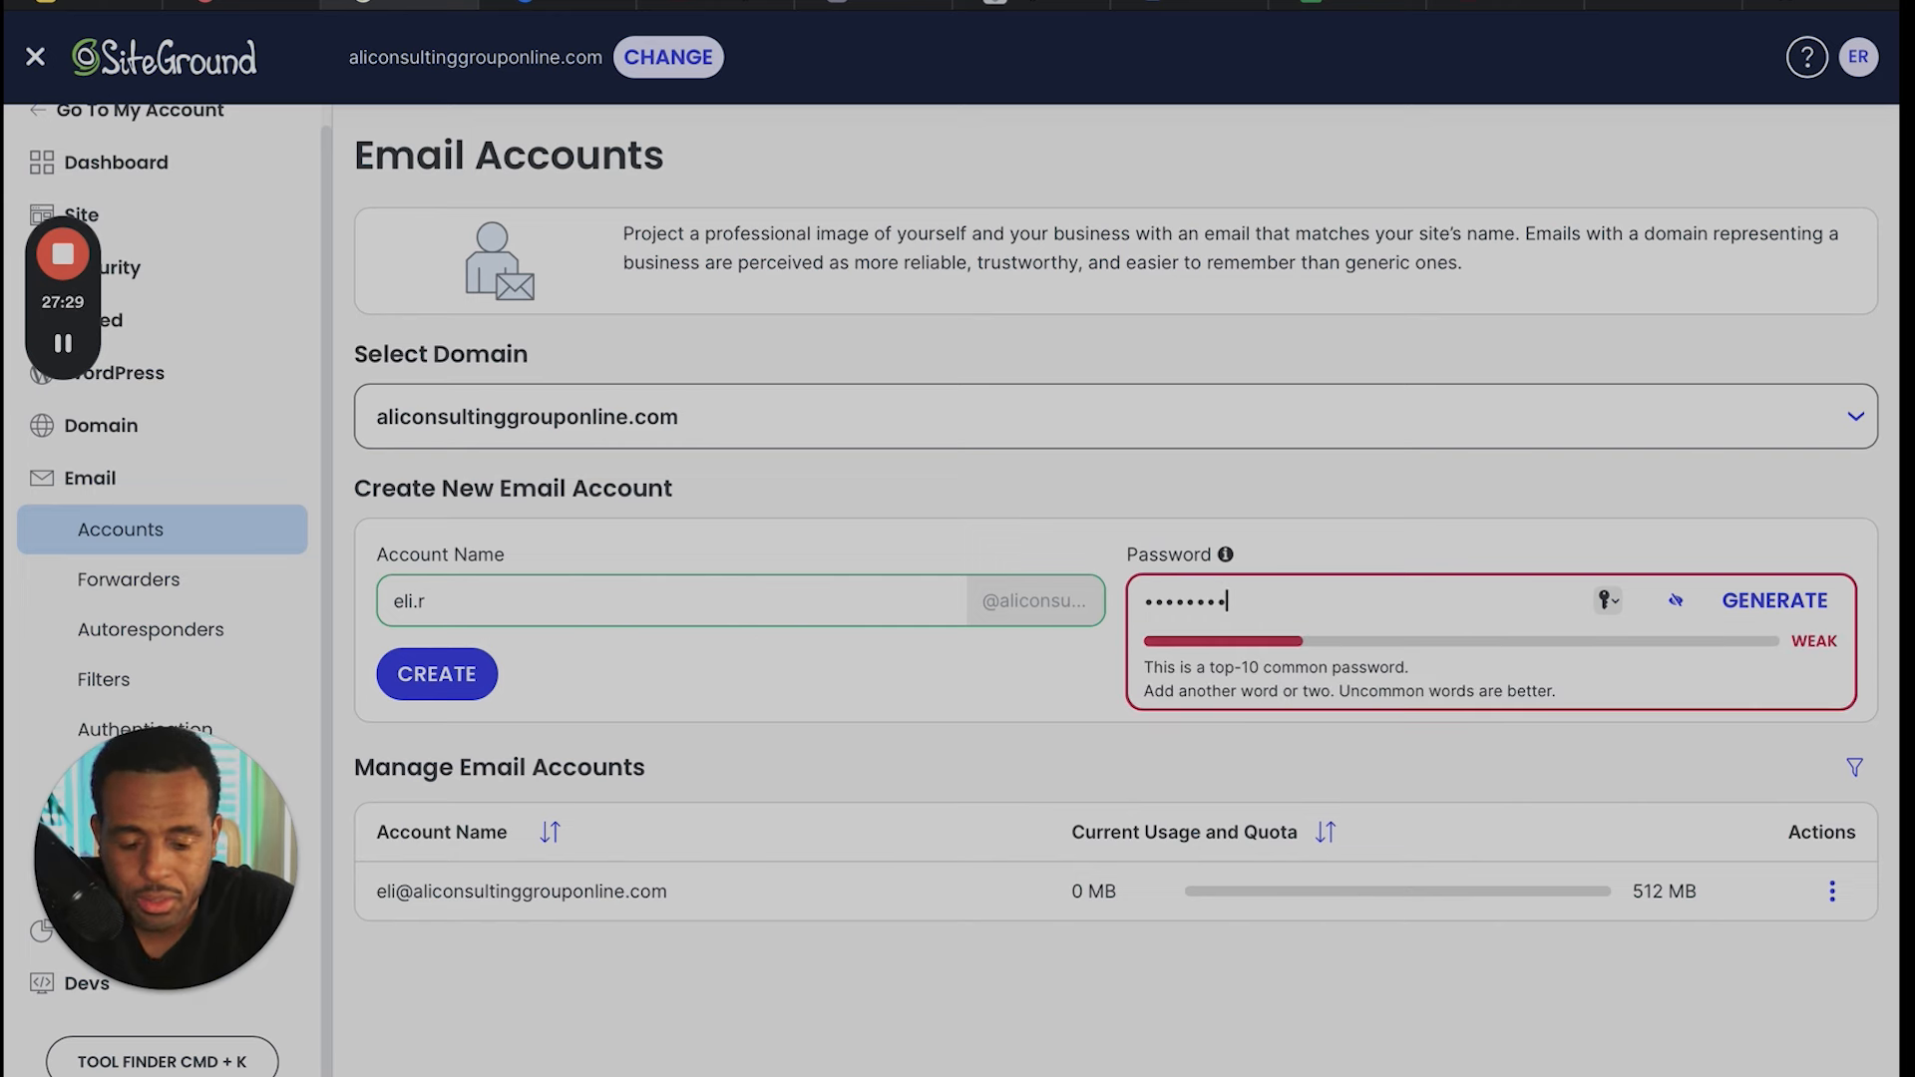
pyautogui.write('••')
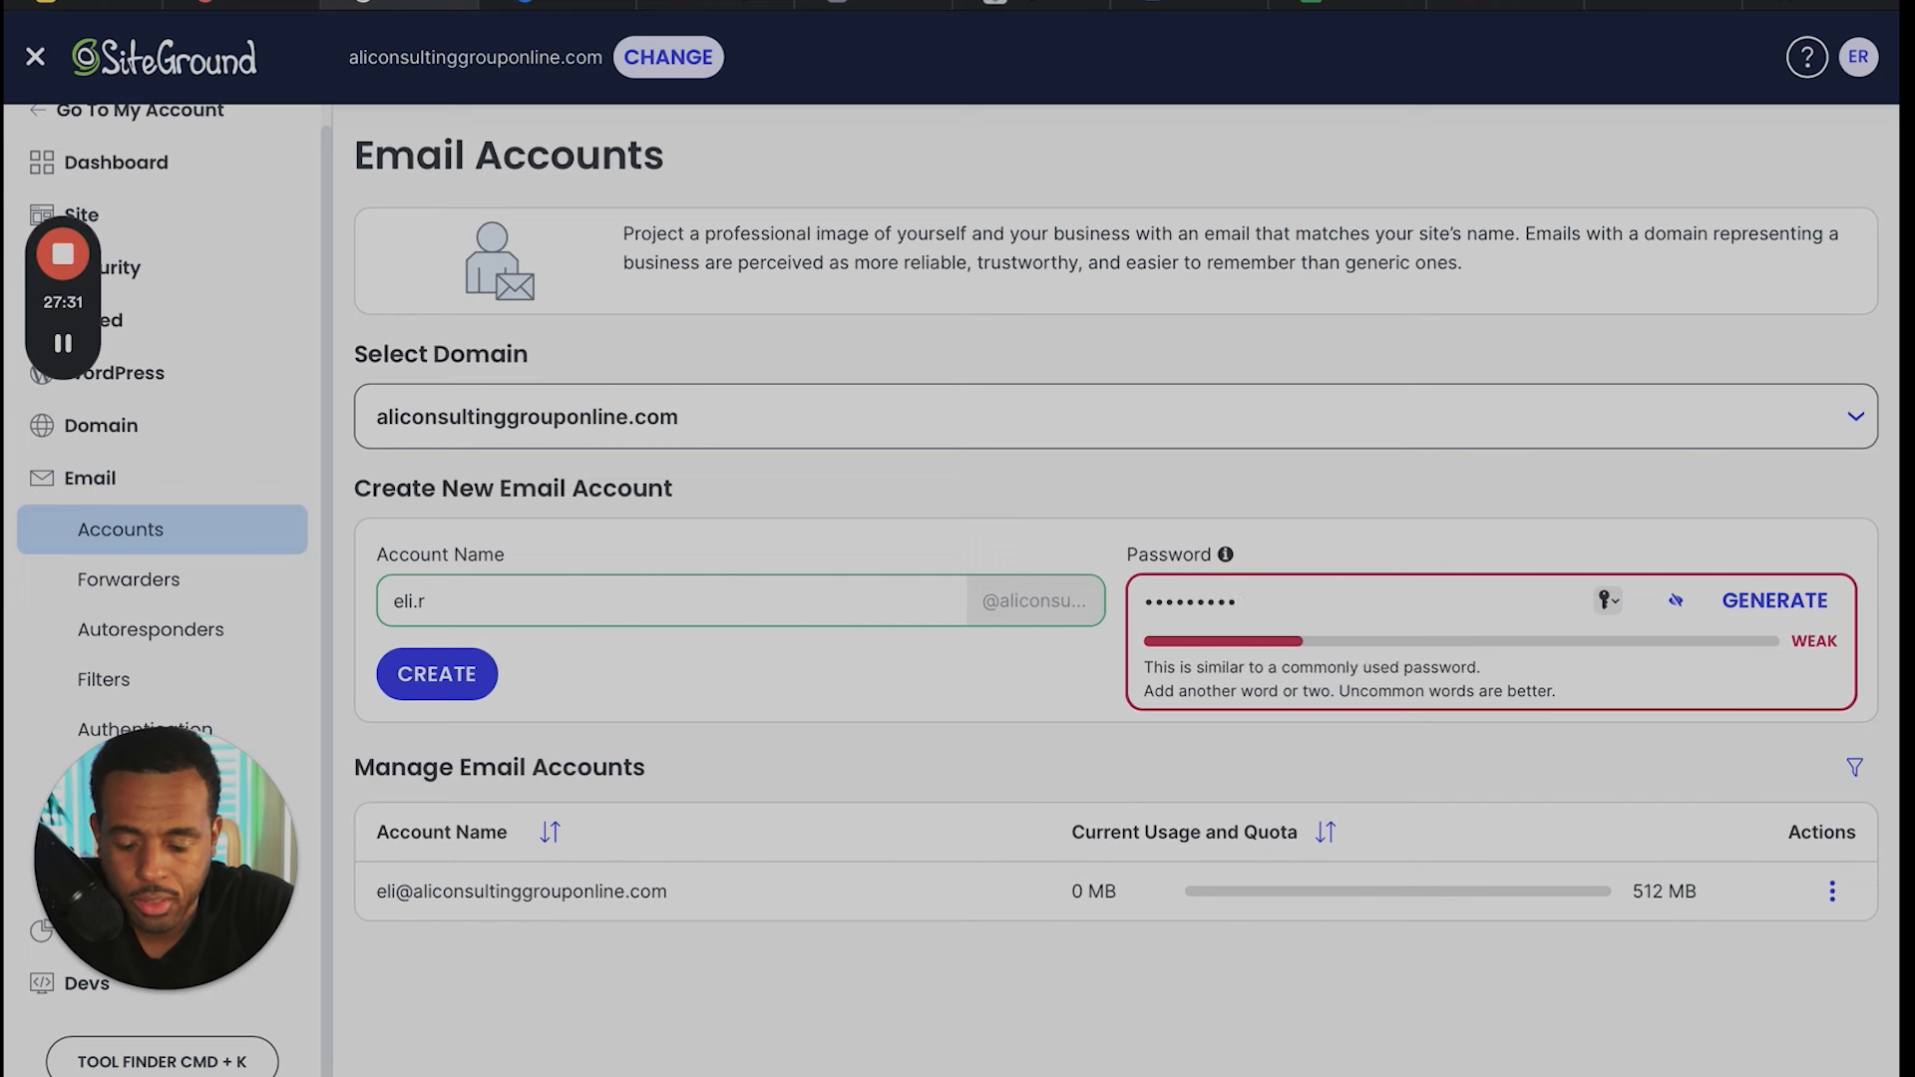
pyautogui.write('••')
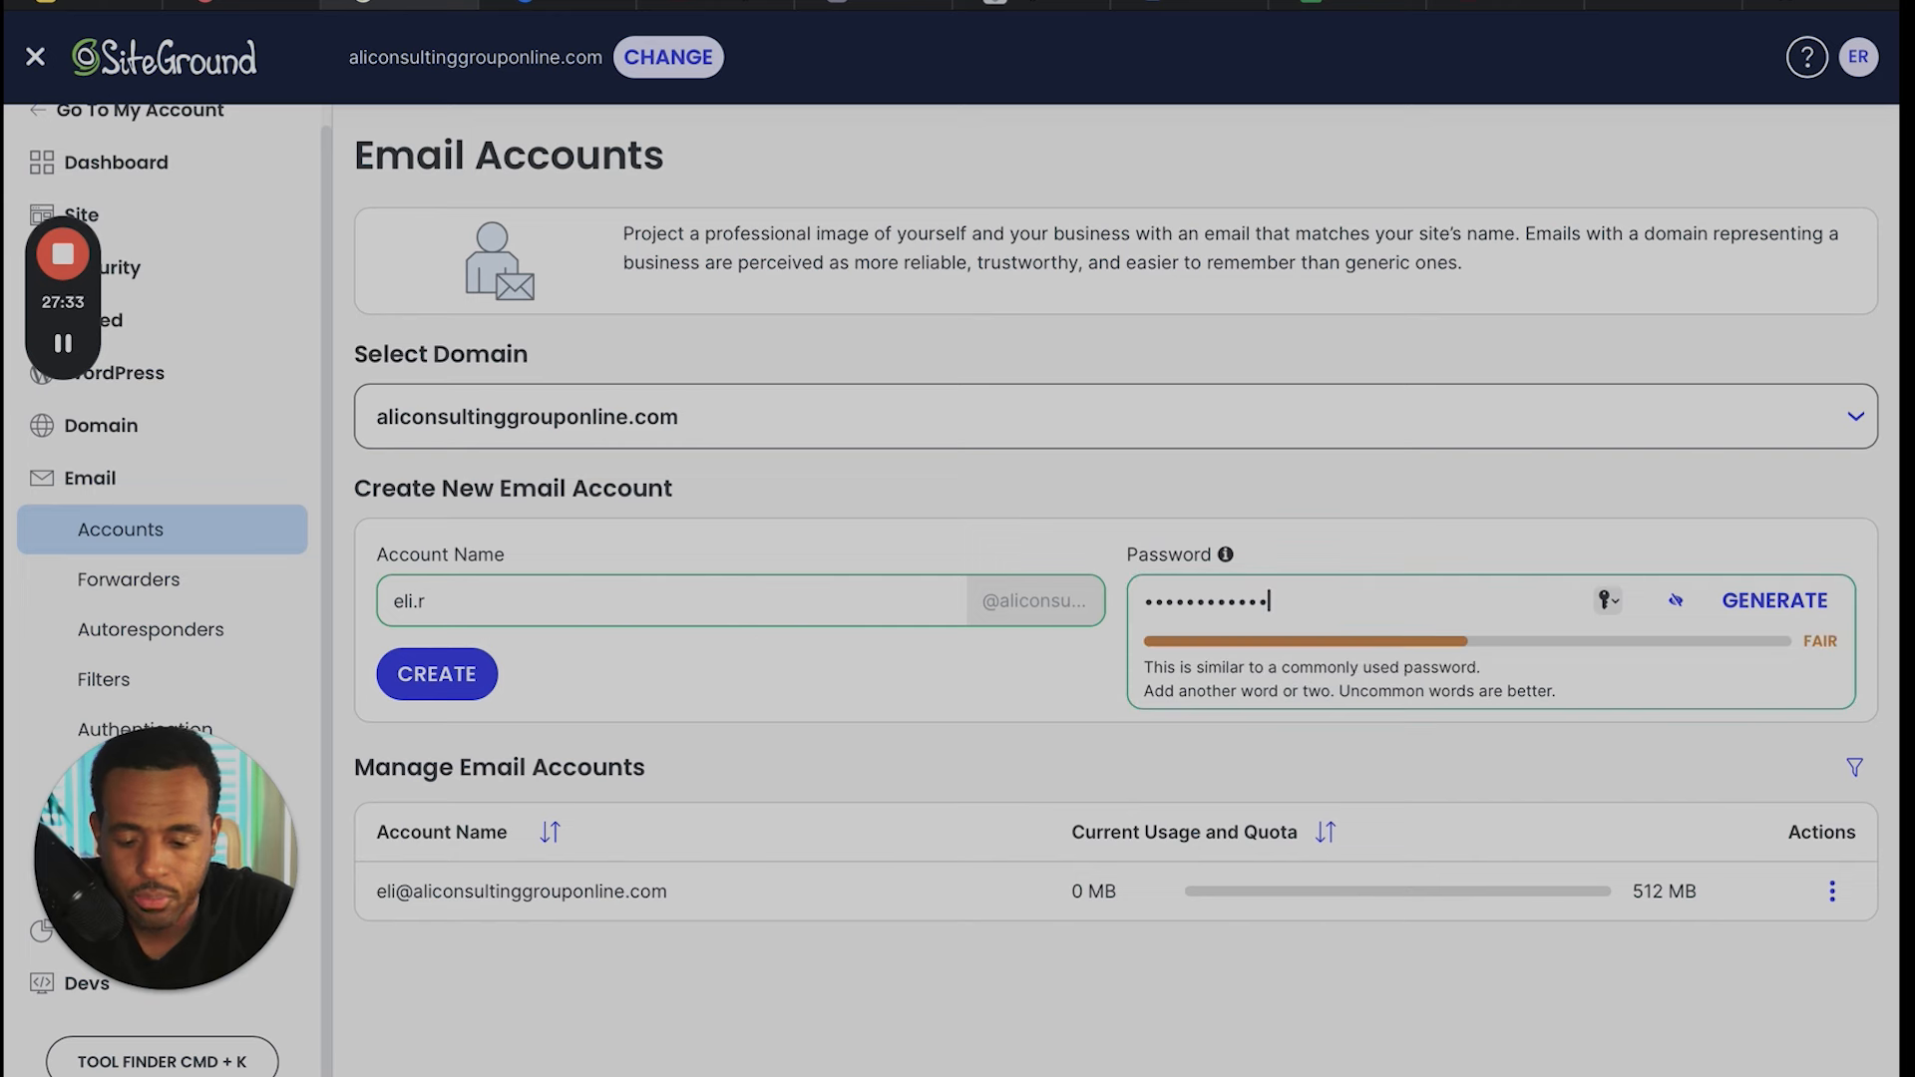
pyautogui.click(456, 688)
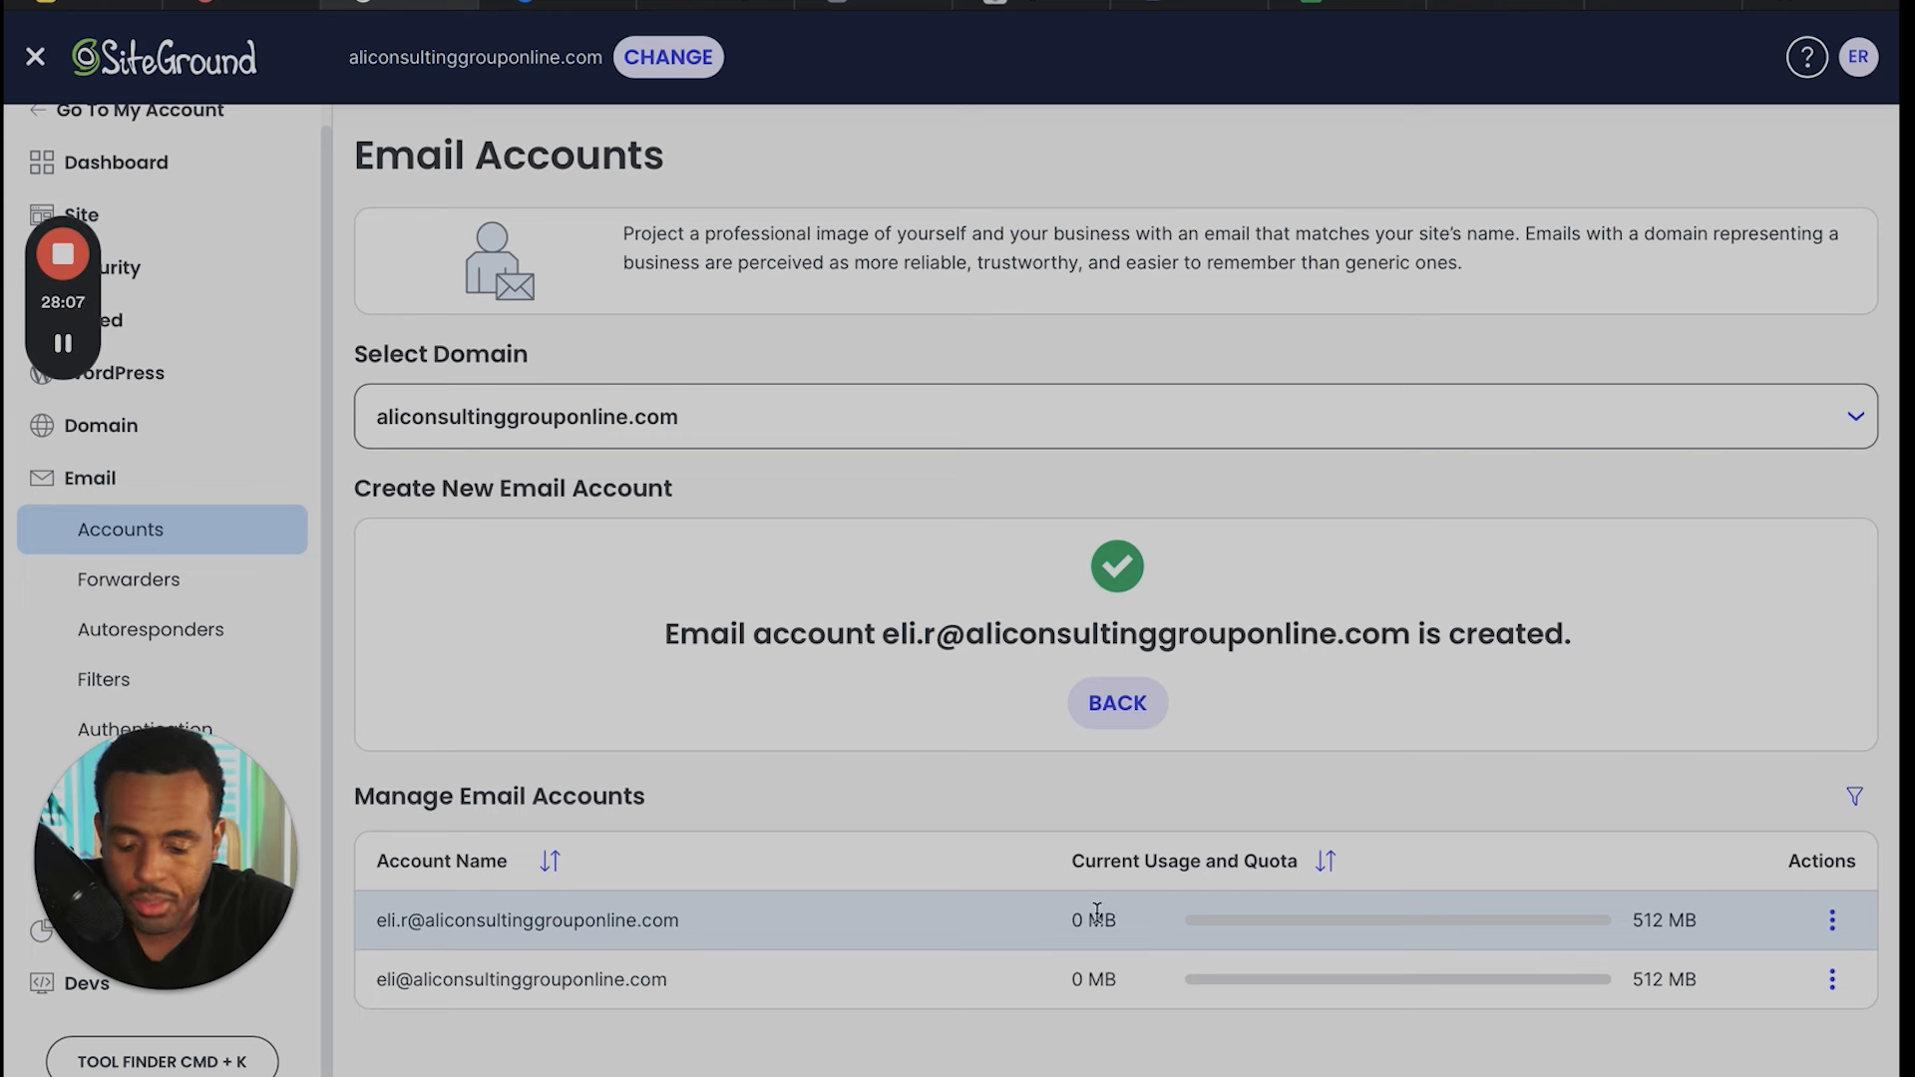
# - Highlight the new email account's current usage and its storage quota in the accounts list
pyautogui.moveTo(1064, 918); pyautogui.dragTo(1121, 924)
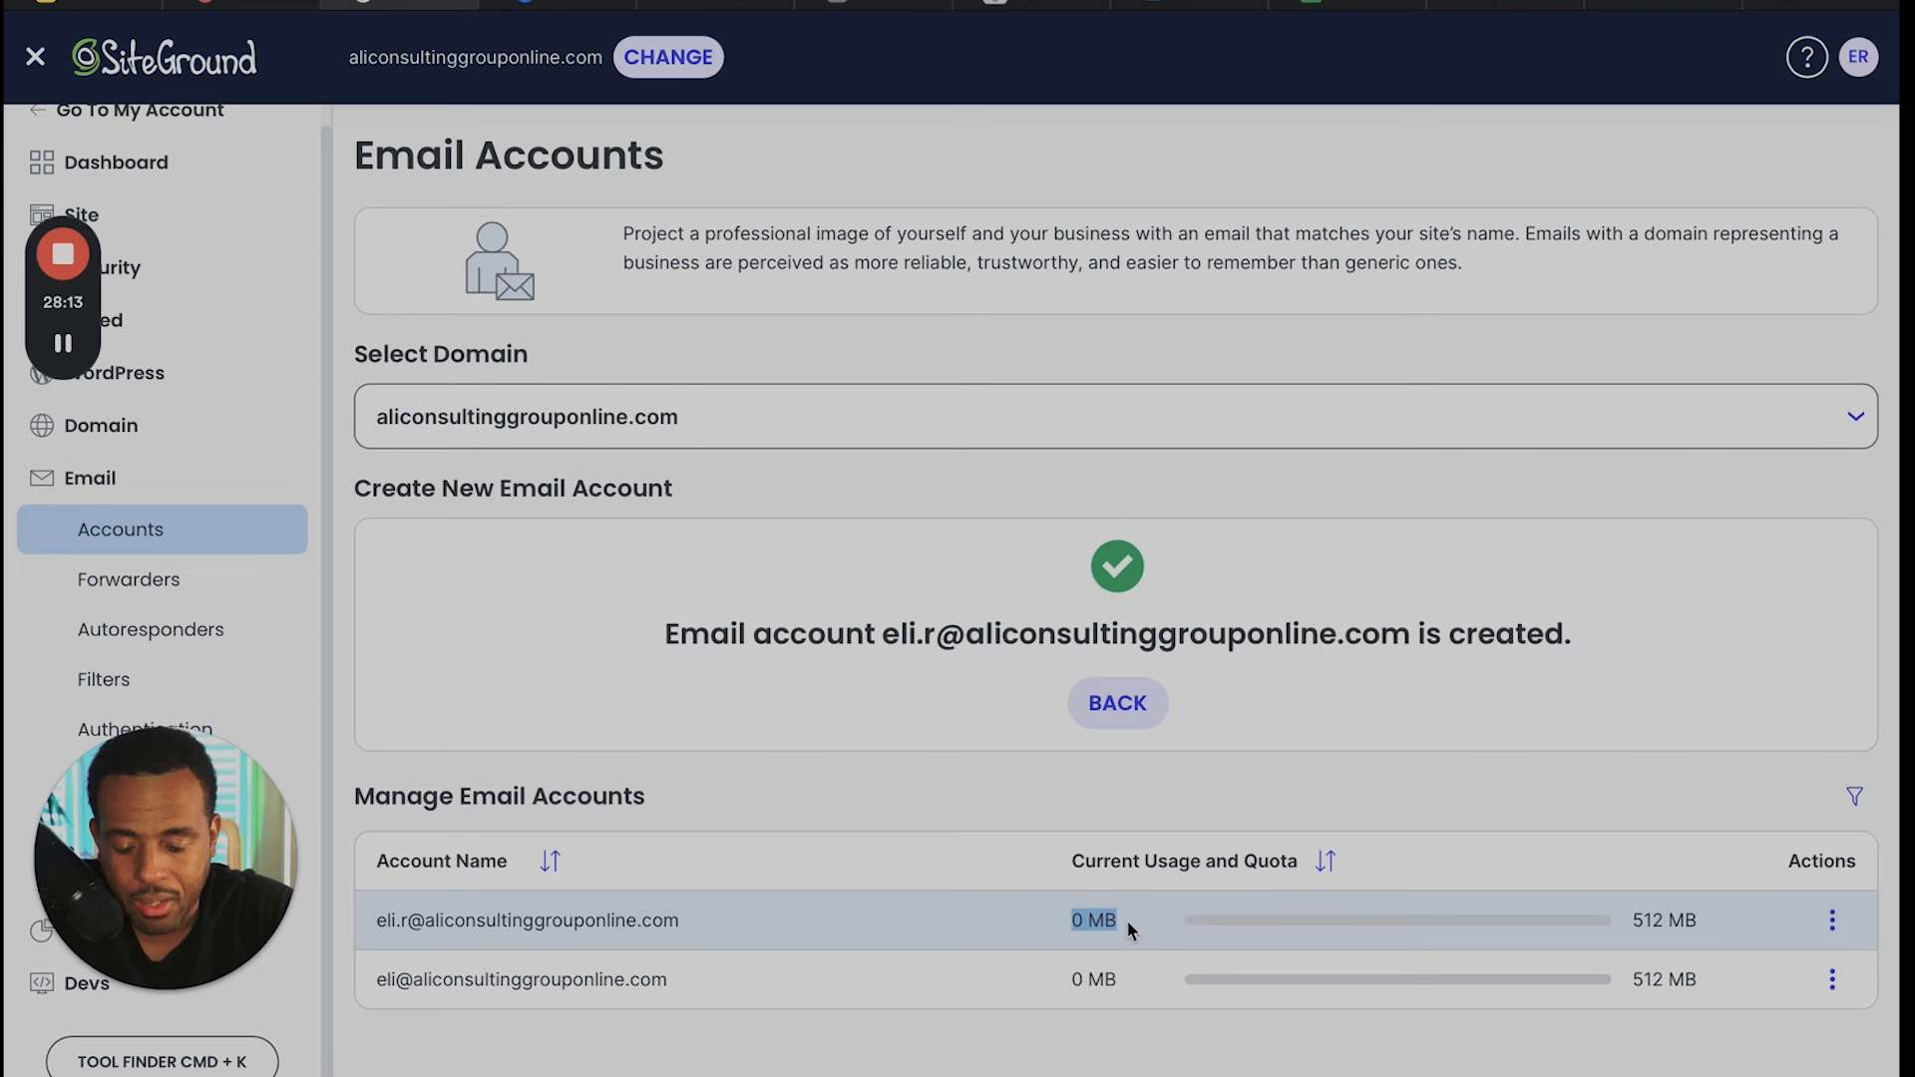
pyautogui.moveTo(1077, 918)
pyautogui.mouseDown()
pyautogui.moveTo(1052, 903)
pyautogui.moveTo(1114, 918)
pyautogui.mouseUp()
pyautogui.click(1118, 920)
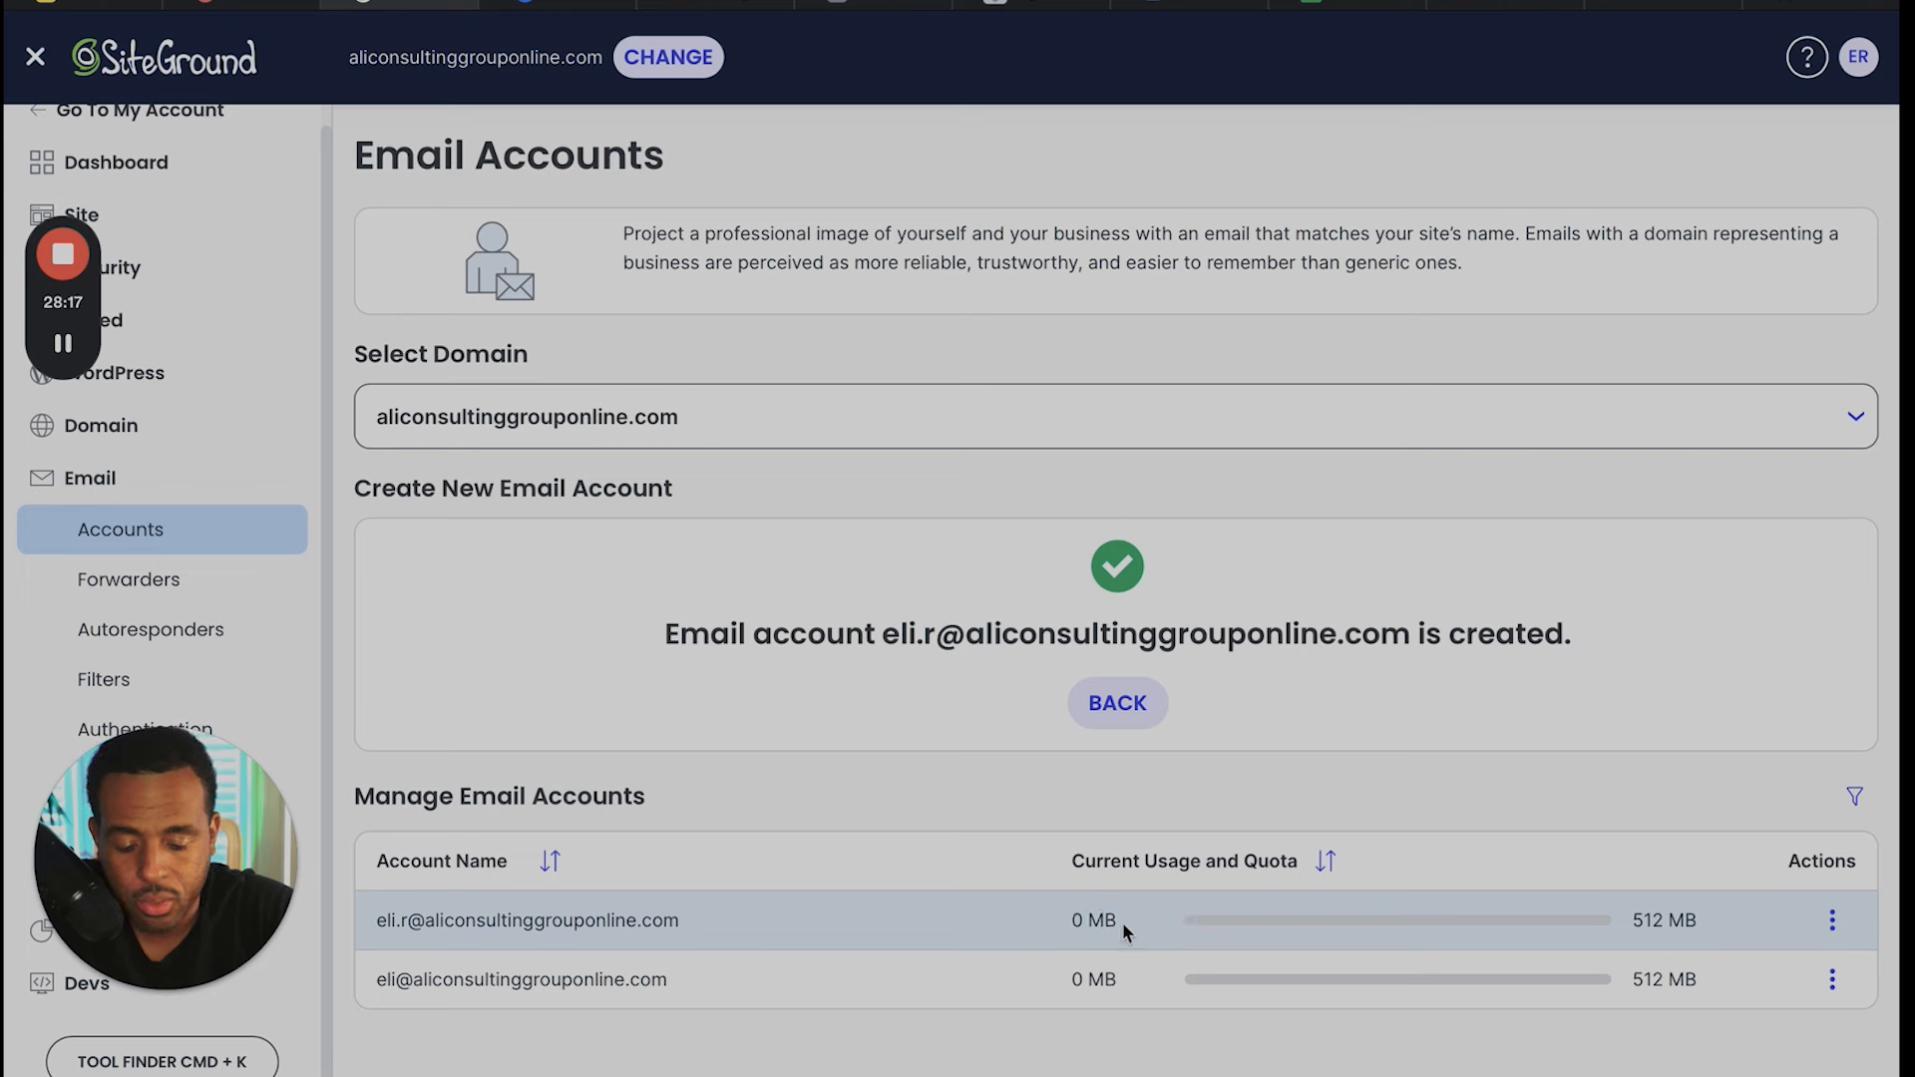
pyautogui.moveTo(1636, 919); pyautogui.dragTo(1705, 923)
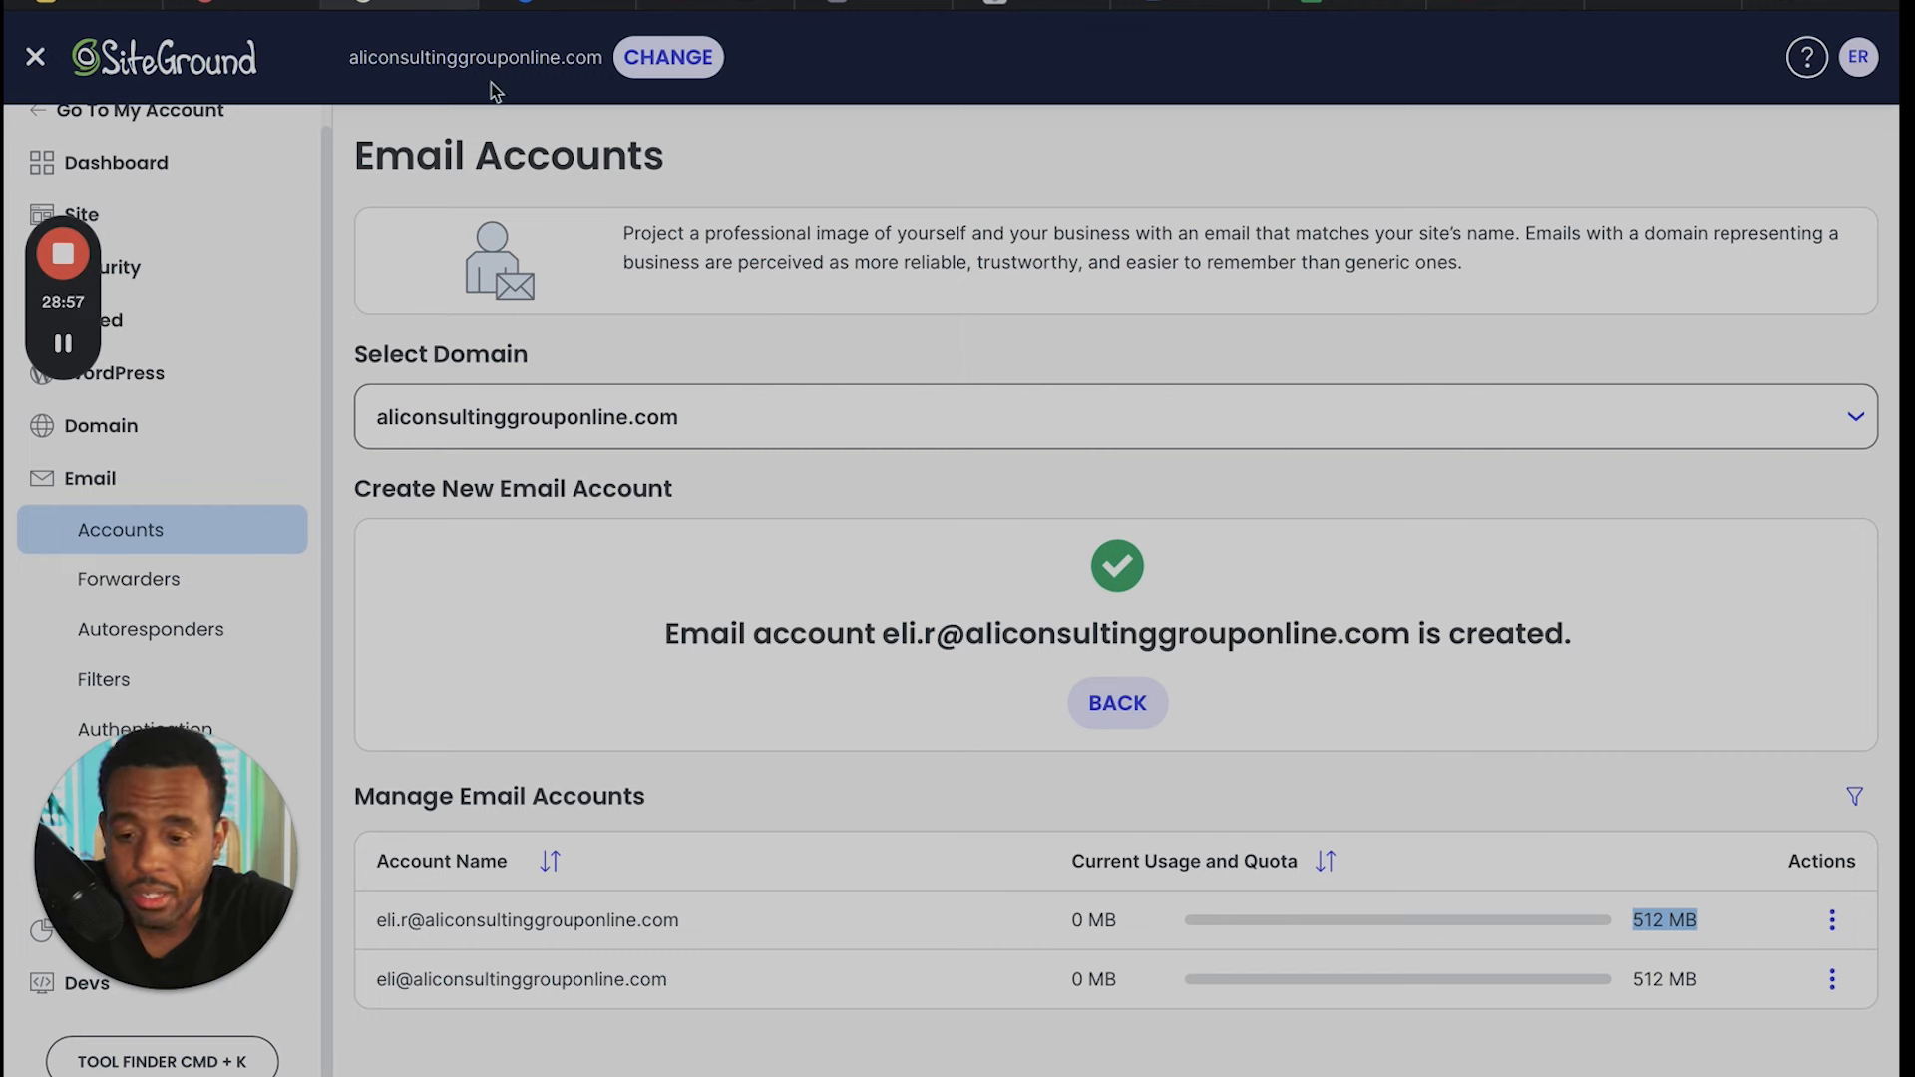
# - Switch past the Porkbun domain page to the cold email infrastructure flowchart in Miro
pyautogui.click(246, 4)
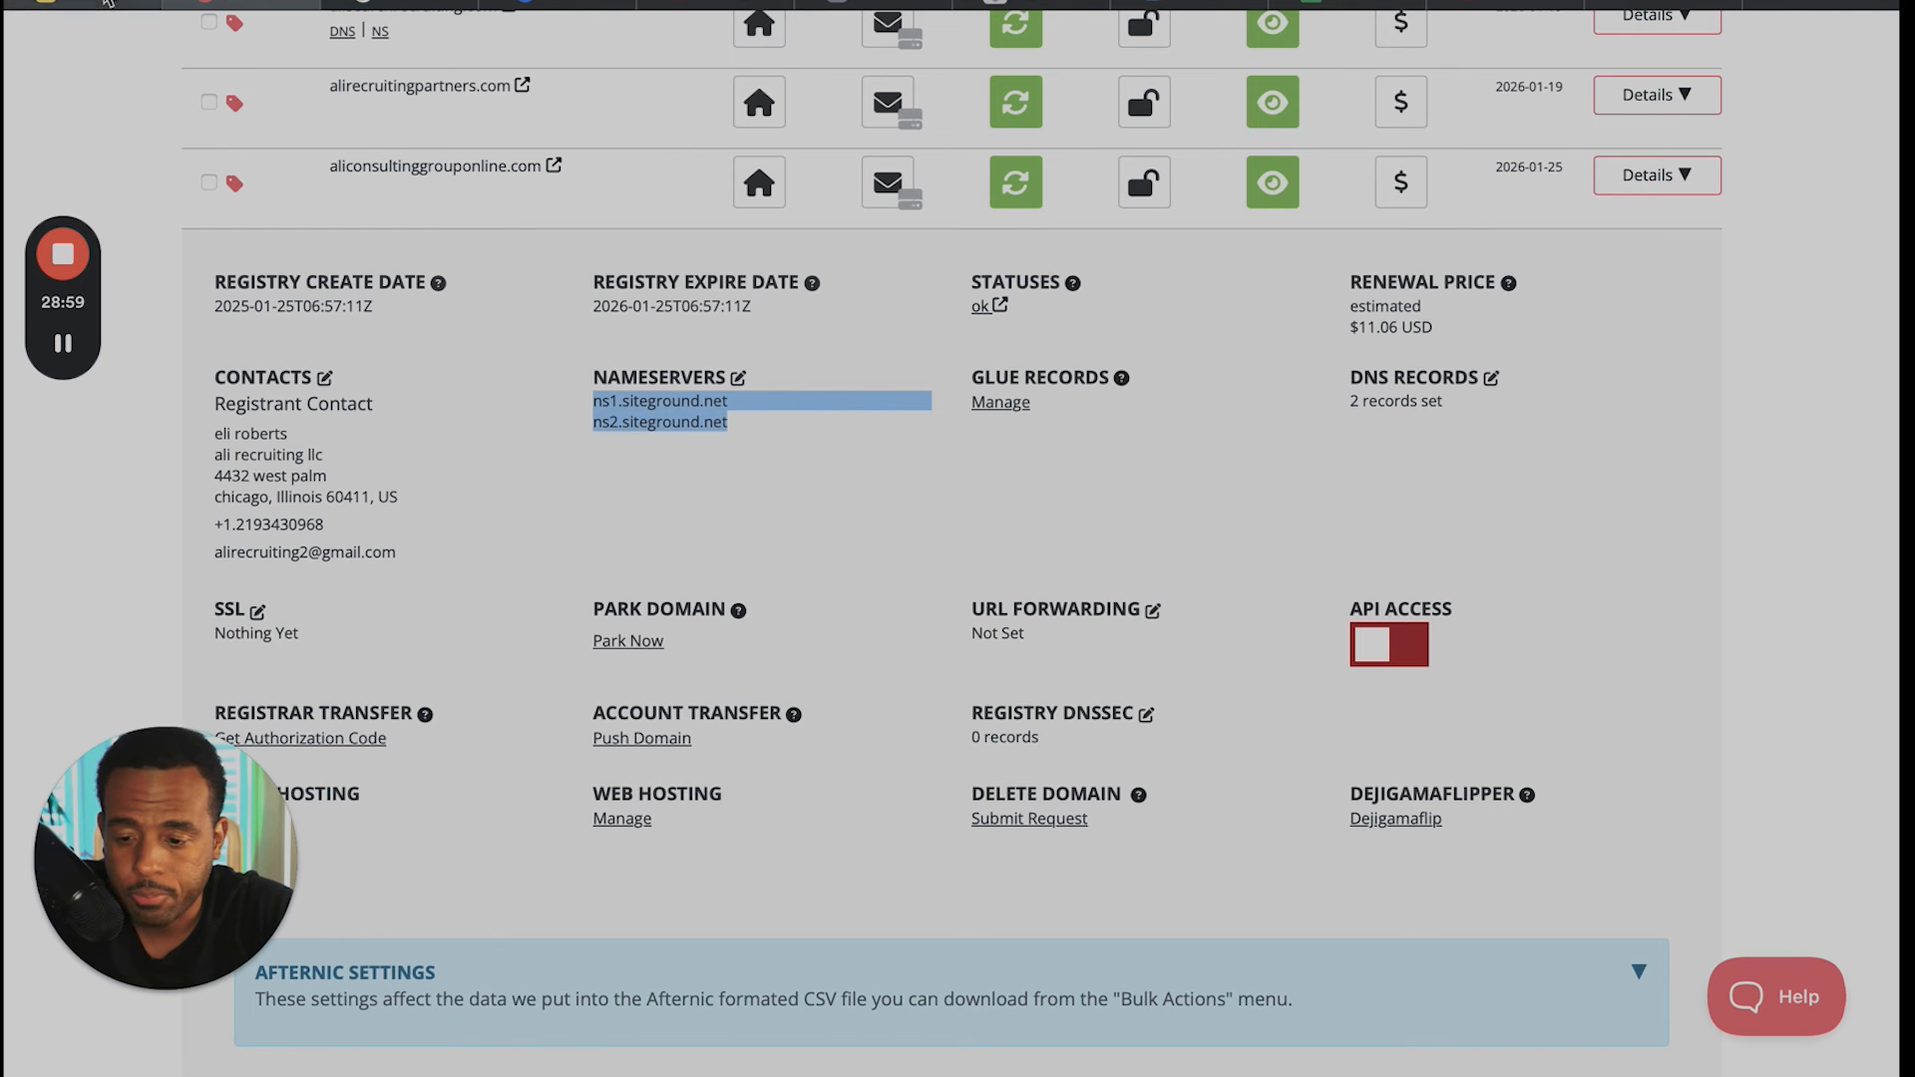
pyautogui.click(105, 5)
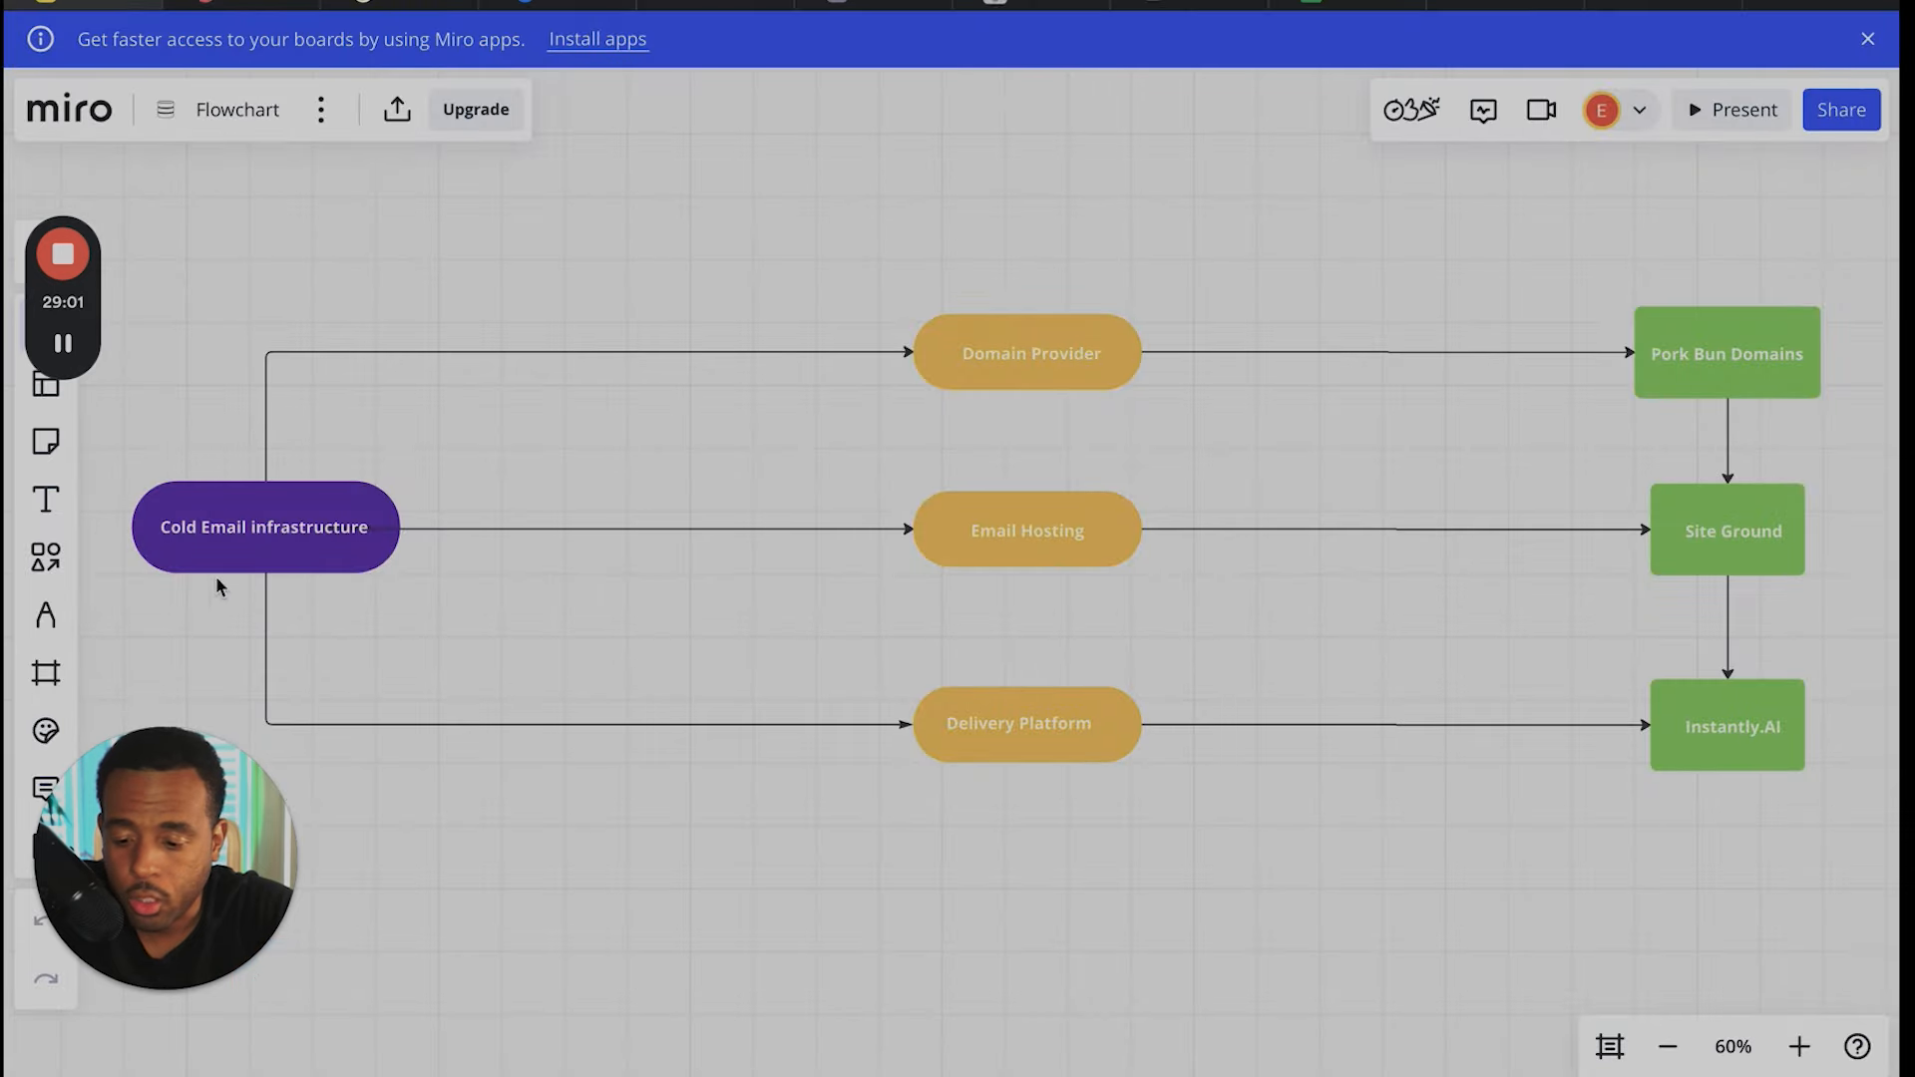
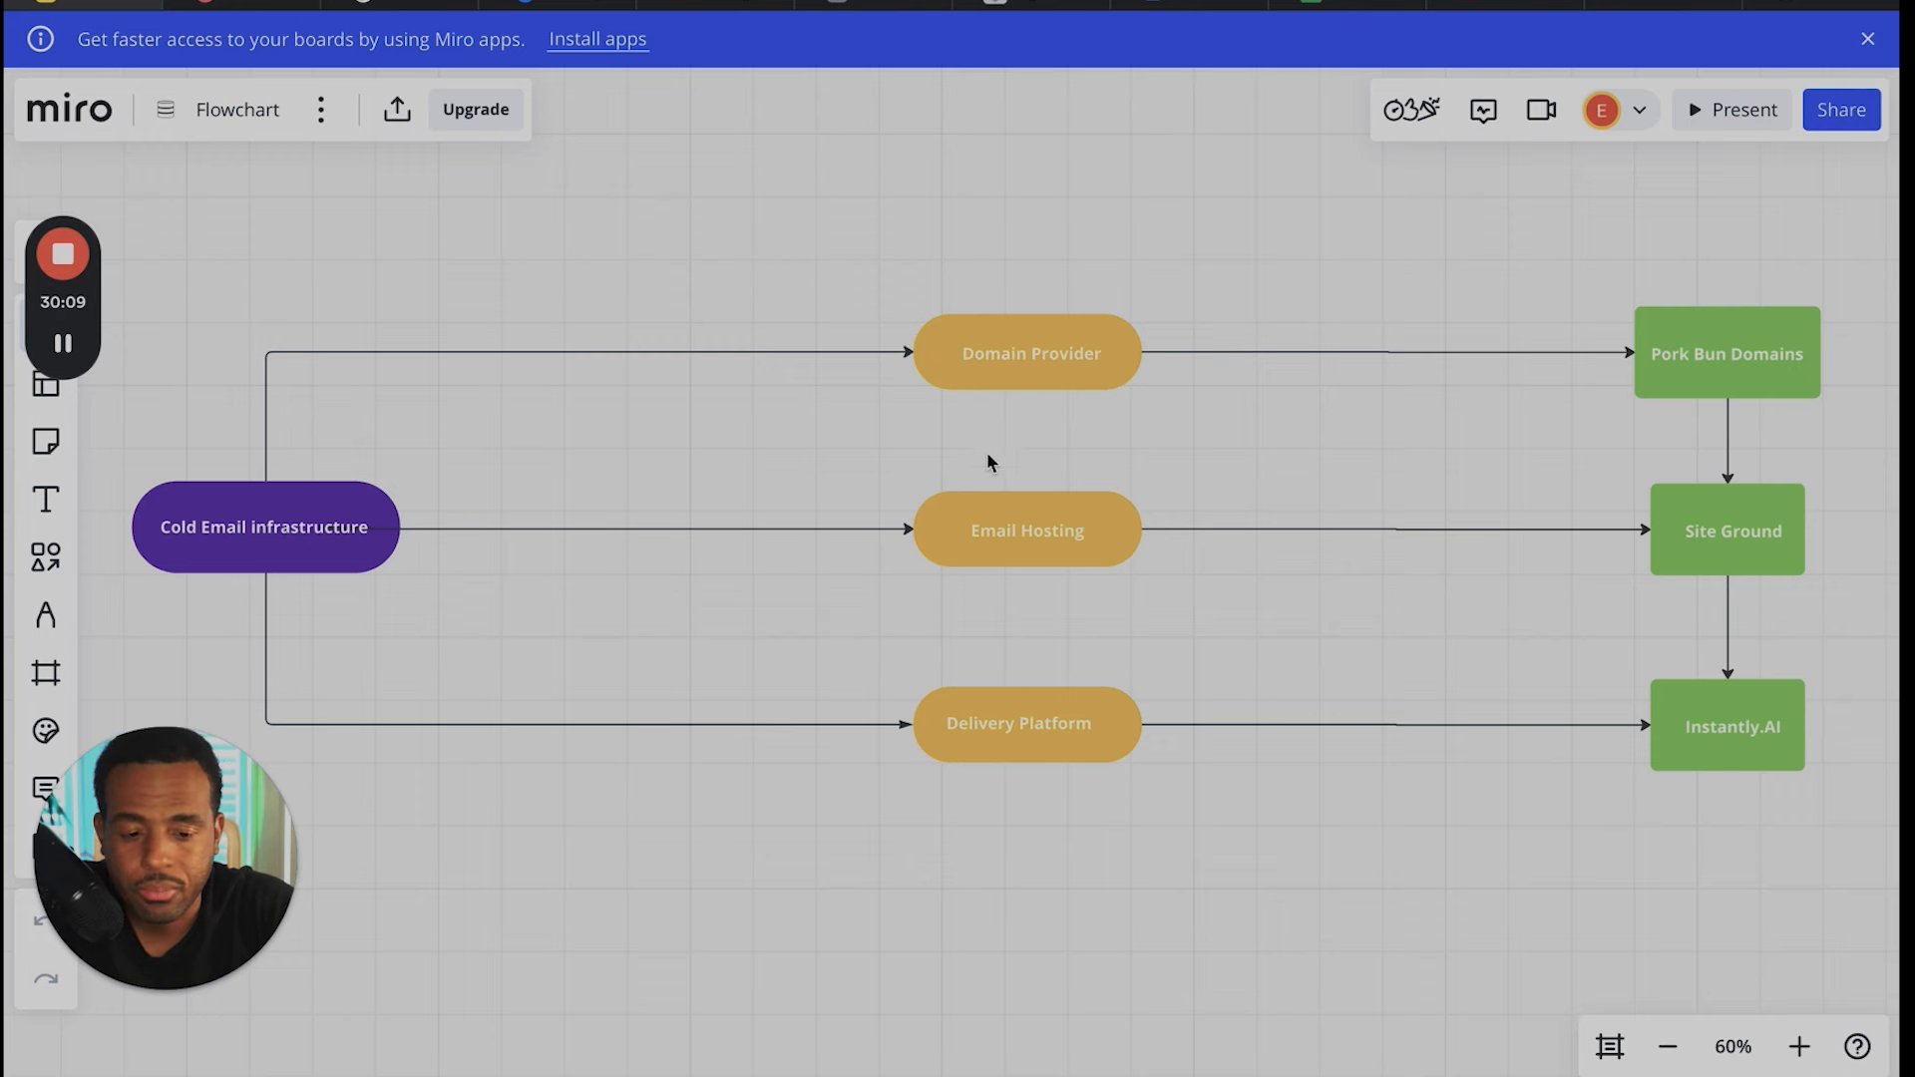
# - Switch to the Instantly email accounts and look through the list, loading more entries, to examine warmup counts, sending limits and health scores
pyautogui.click(565, 7)
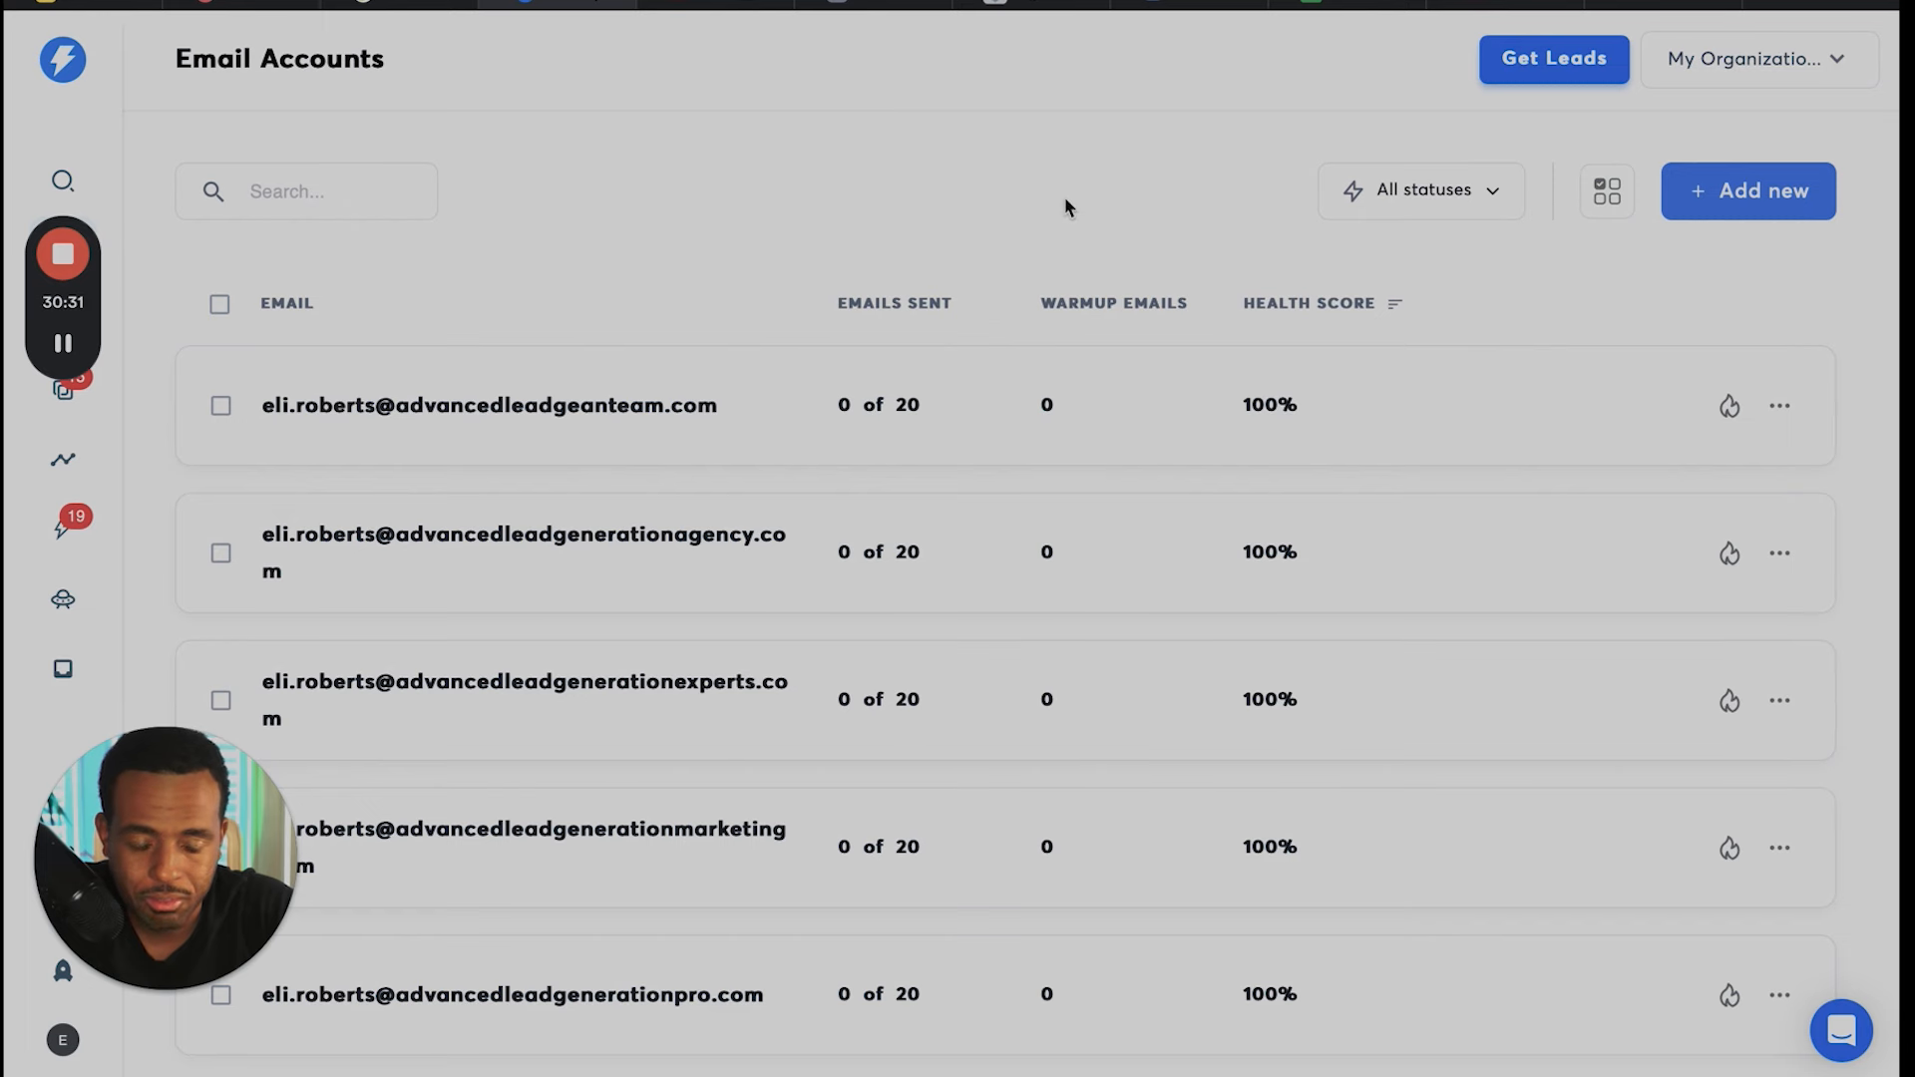
pyautogui.scroll(-10, 1121, 676)
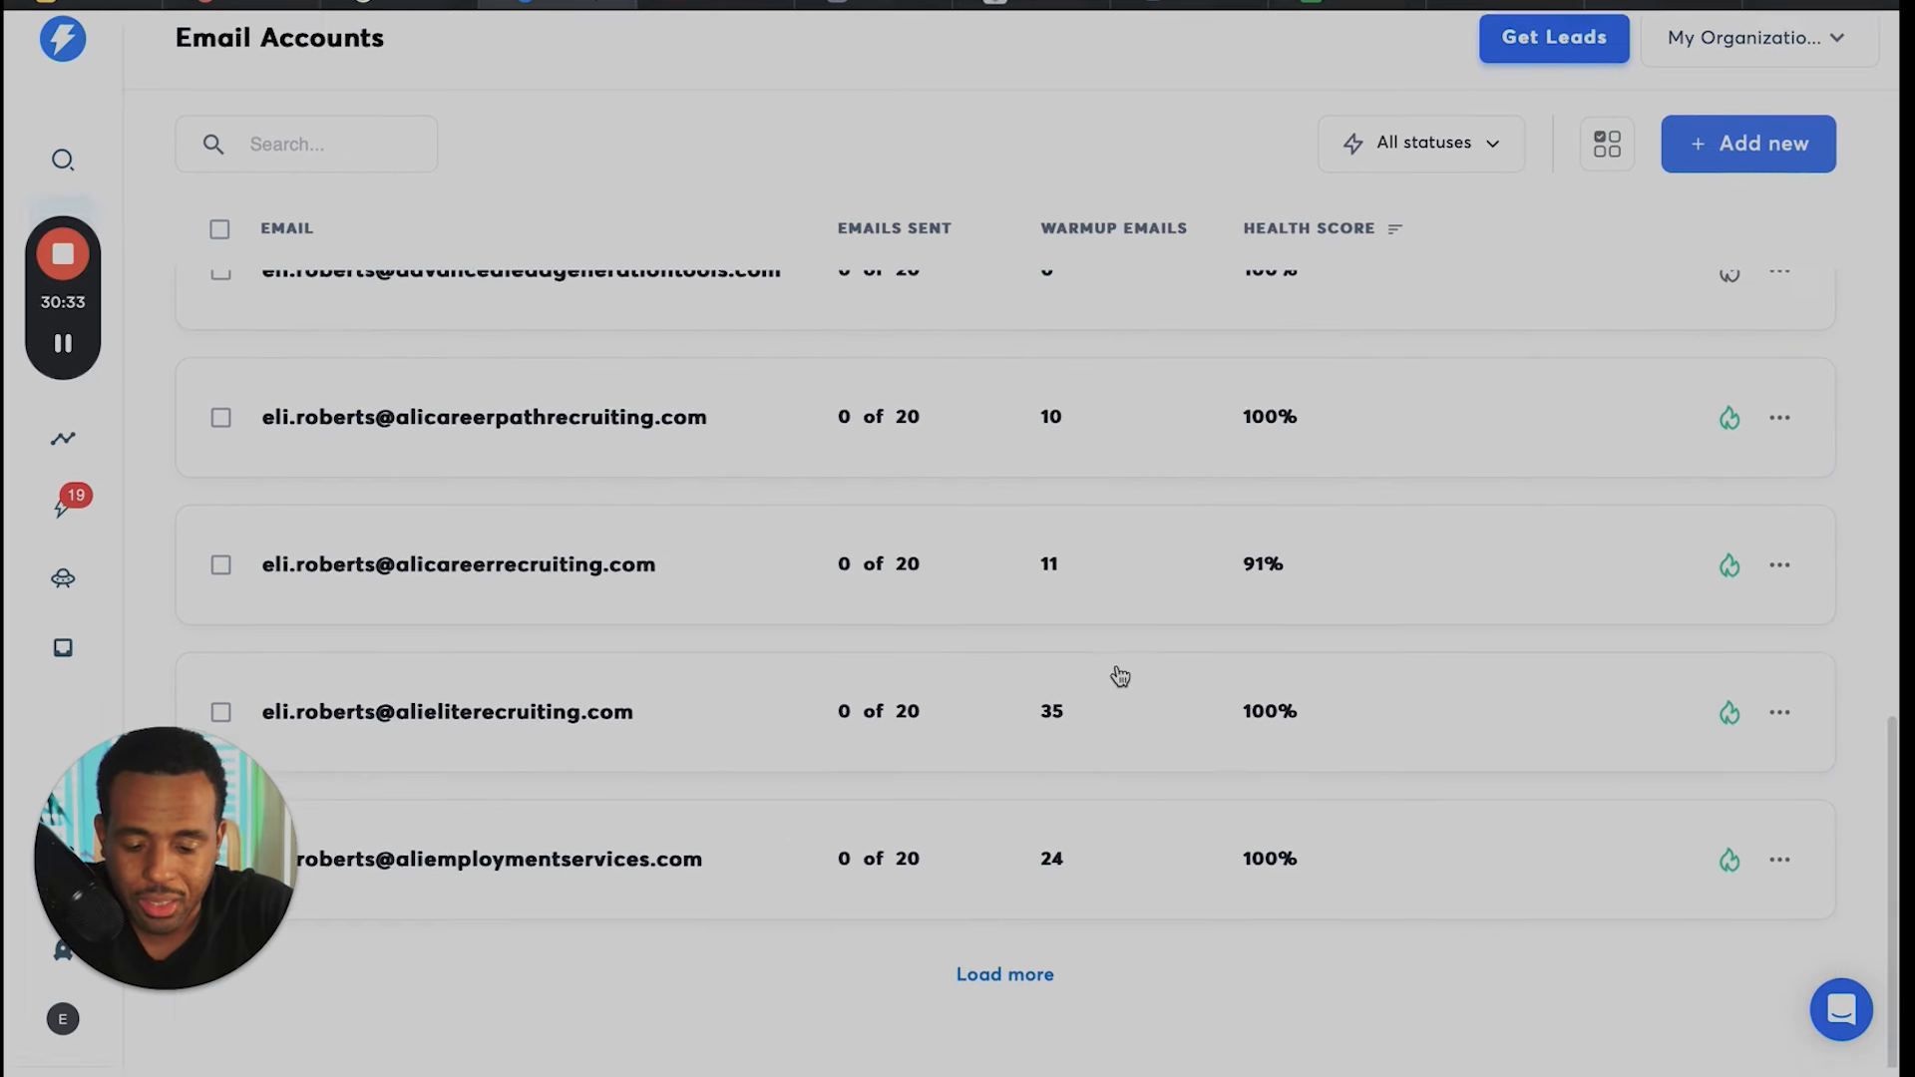
pyautogui.click(1037, 983)
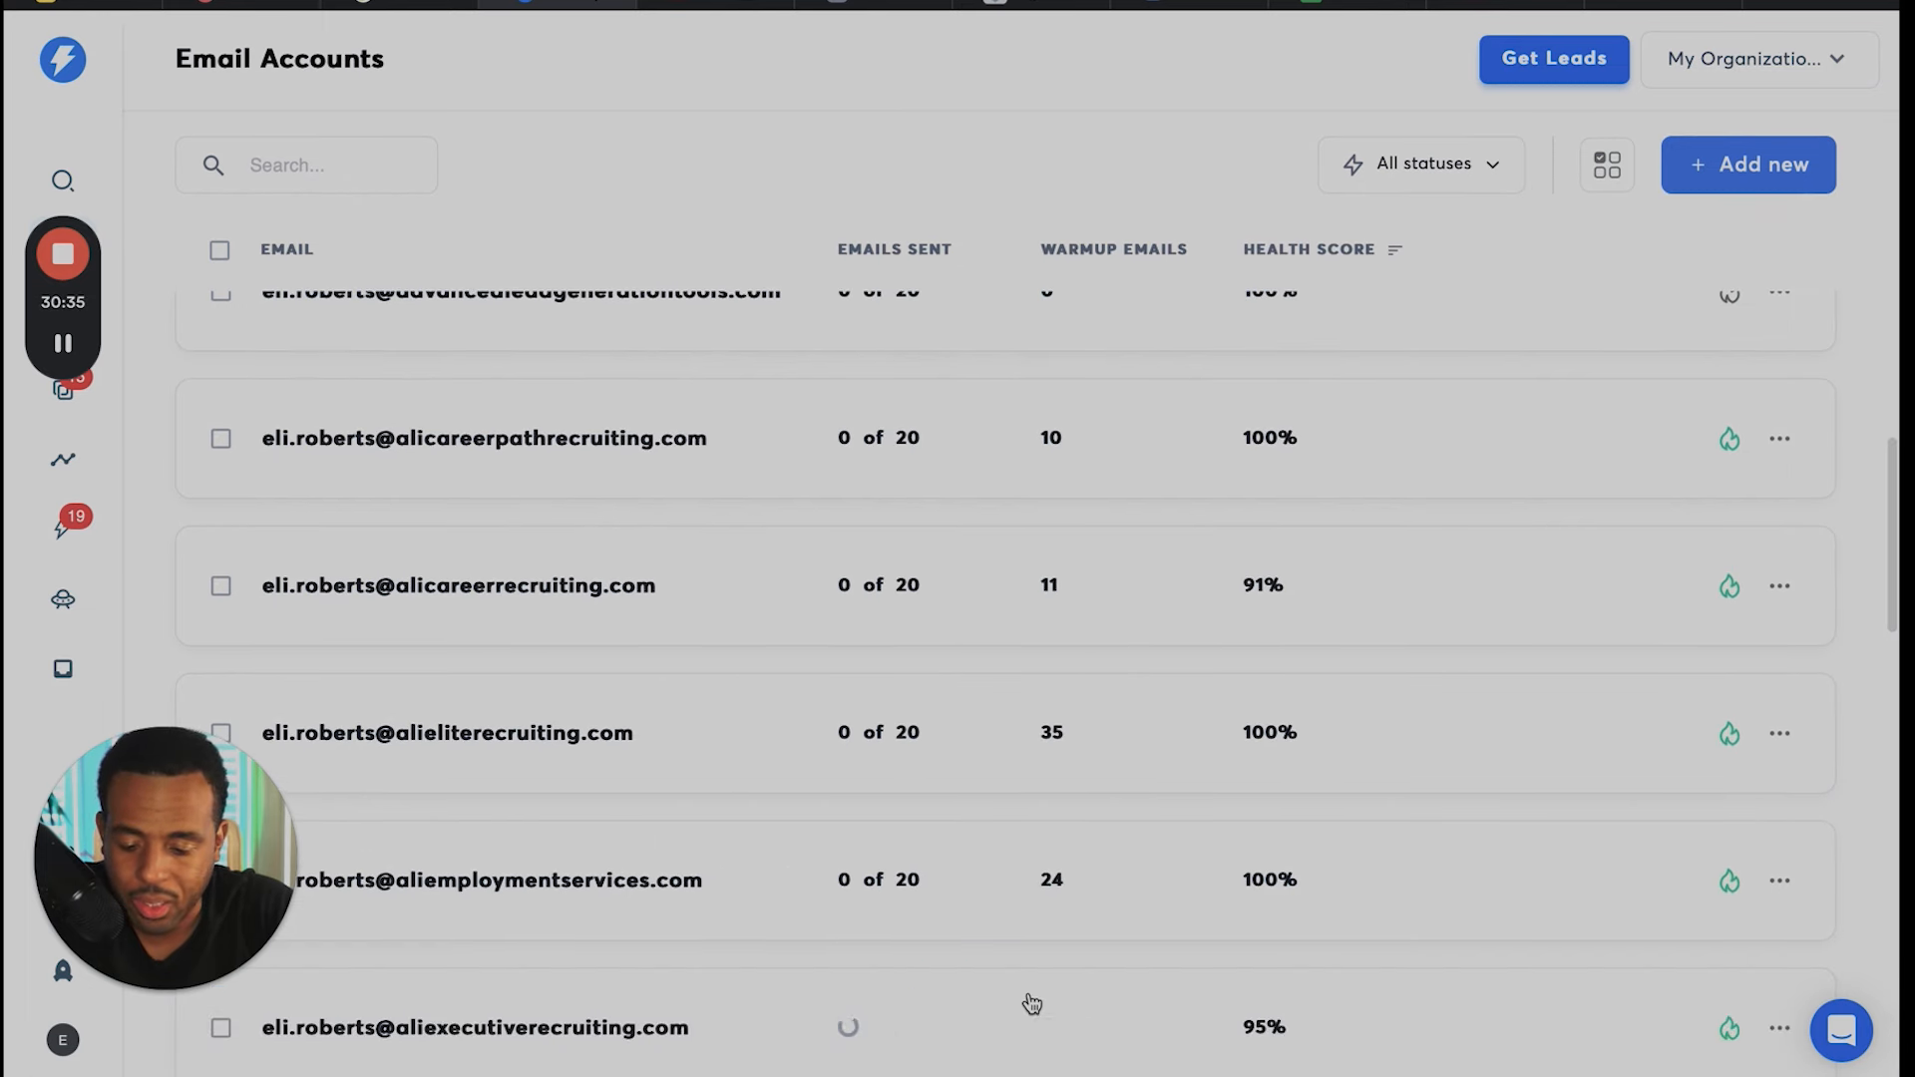
pyautogui.scroll(-10, 1060, 907)
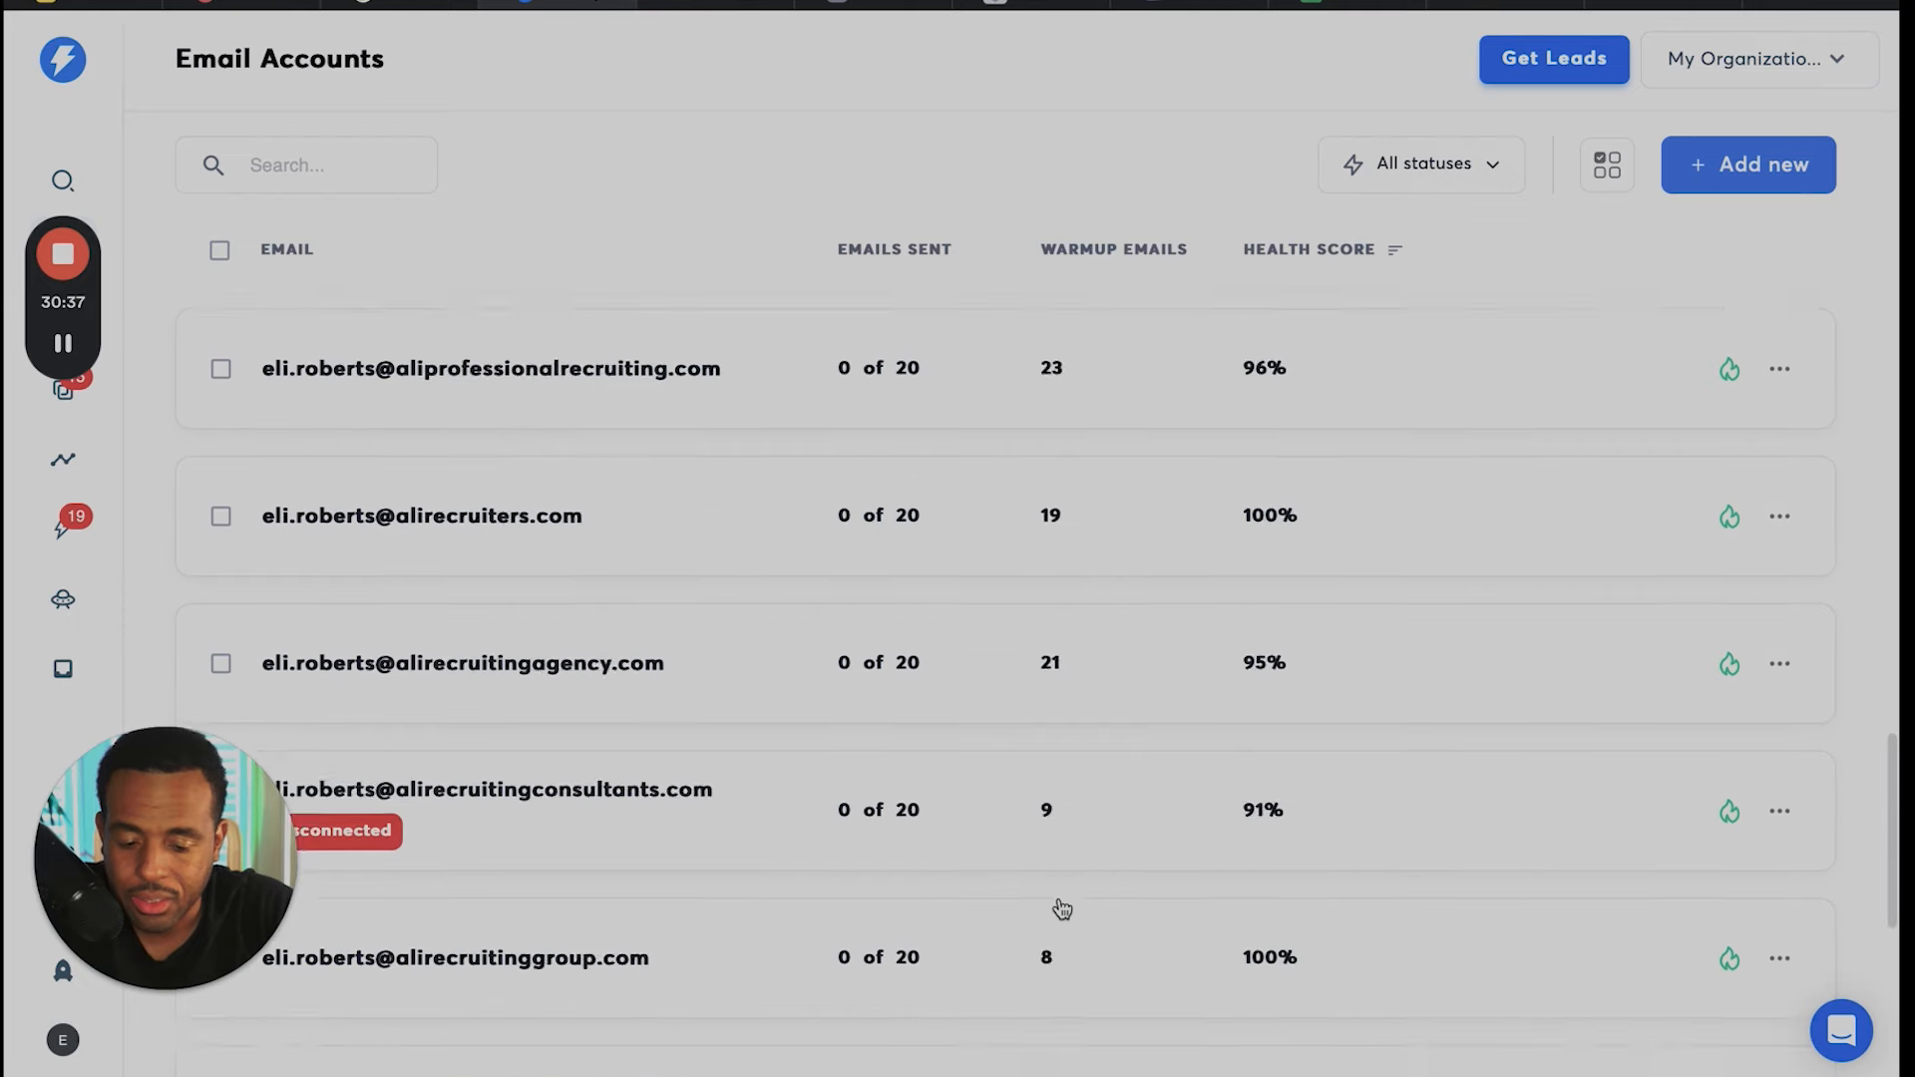
pyautogui.scroll(-5, 1063, 907)
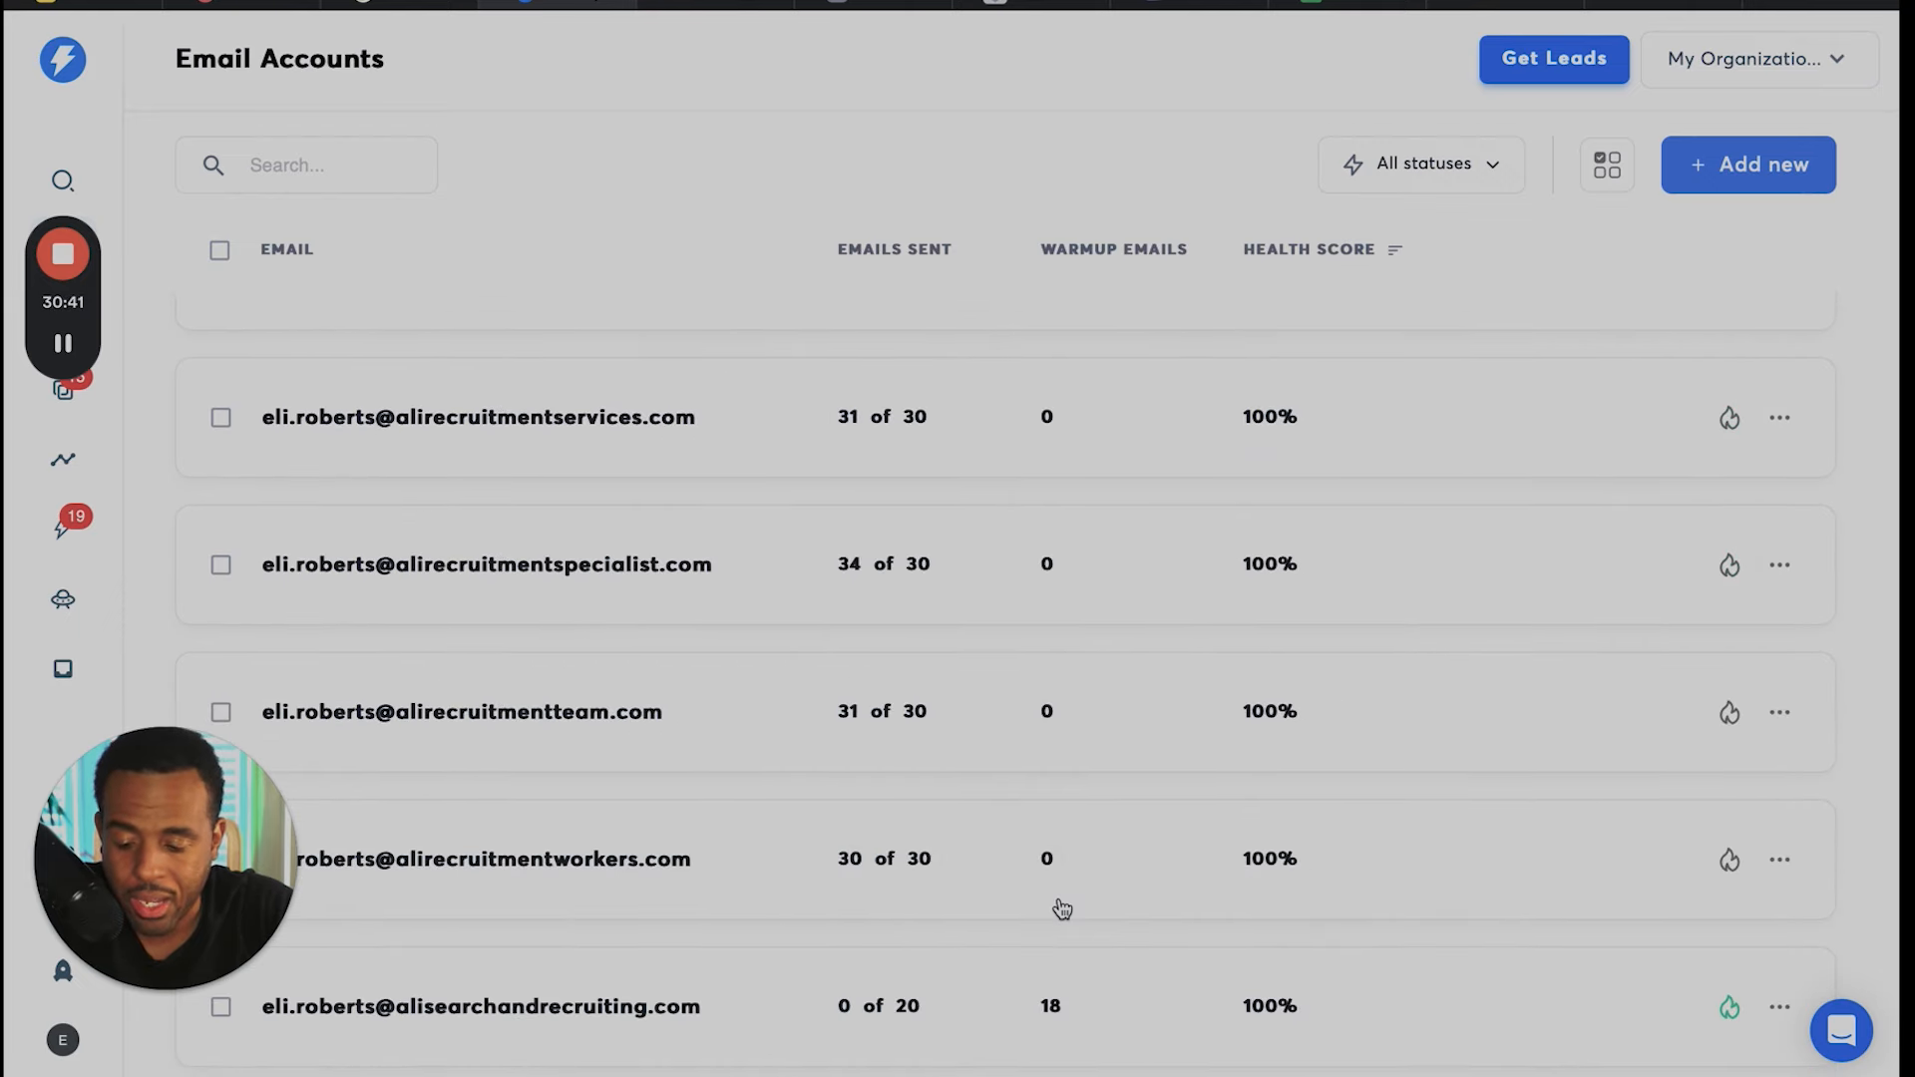
pyautogui.scroll(-5, 1063, 907)
pyautogui.scroll(-10, 1062, 908)
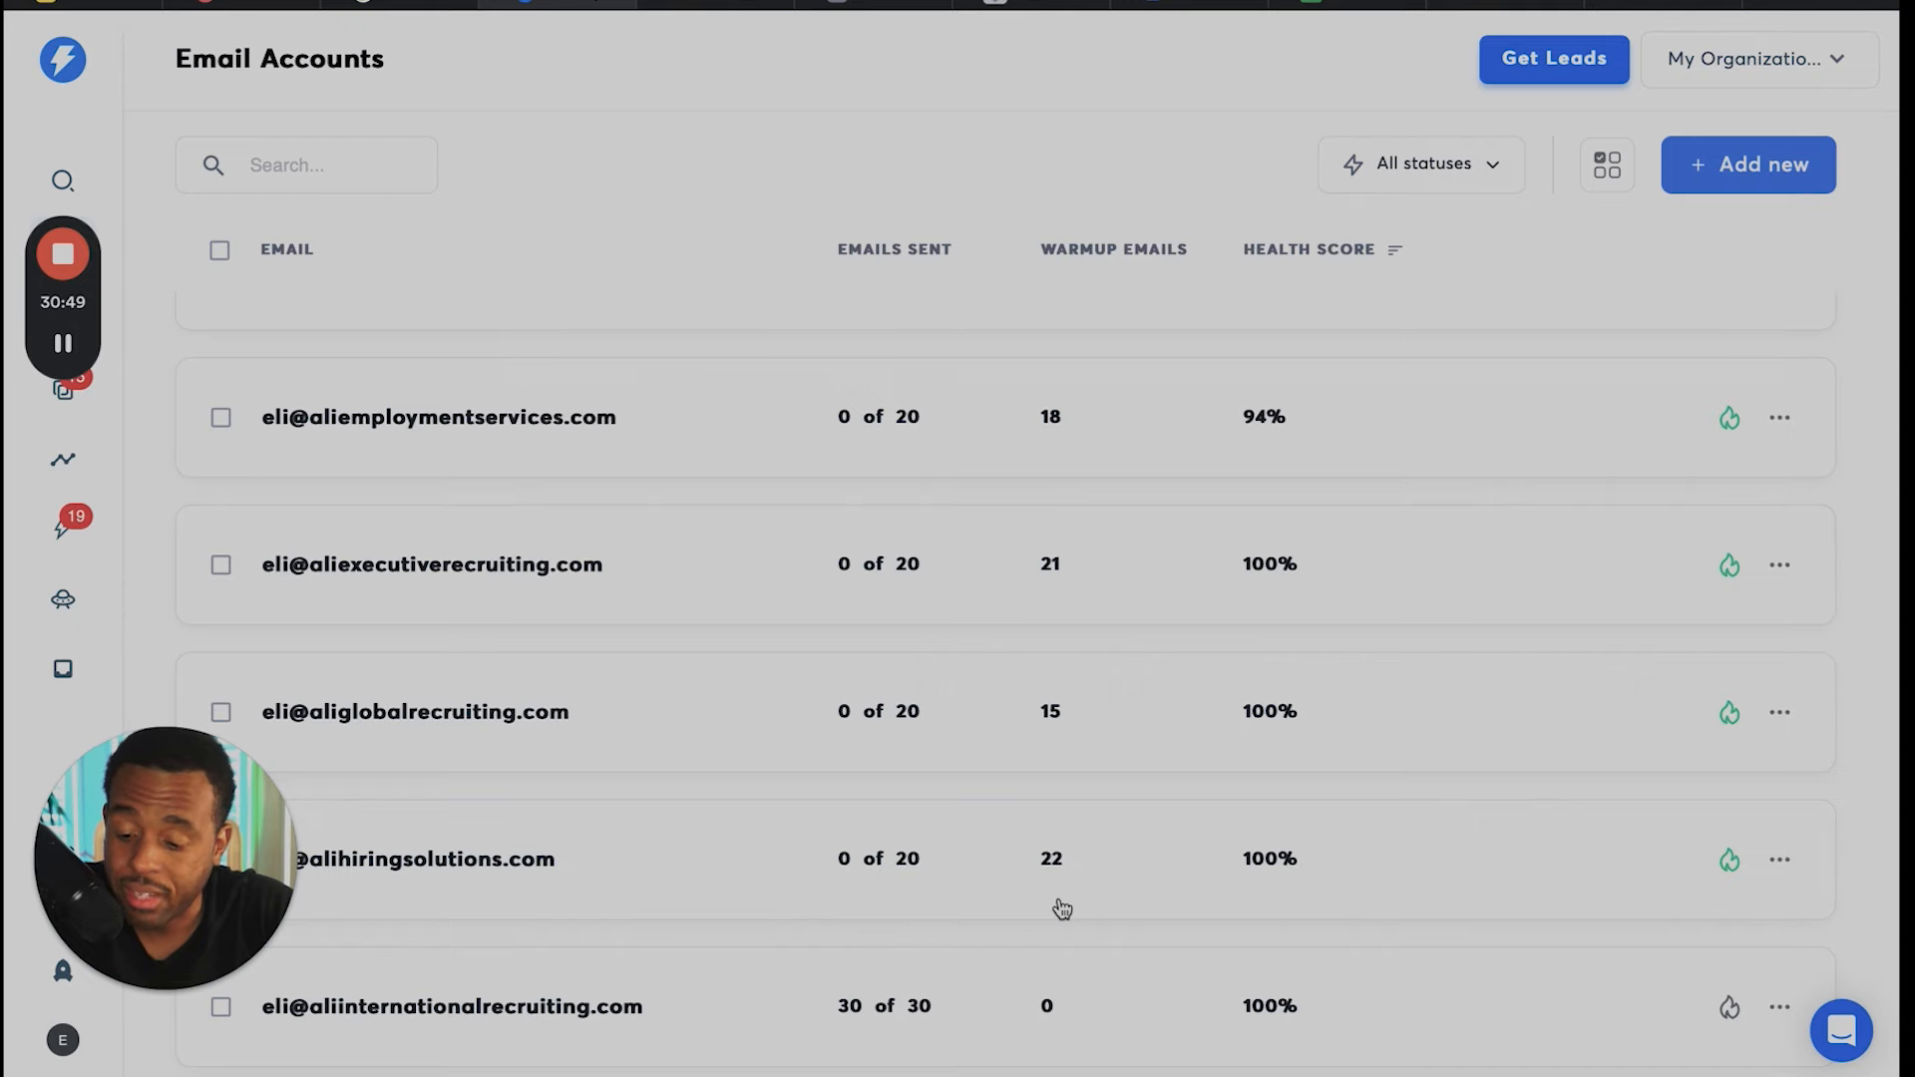
pyautogui.scroll(-7, 1062, 907)
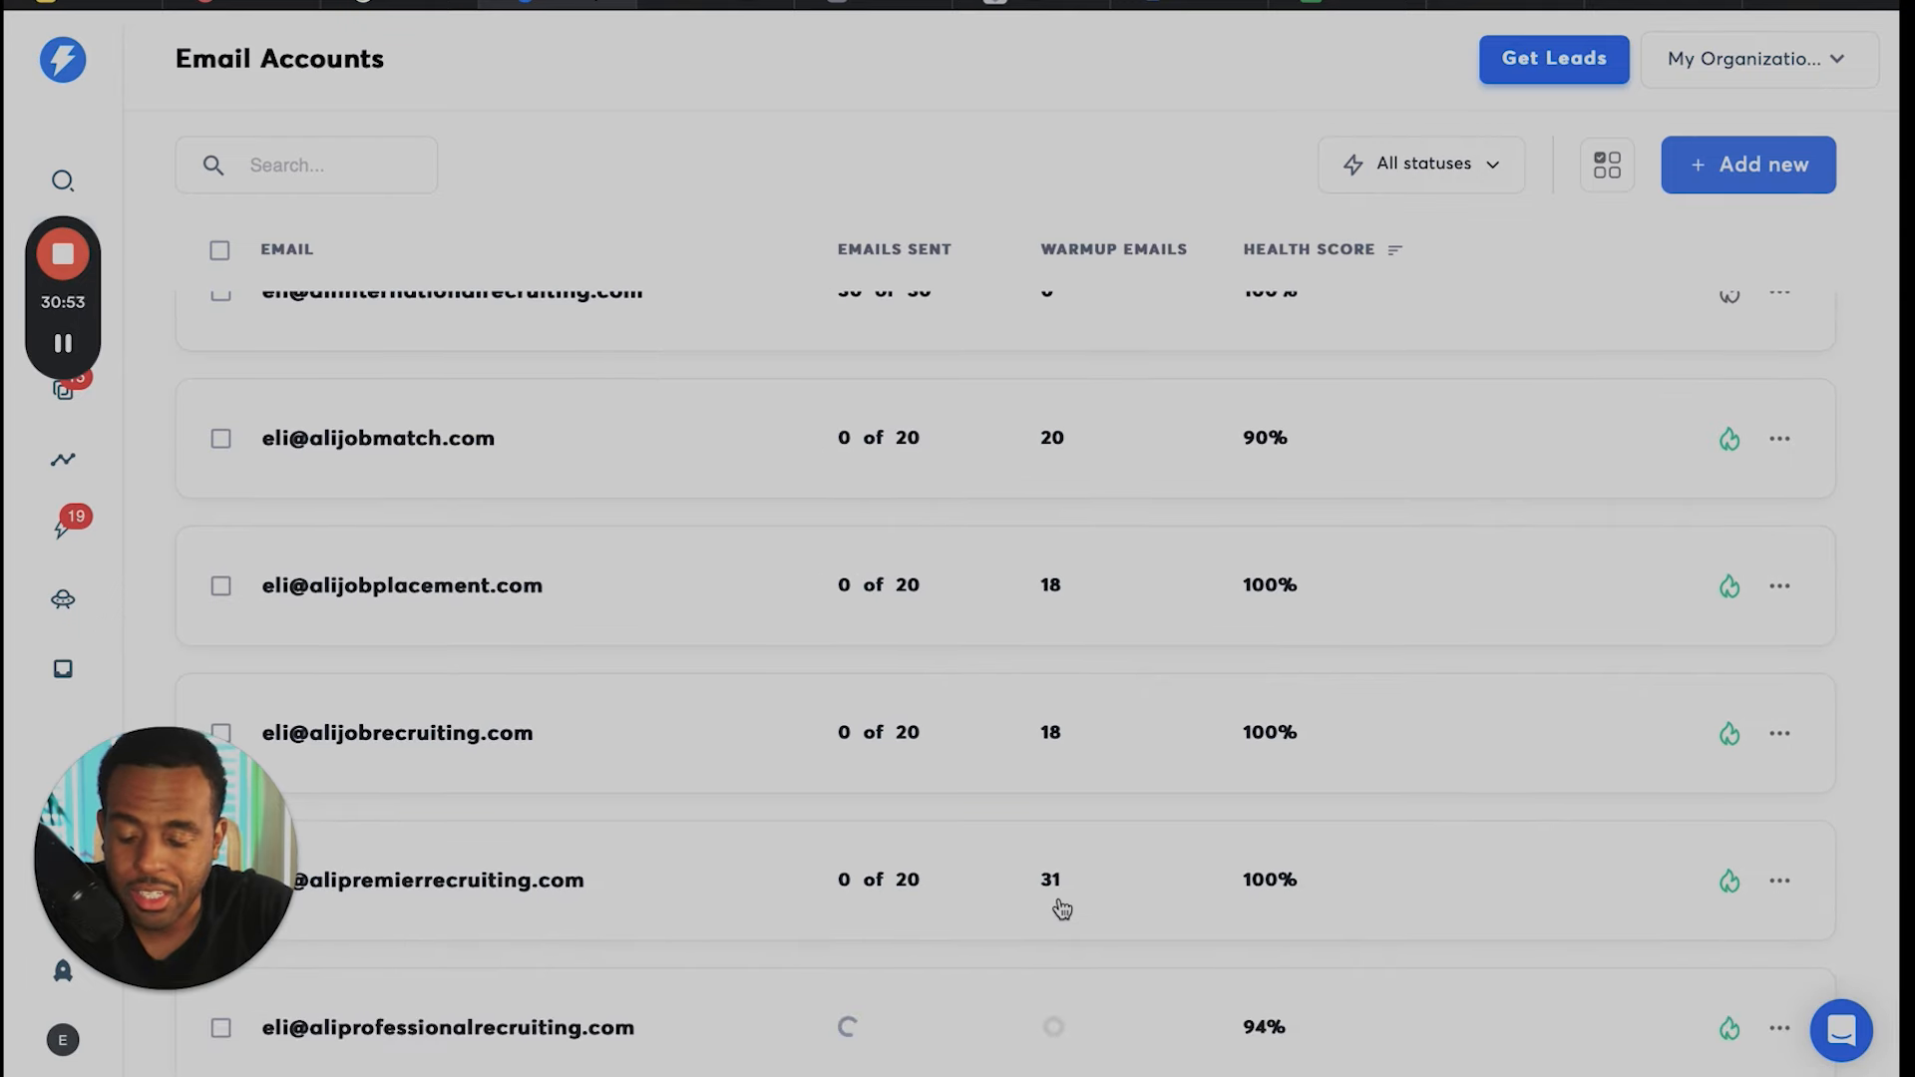
pyautogui.scroll(-8, 1062, 908)
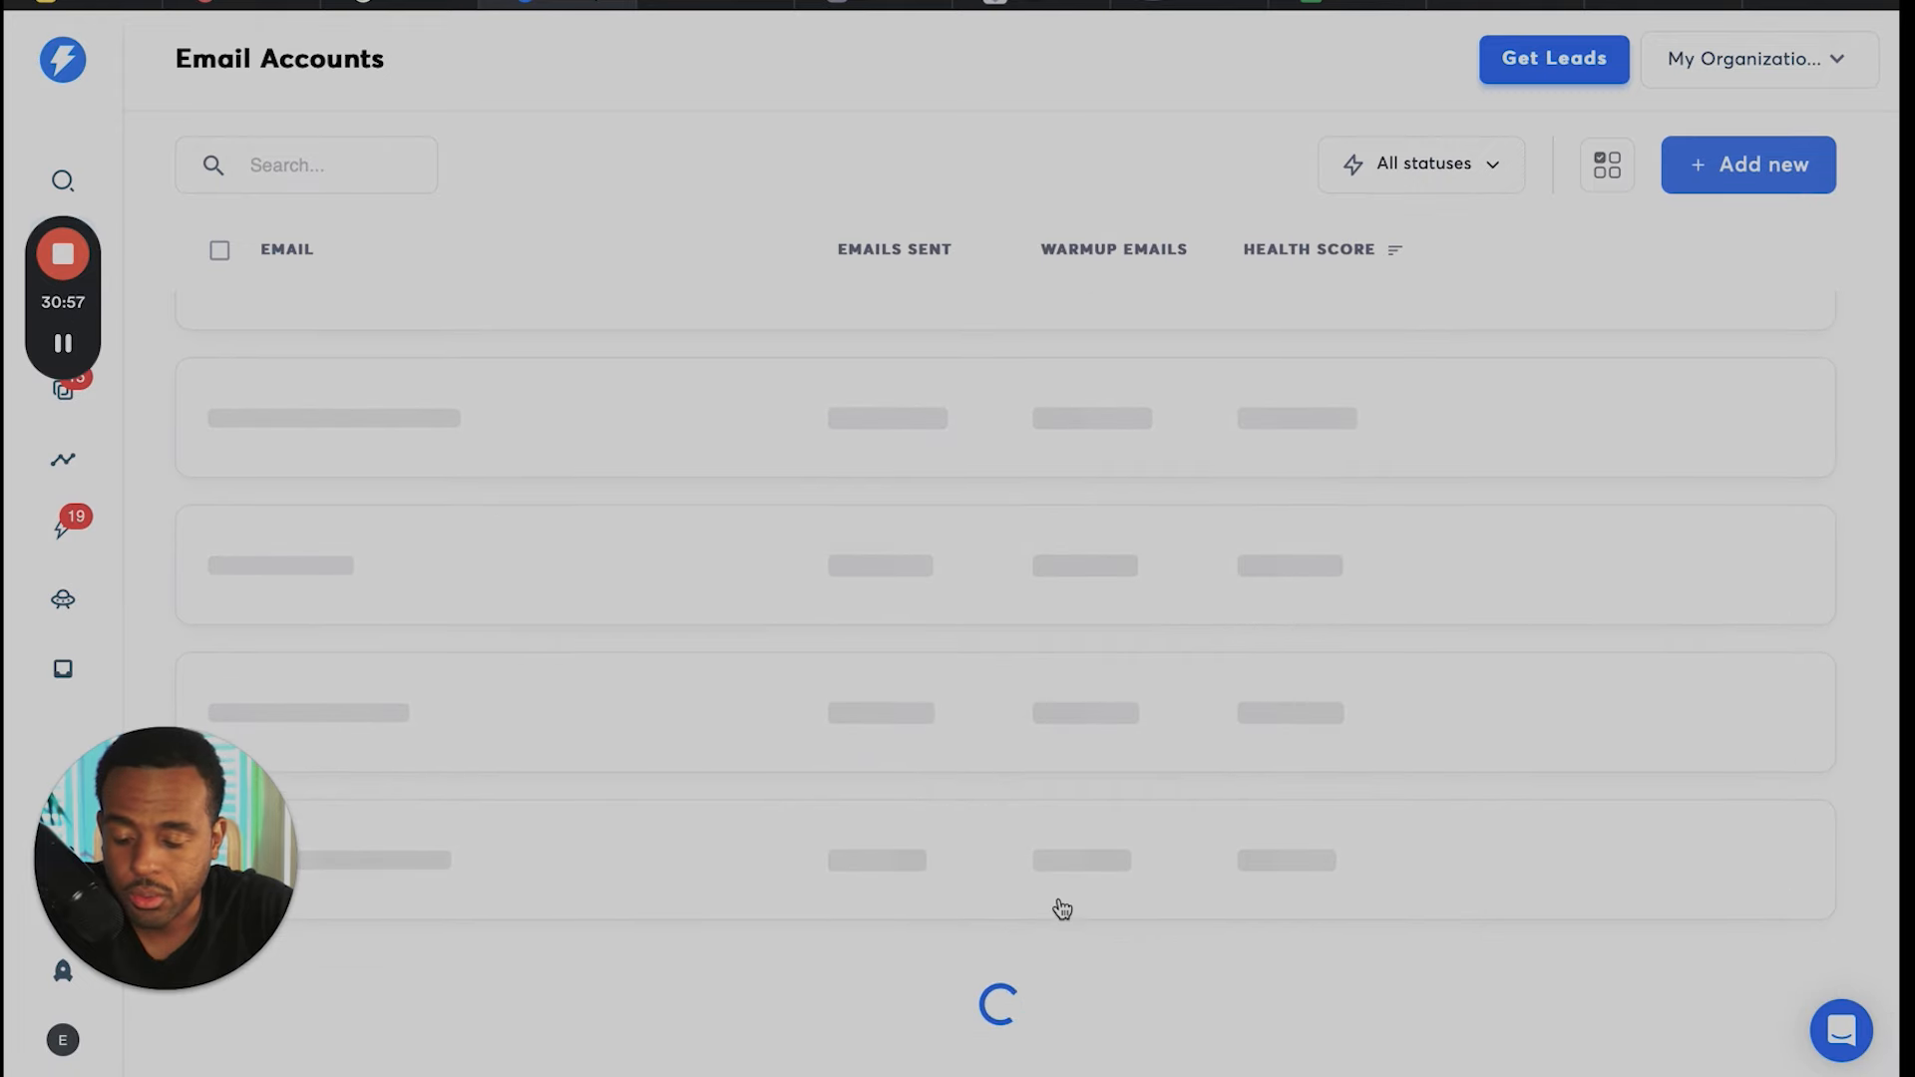
pyautogui.scroll(-7, 1063, 908)
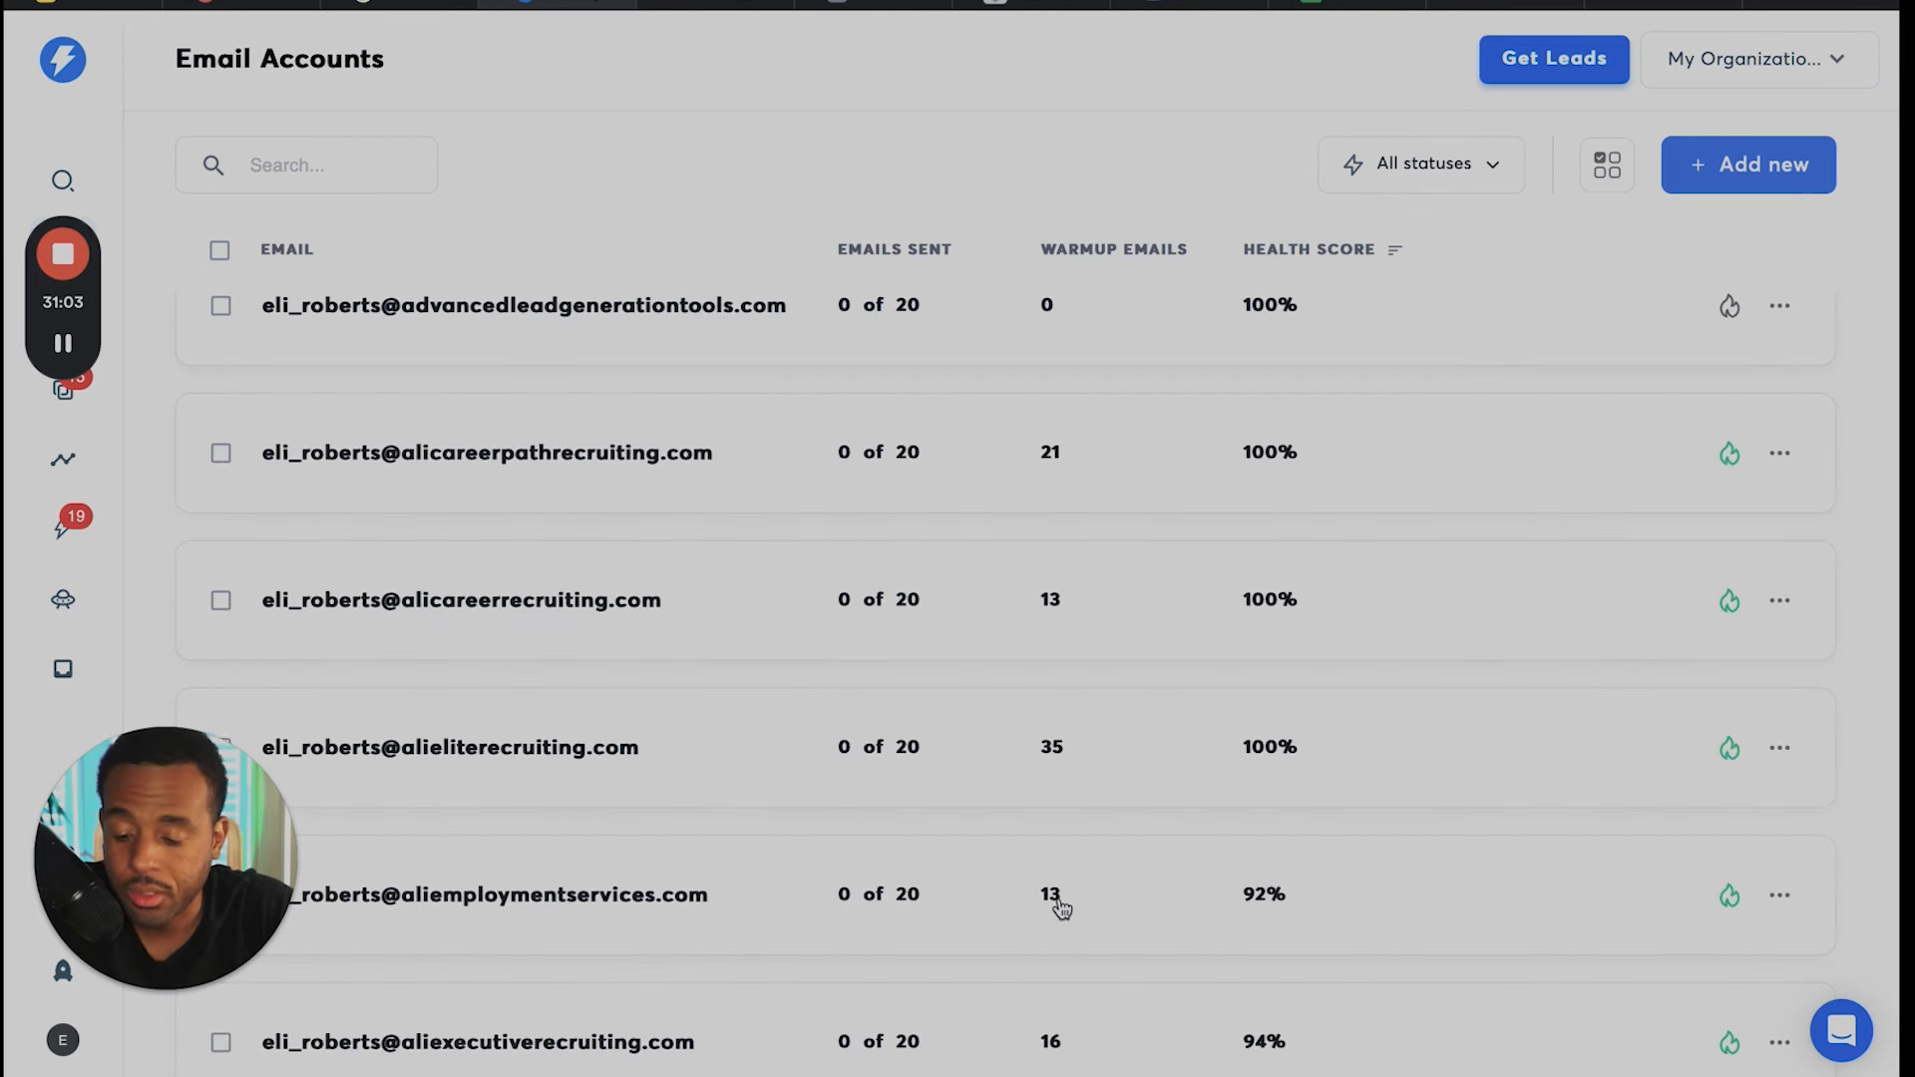
pyautogui.scroll(-2, 1062, 909)
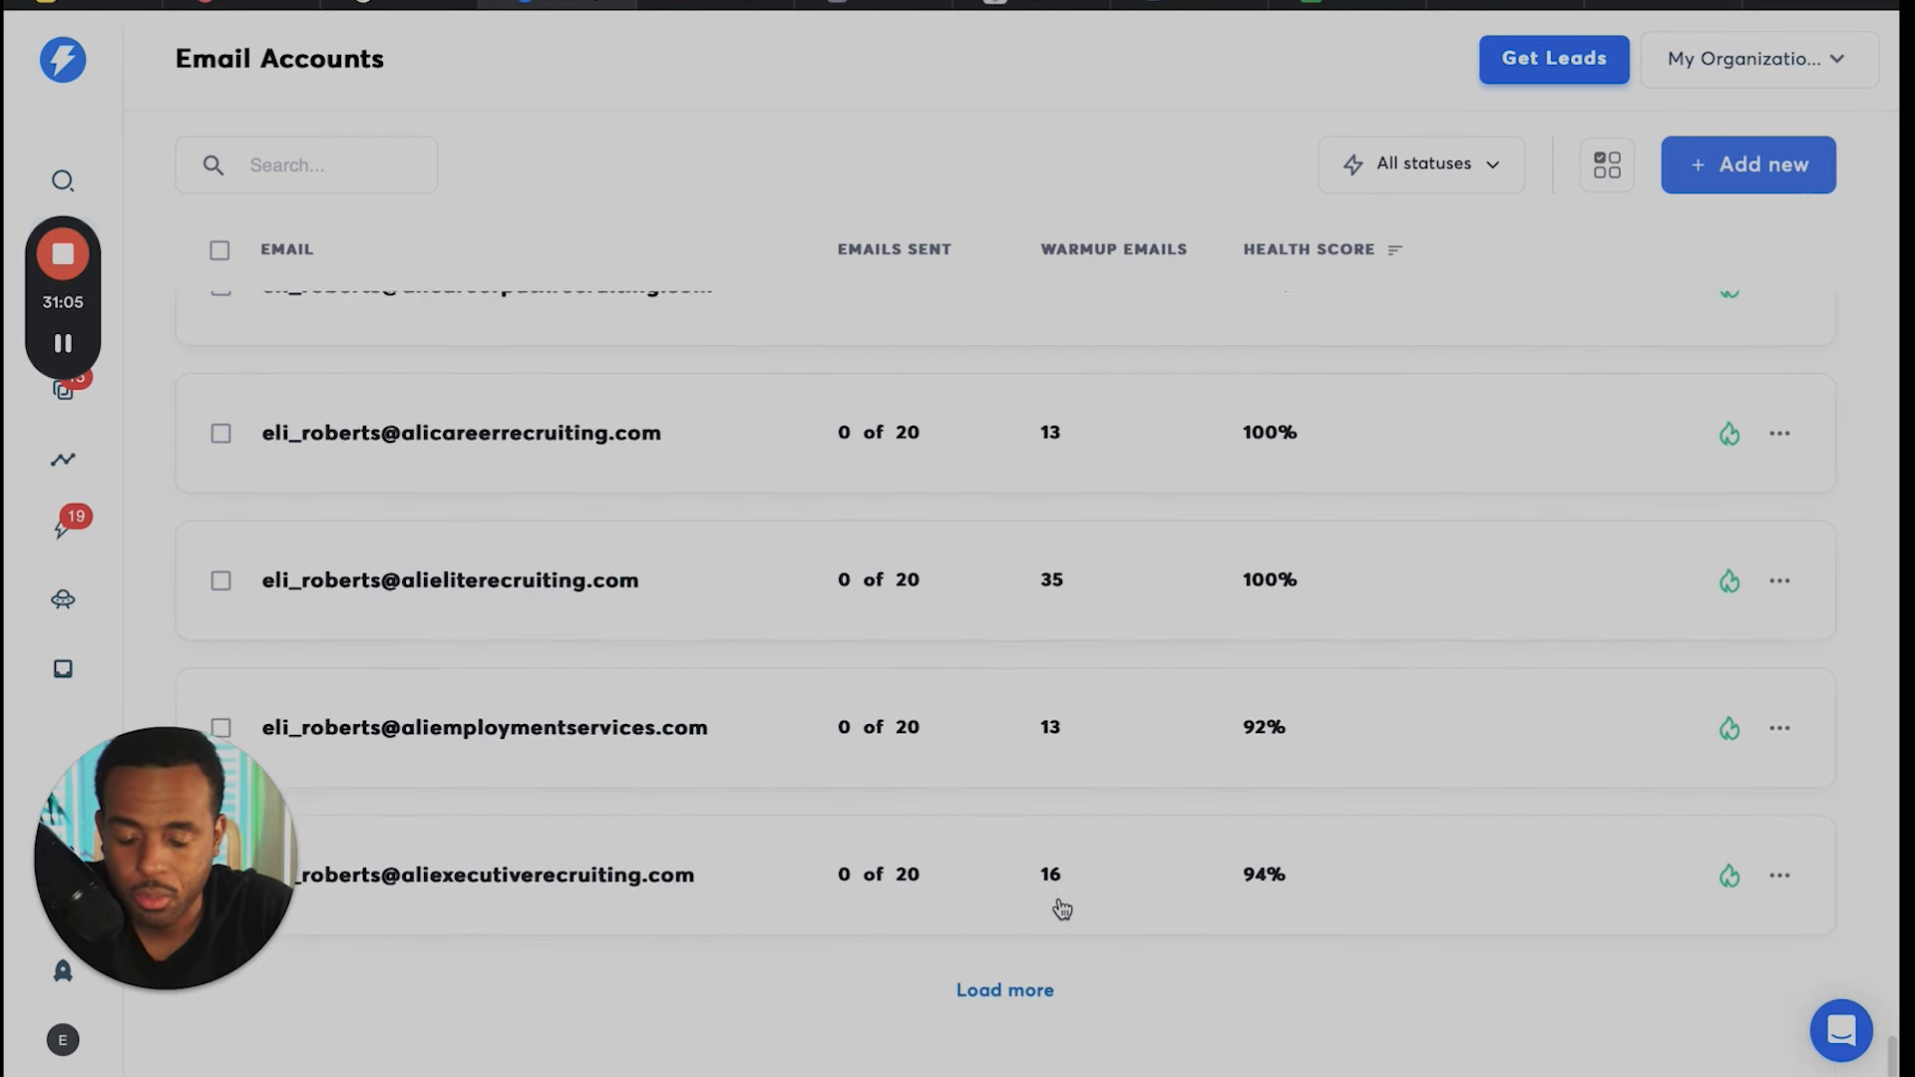
pyautogui.scroll(-10, 1062, 909)
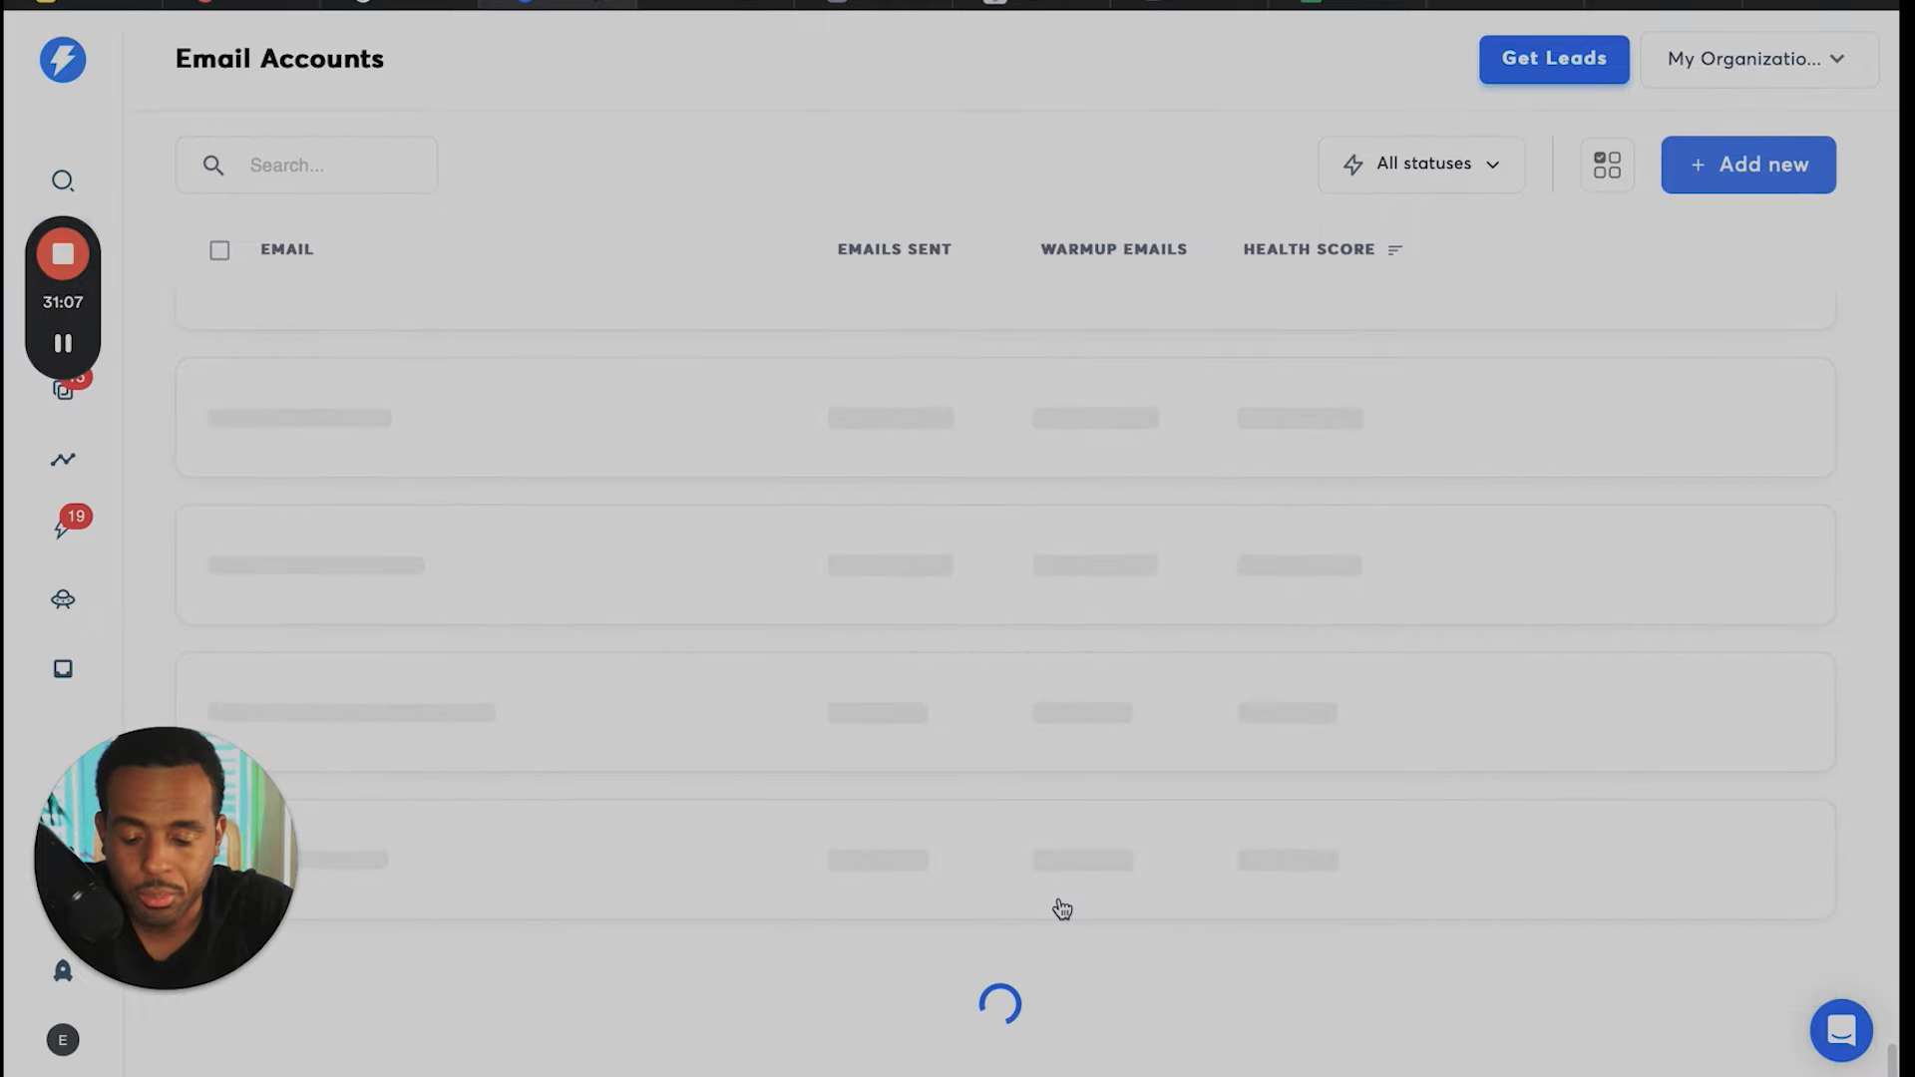
pyautogui.scroll(-5, 1063, 908)
pyautogui.scroll(-4, 1062, 909)
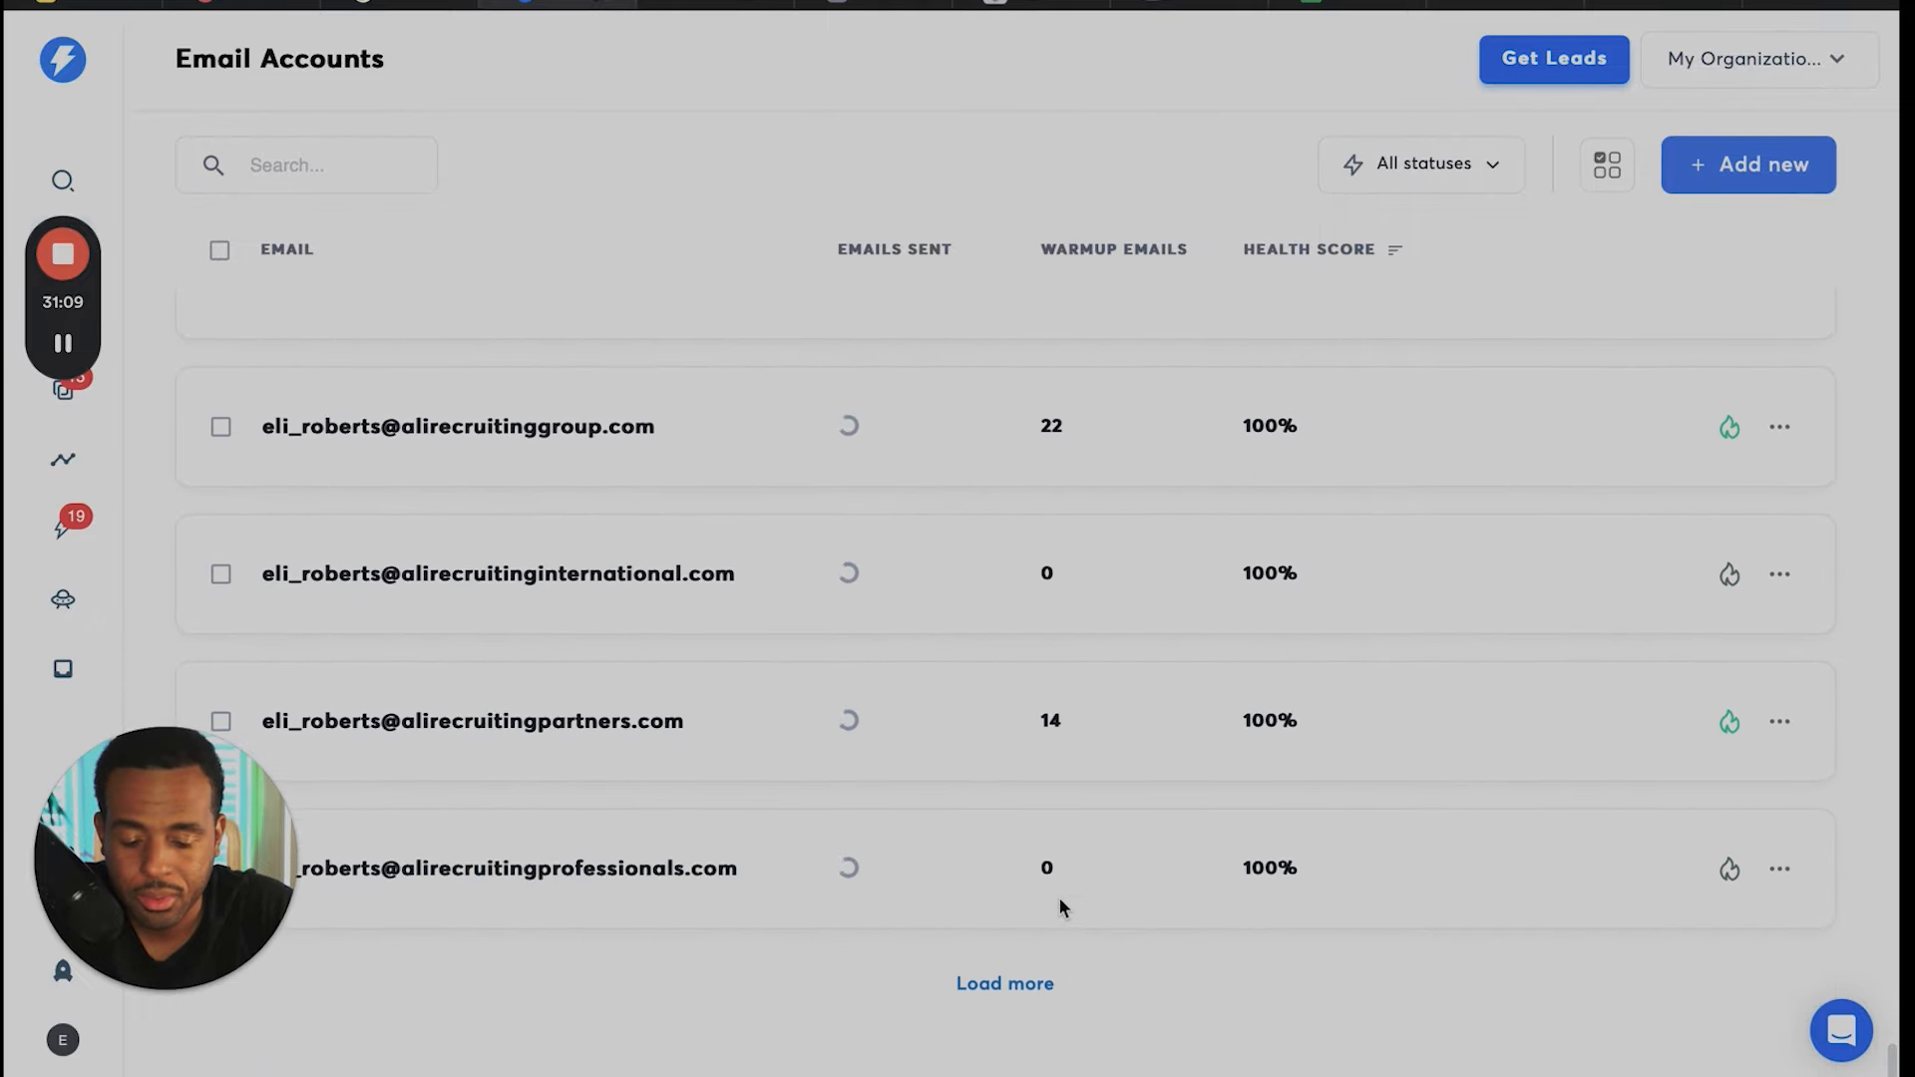
pyautogui.scroll(-5, 1062, 909)
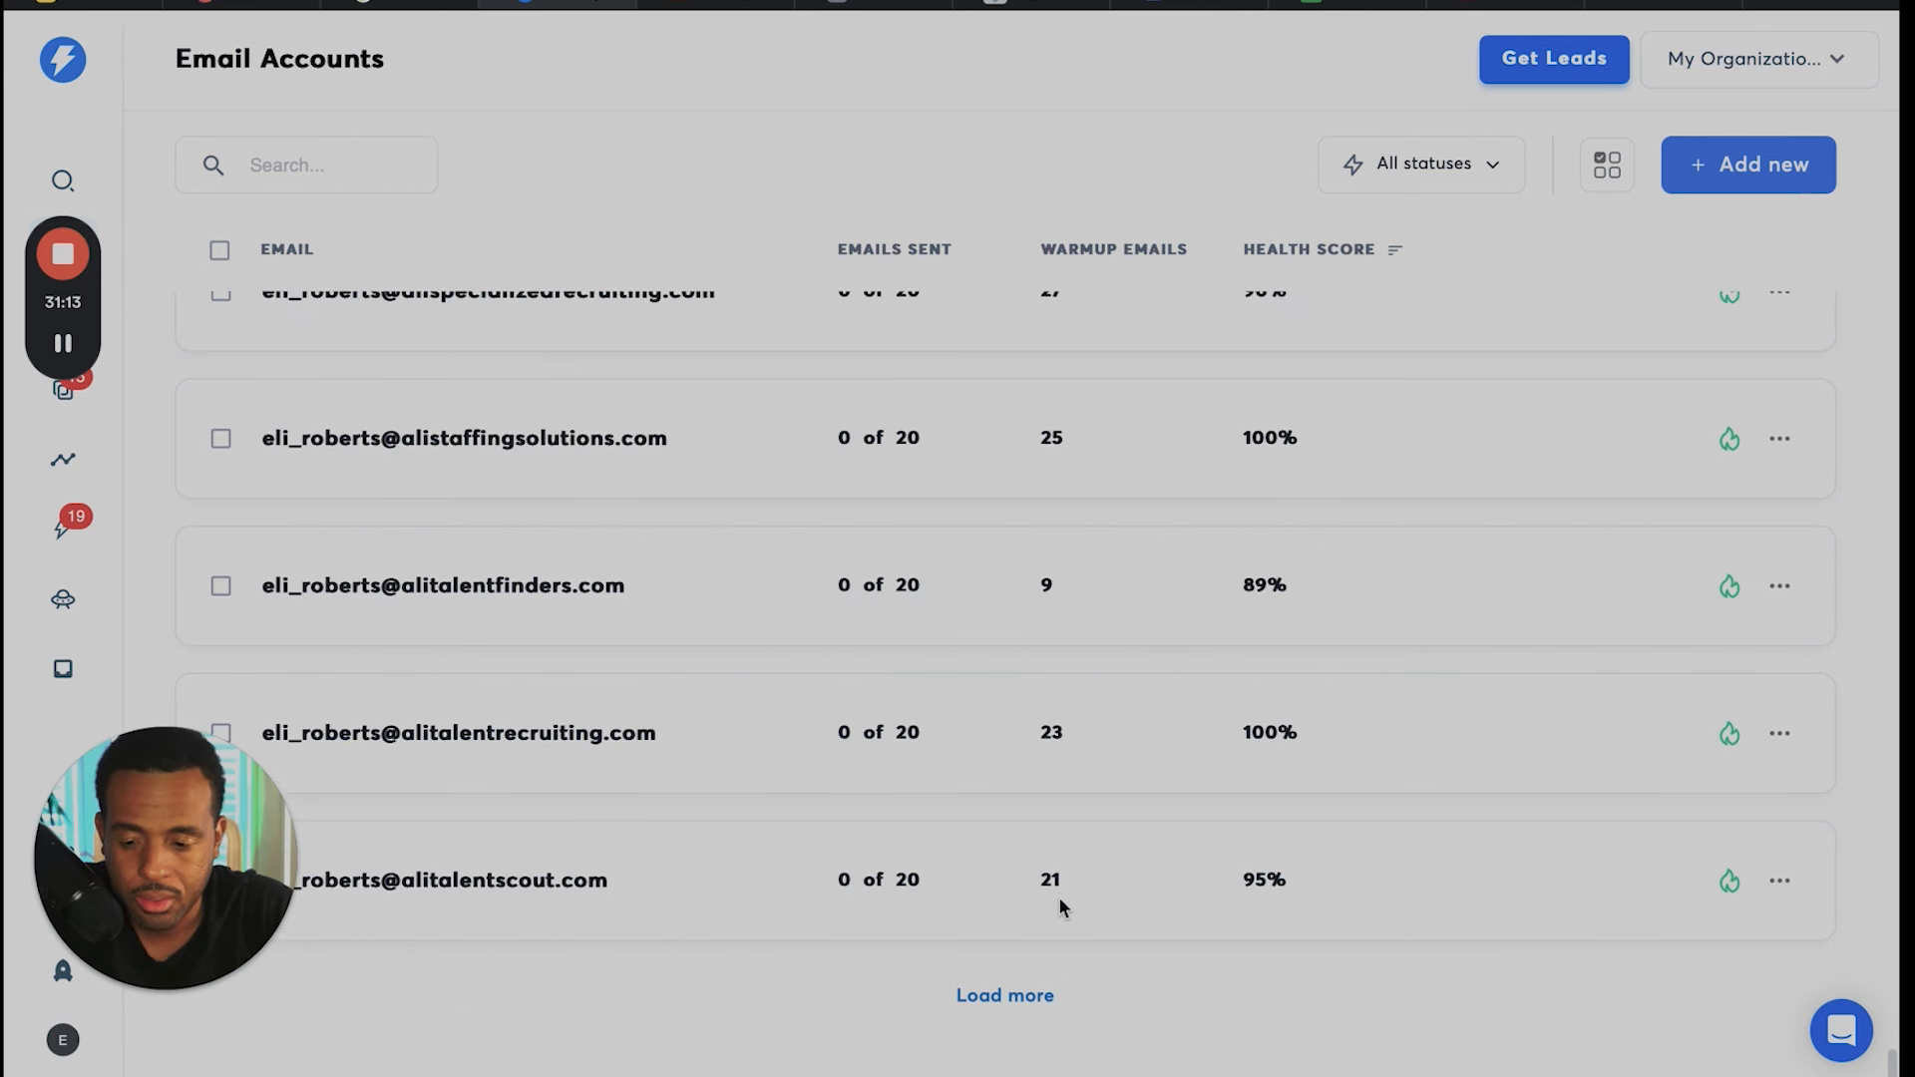
pyautogui.scroll(-3, 1062, 909)
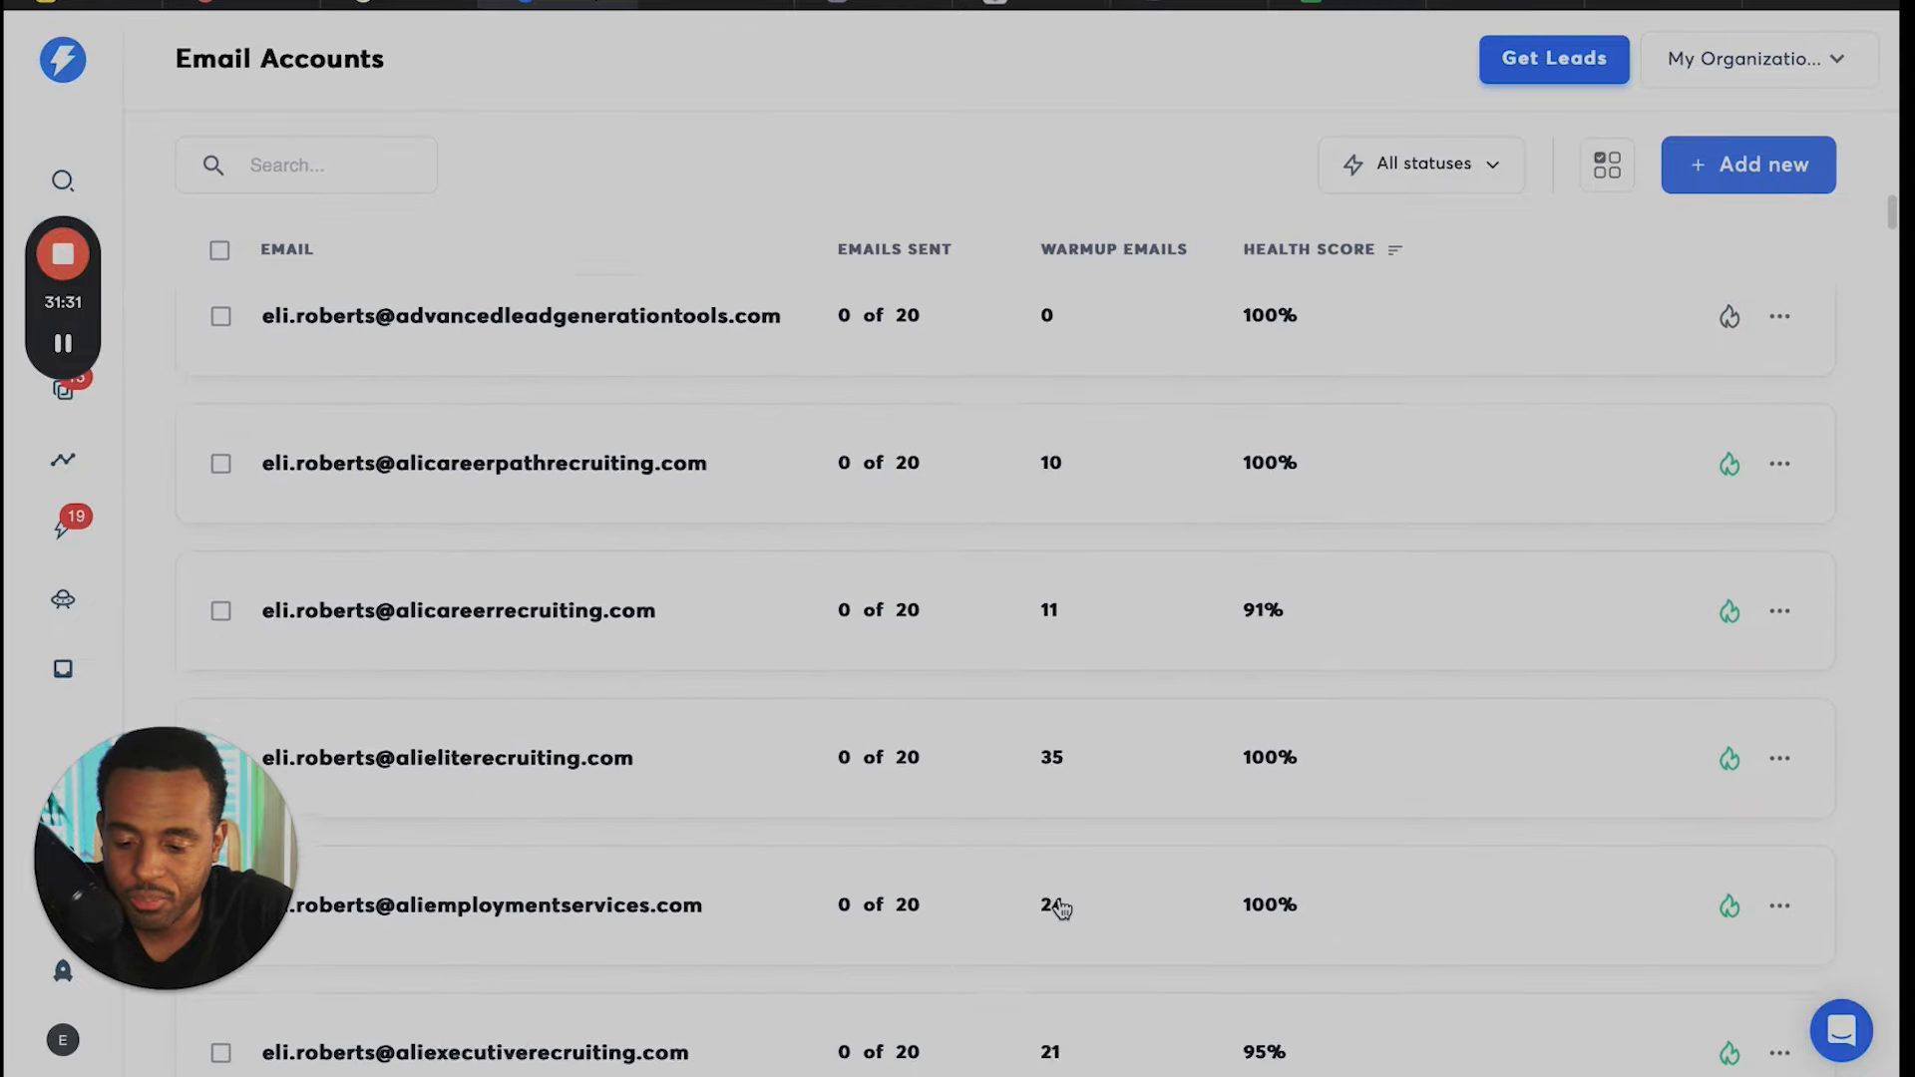
pyautogui.scroll(5, 1061, 909)
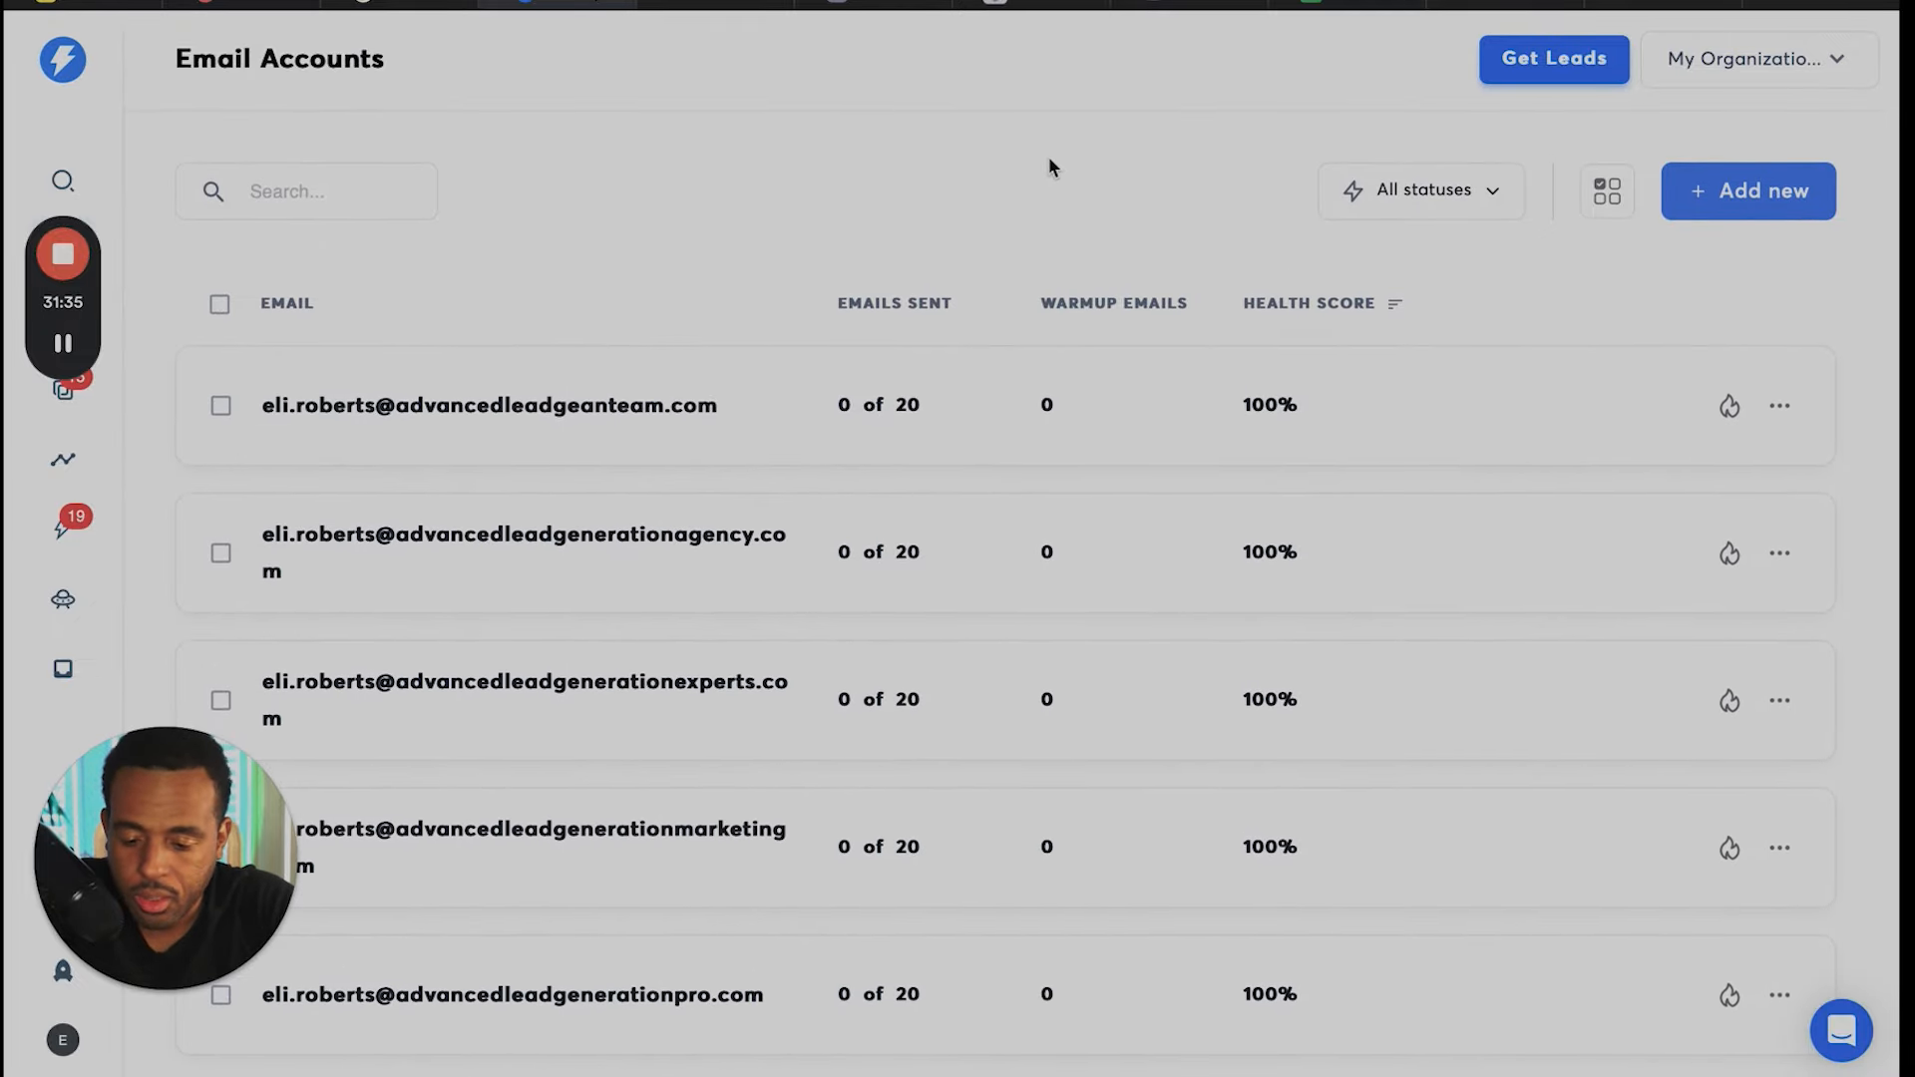
# - Search the email accounts page for "ali" and examine the match count up close
pyautogui.press('super+f')
pyautogui.press('BackSpace')
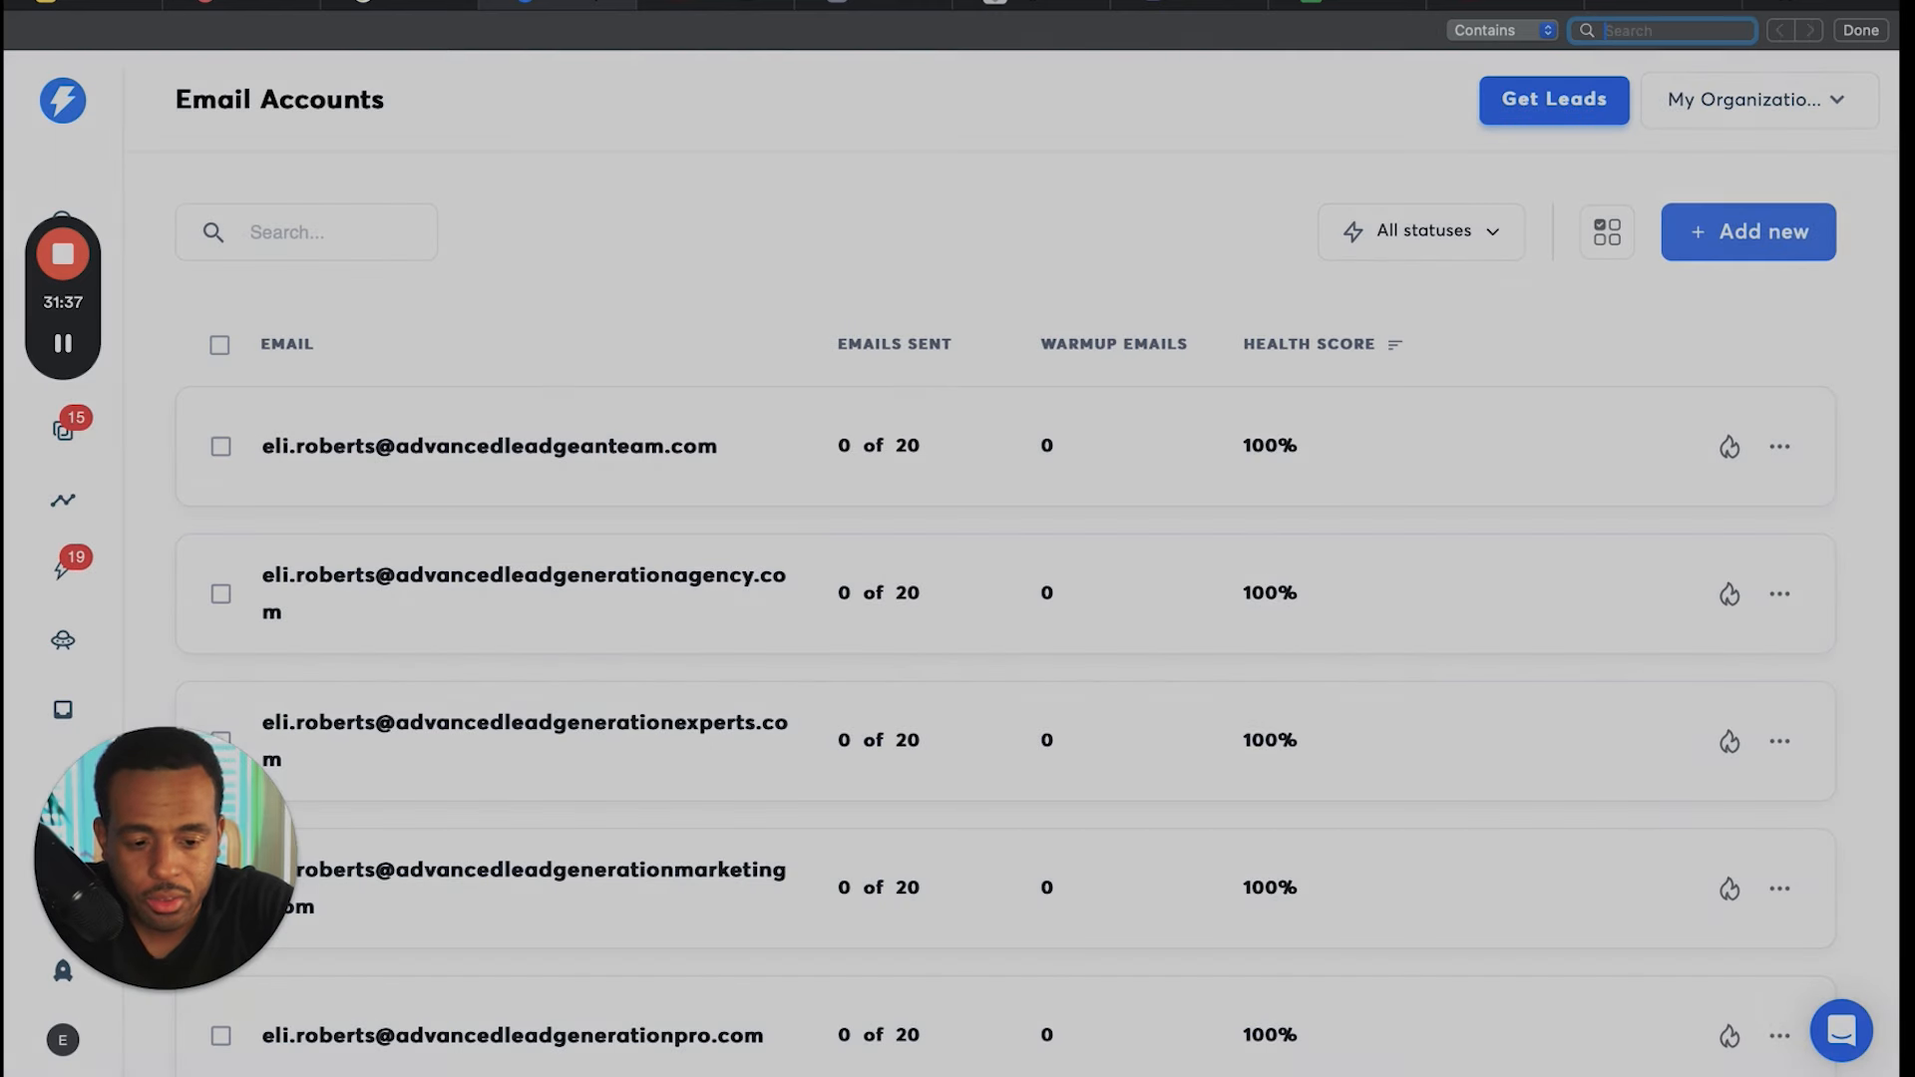
pyautogui.press('Escape')
pyautogui.press('super+f')
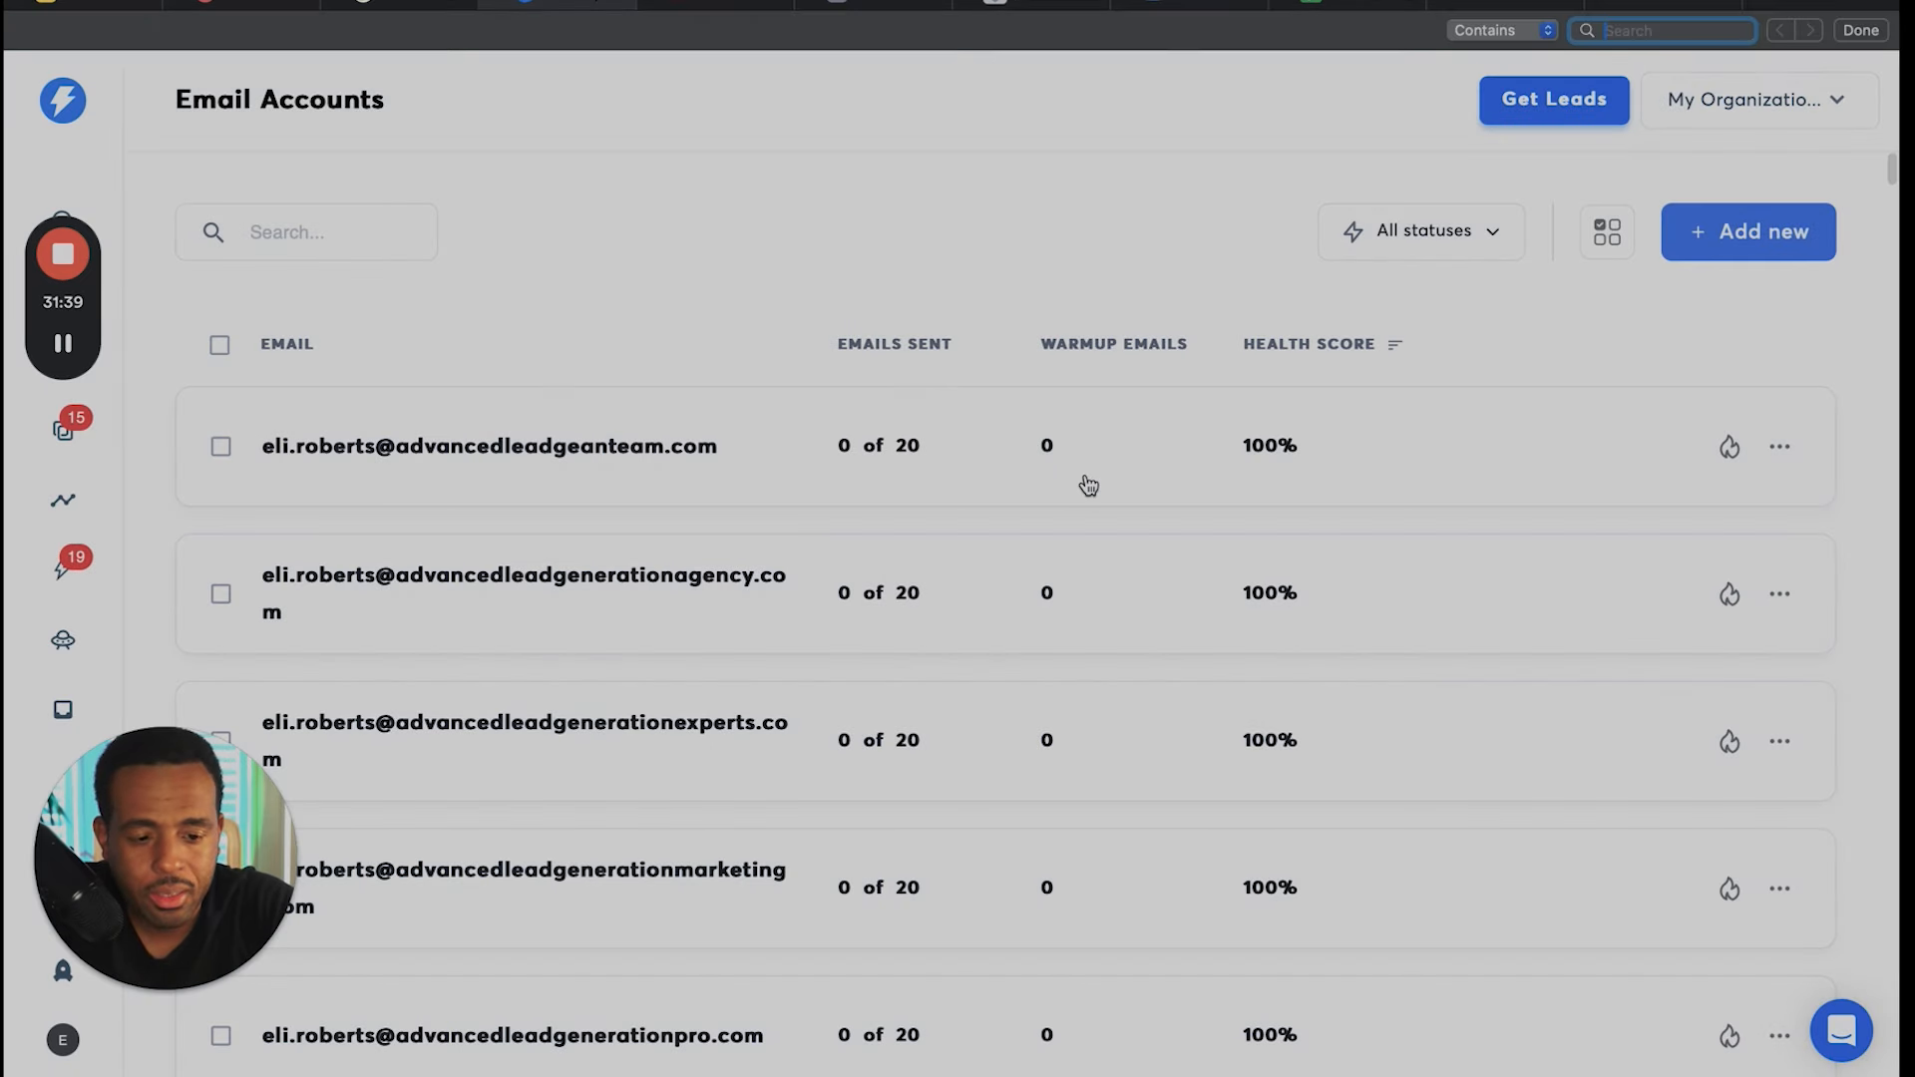
pyautogui.write('ali')
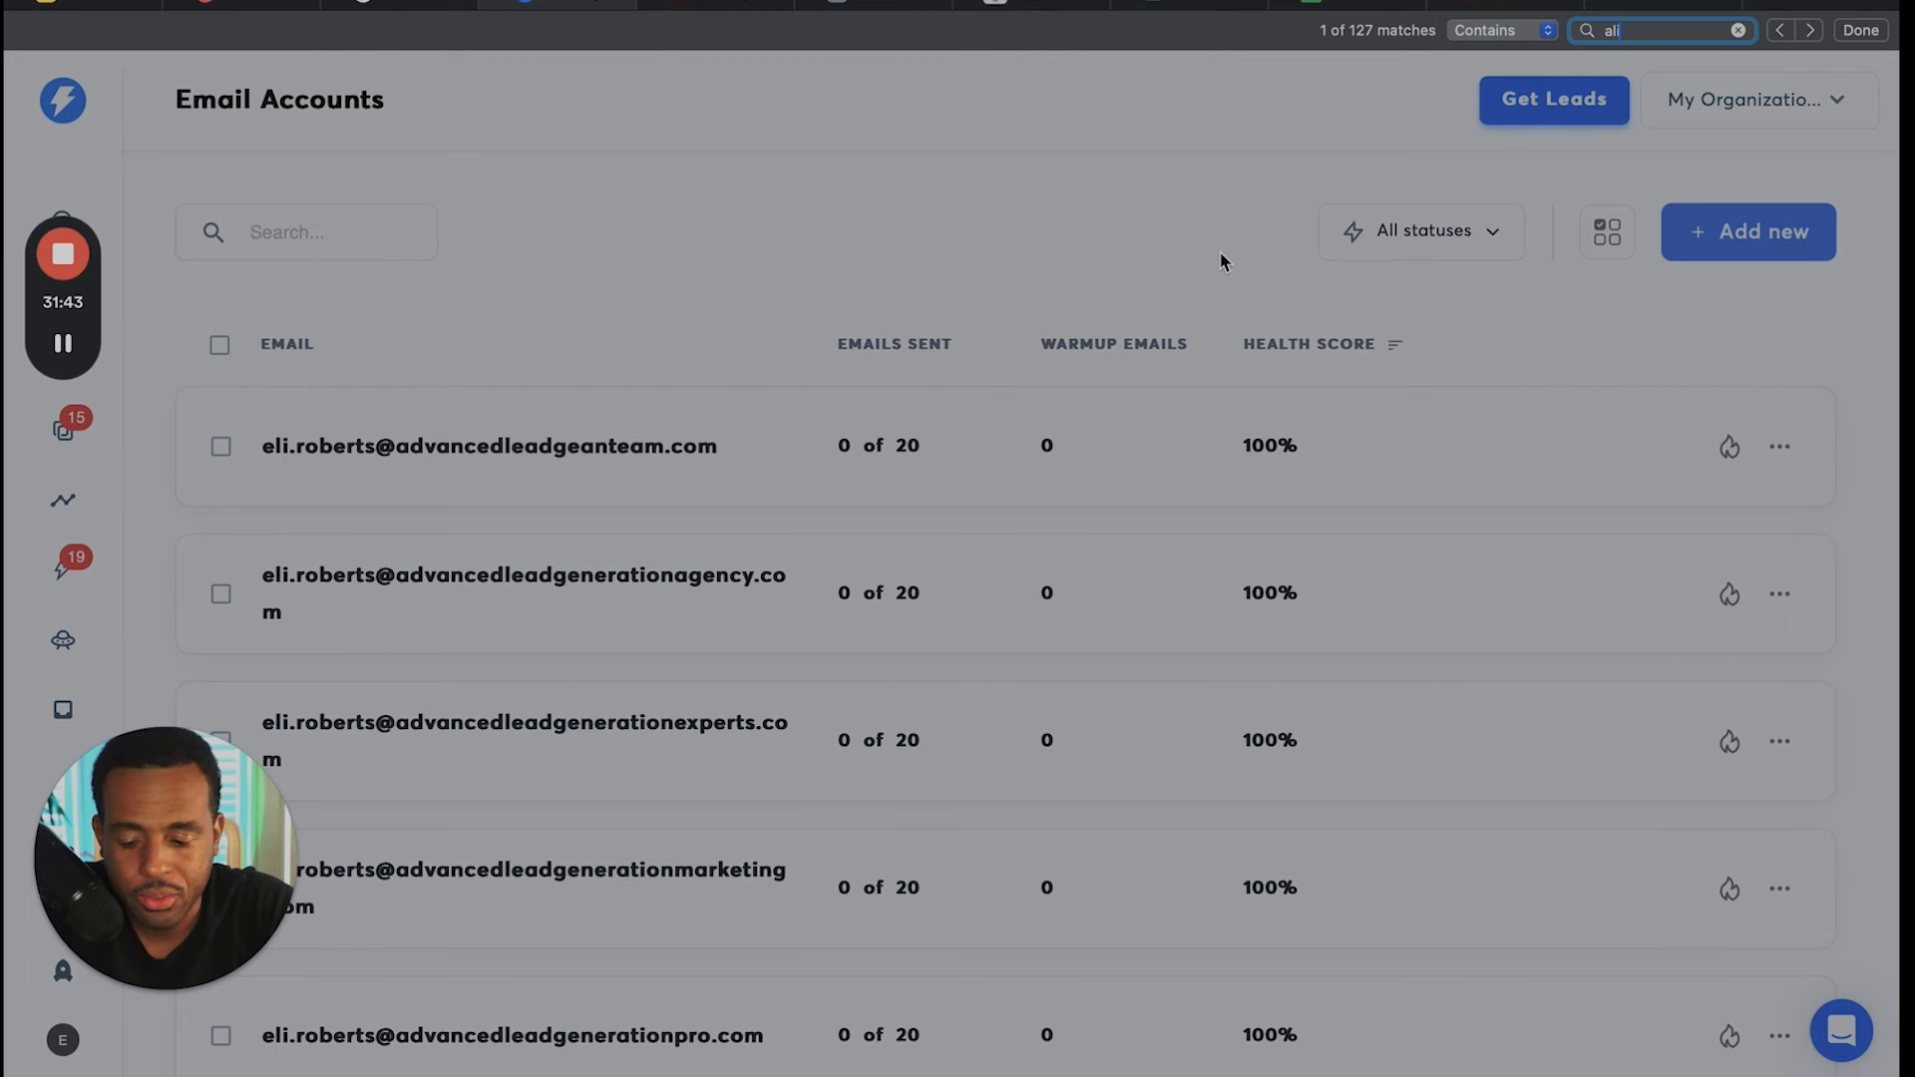
pyautogui.scroll(5, 1371, 68)
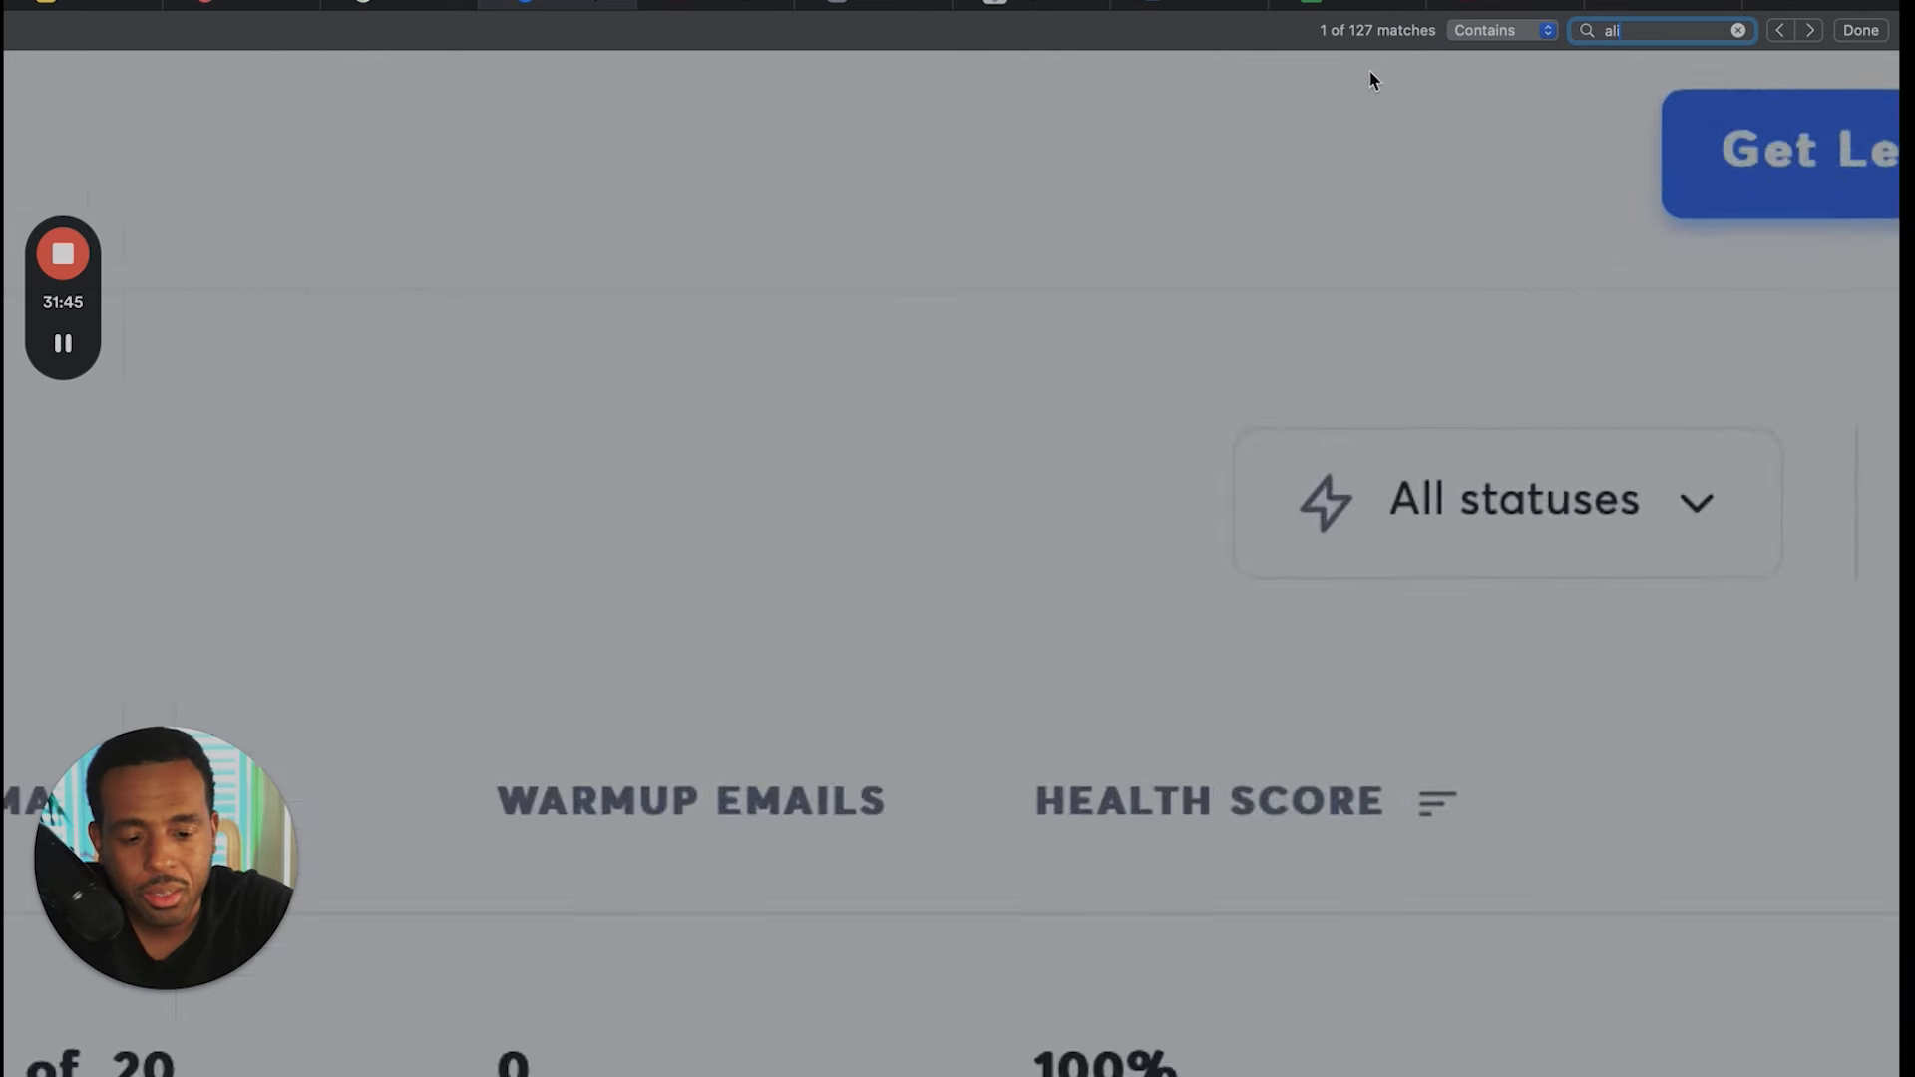
pyautogui.scroll(-5, 1370, 70)
pyautogui.scroll(5, 1367, 68)
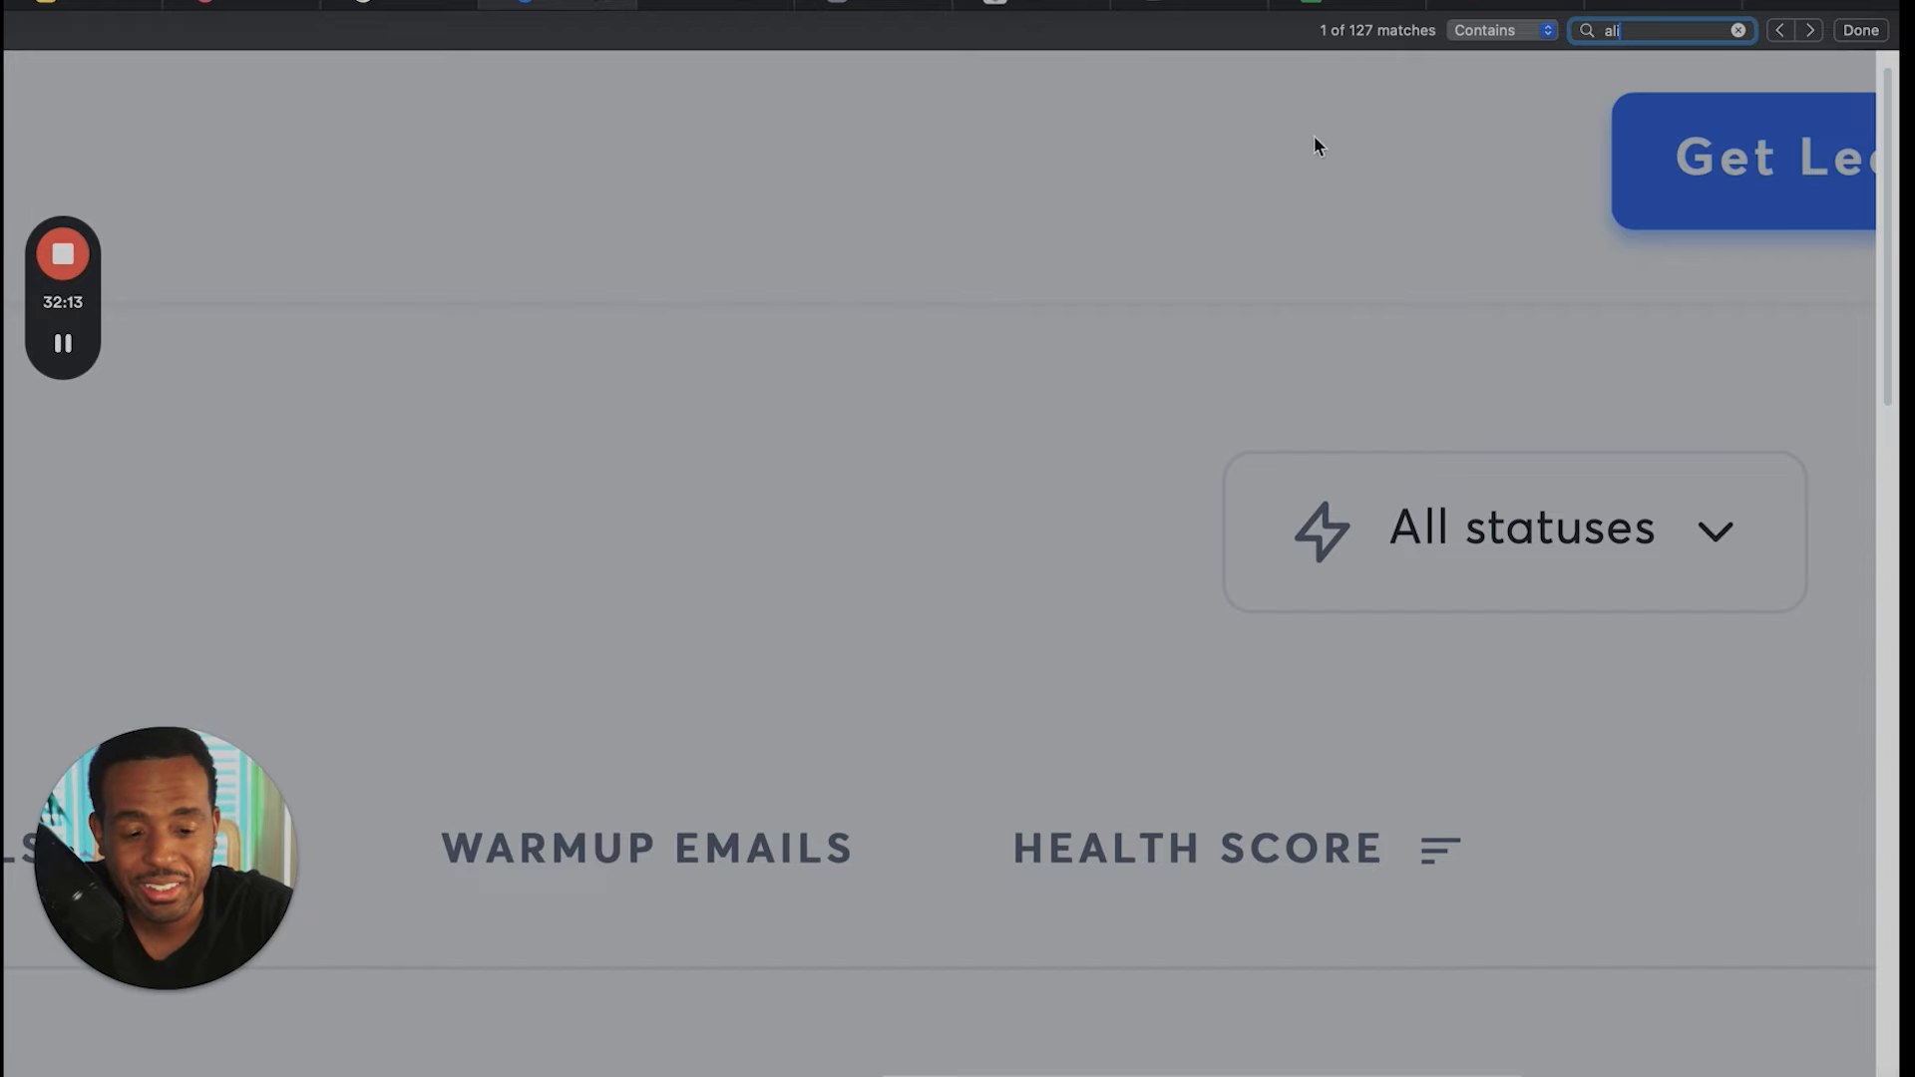
# - Search the email accounts page for "advanced" instead, examine the match count and close the search
pyautogui.moveTo(1646, 30); pyautogui.dragTo(1596, 38)
pyautogui.press('BackSpace')
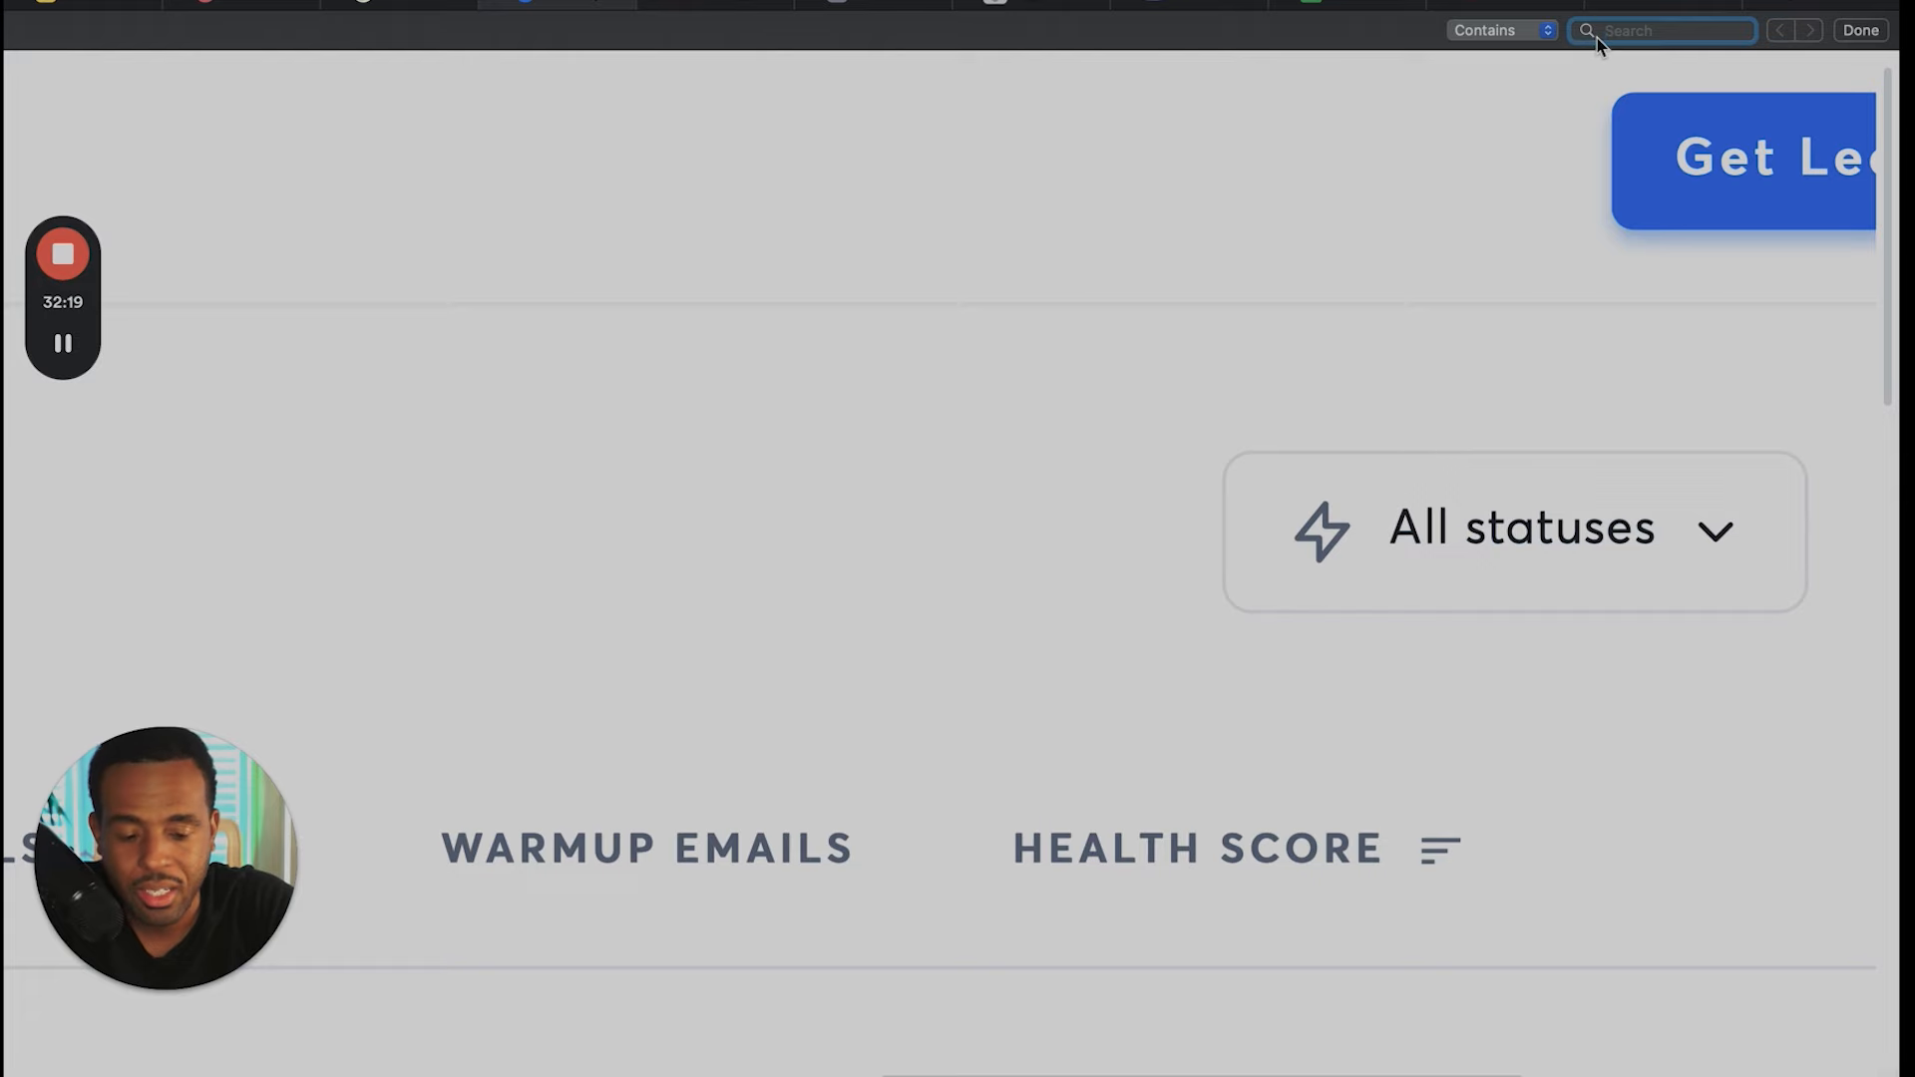
pyautogui.write('advan')
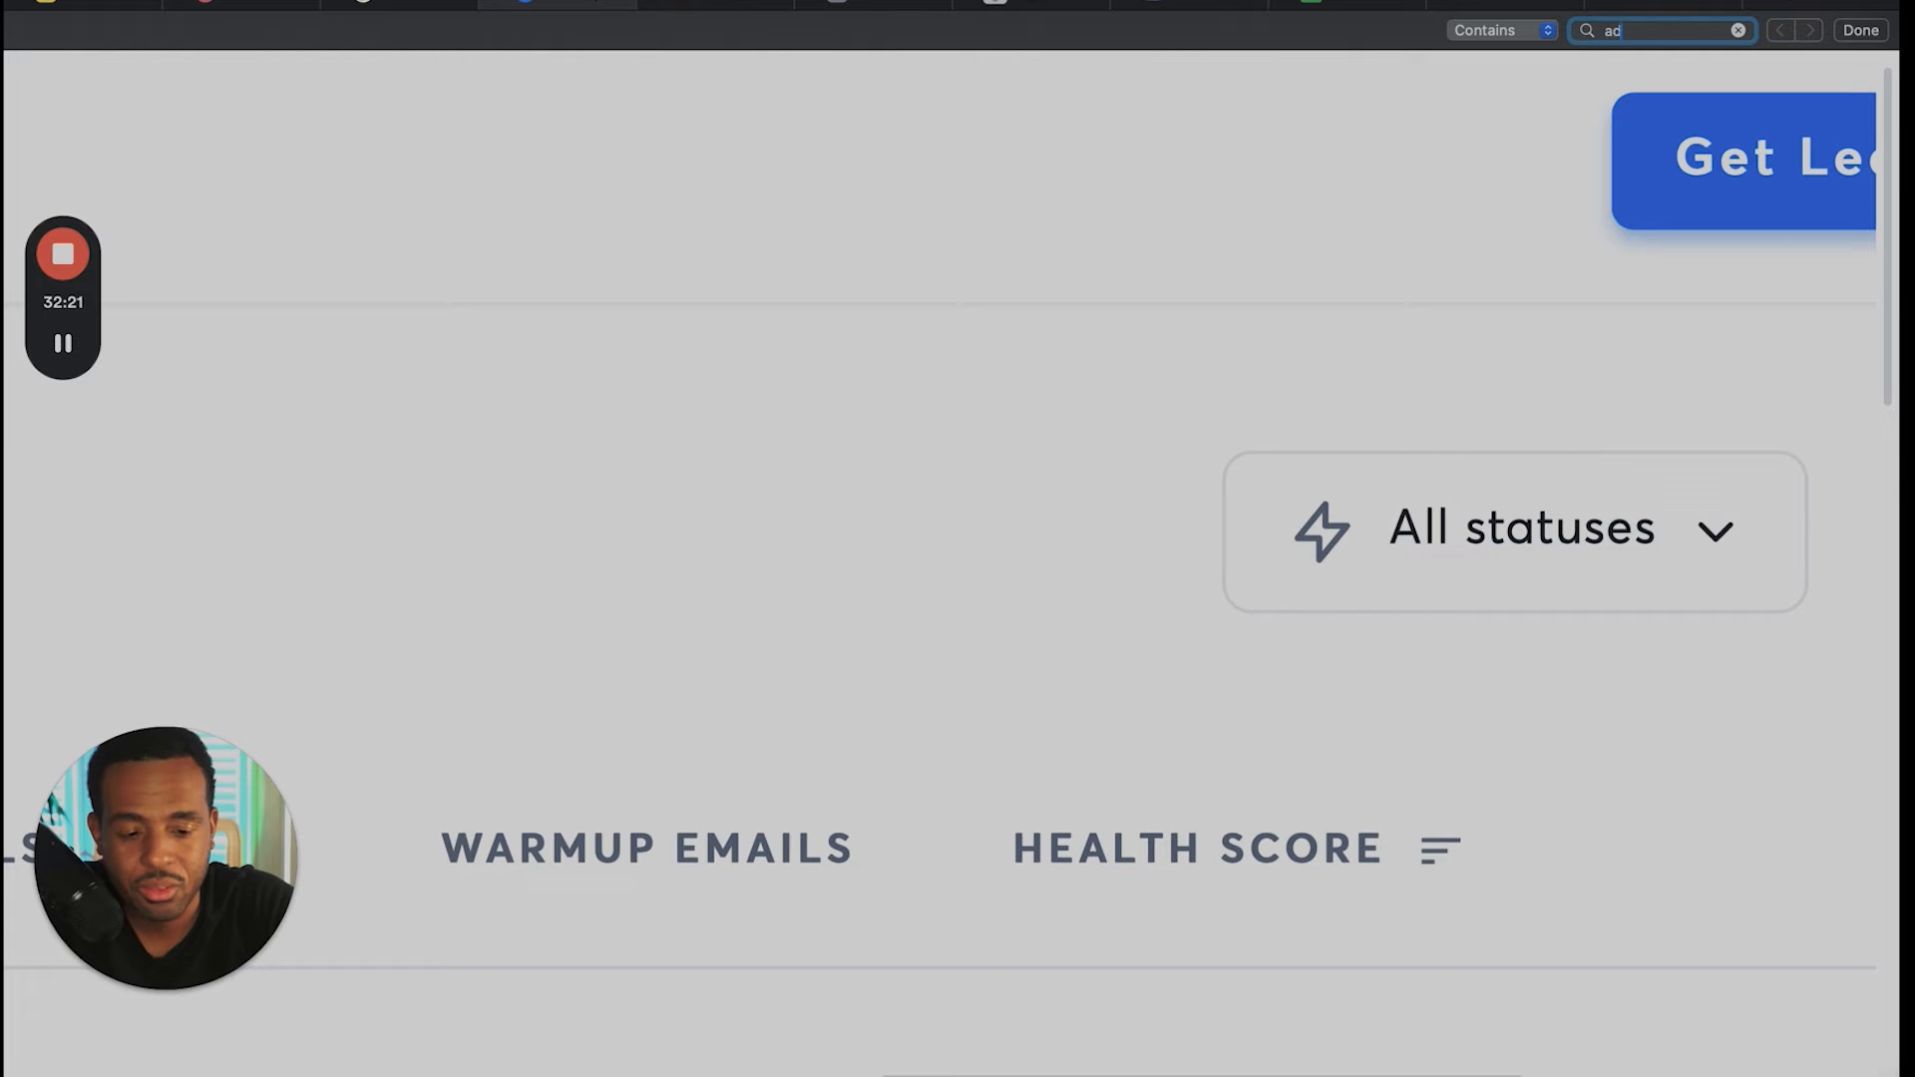
pyautogui.write('ced')
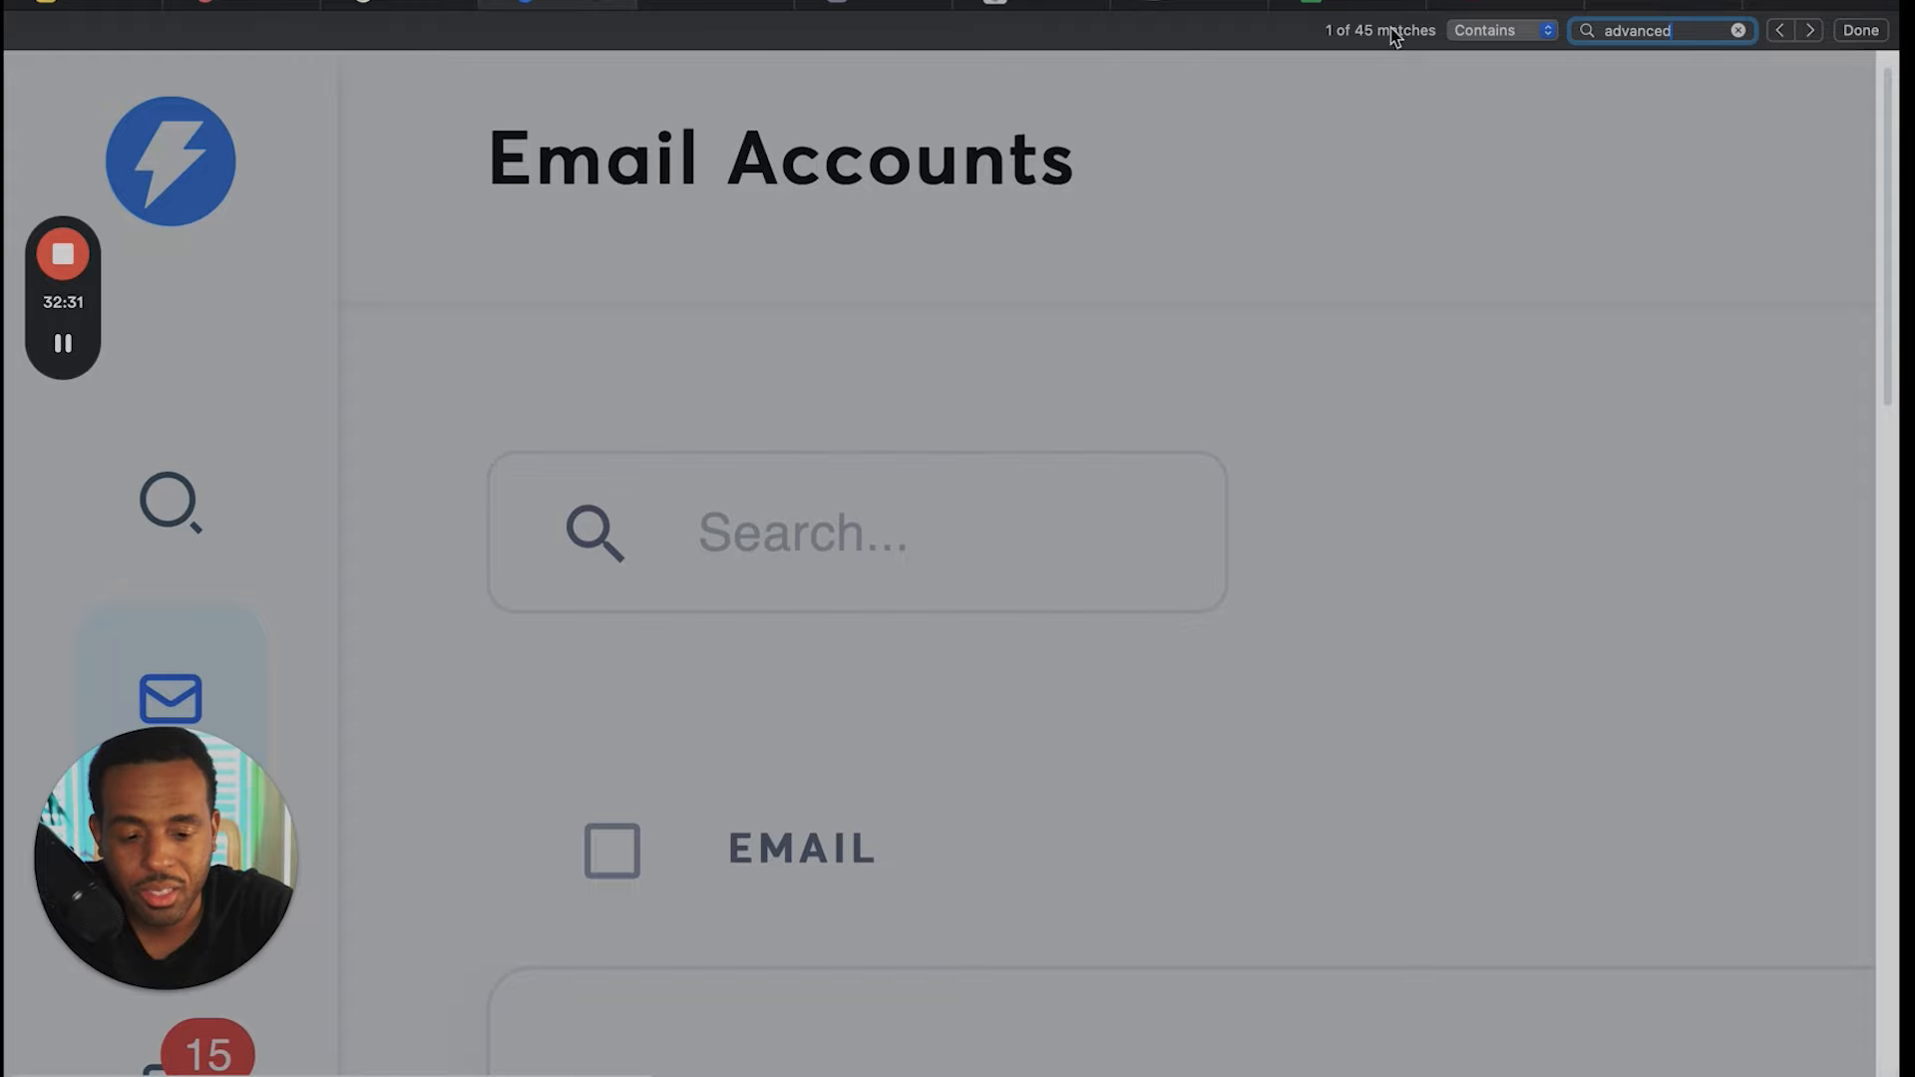
pyautogui.scroll(-5, 1089, 628)
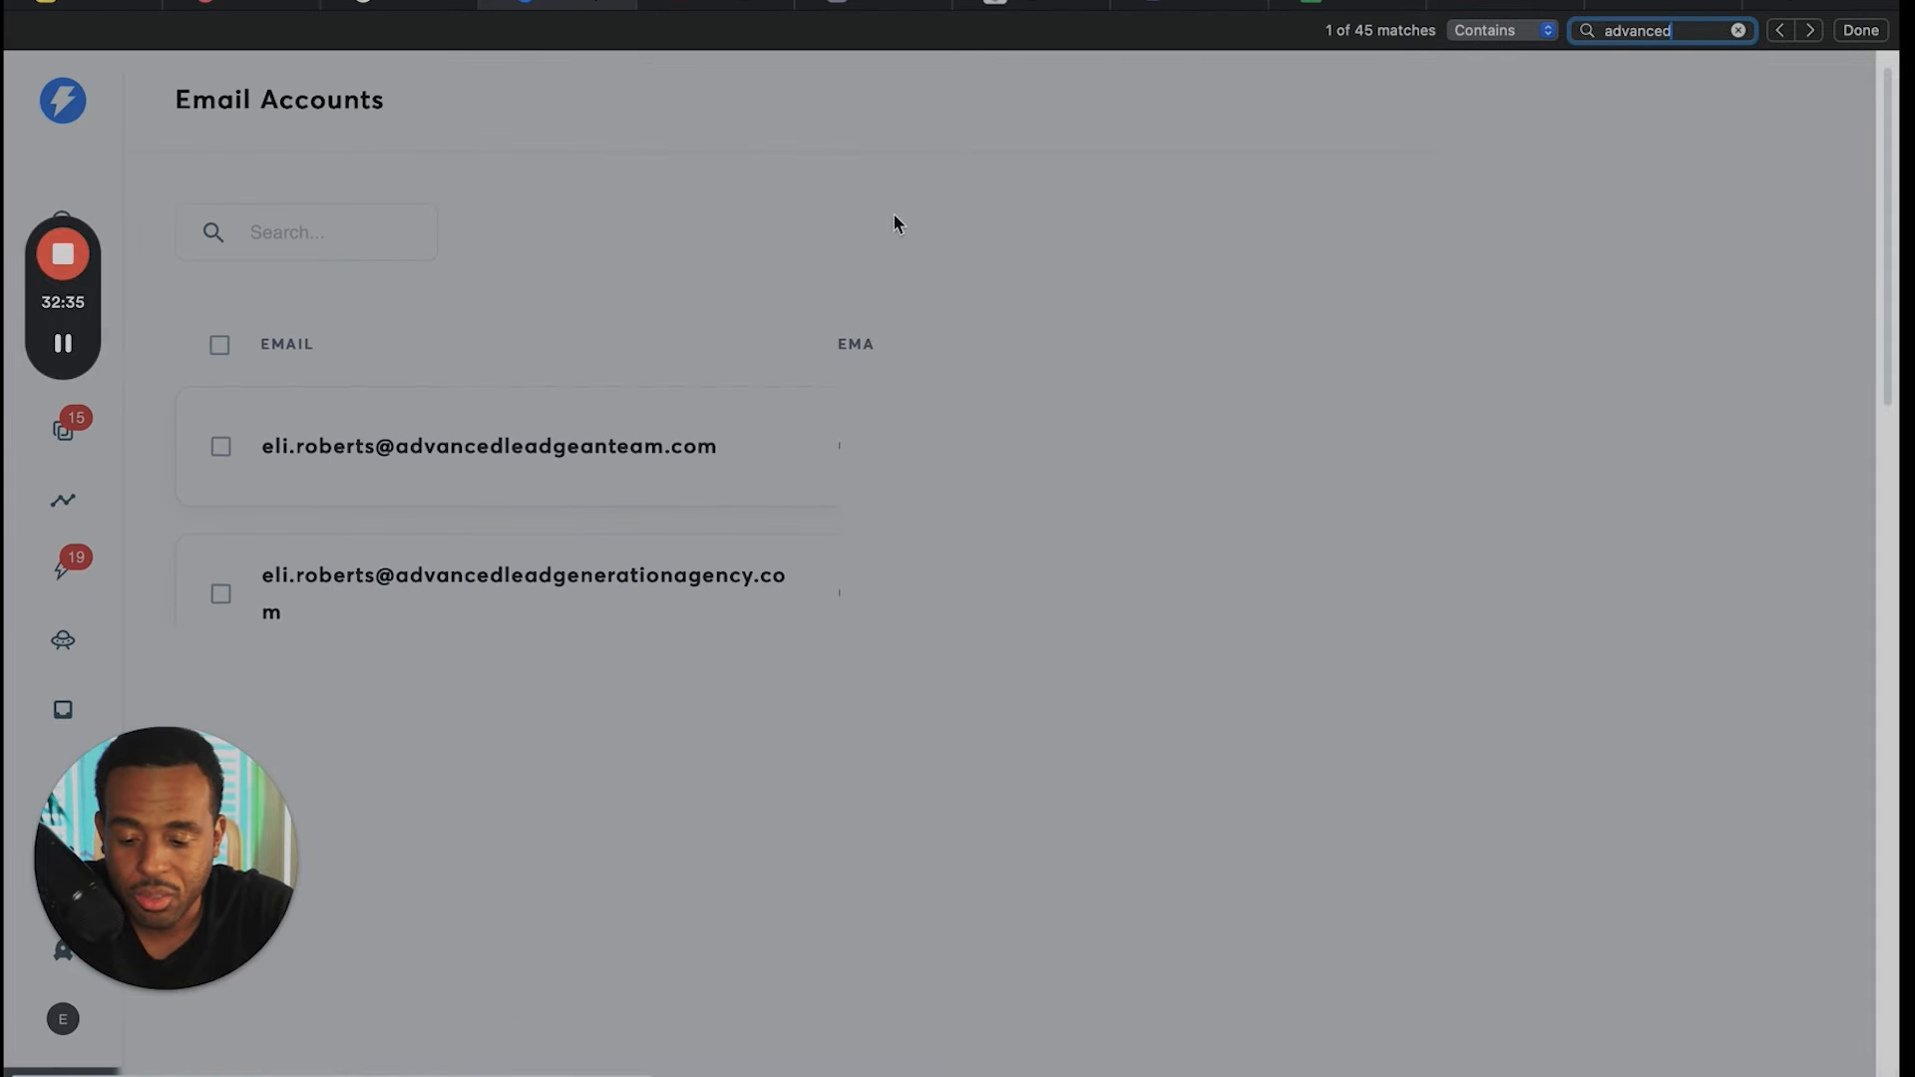
pyautogui.press('Escape')
pyautogui.scroll(-1, 1040, 165)
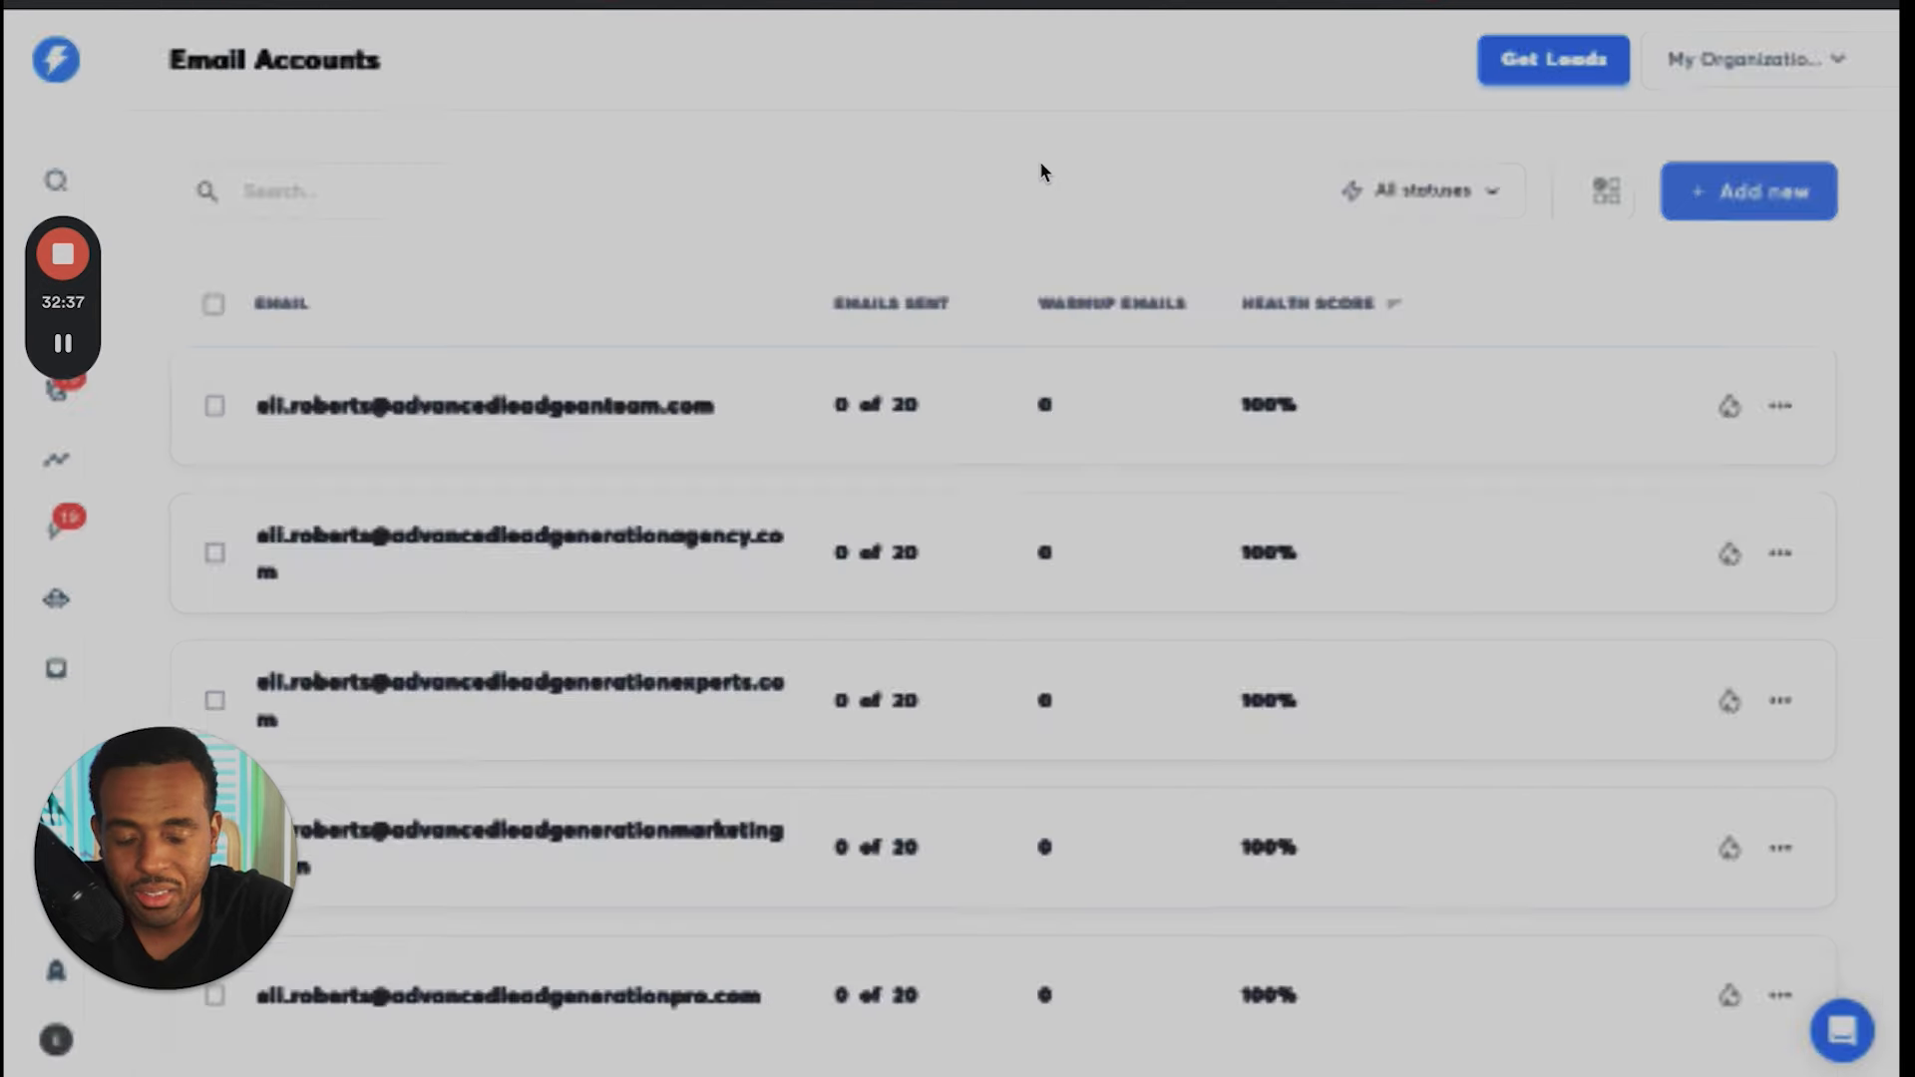
# - Glance at the Porkbun domain details and return to the Instantly email accounts
pyautogui.hotkey('ctrl', 'shift', 'Tab')
pyautogui.hotkey('ctrl', 'shift', 'Tab')
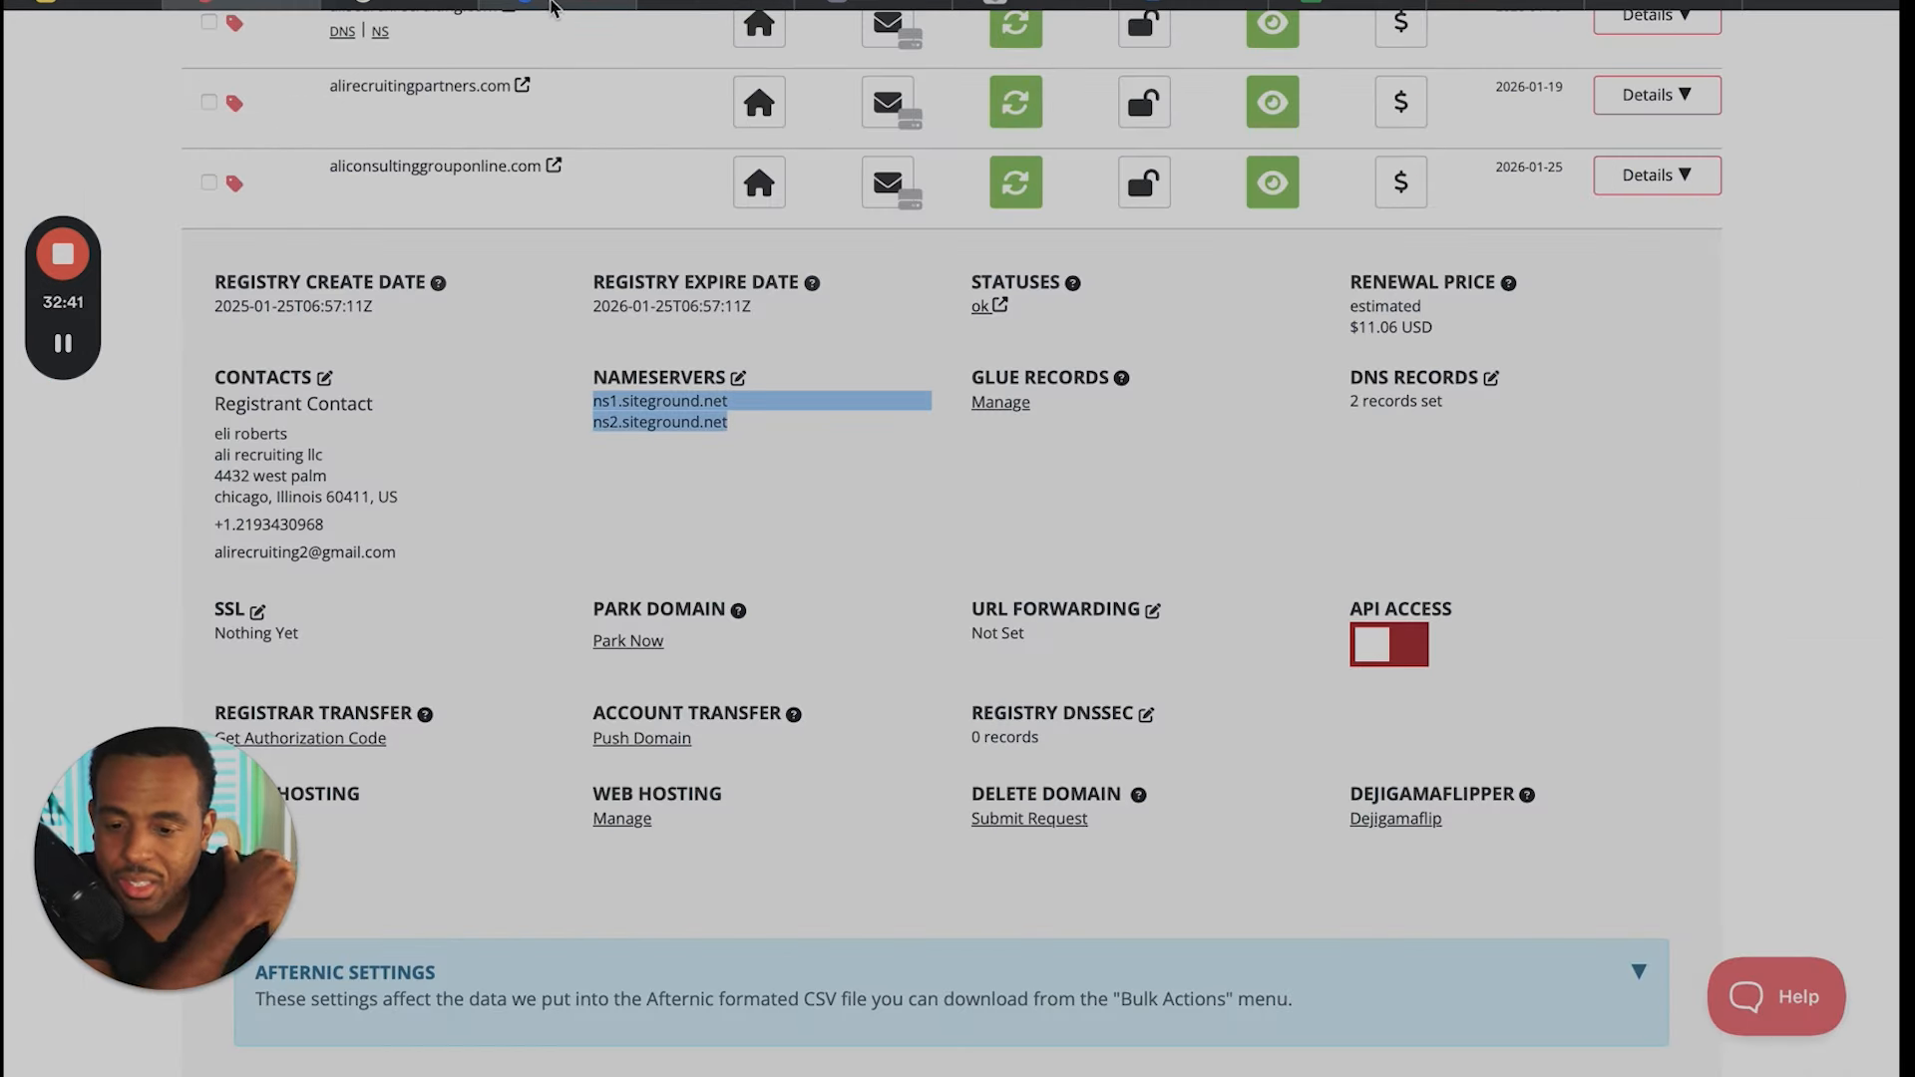
pyautogui.click(555, 5)
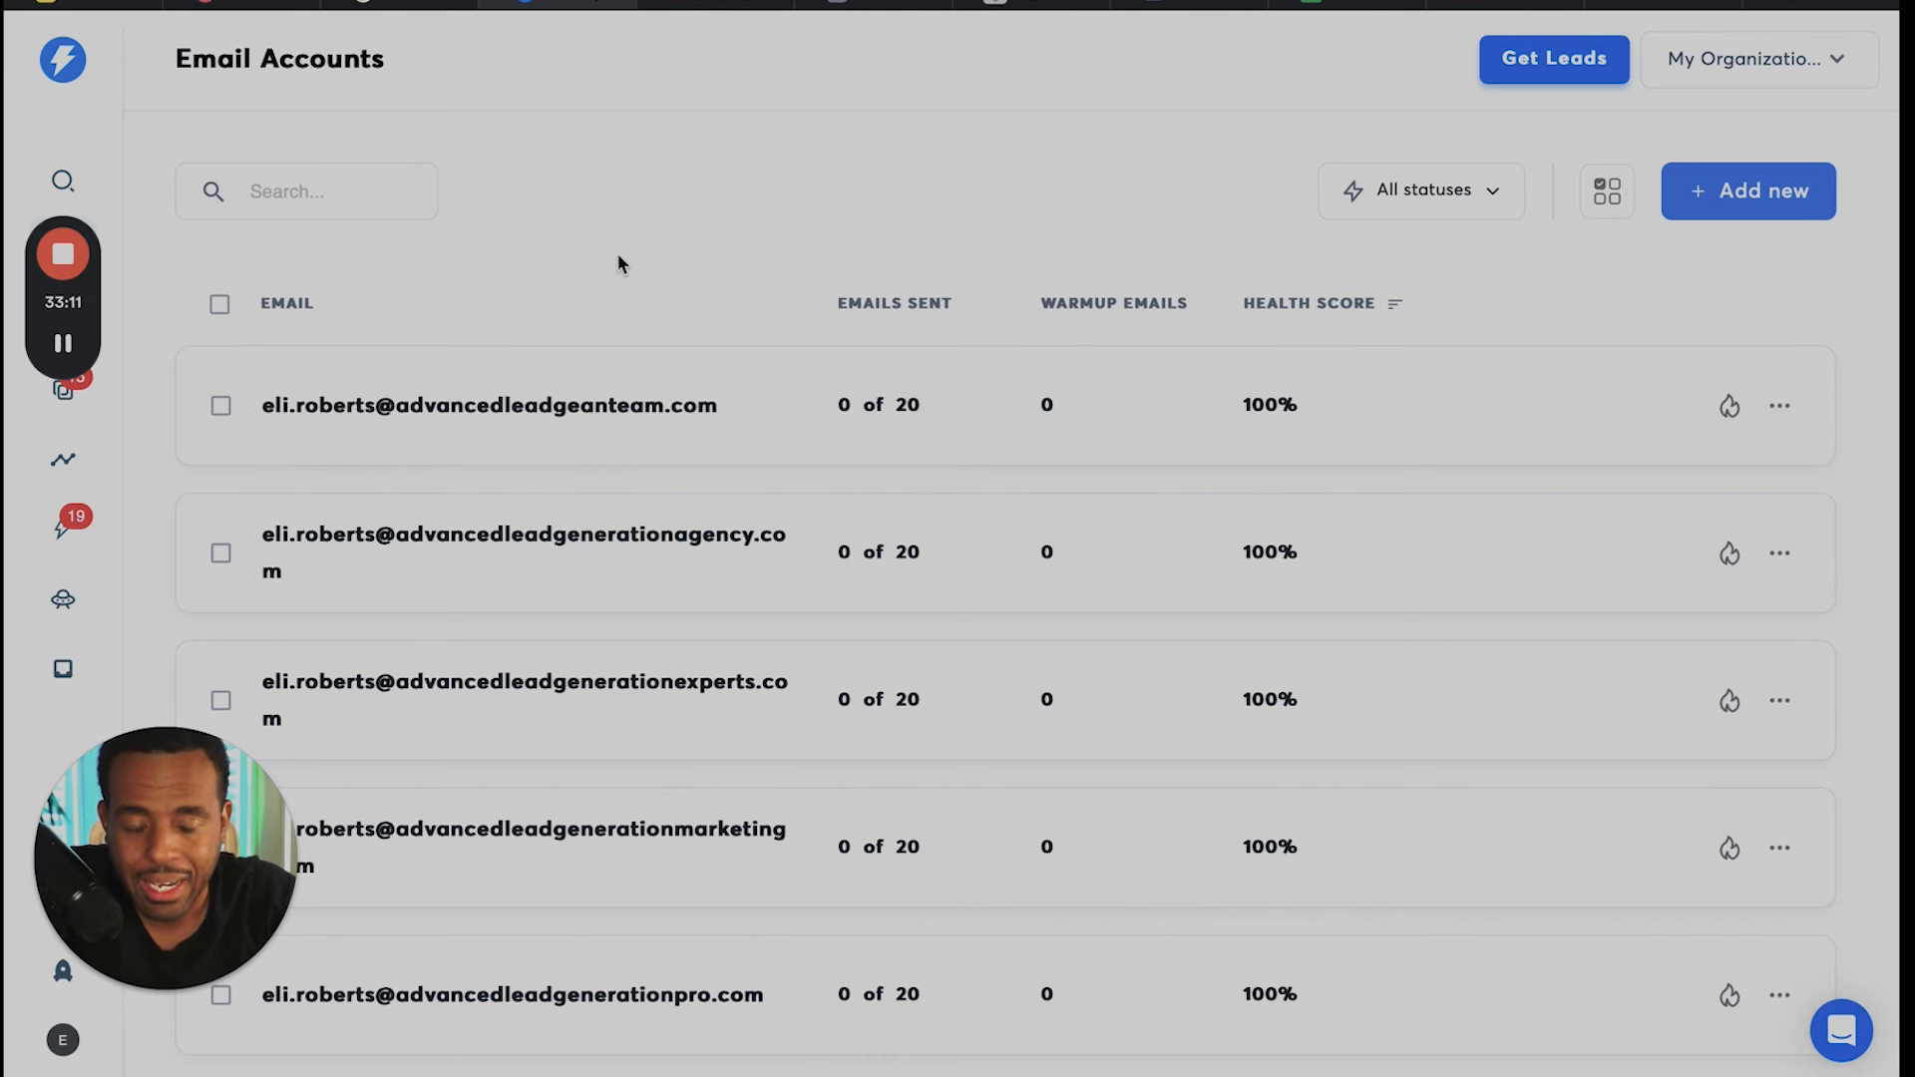
# - Start adding a new email account, review the setup options and choose to connect an existing account through Any Provider IMAP / SMTP
pyautogui.moveTo(638, 2)
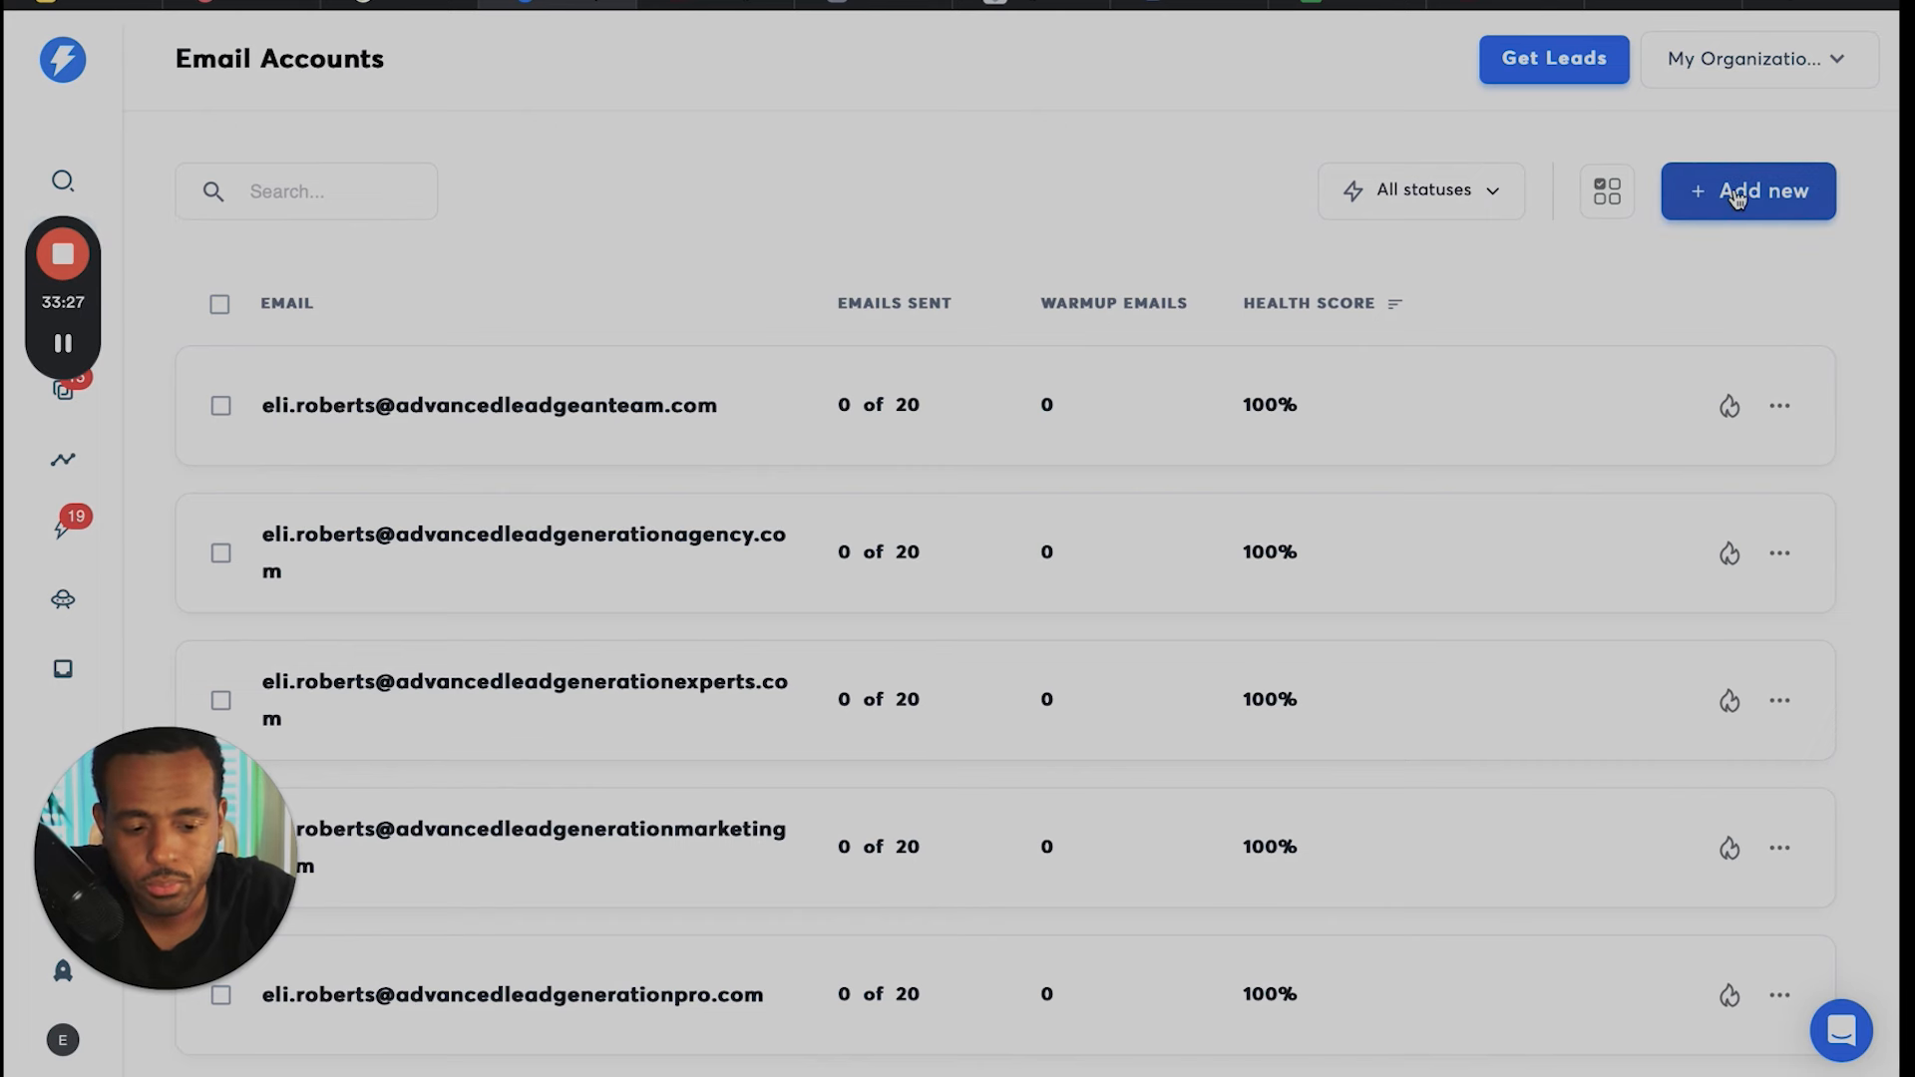
pyautogui.click(1737, 199)
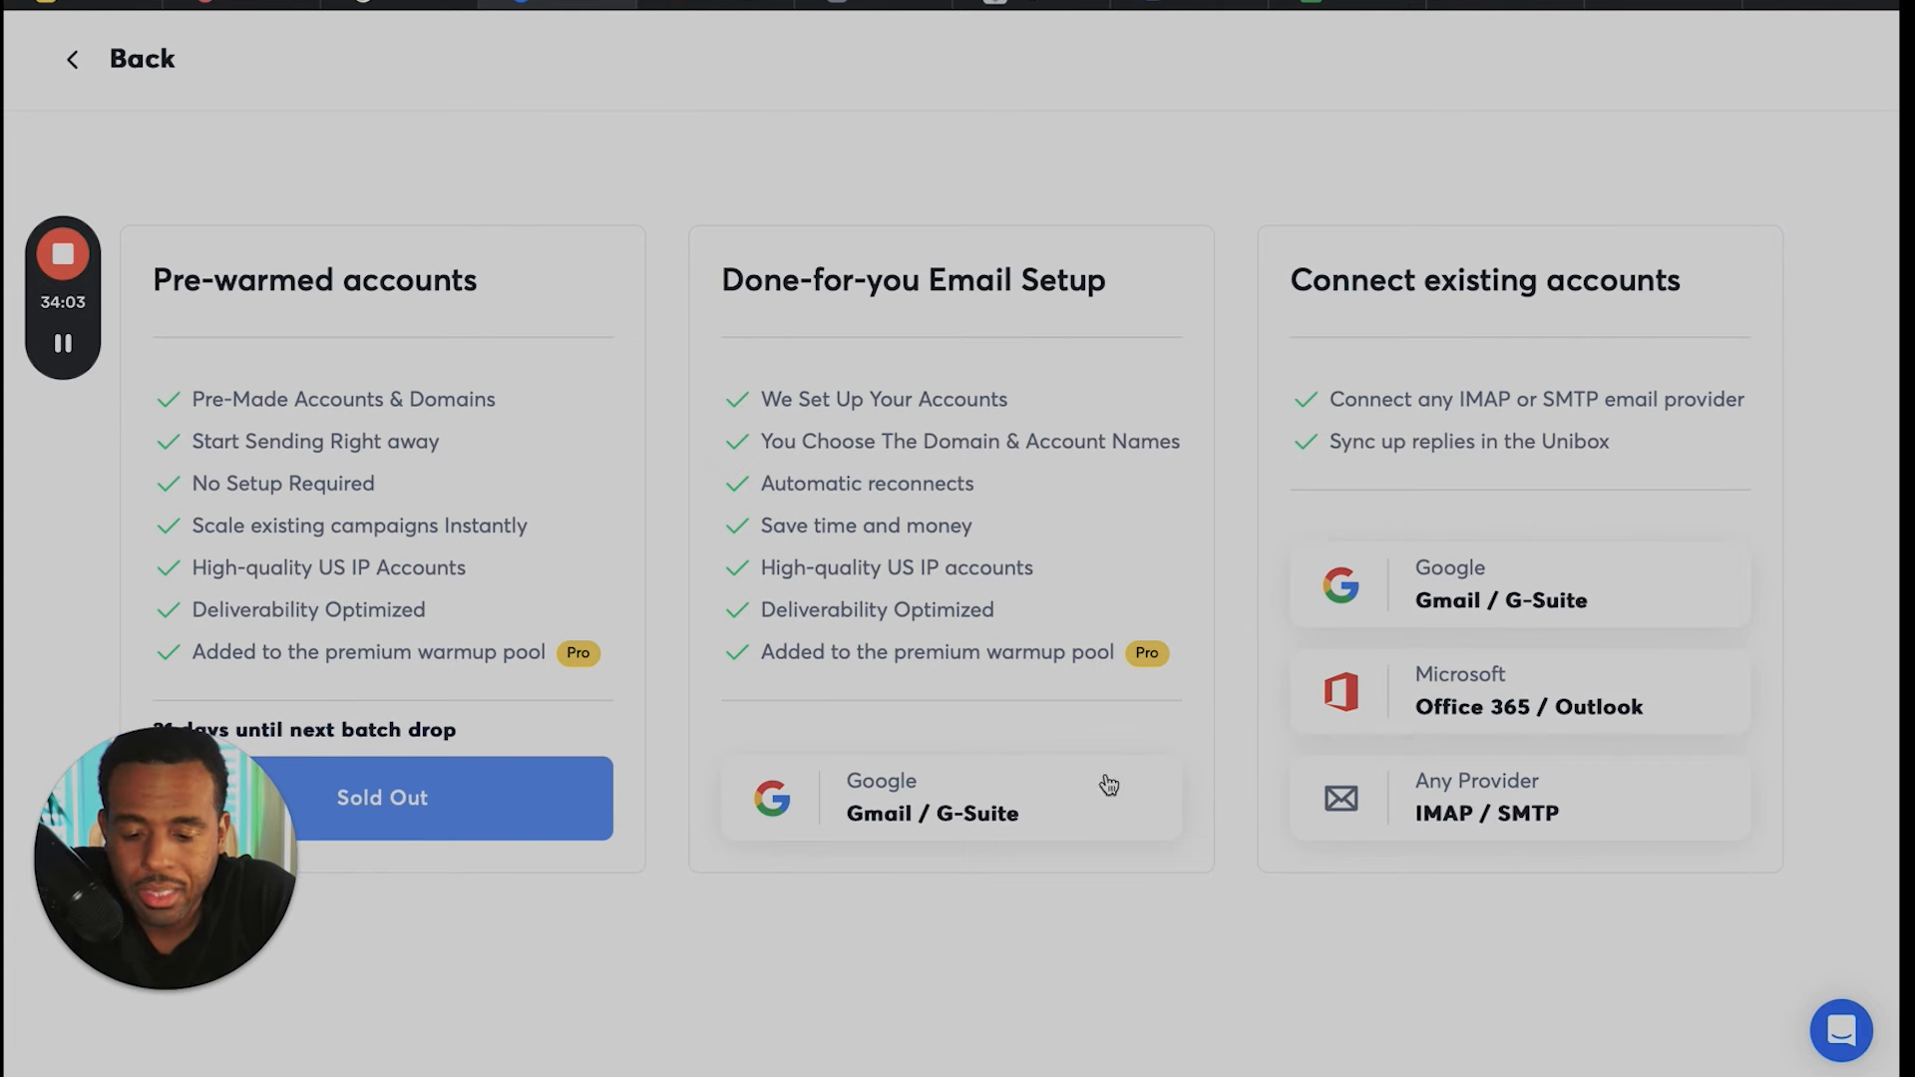
pyautogui.scroll(-1, 693, 439)
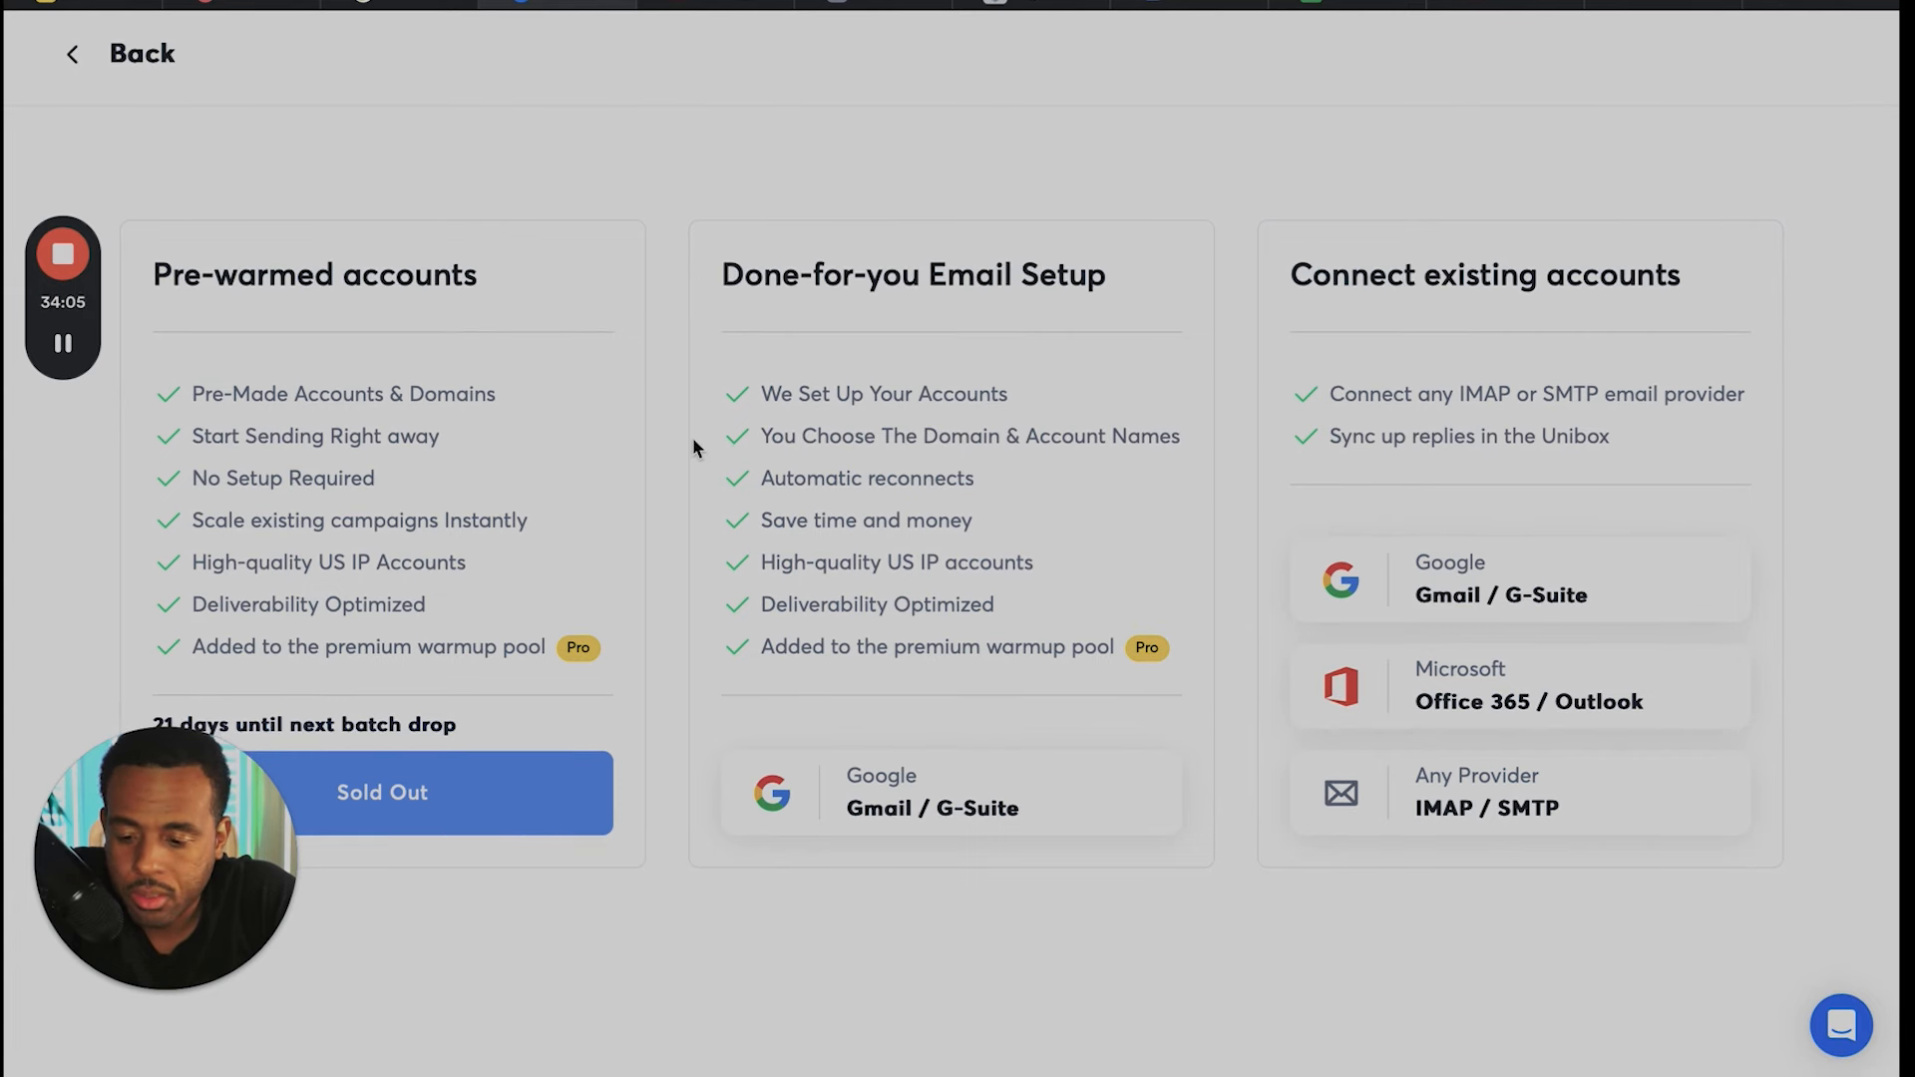
pyautogui.scroll(1, 692, 439)
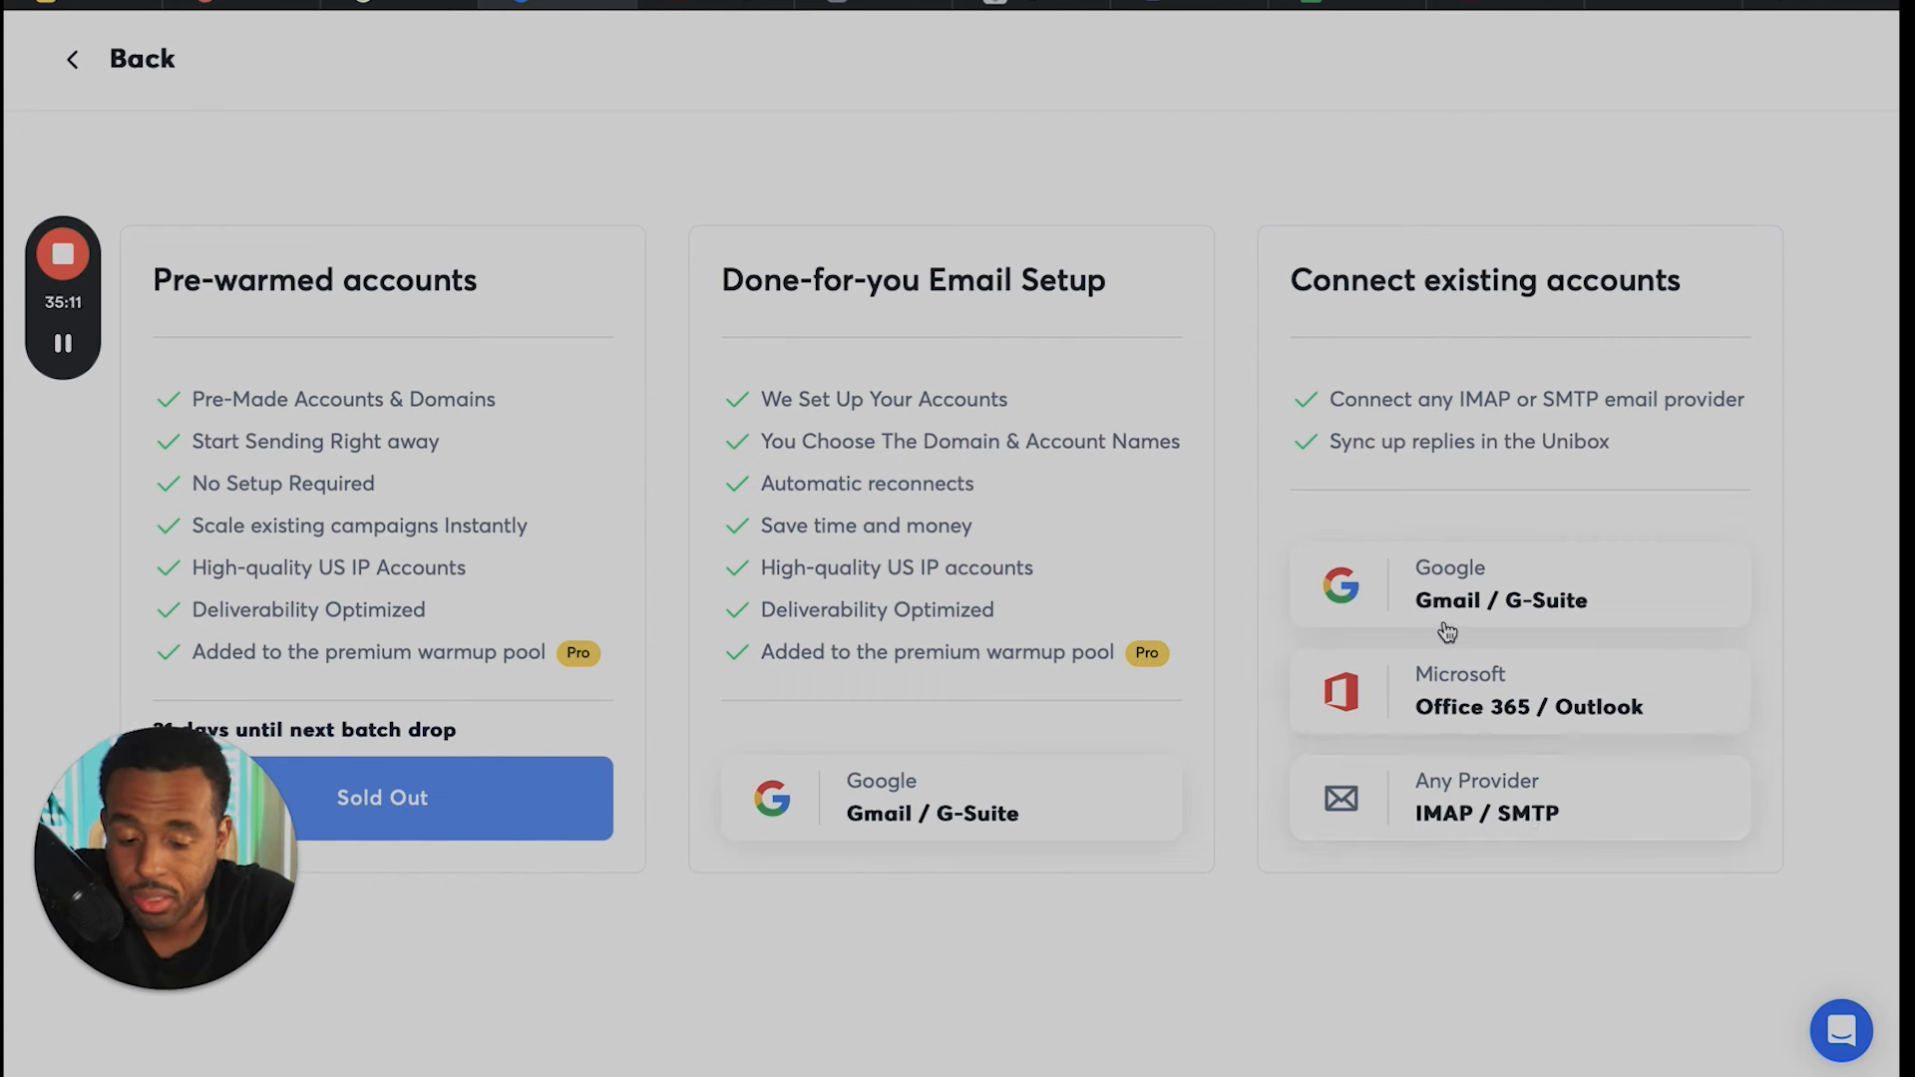
pyautogui.click(1477, 822)
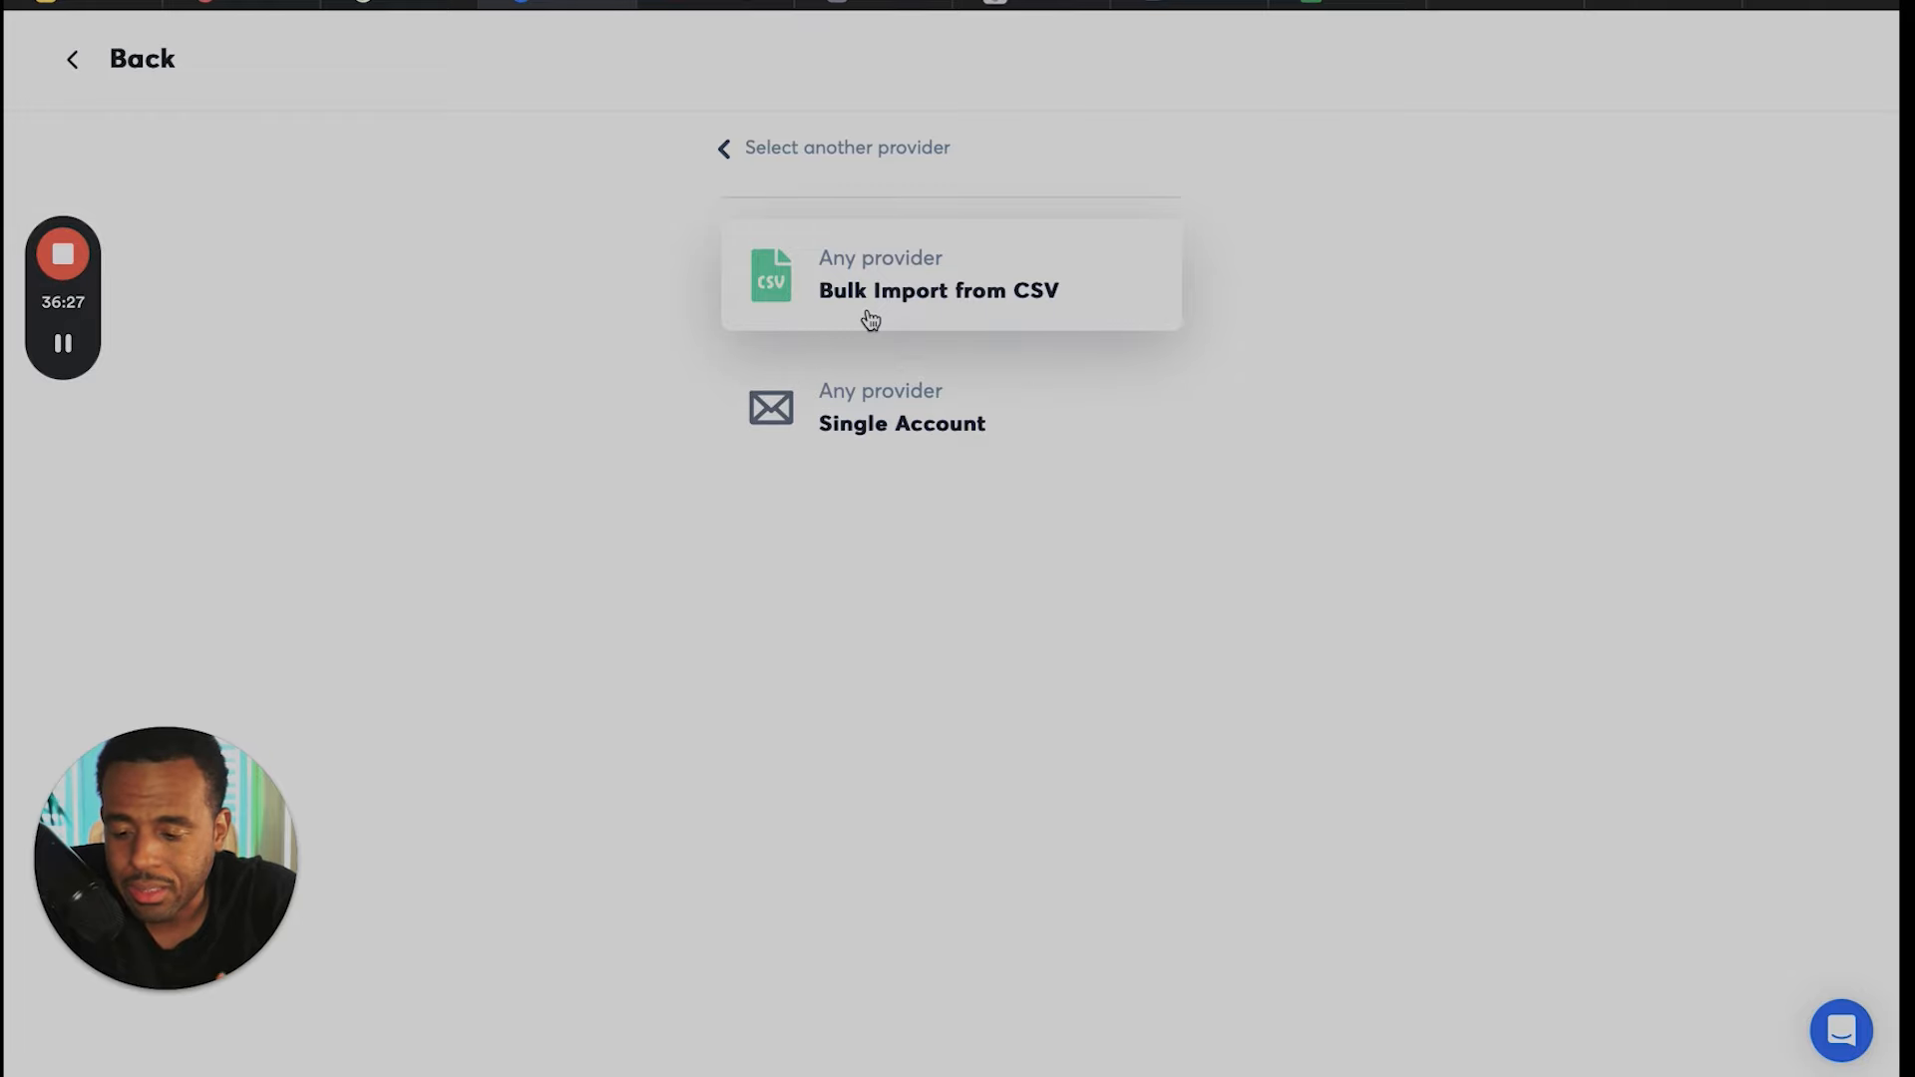
# - Switch back to the Porkbun domain list and collapse the details of aliconsultinggrouponline.com
pyautogui.click(244, 6)
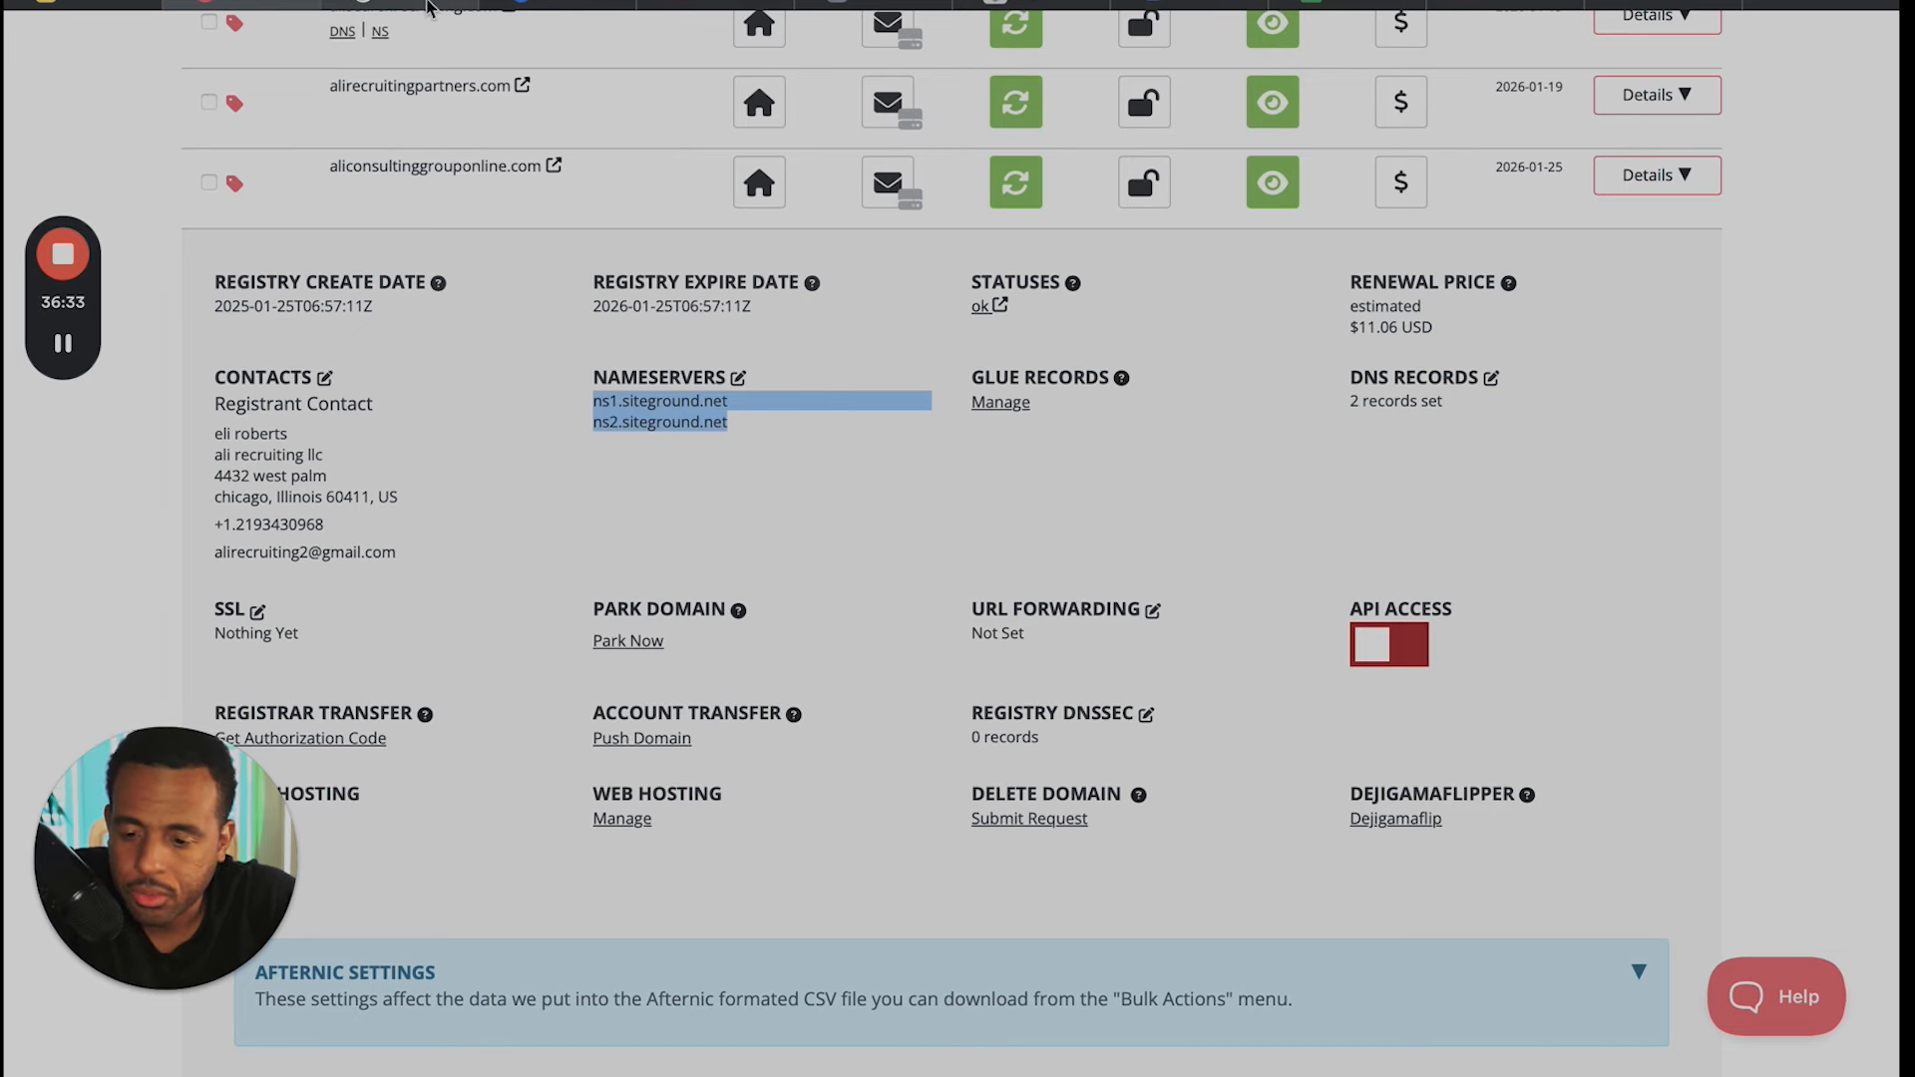
pyautogui.click(427, 6)
pyautogui.click(249, 6)
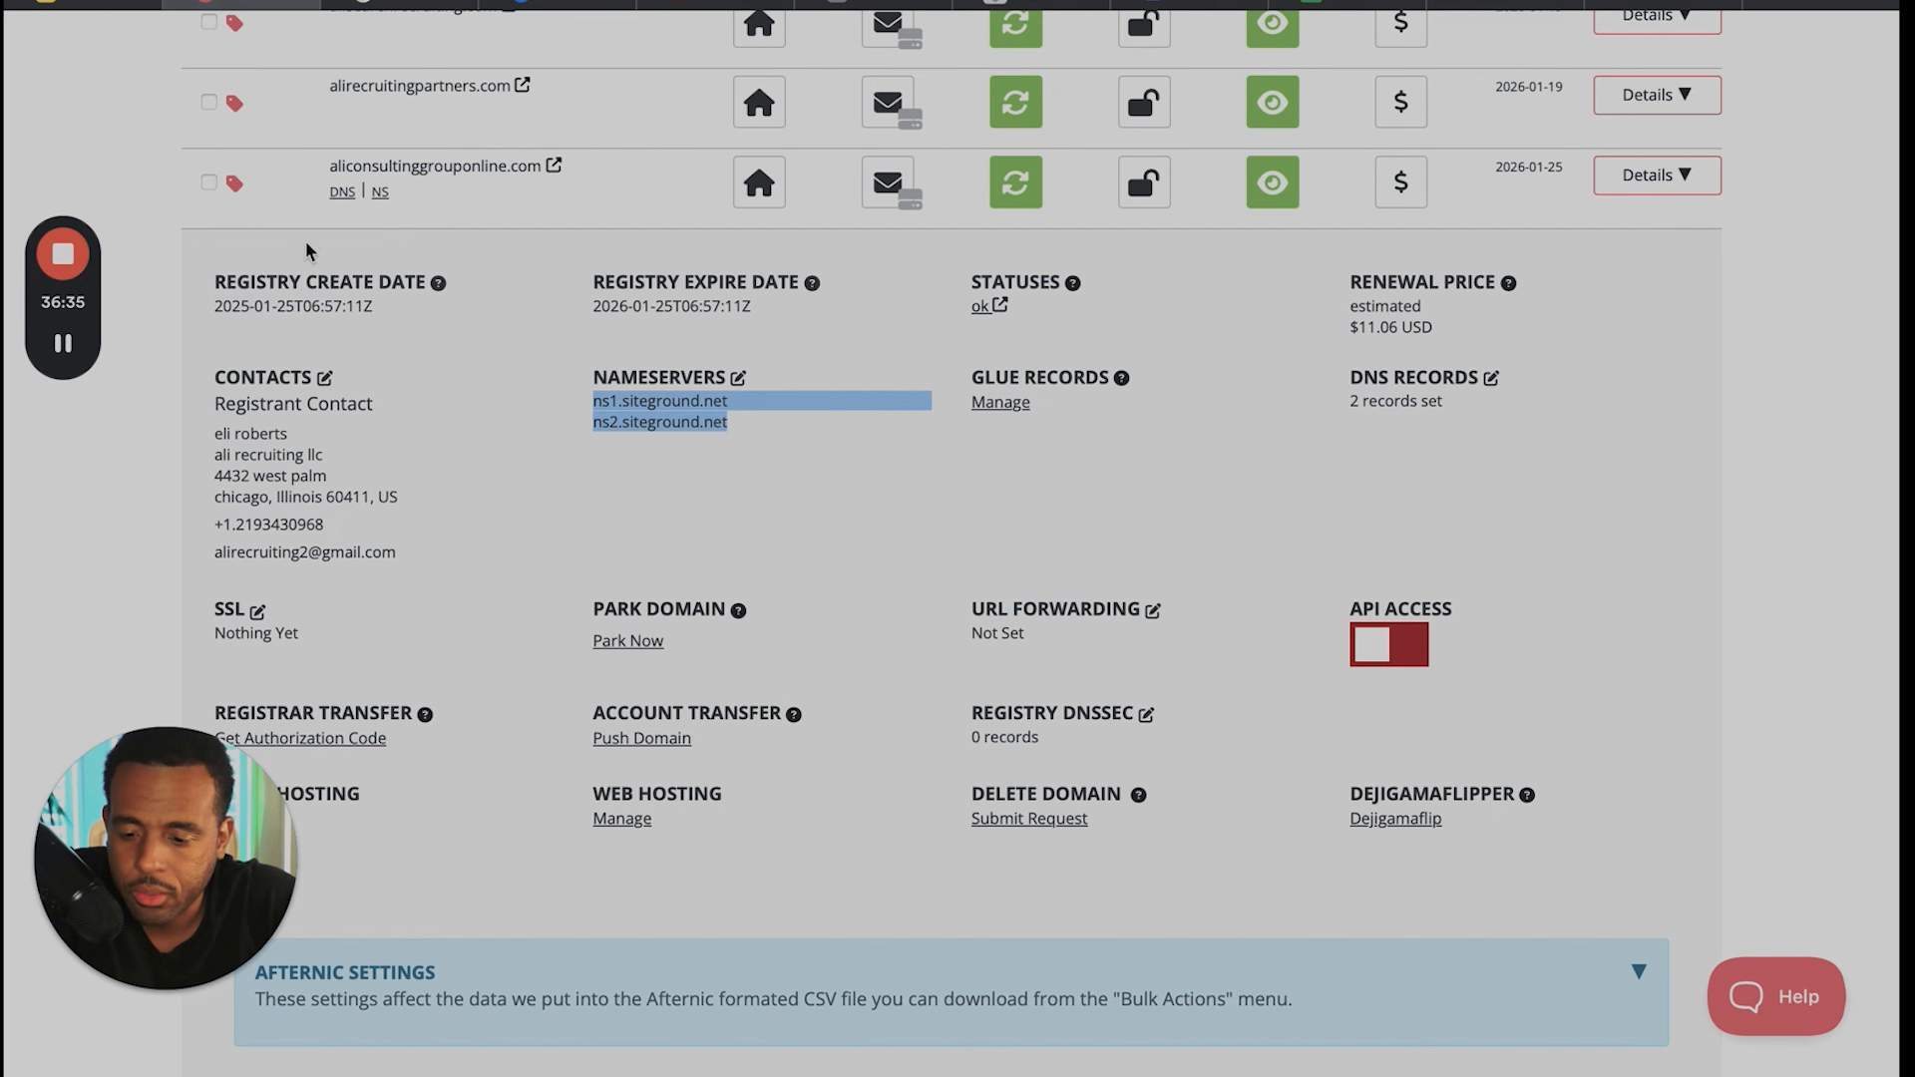
pyautogui.click(1651, 187)
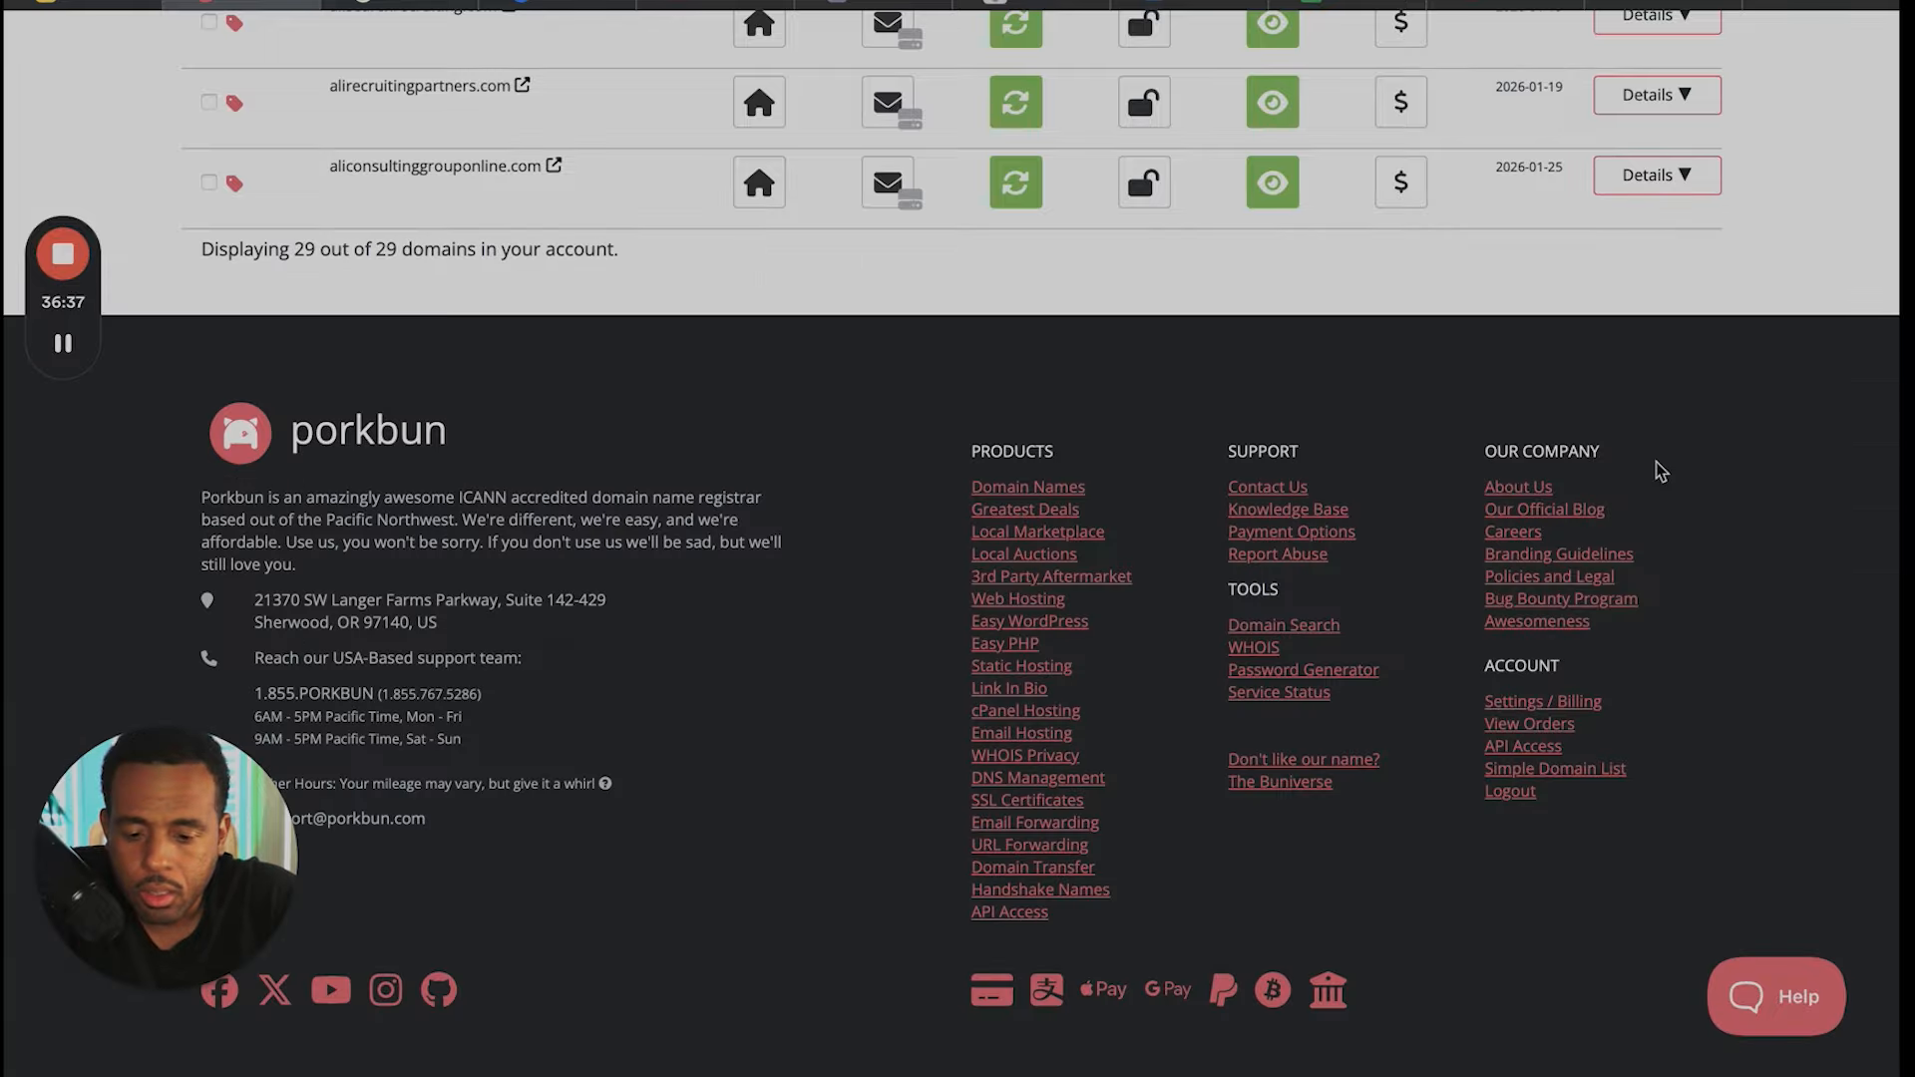
# - Look through the list of registered domains in the Porkbun account
pyautogui.scroll(5, 1661, 468)
pyautogui.scroll(15, 1659, 469)
pyautogui.scroll(-11, 1659, 469)
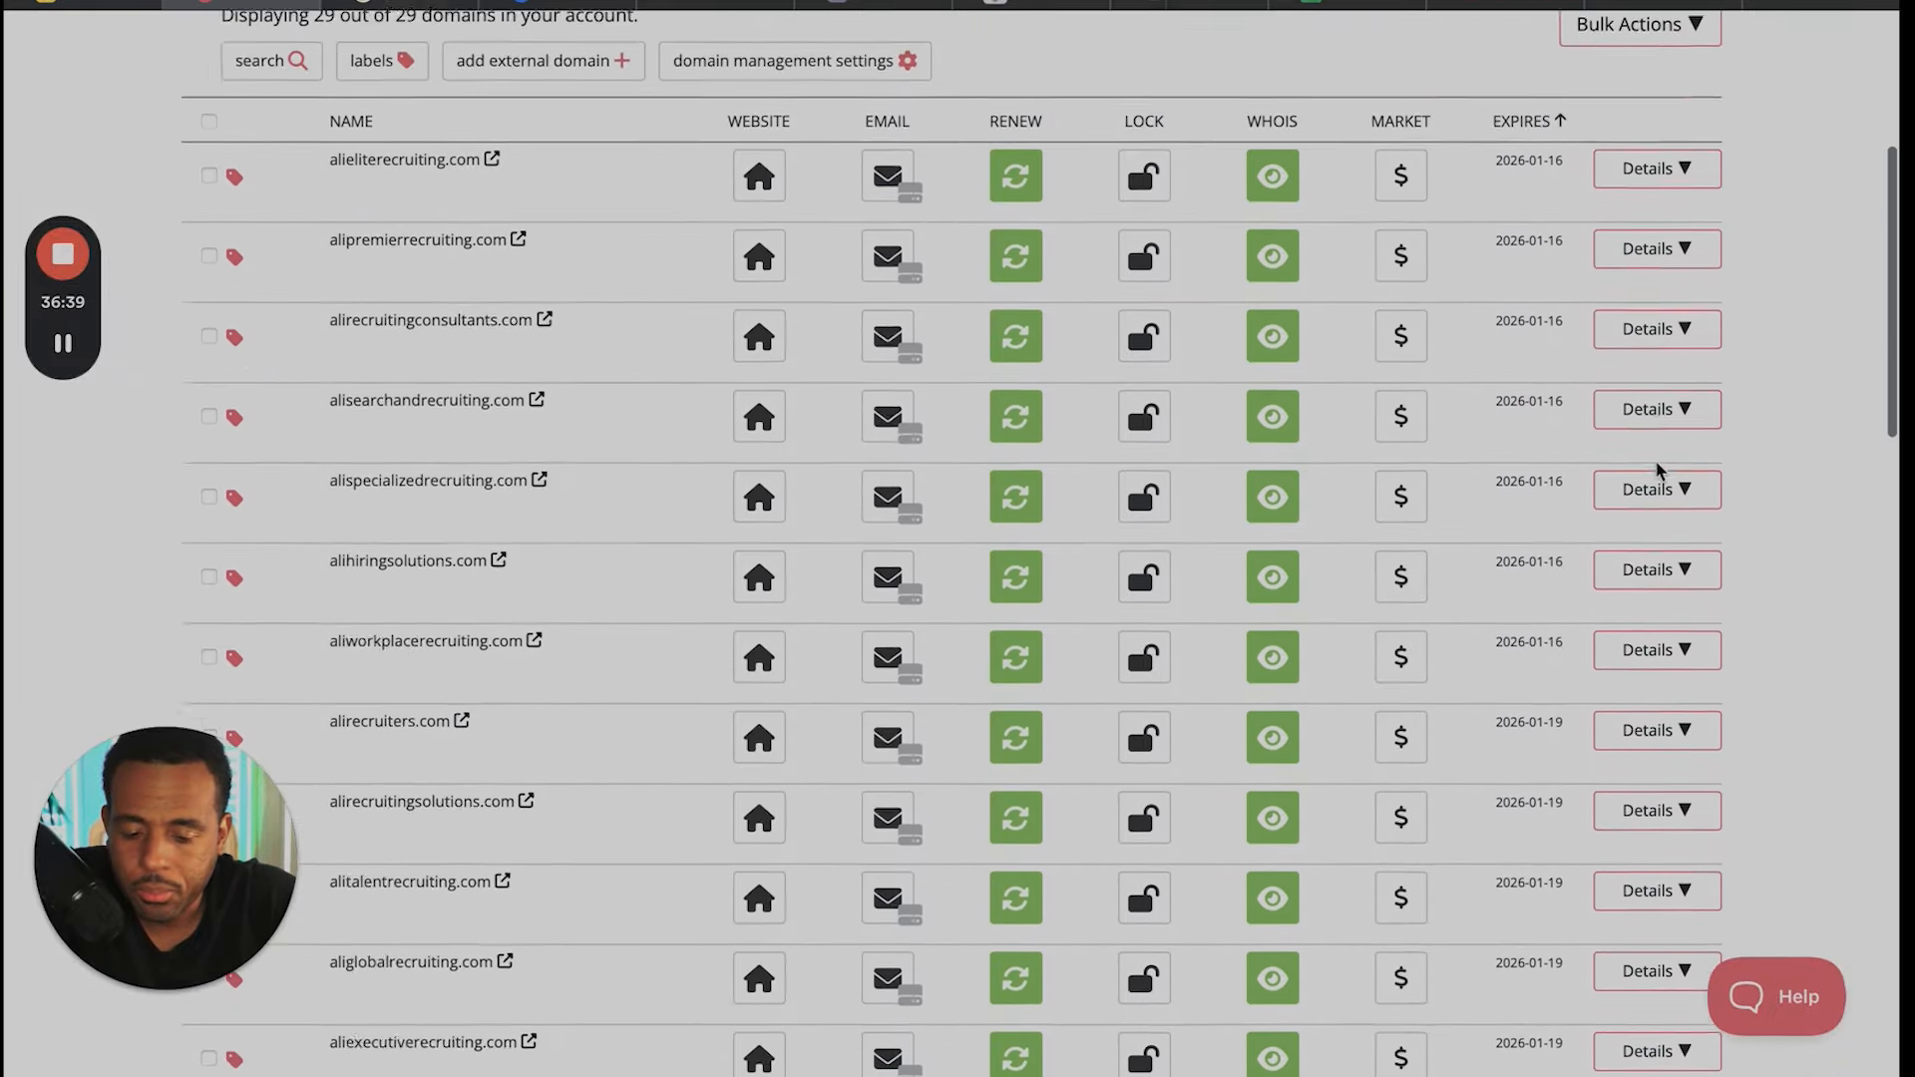
pyautogui.scroll(-5, 1659, 469)
pyautogui.scroll(15, 1651, 399)
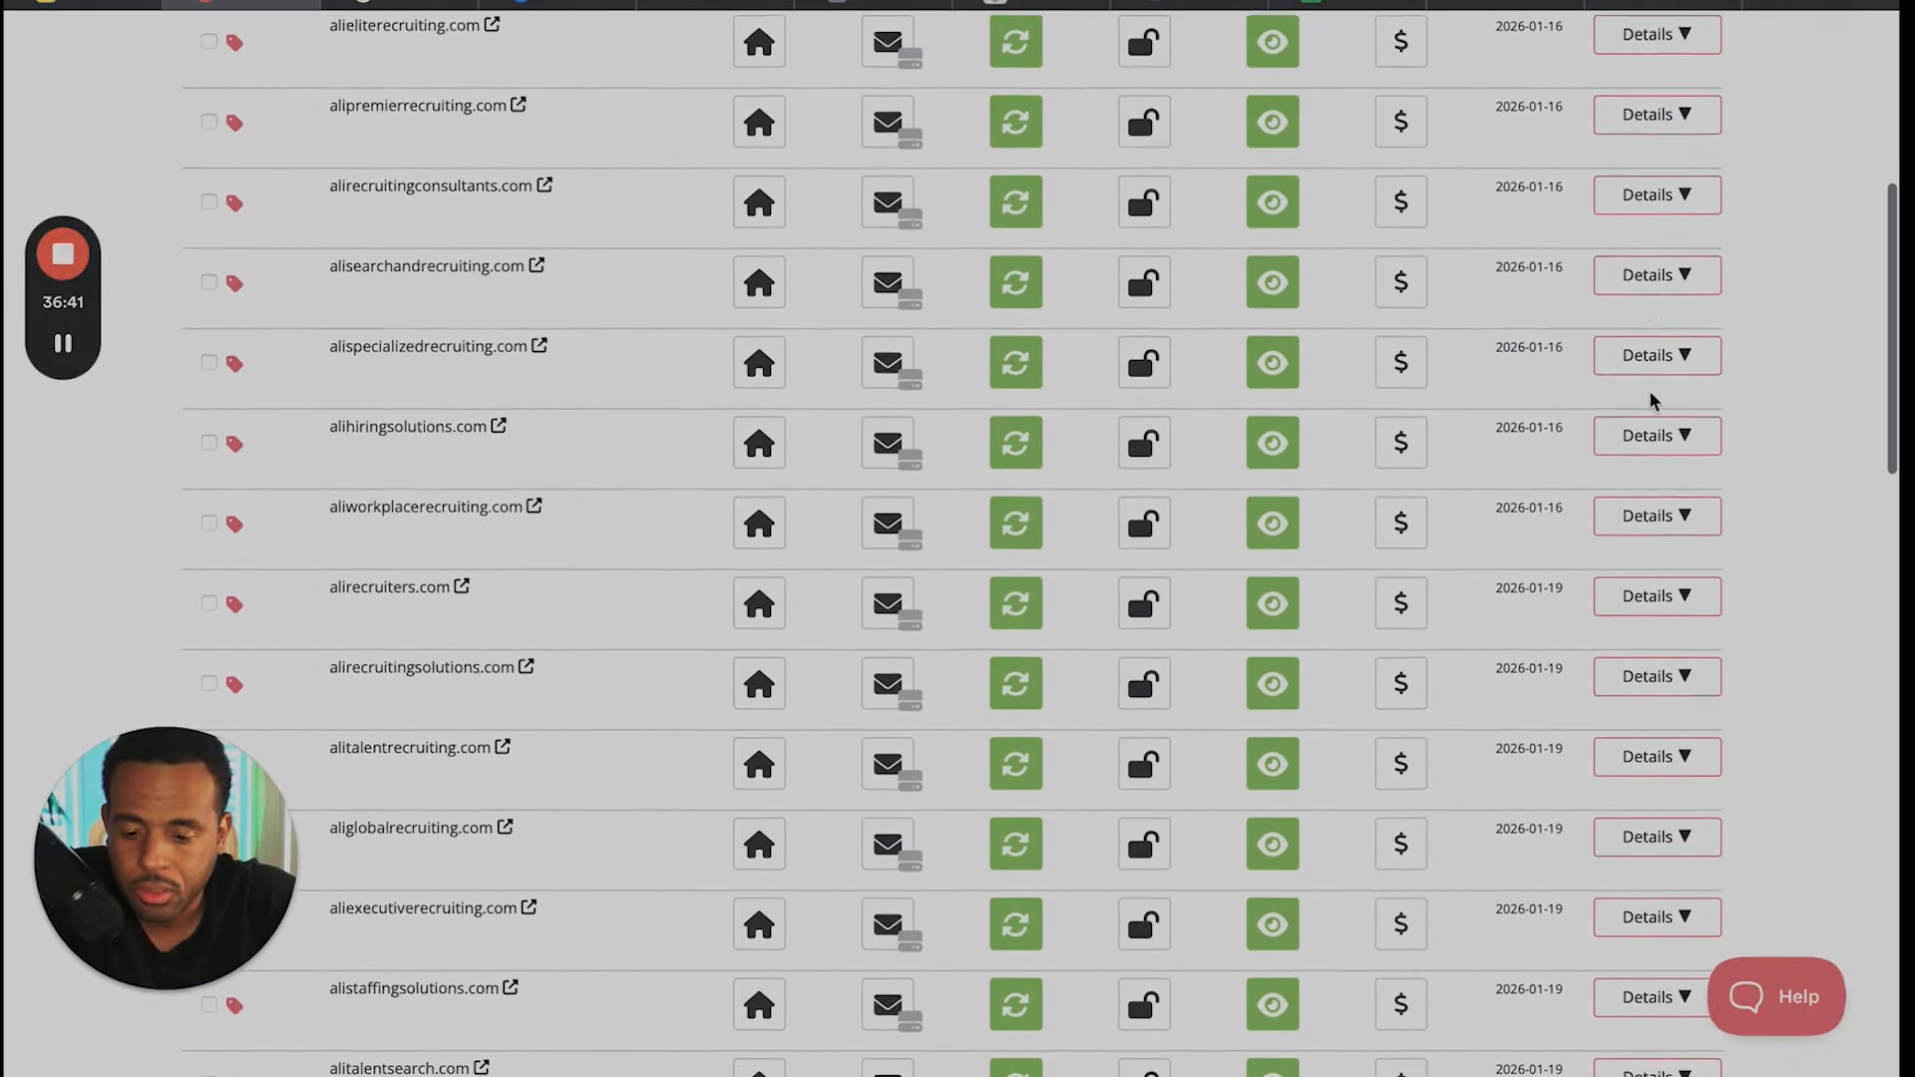
pyautogui.scroll(-12, 1651, 399)
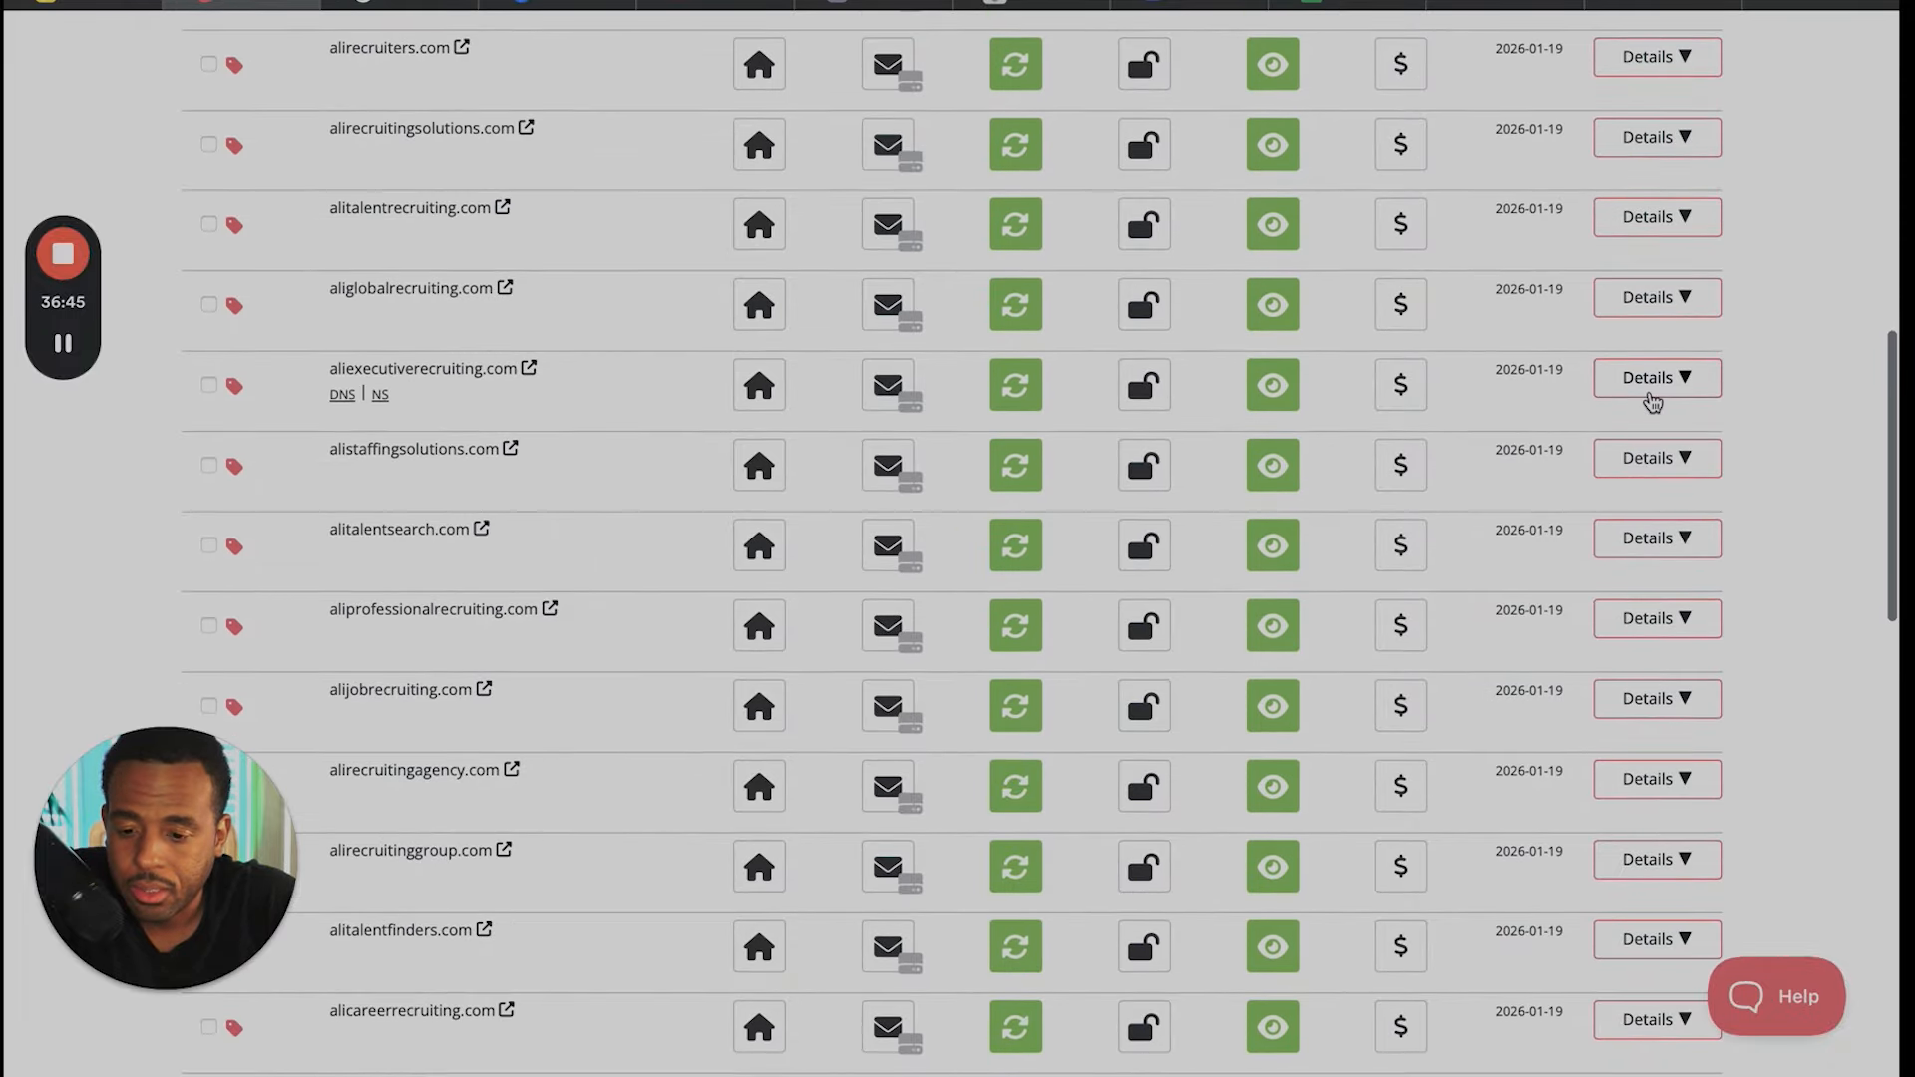
# - Switch to SiteGround, return from the site's email accounts to the account home page and decline saving the password
pyautogui.click(399, 5)
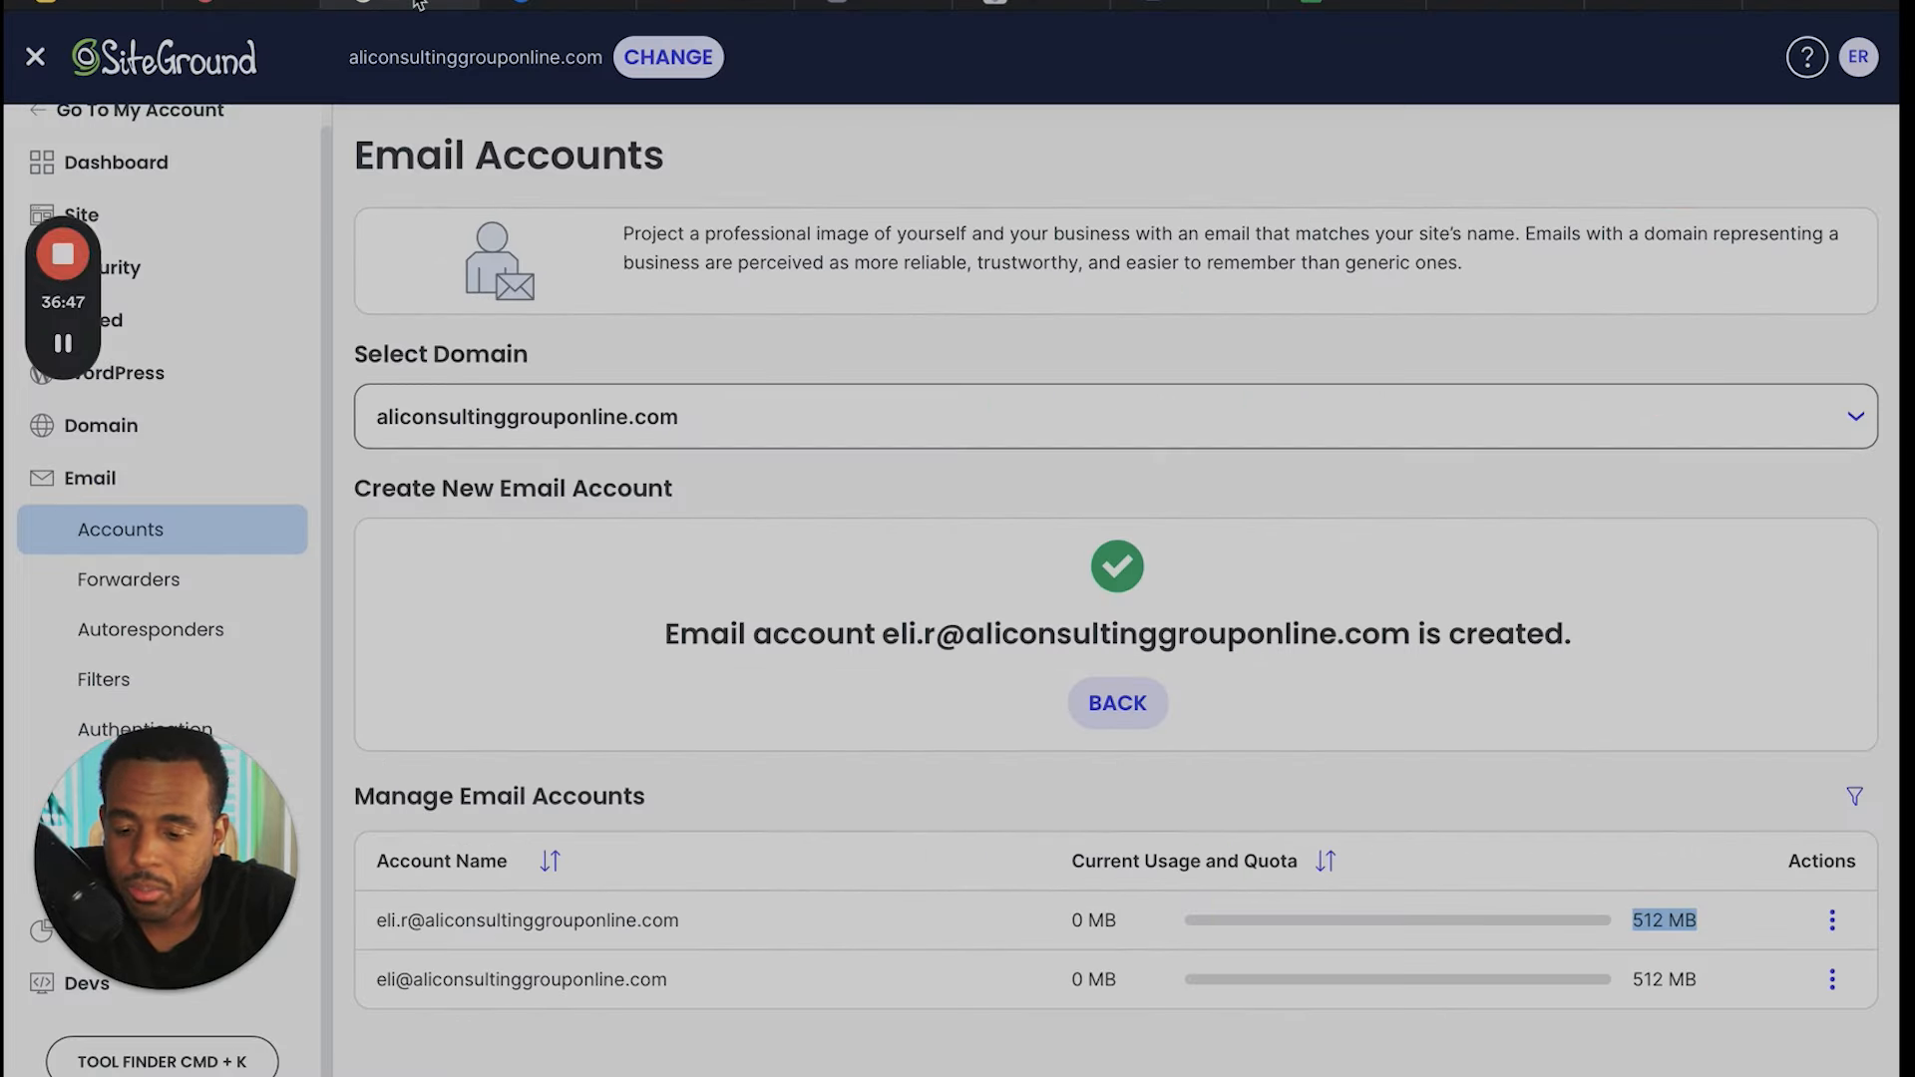
pyautogui.scroll(1, 197, 387)
pyautogui.click(158, 138)
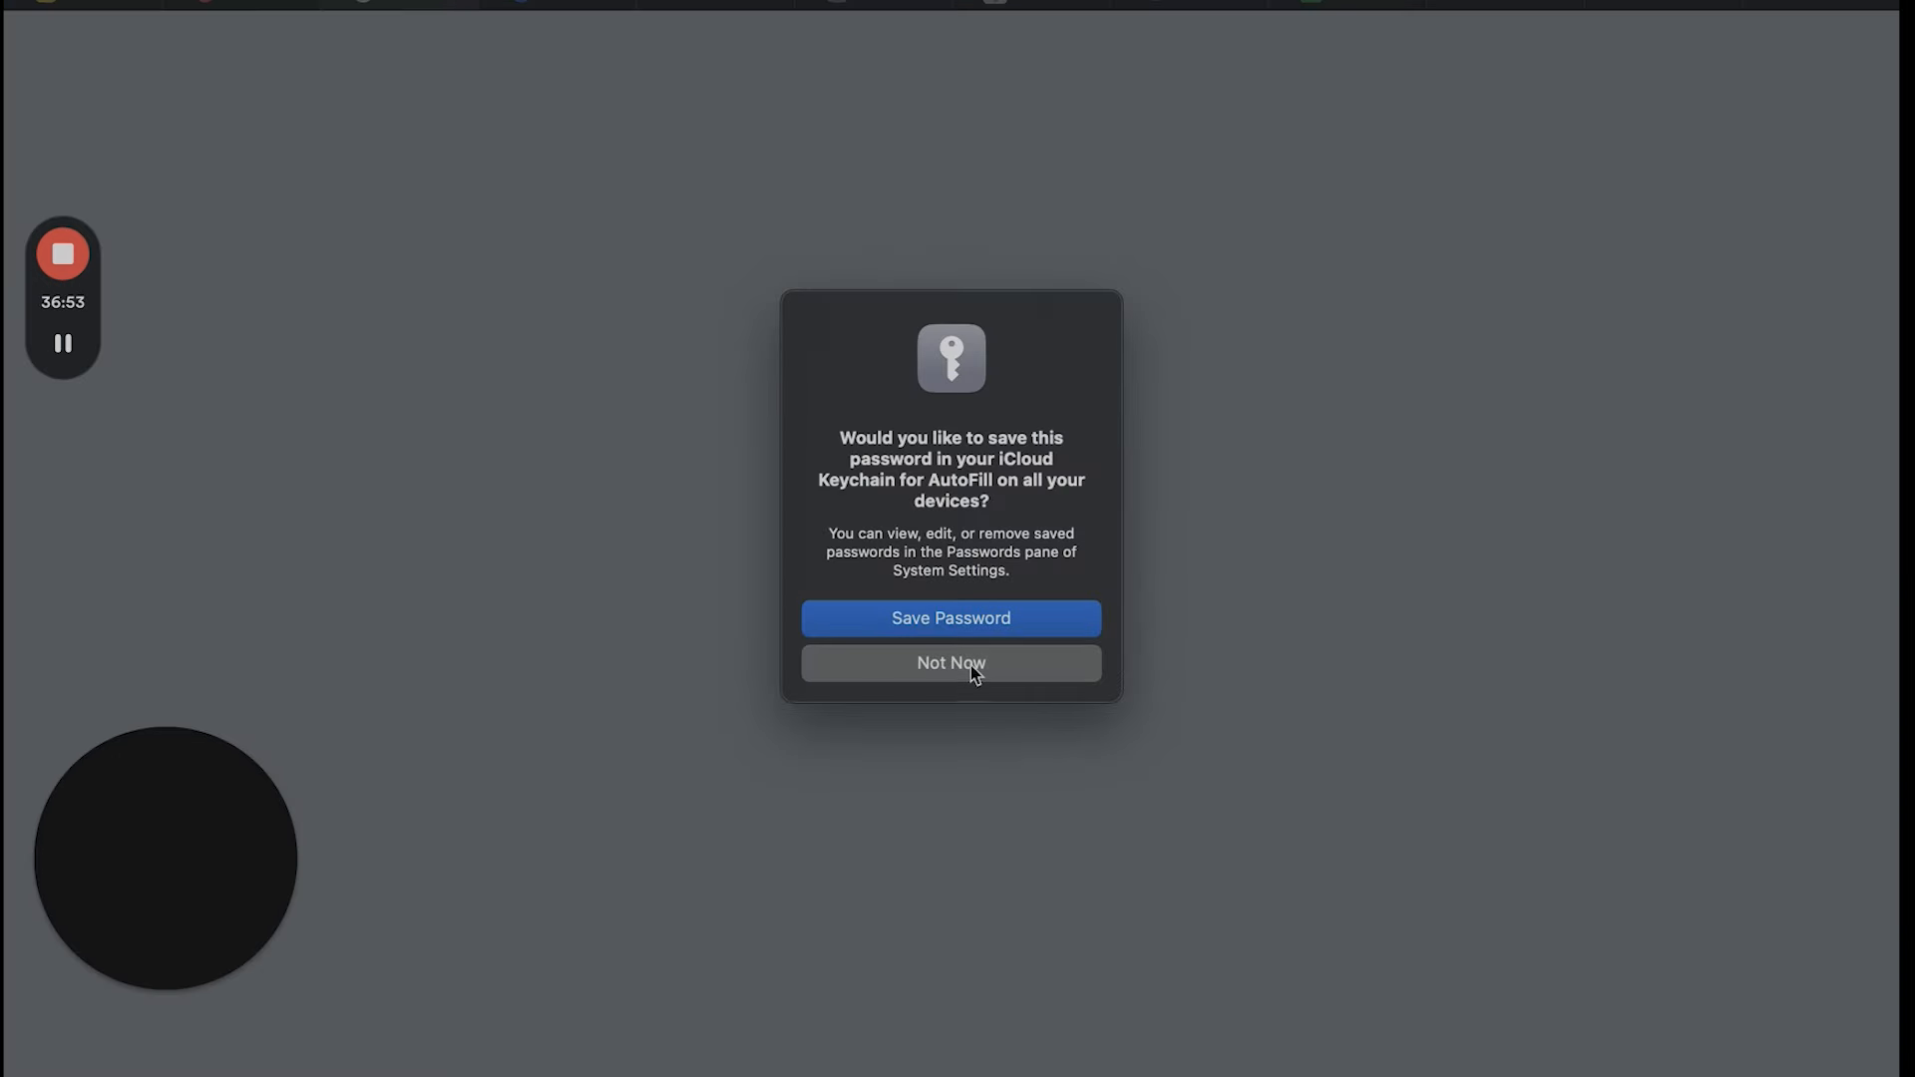
pyautogui.click(975, 665)
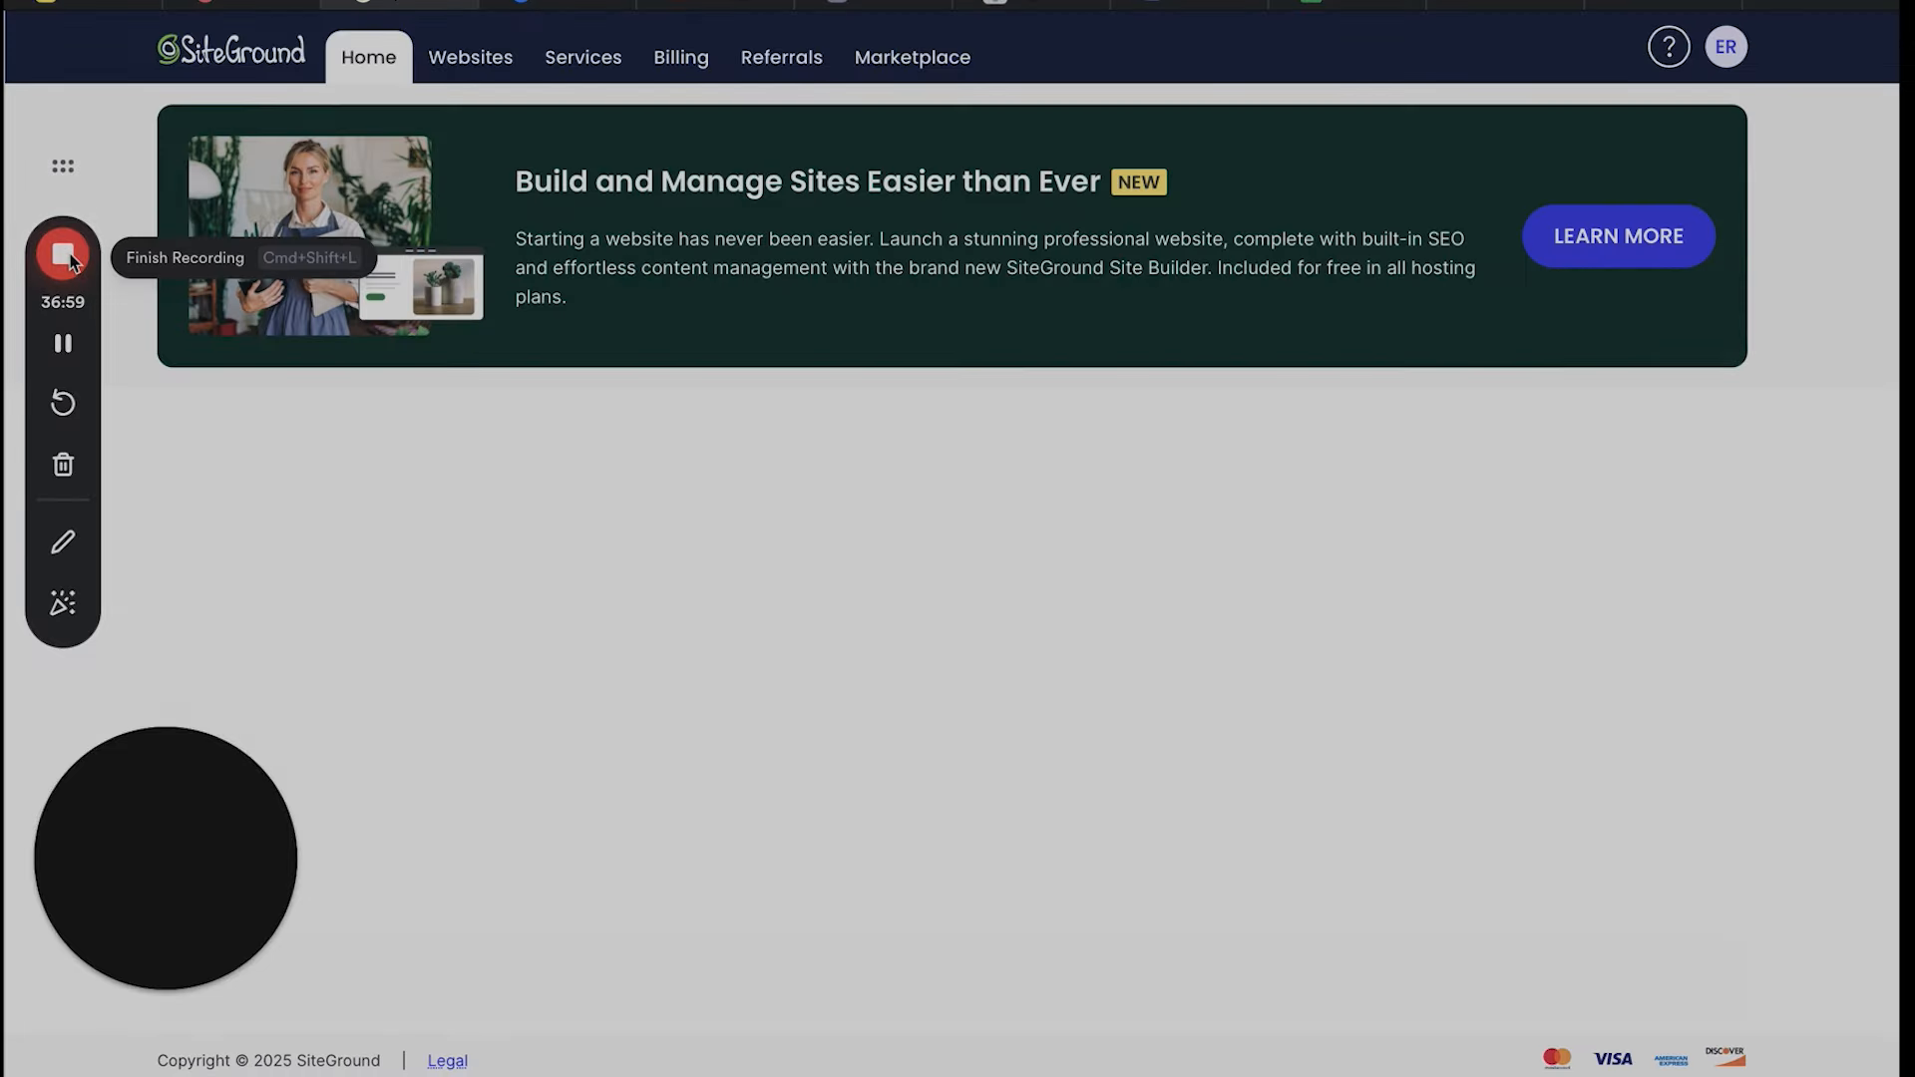
pyautogui.click(63, 255)
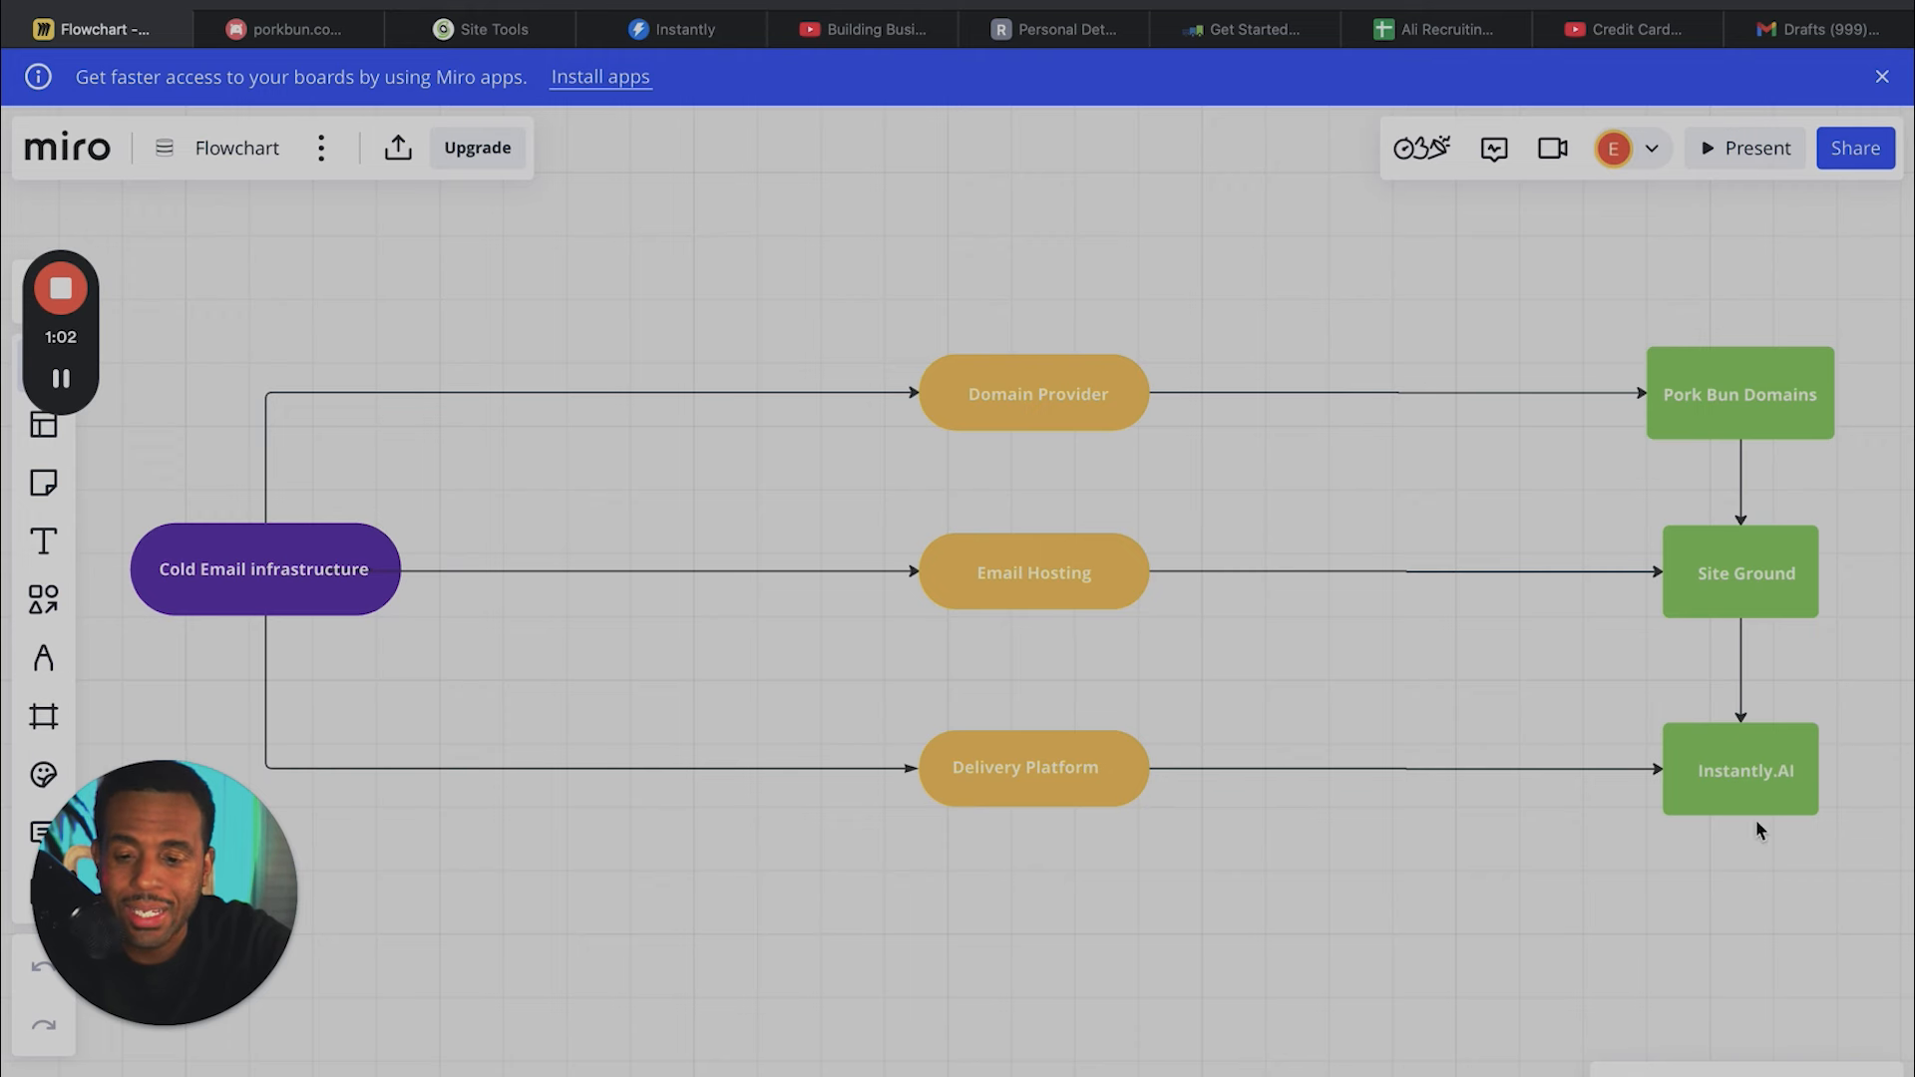
# - Switch to Instantly and start connecting a new email account as a Single Account through Any Provider IMAP / SMTP
pyautogui.click(681, 36)
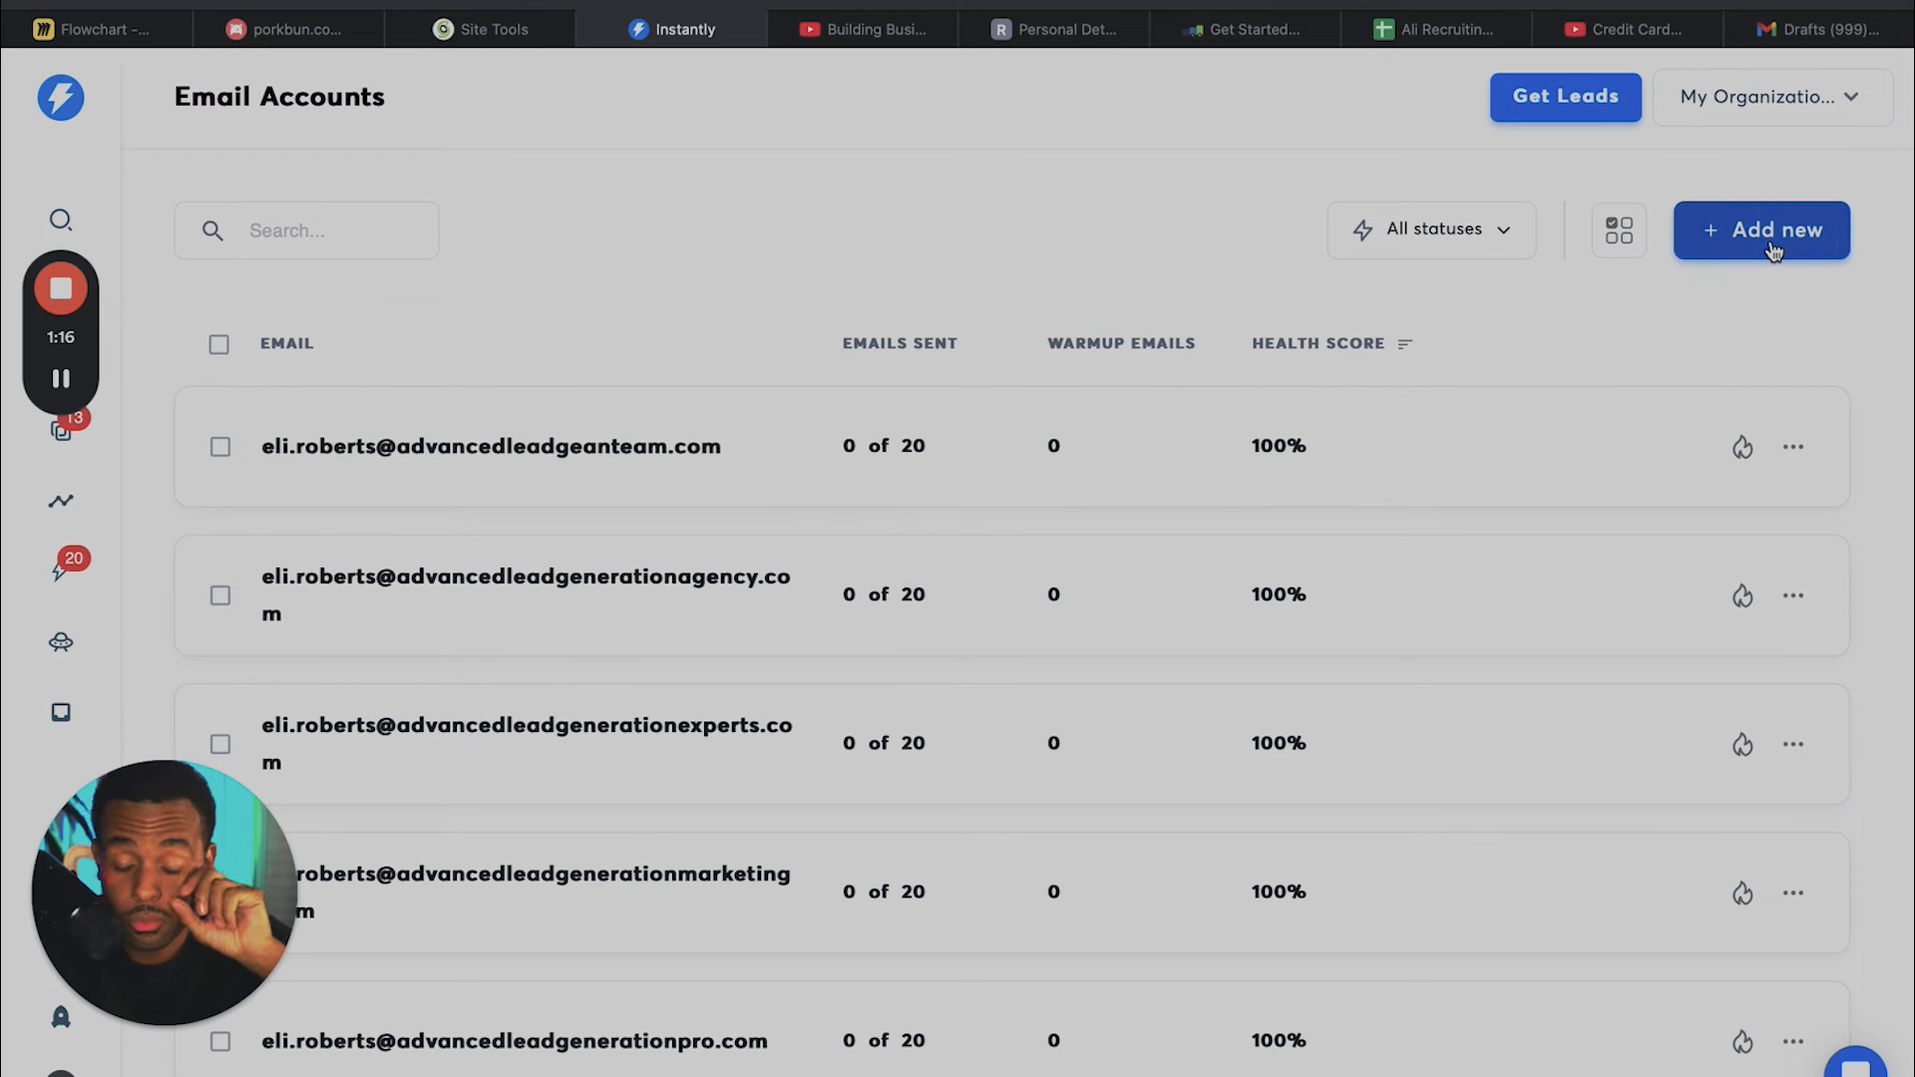
pyautogui.click(1774, 251)
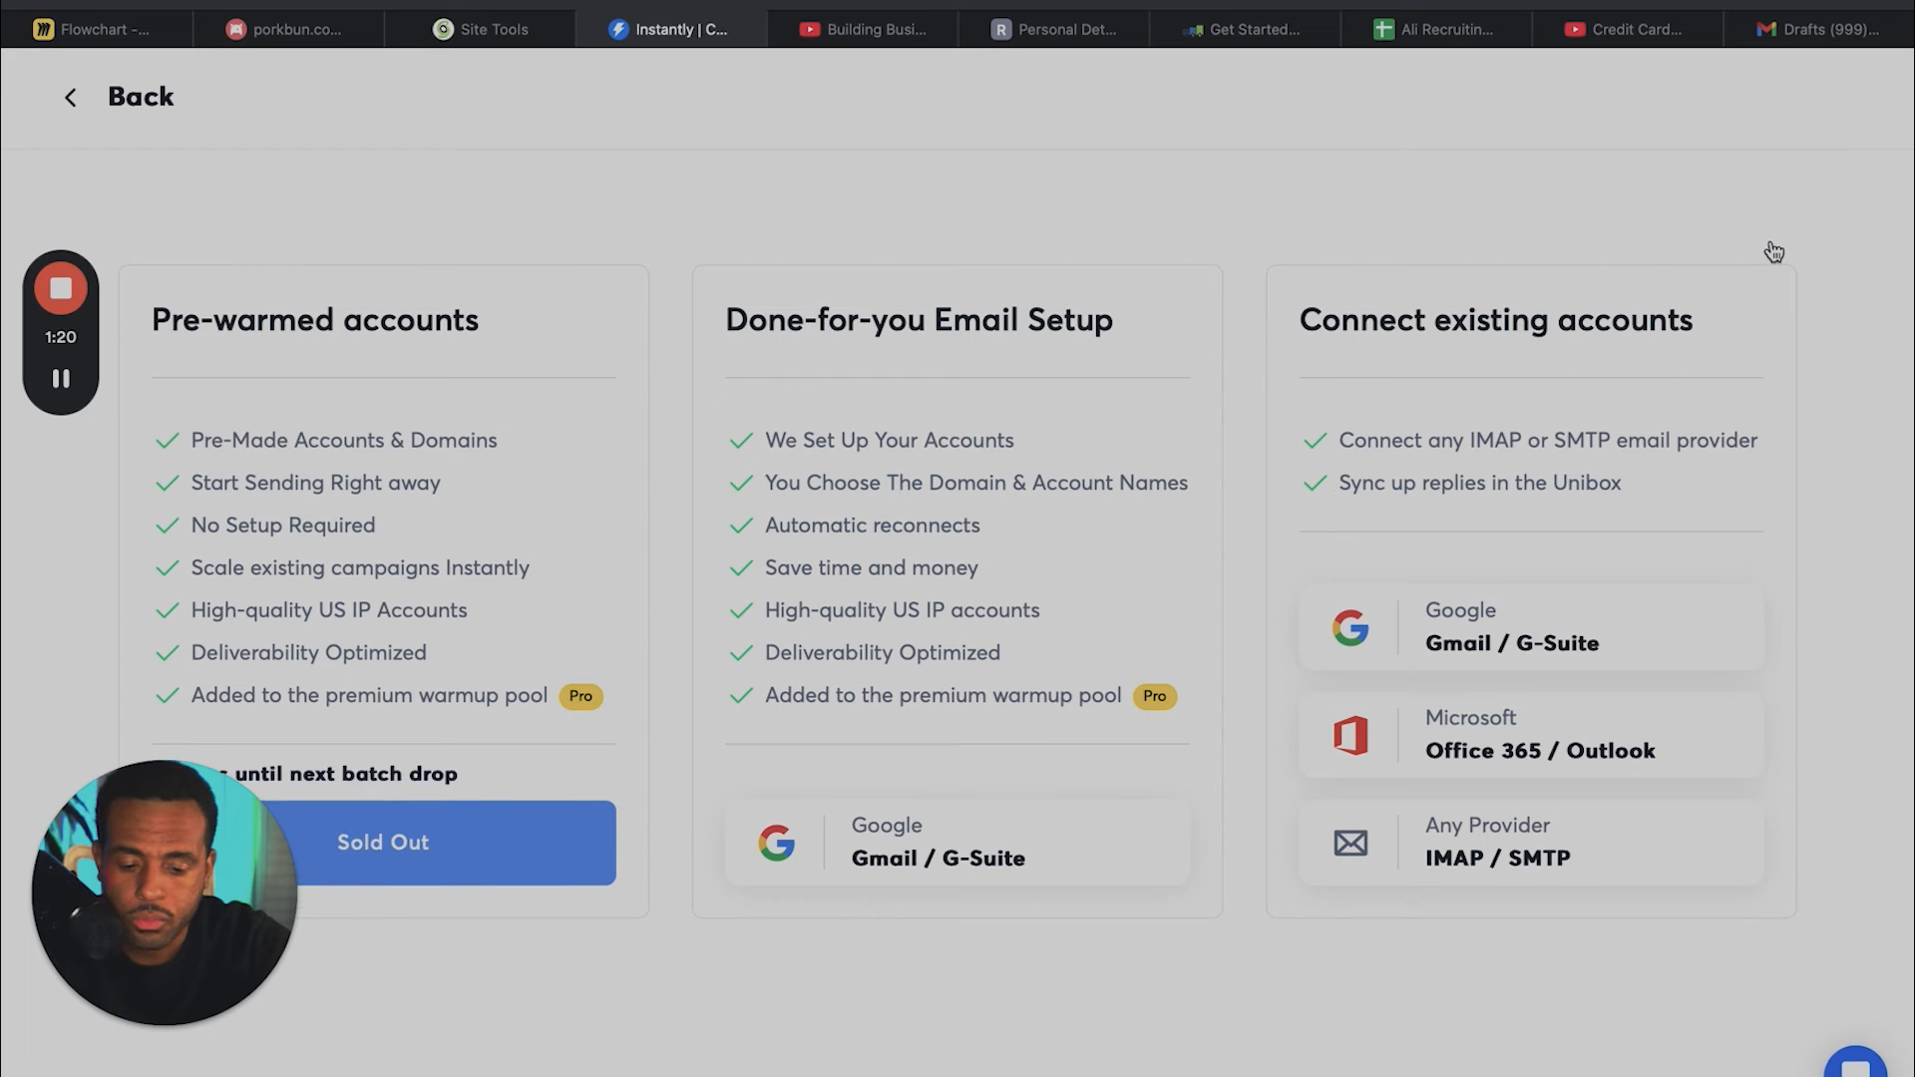
pyautogui.click(1491, 862)
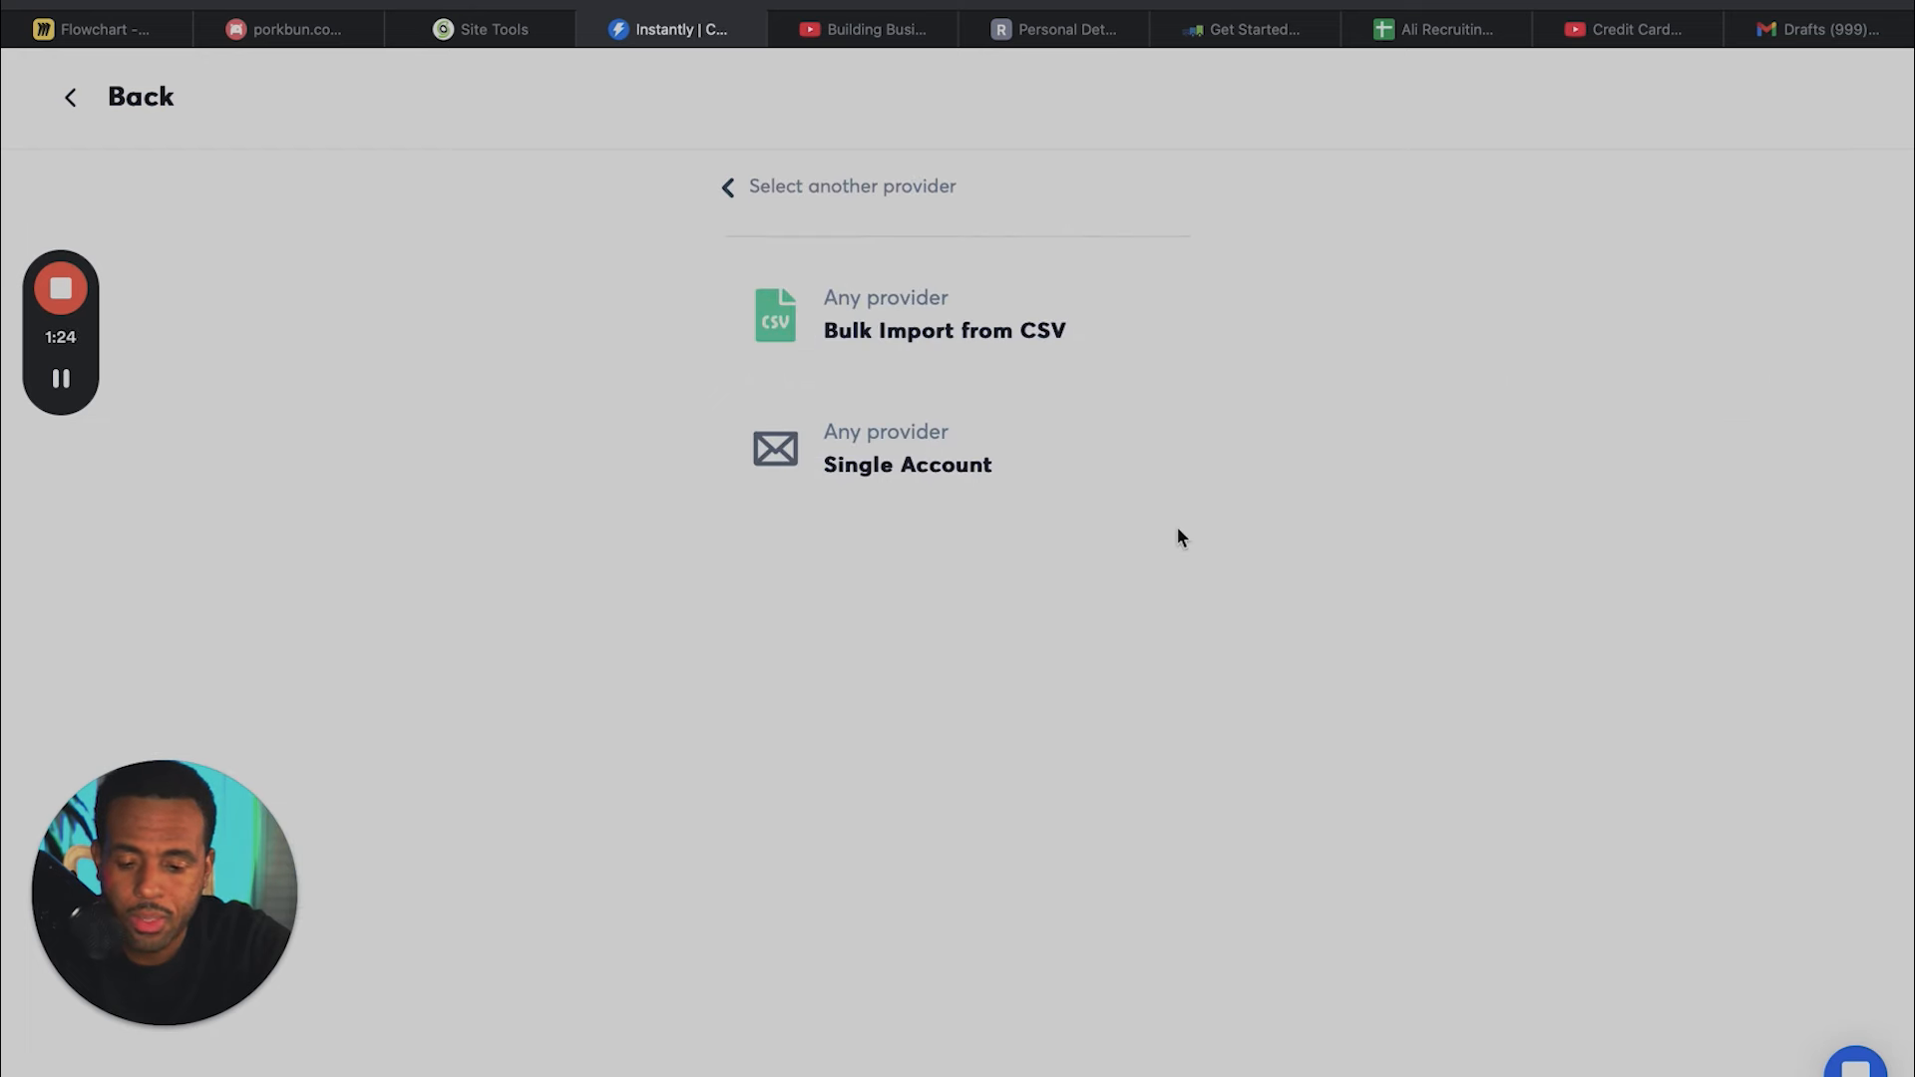
pyautogui.click(987, 461)
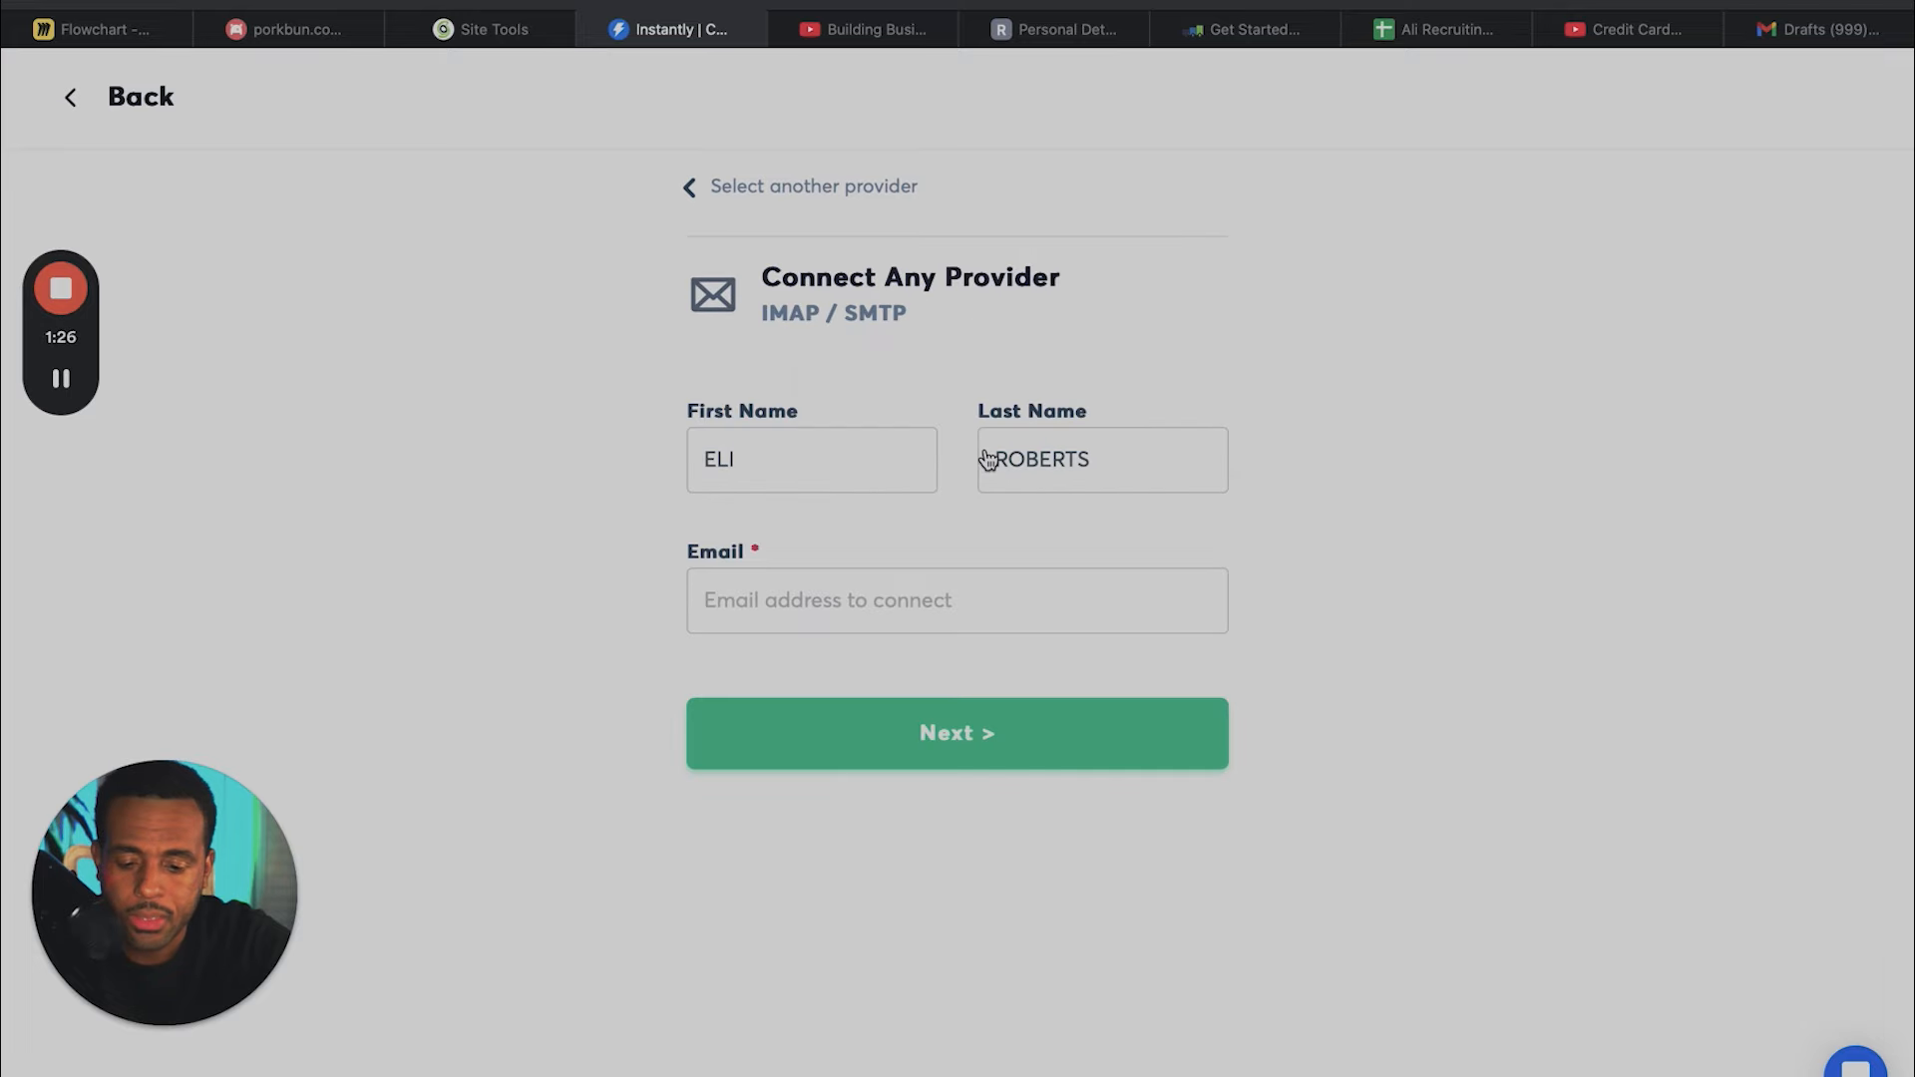
# - Switch to SiteGround and copy the first email address listed for aliconsultinggrouponline.com
pyautogui.click(510, 38)
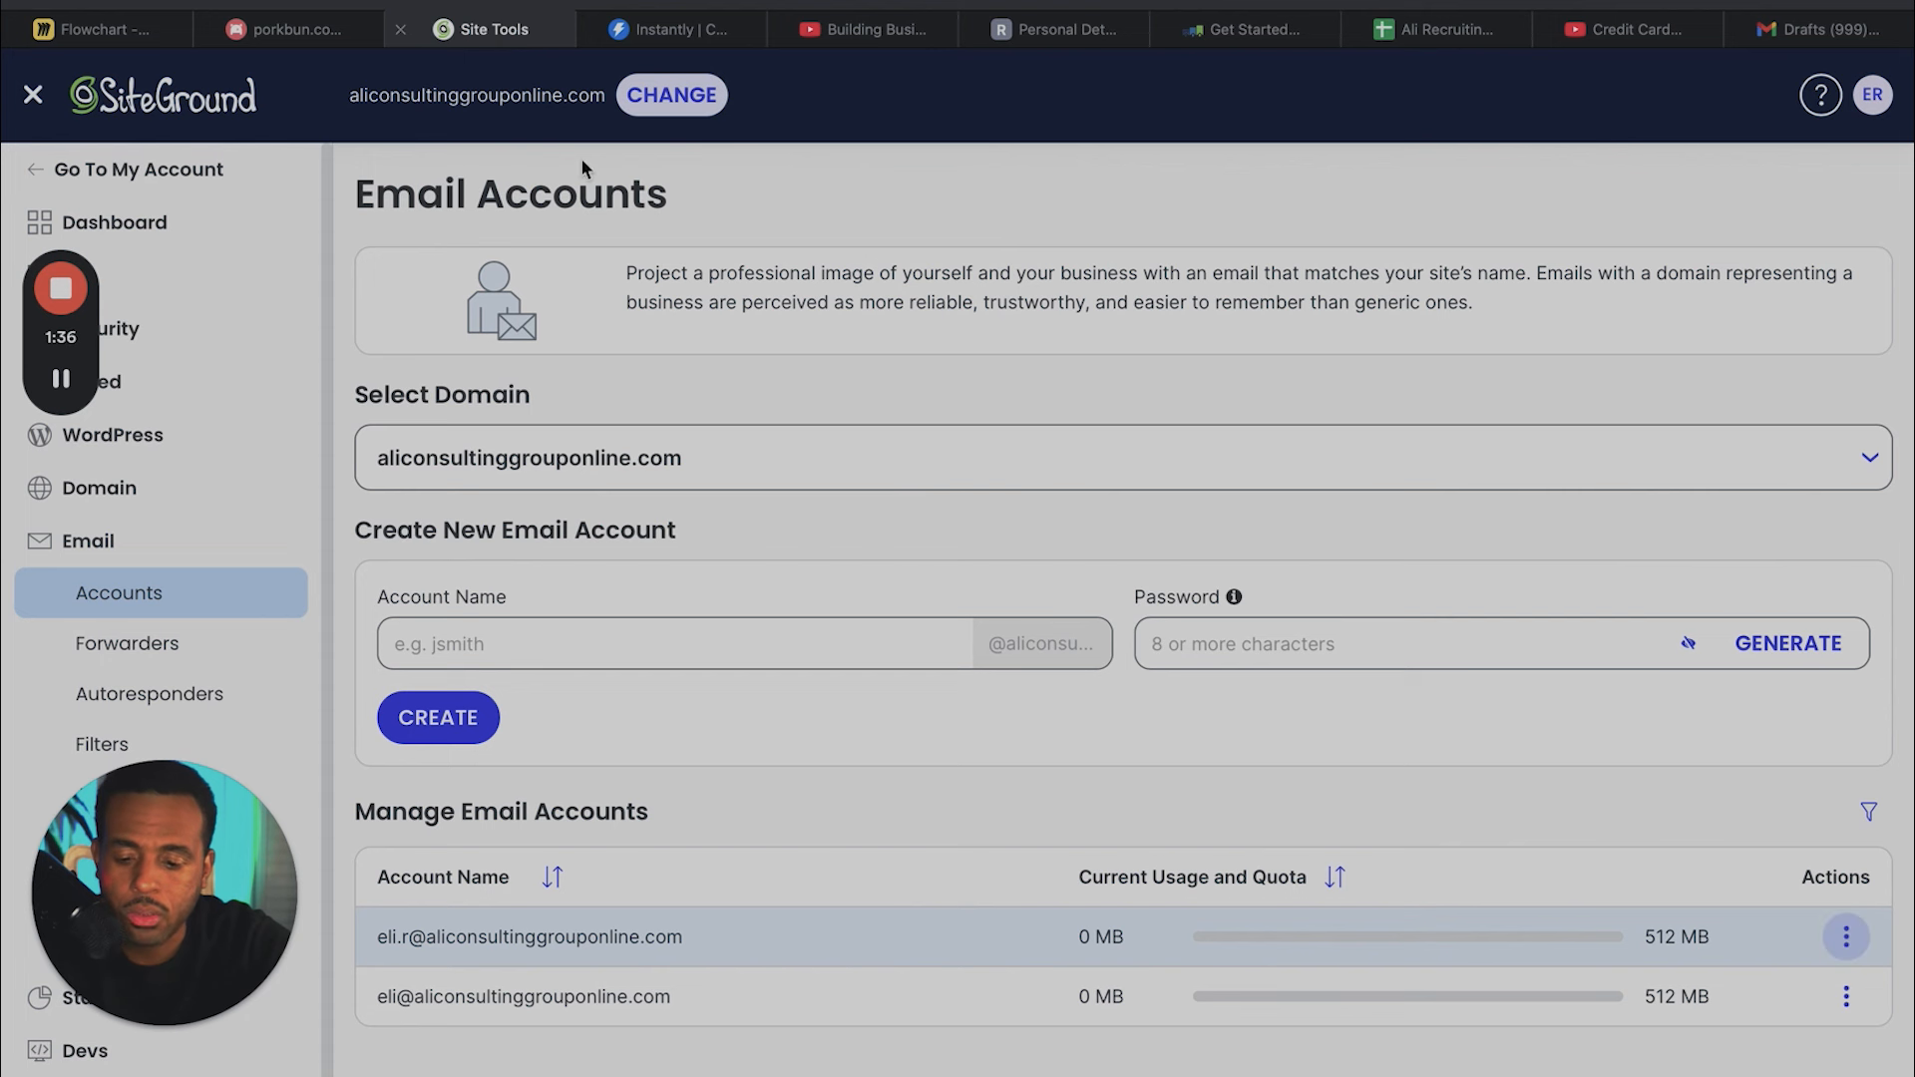
pyautogui.moveTo(697, 938); pyautogui.dragTo(470, 930)
pyautogui.moveTo(434, 942); pyautogui.dragTo(376, 943)
pyautogui.press('super+c')
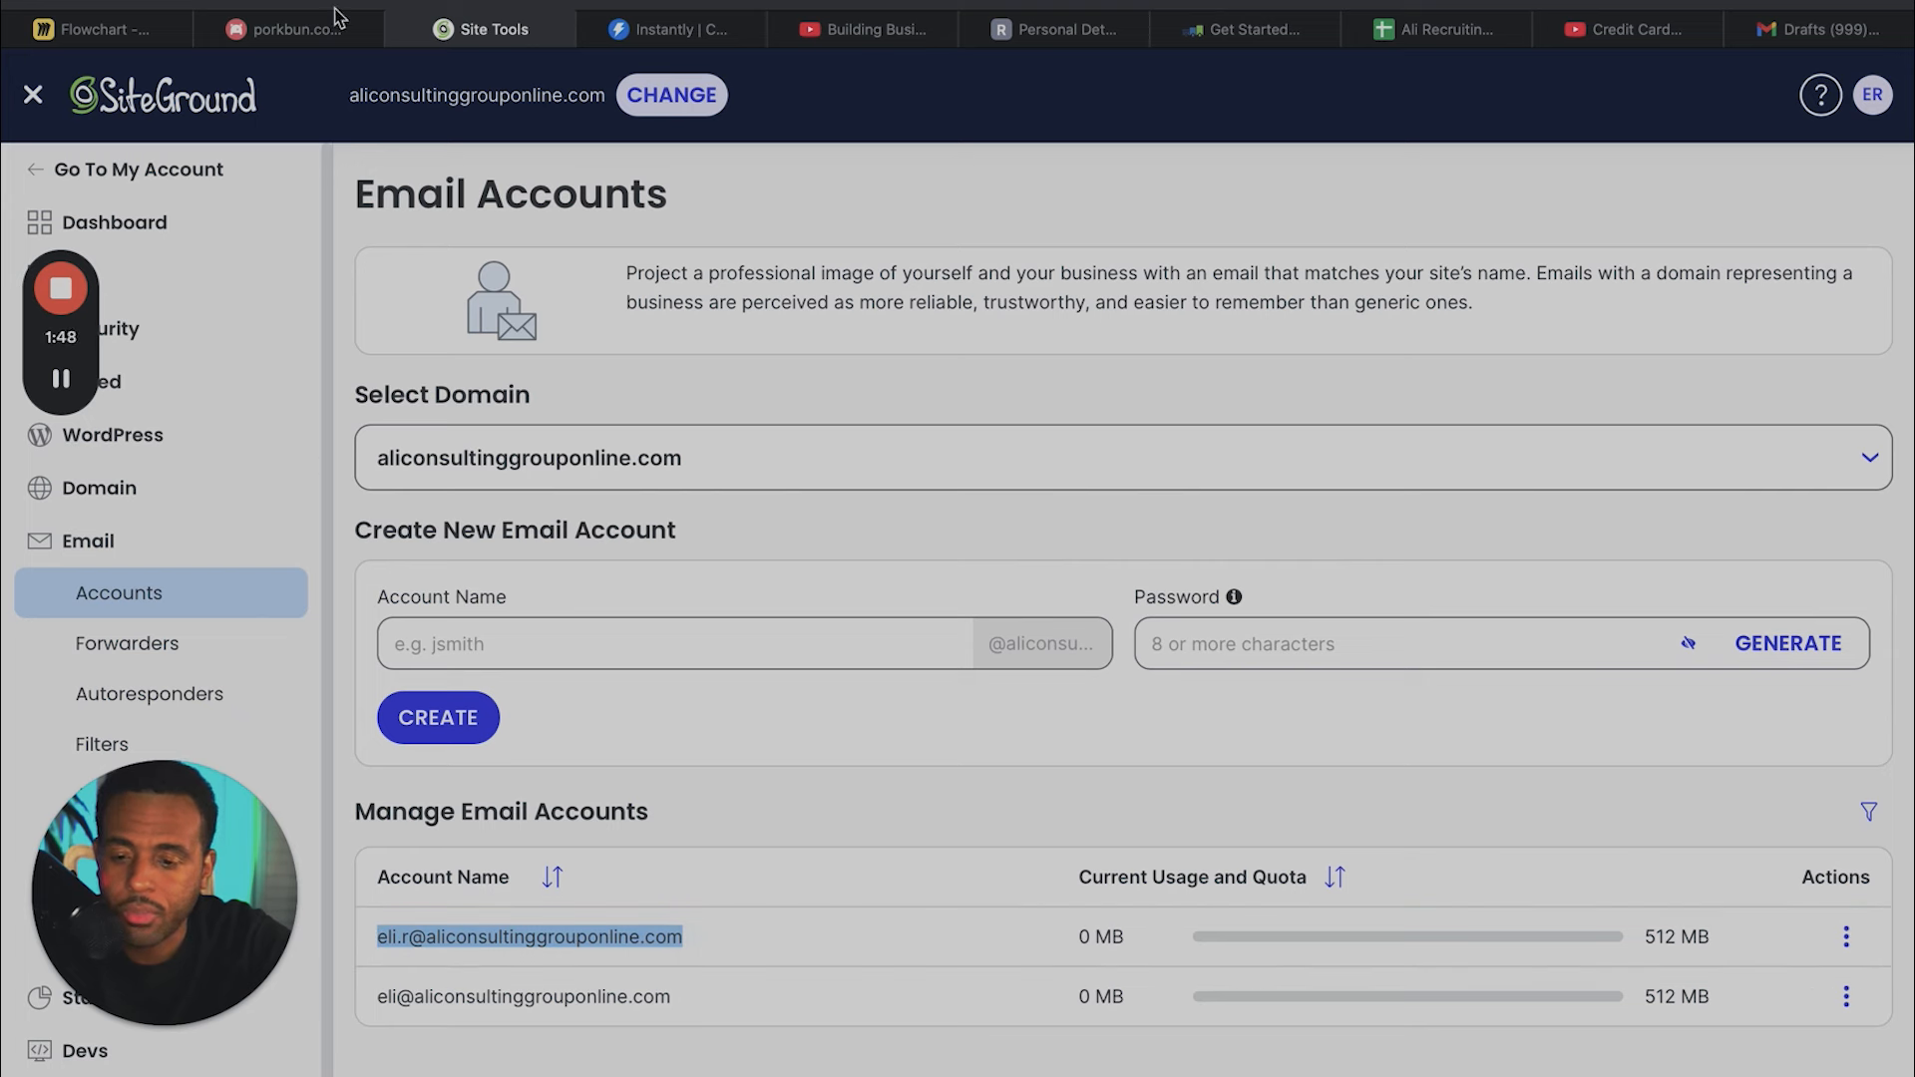
# - Return to the Instantly connection form, paste the copied address as the email to connect and continue to the IMAP settings
pyautogui.click(322, 35)
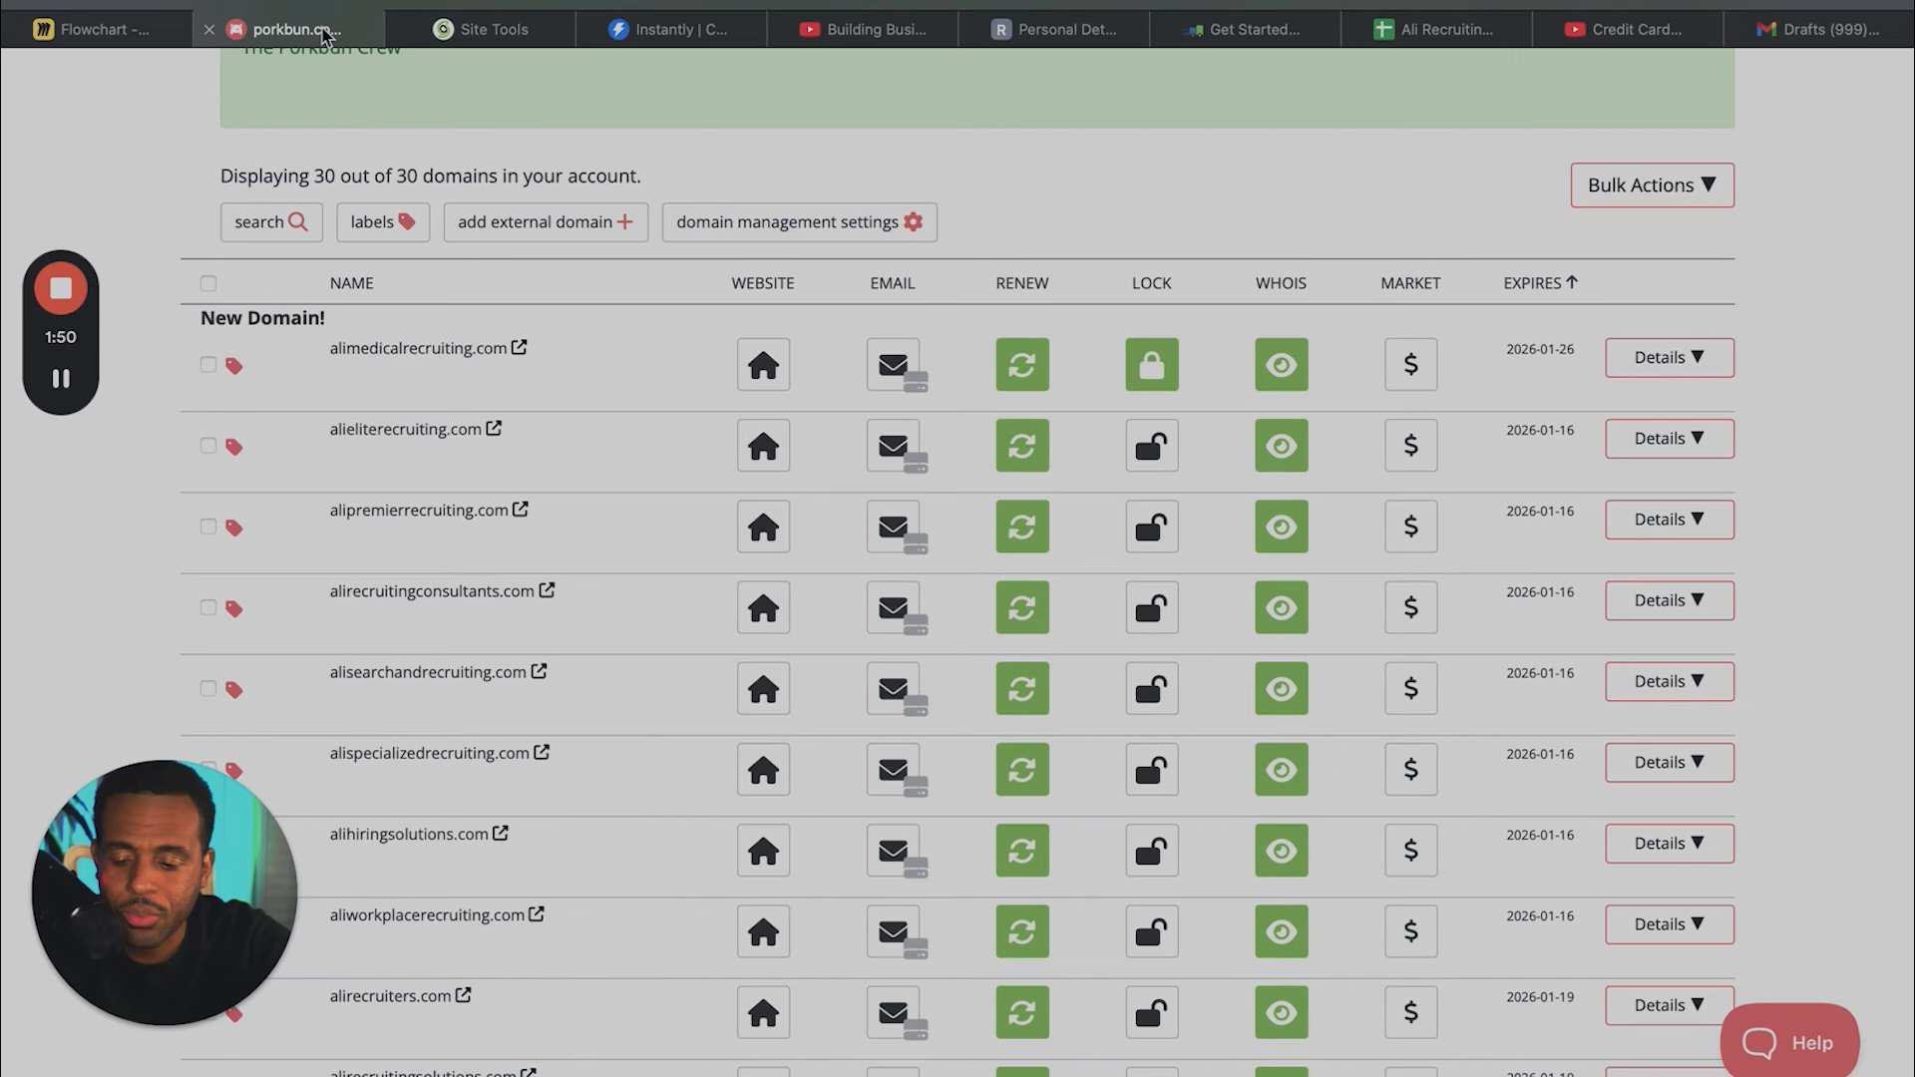
pyautogui.click(676, 36)
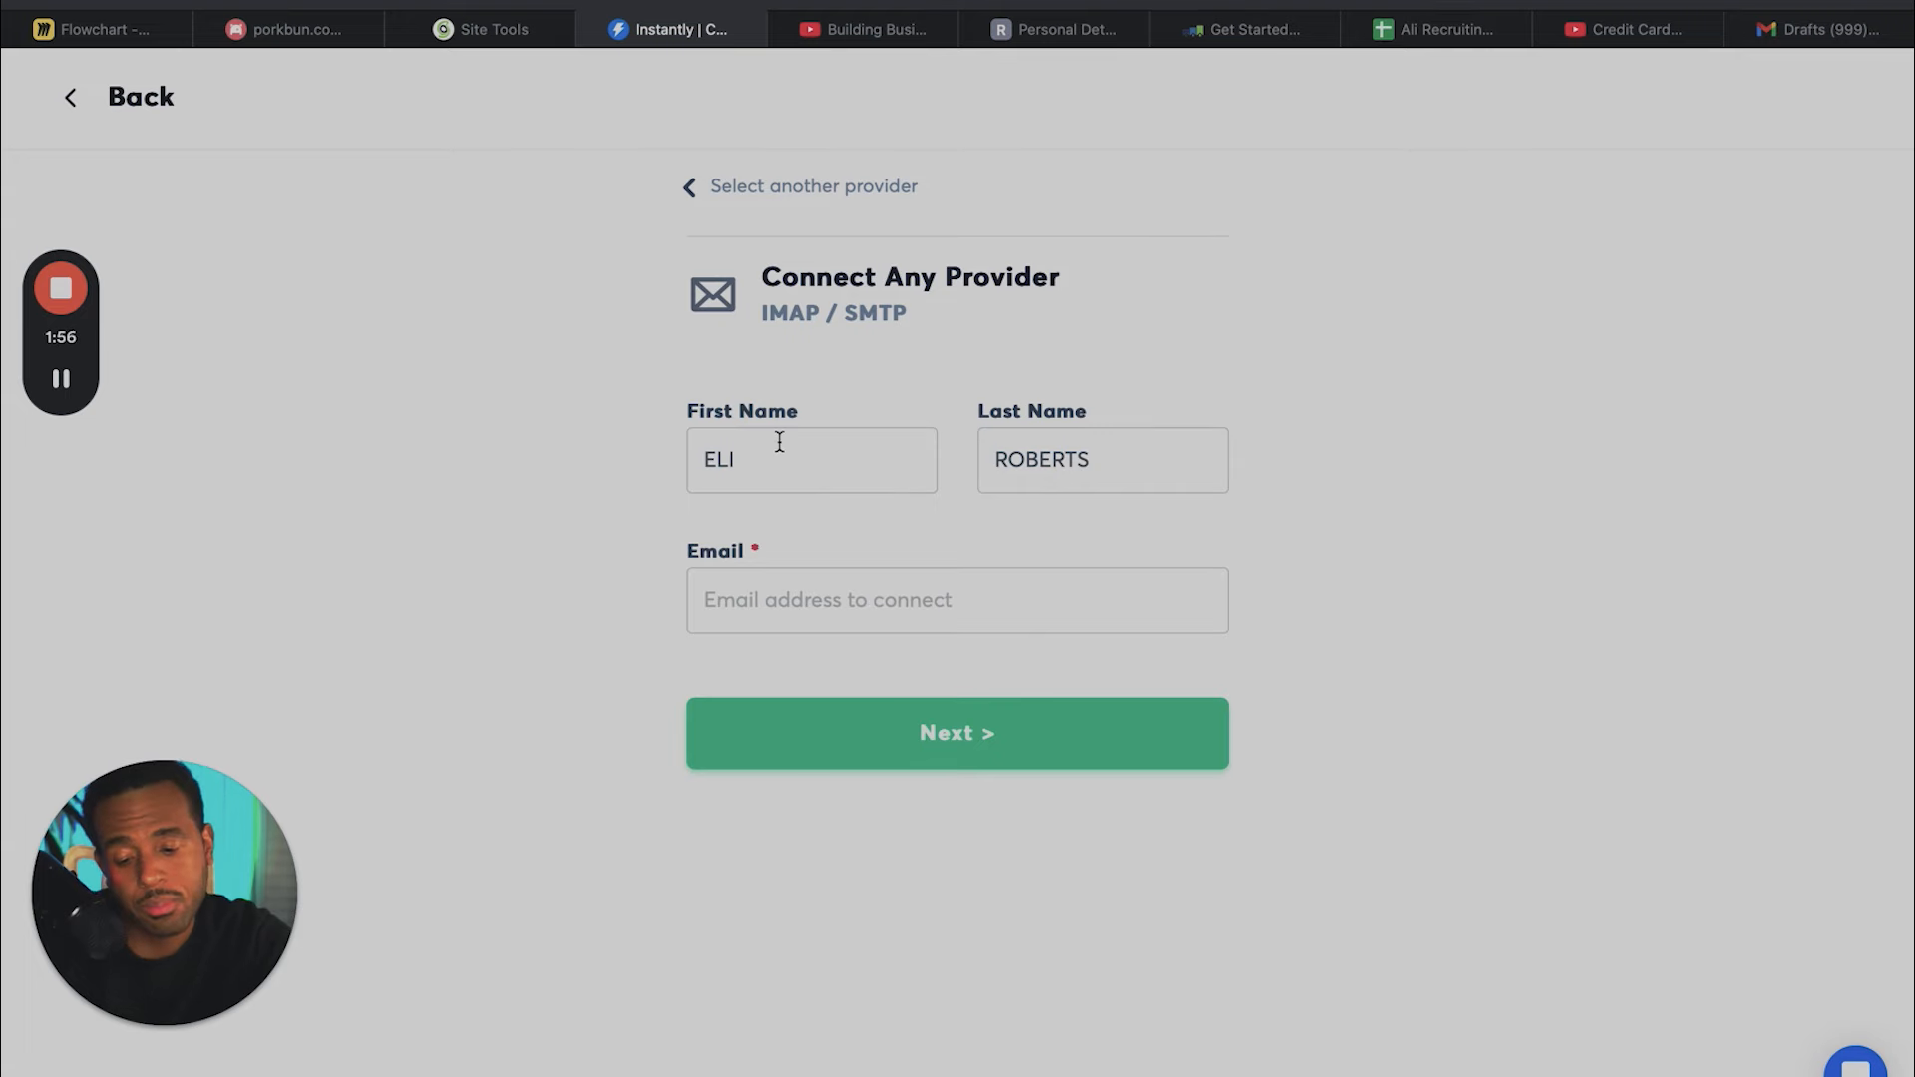
pyautogui.press('Tab')
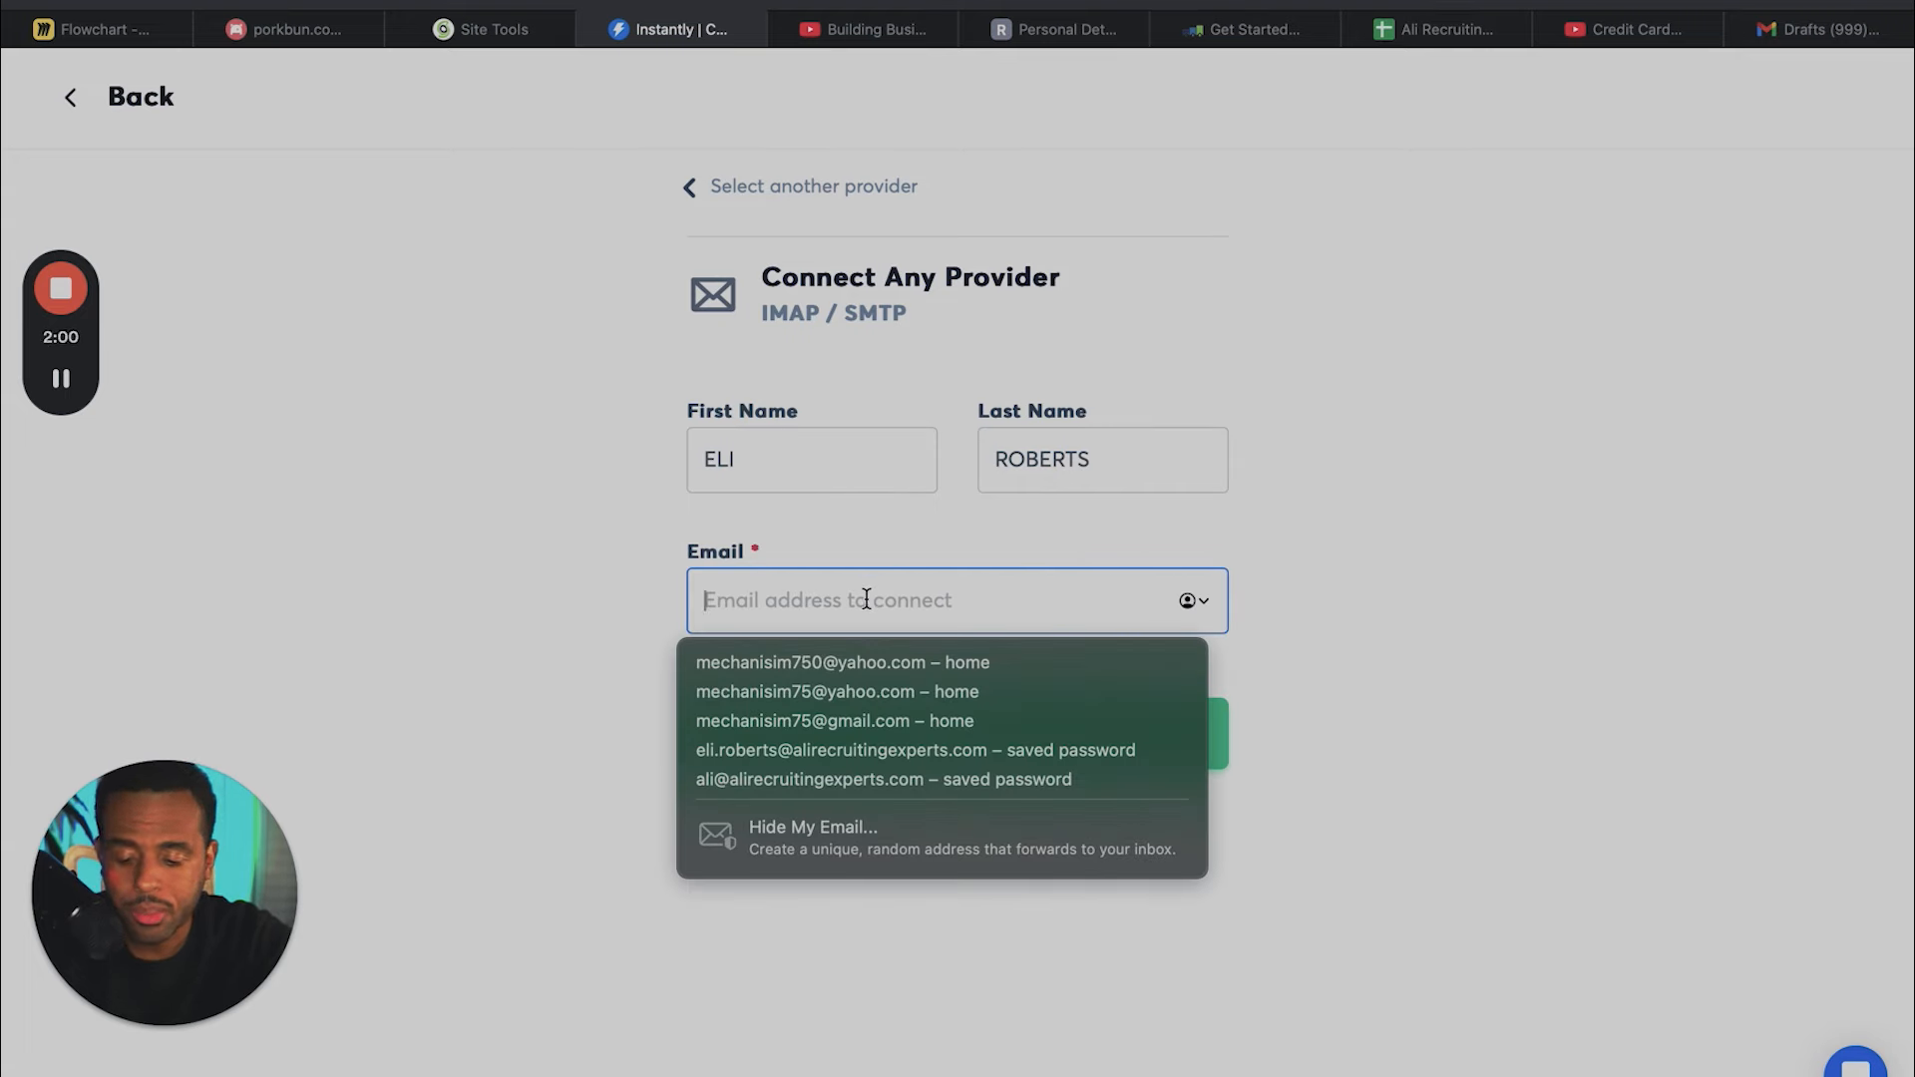
pyautogui.press('super+v')
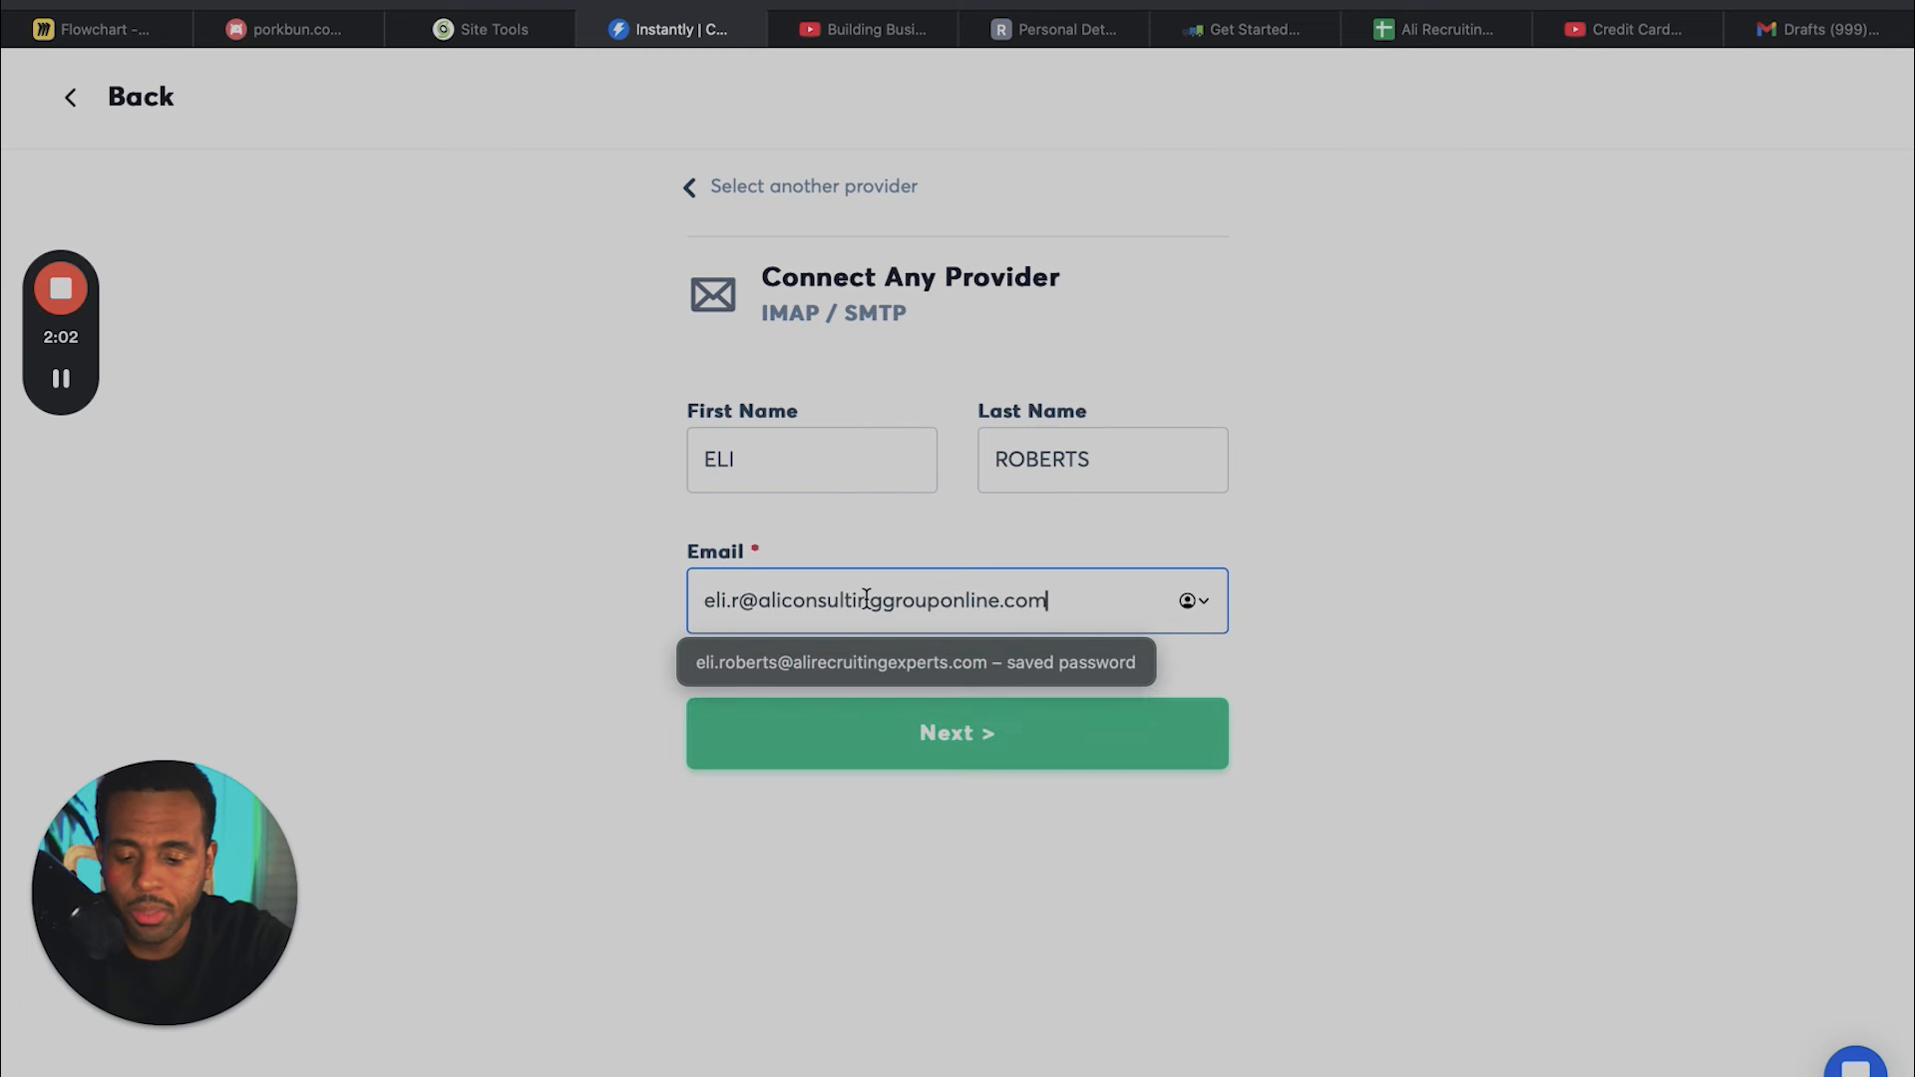
pyautogui.click(612, 730)
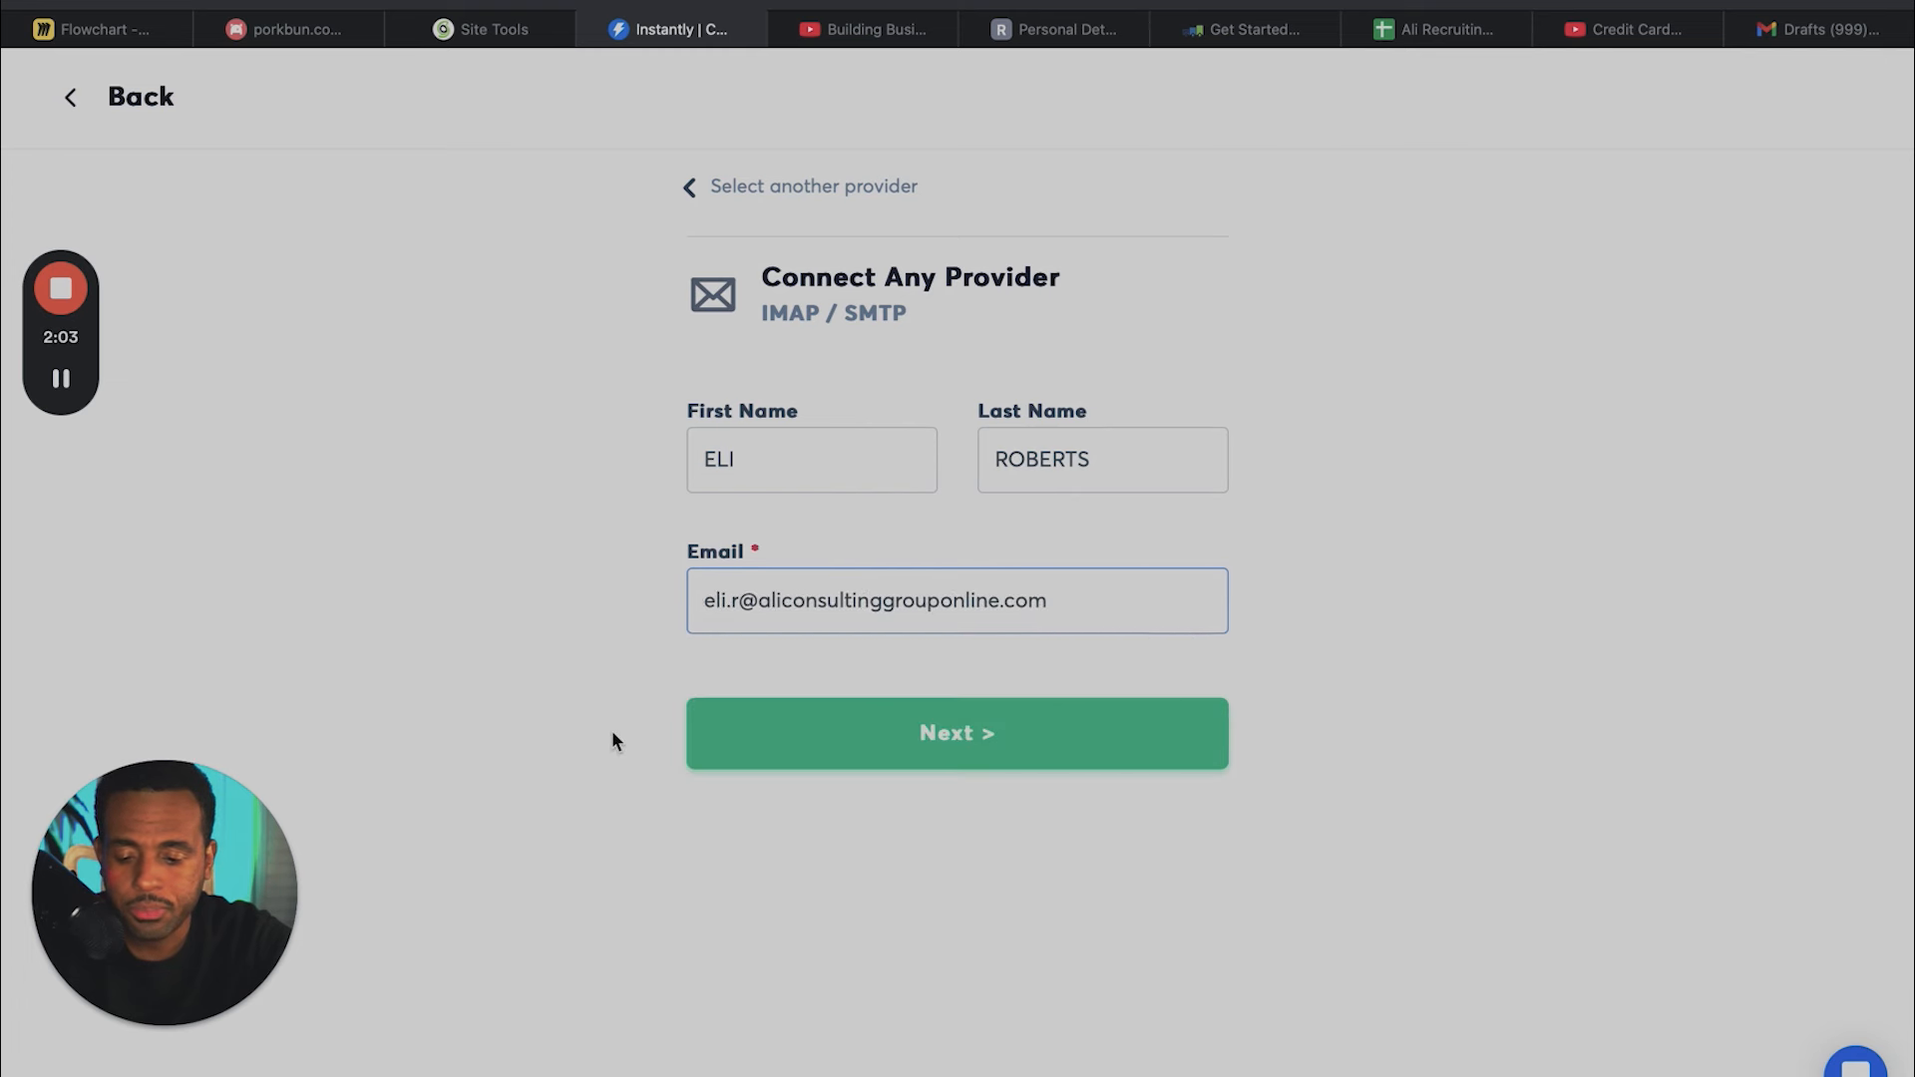
pyautogui.click(834, 761)
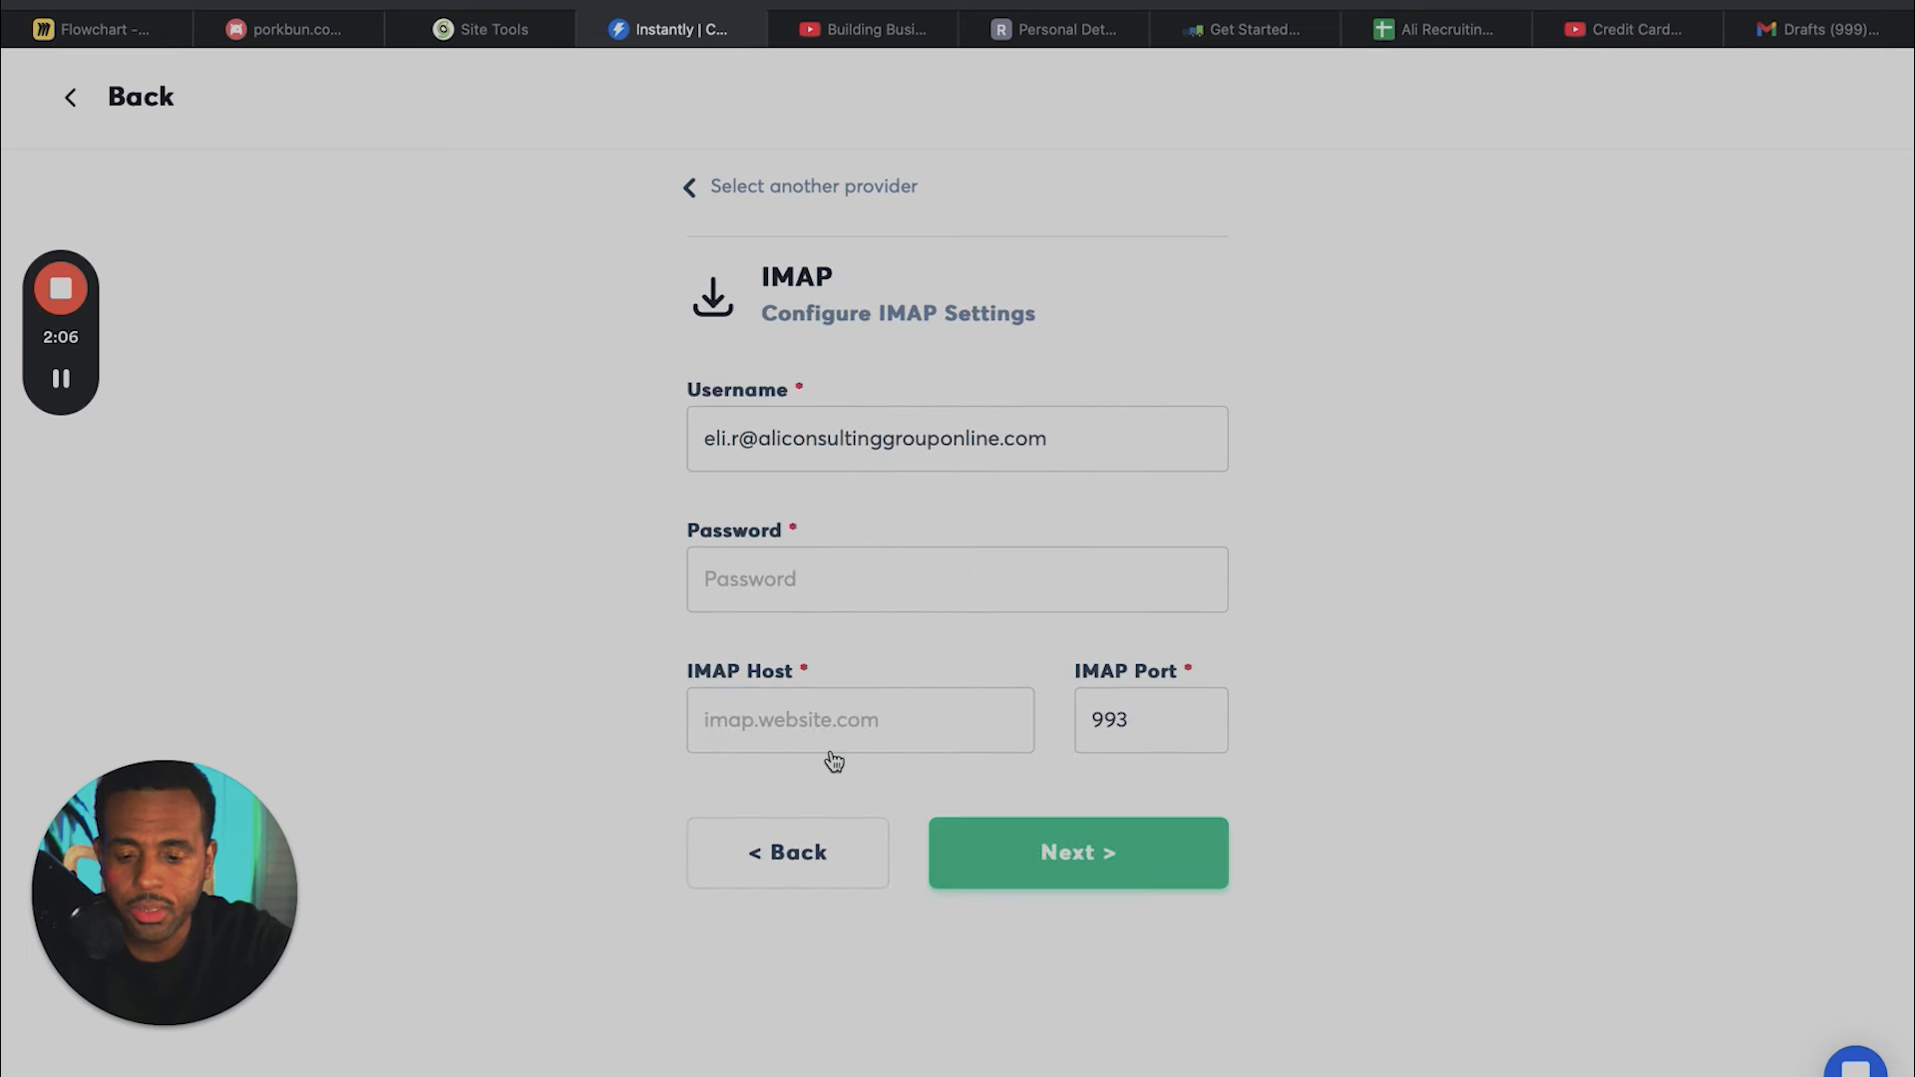
# - Enter the email account's password in the IMAP settings
pyautogui.click(836, 583)
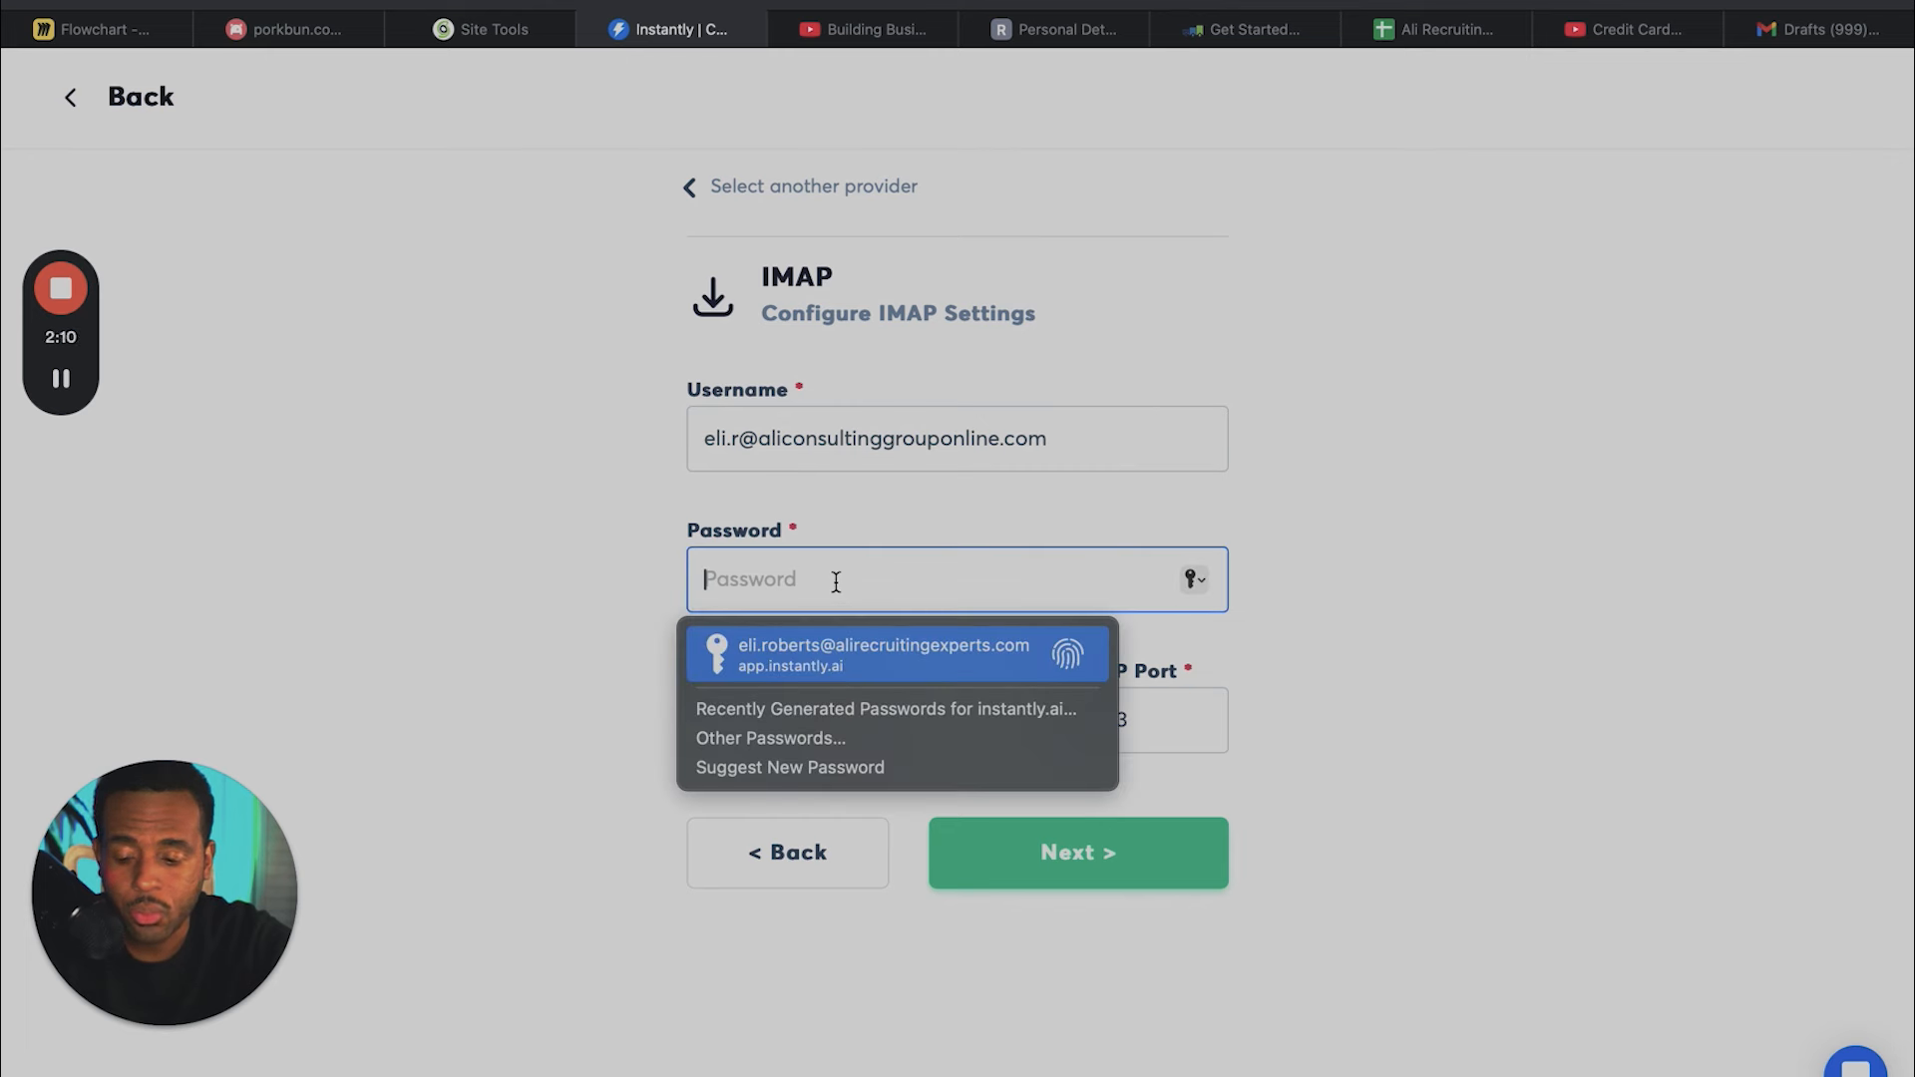
pyautogui.write('•••••')
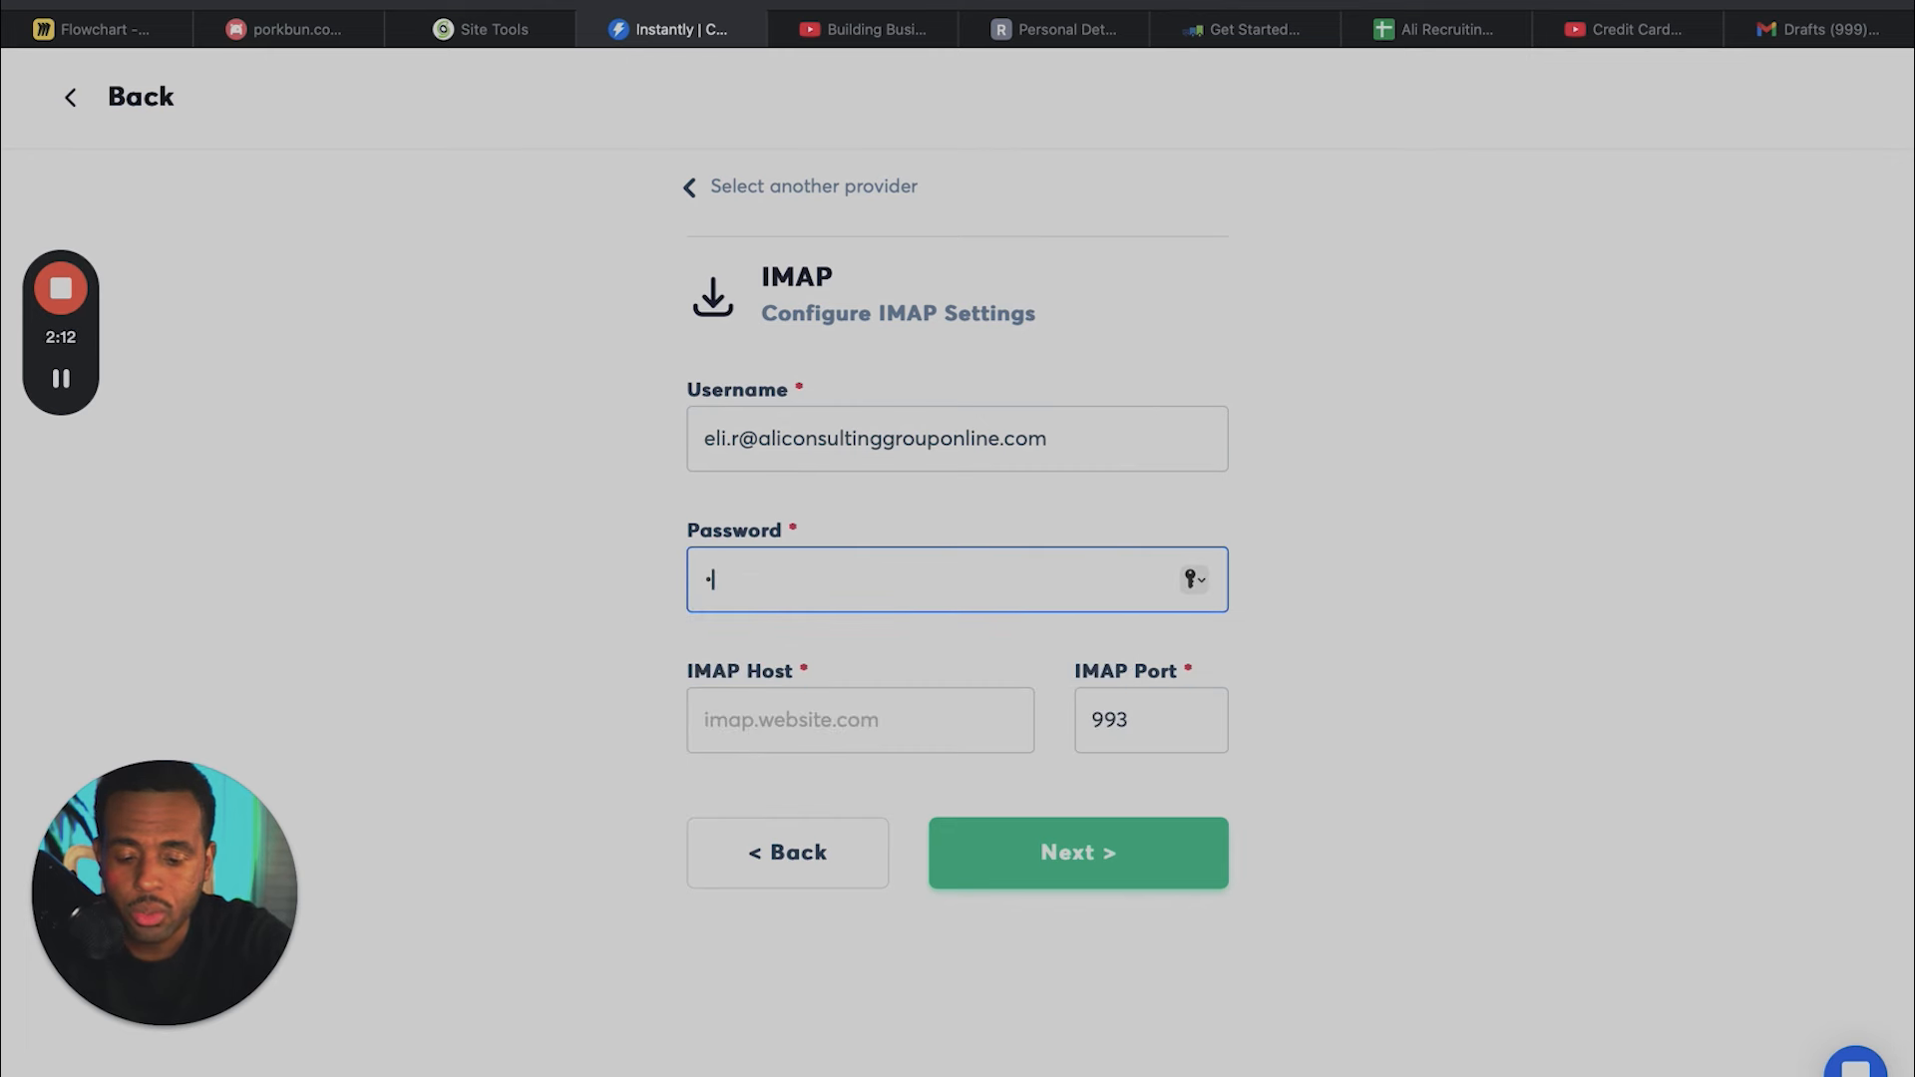
pyautogui.write('••••')
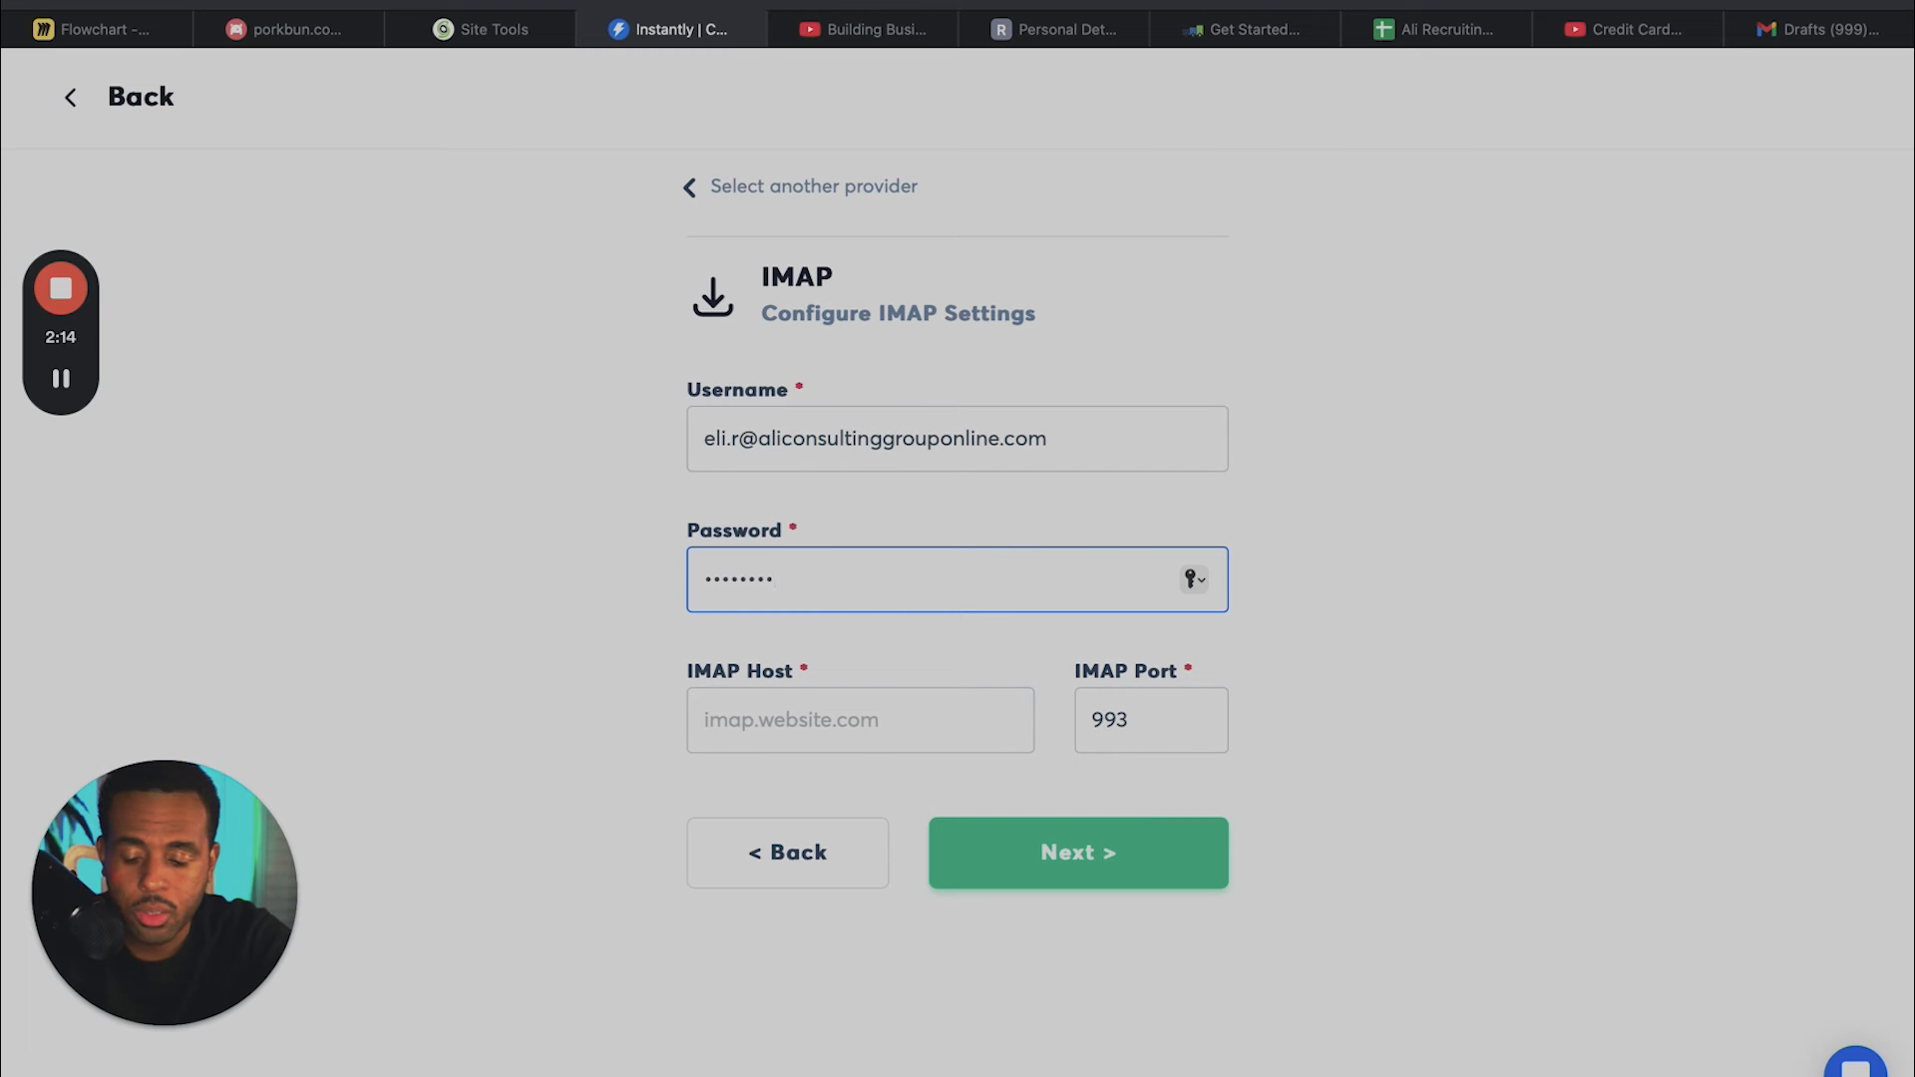
pyautogui.write('•••')
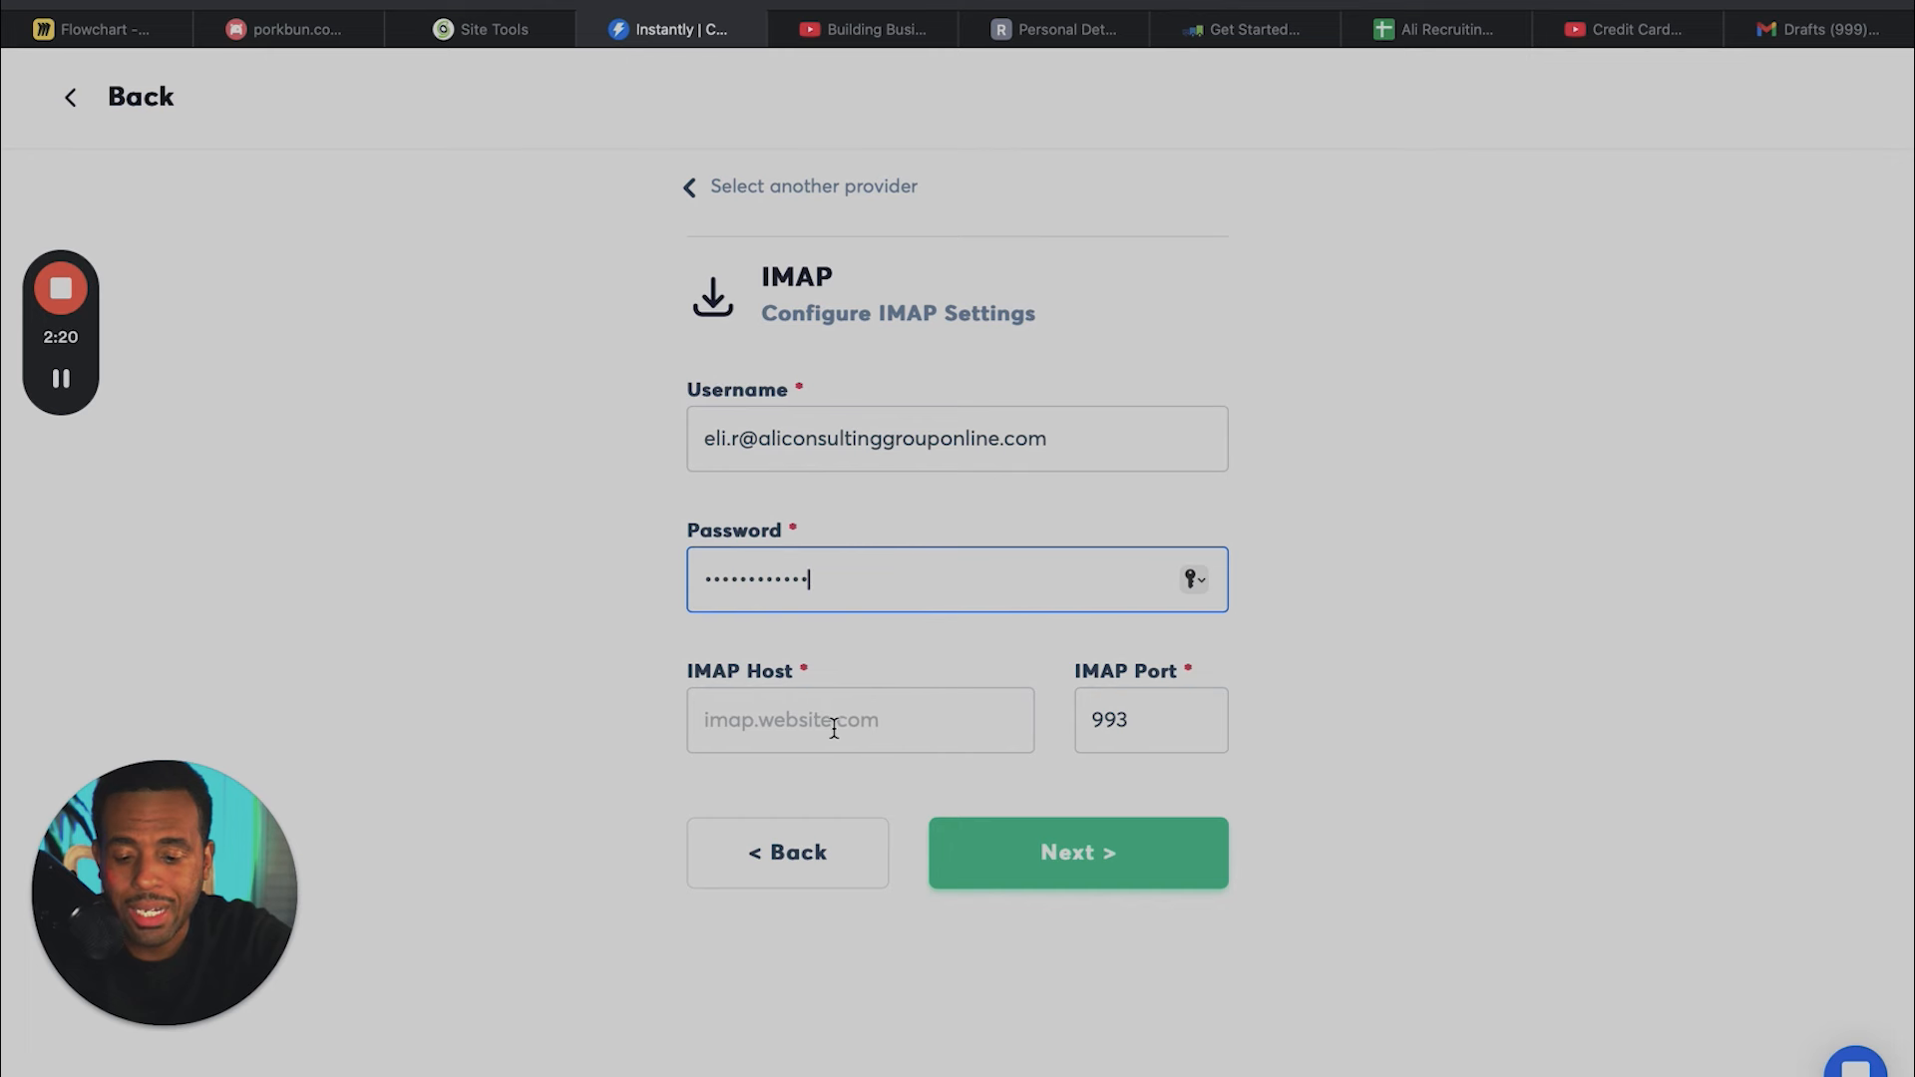
# - Copy the domain part of the username, set the IMAP host to aliconsultinggrouponline.com and continue to the SMTP settings
pyautogui.moveTo(1104, 432); pyautogui.dragTo(764, 439)
pyautogui.press('super+c')
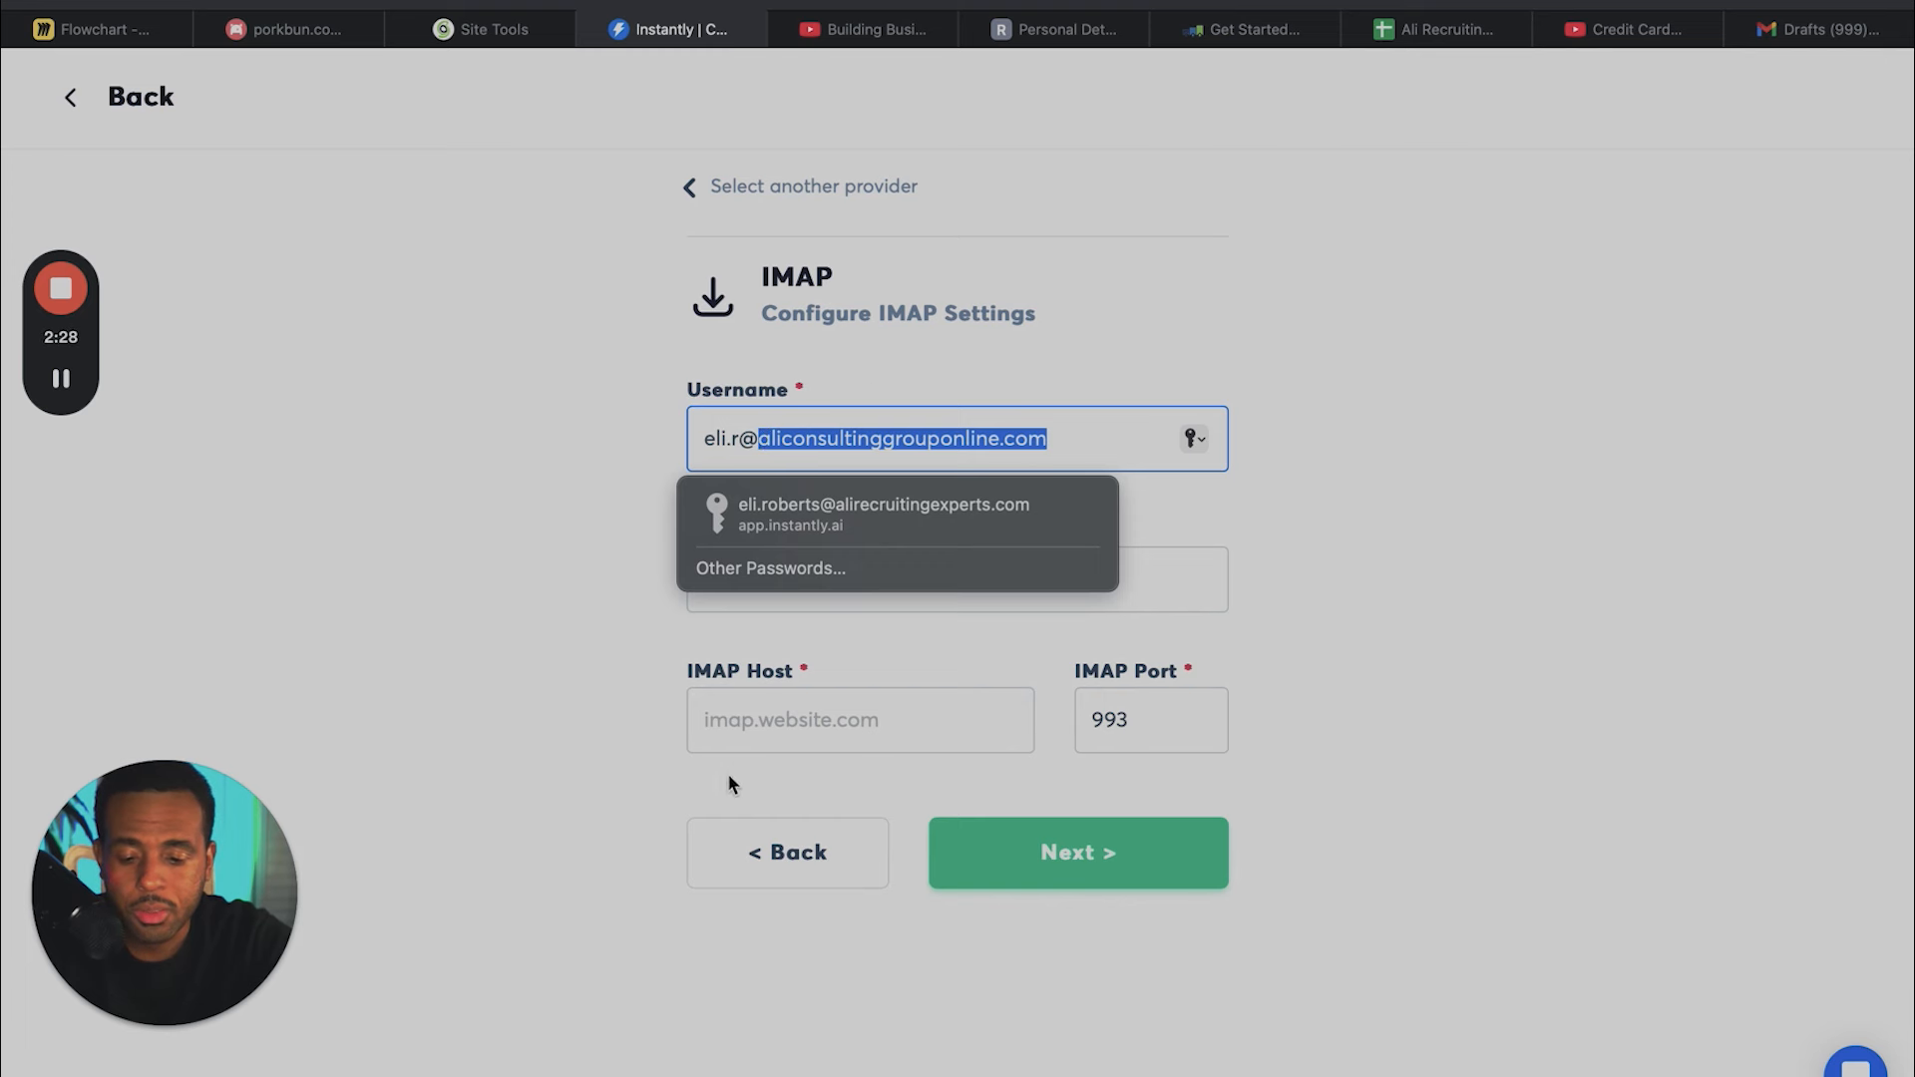
pyautogui.click(624, 797)
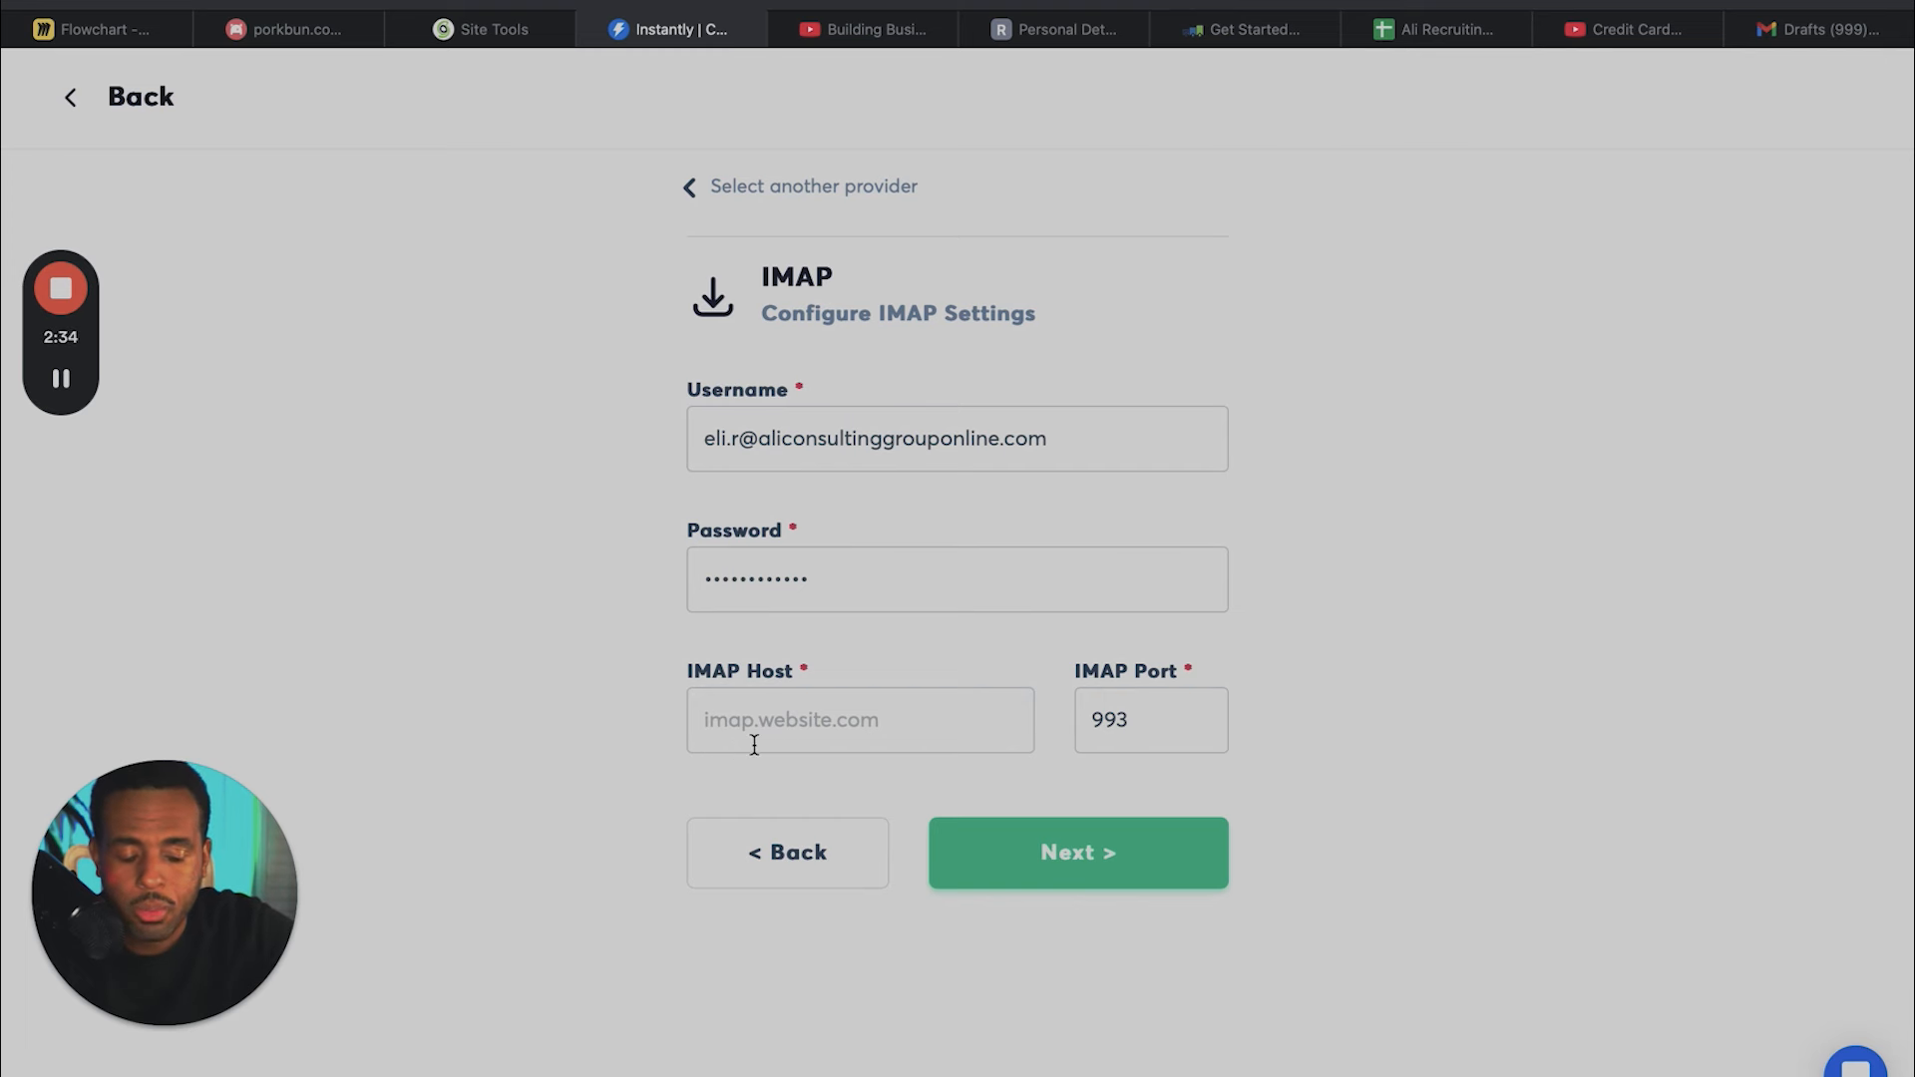
pyautogui.click(754, 745)
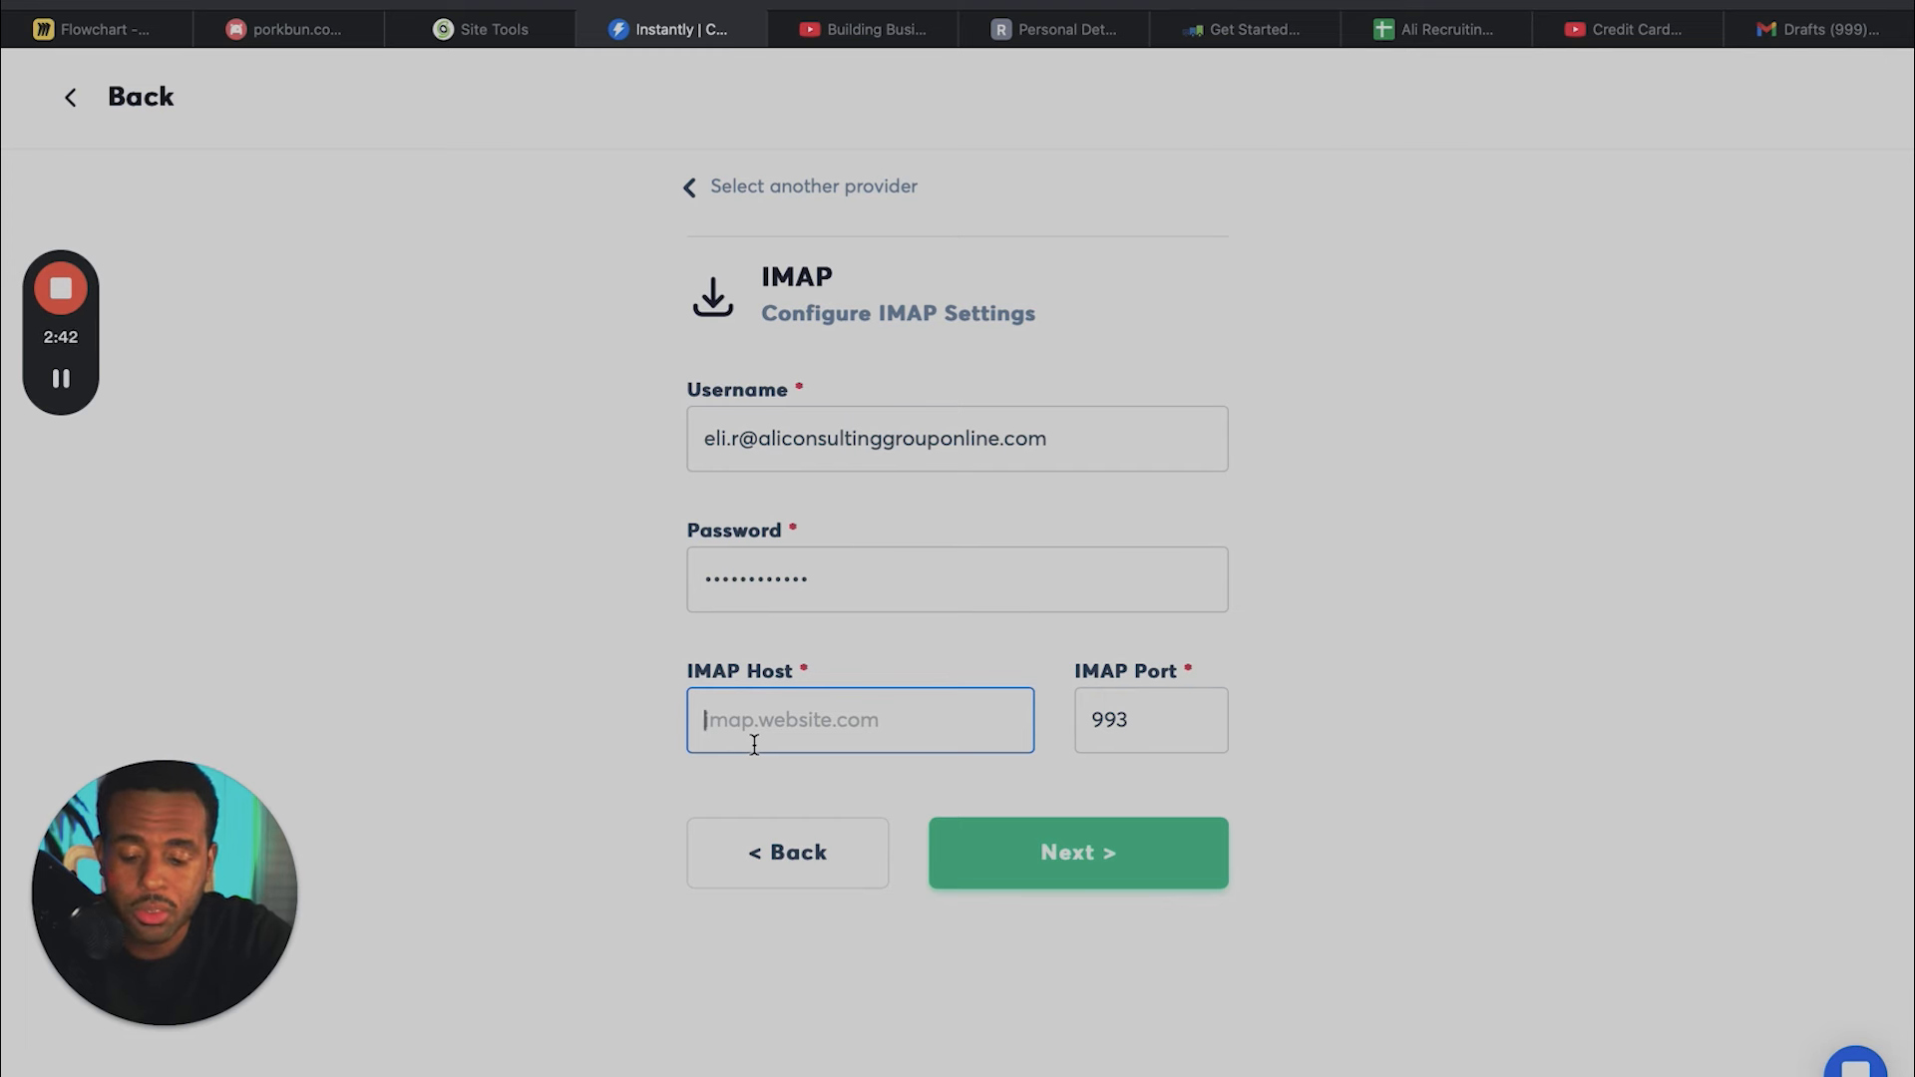
pyautogui.press('super+v')
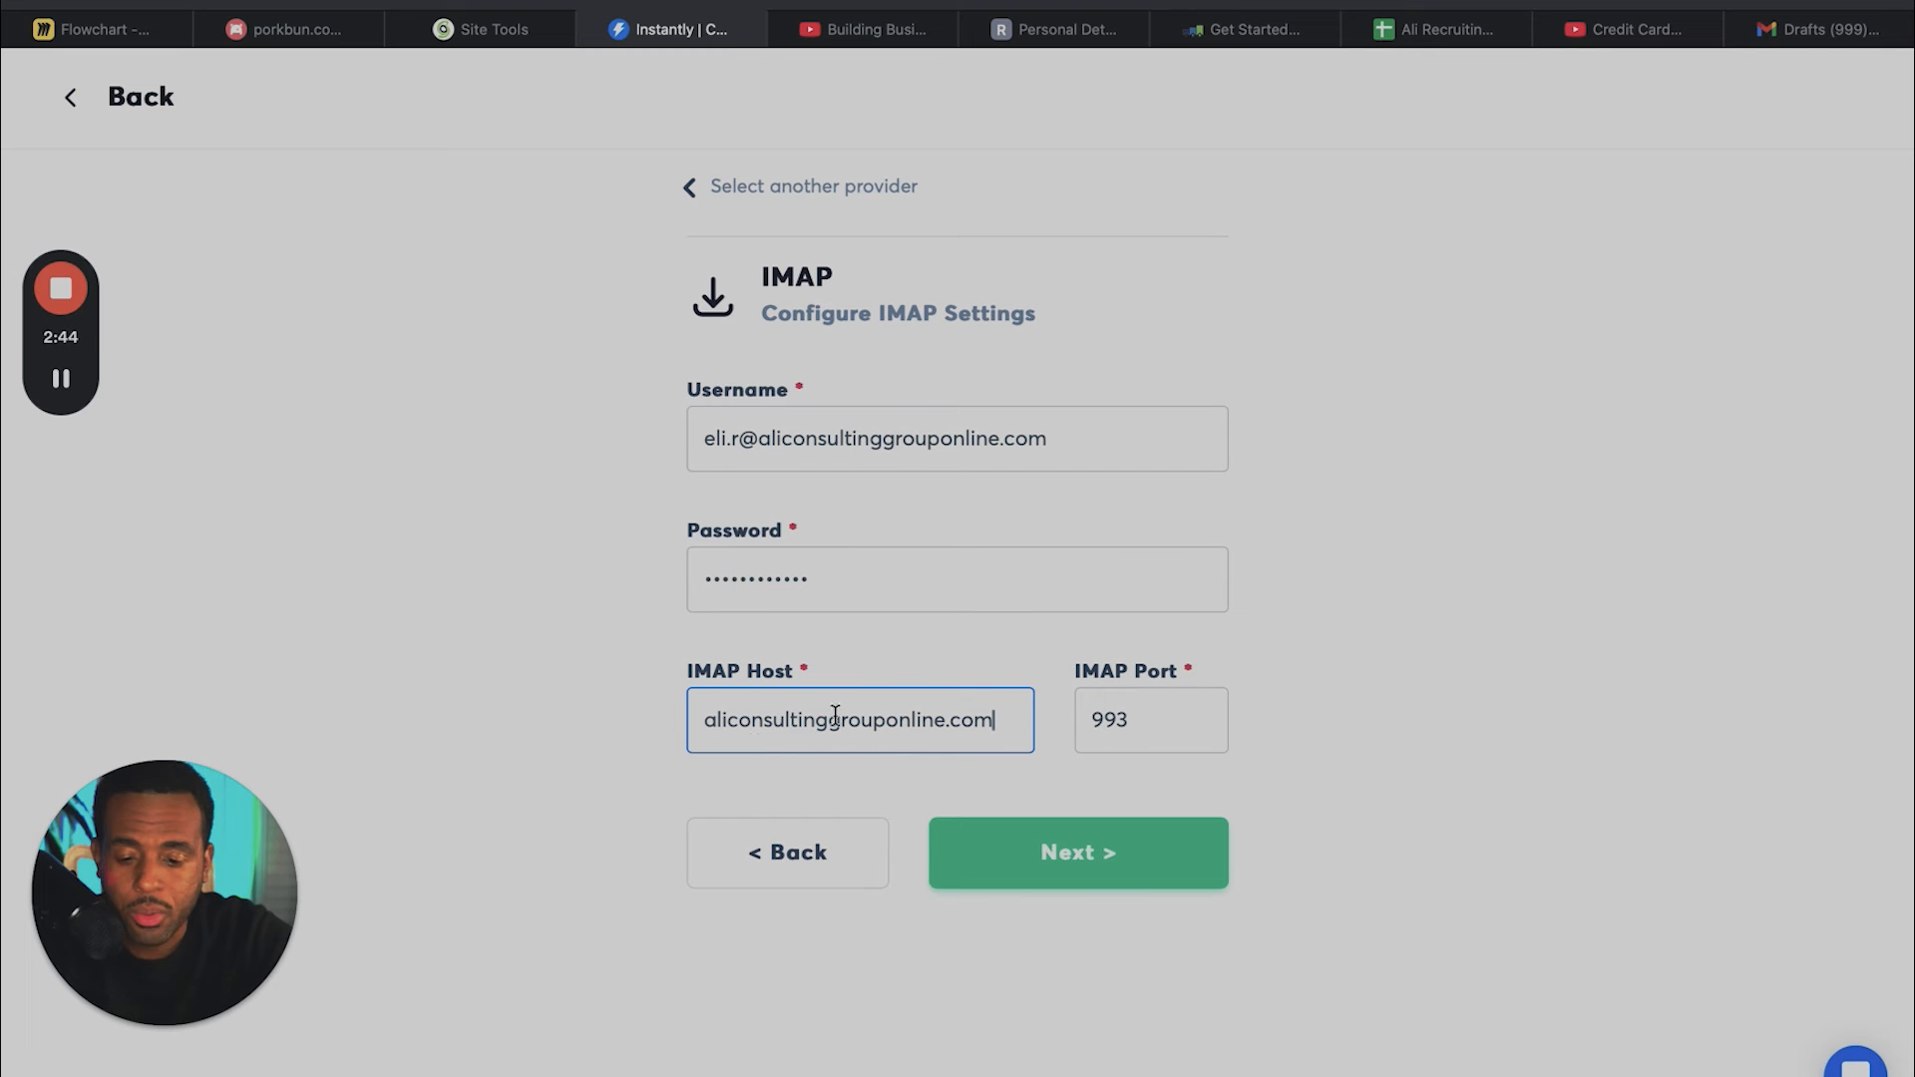
pyautogui.click(1033, 856)
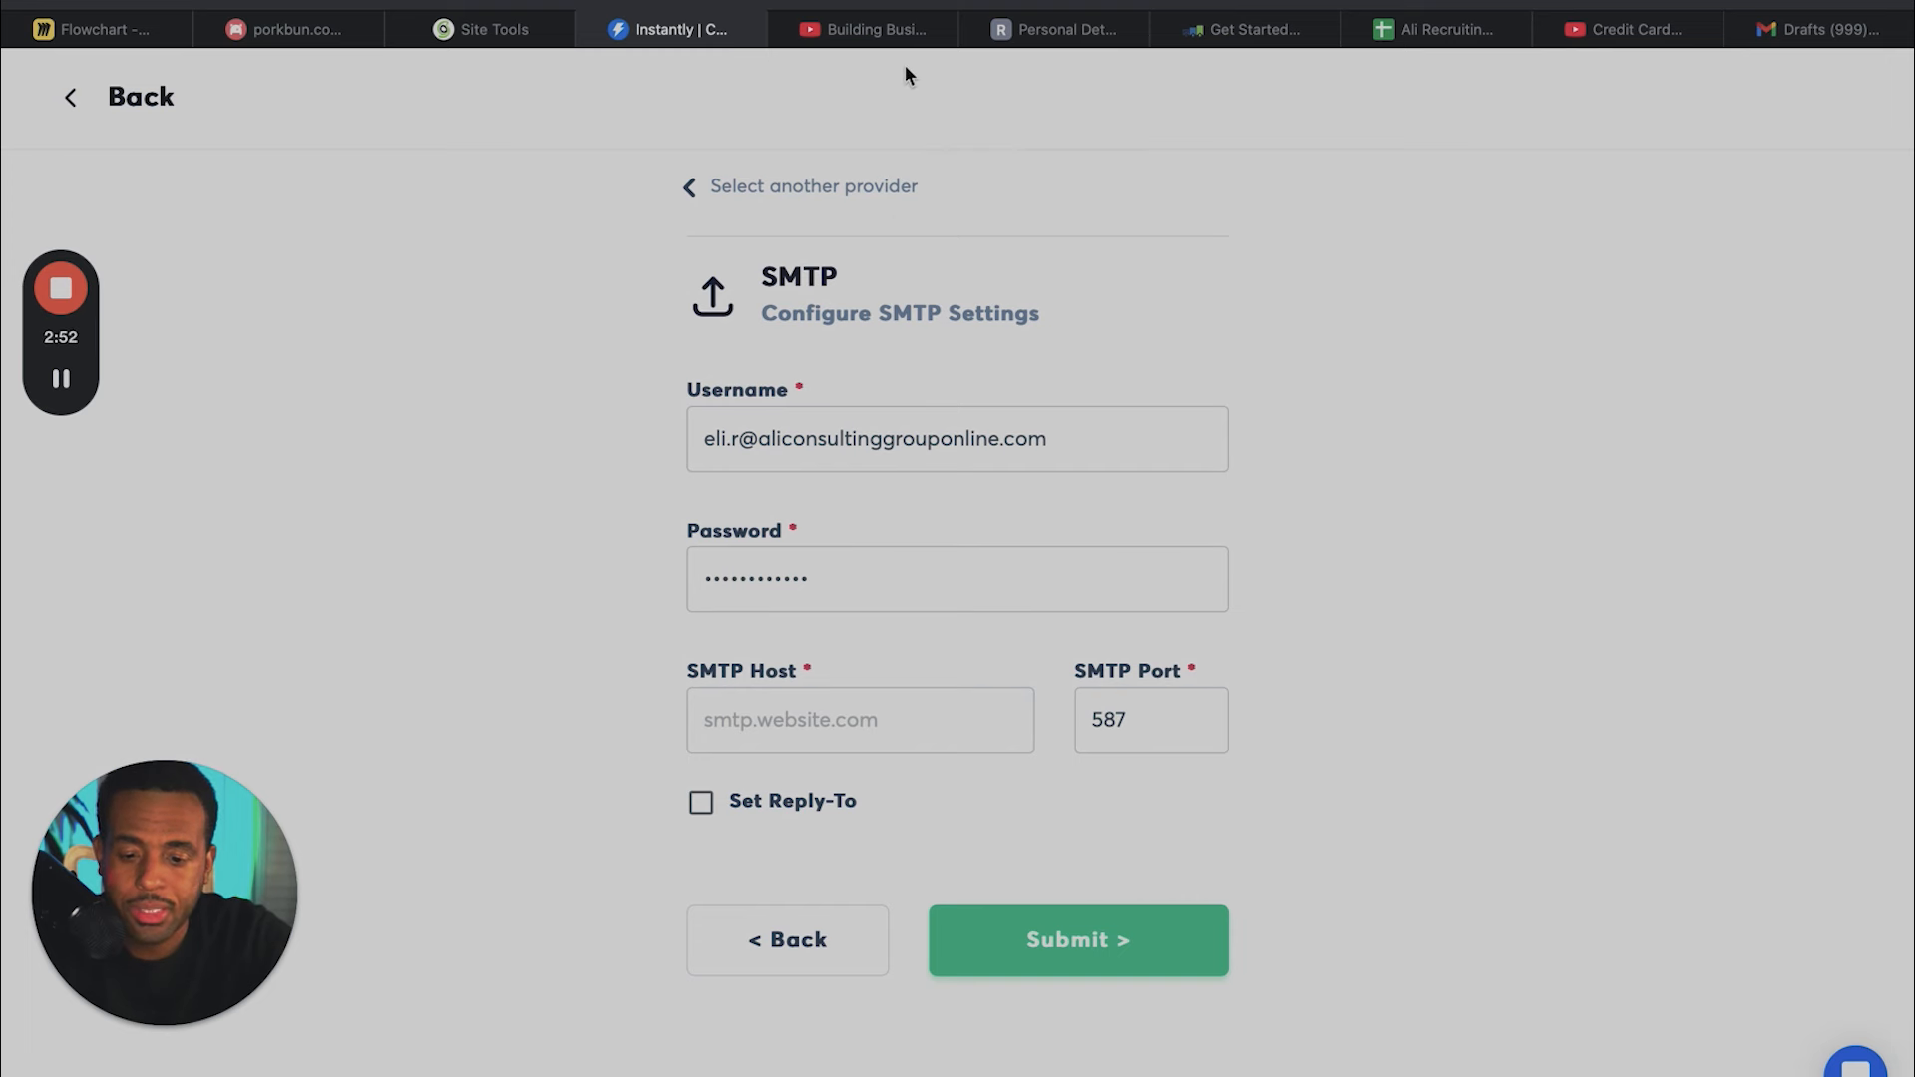
# - Set the SMTP host to aliconsultinggrouponline.com, submit the account connection and decline saving the password
pyautogui.click(887, 729)
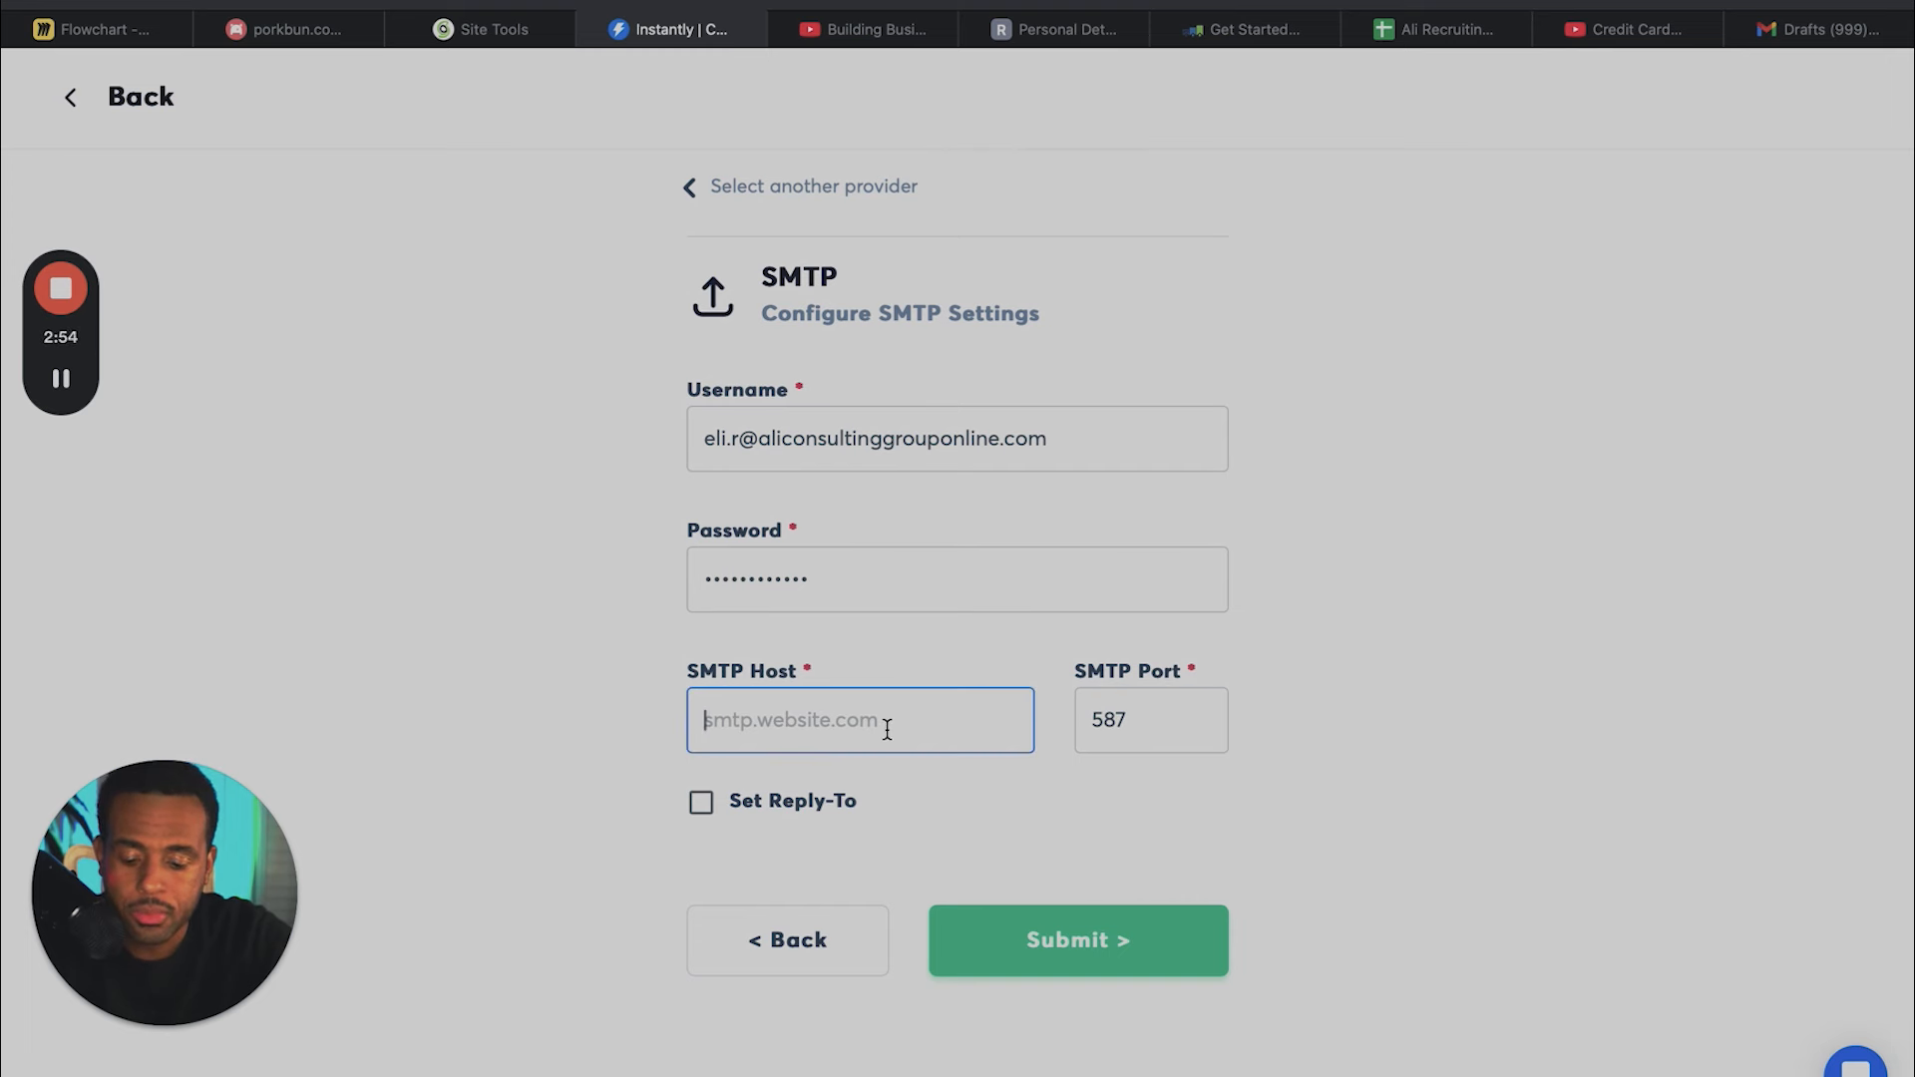
pyautogui.press('super+v')
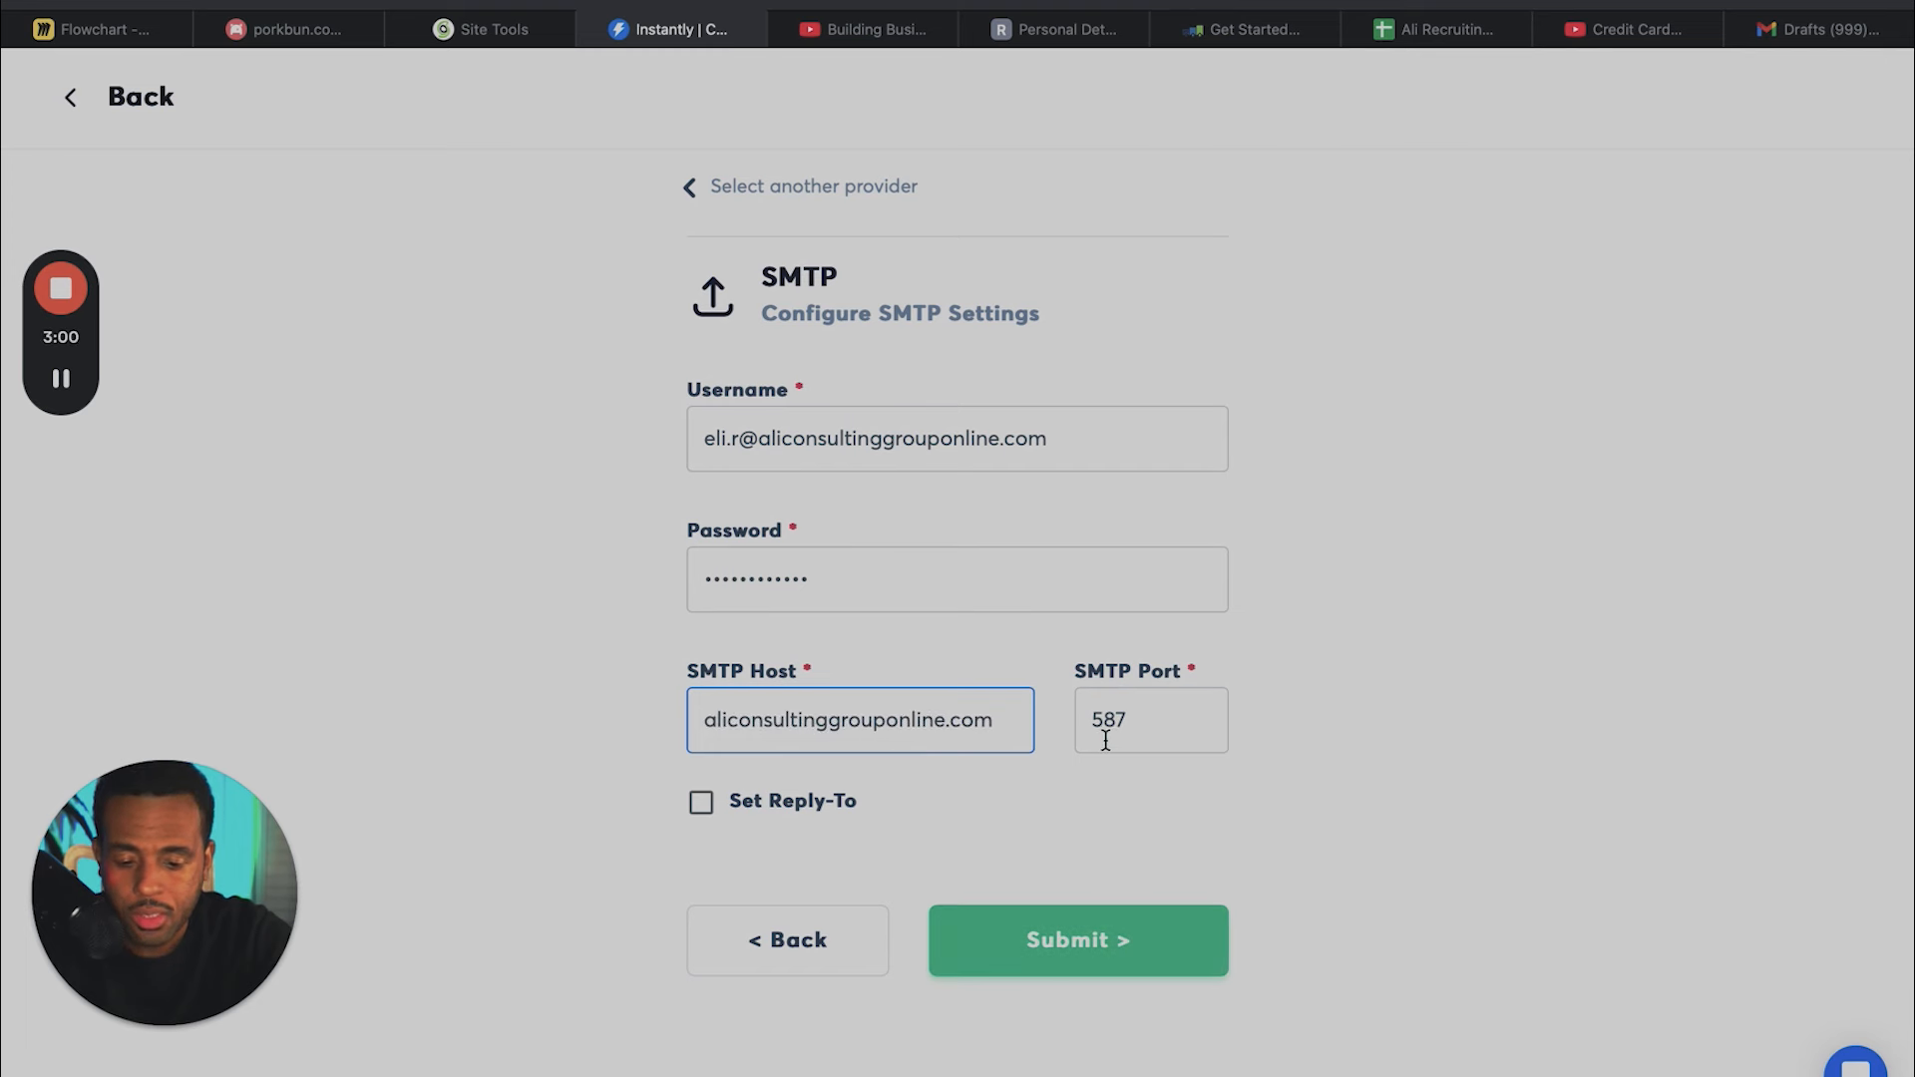
pyautogui.click(1105, 944)
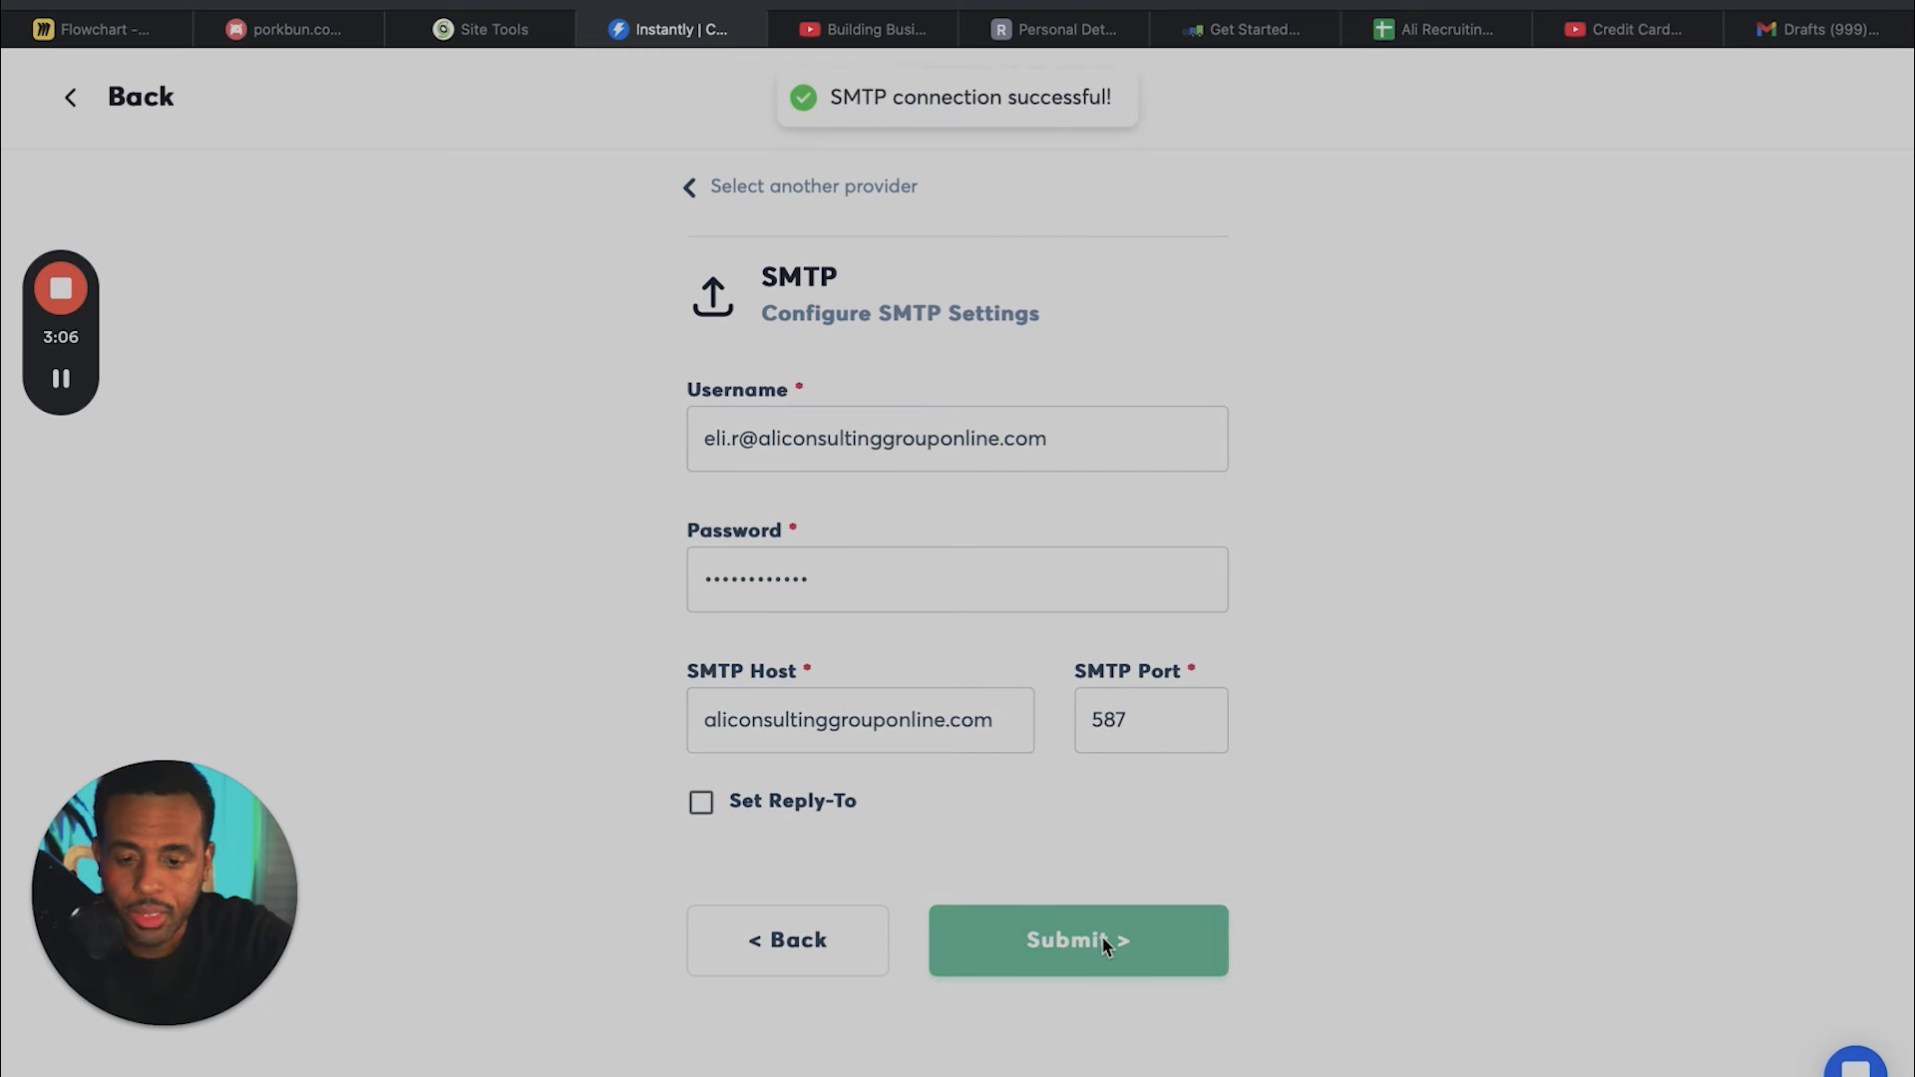
pyautogui.click(1102, 936)
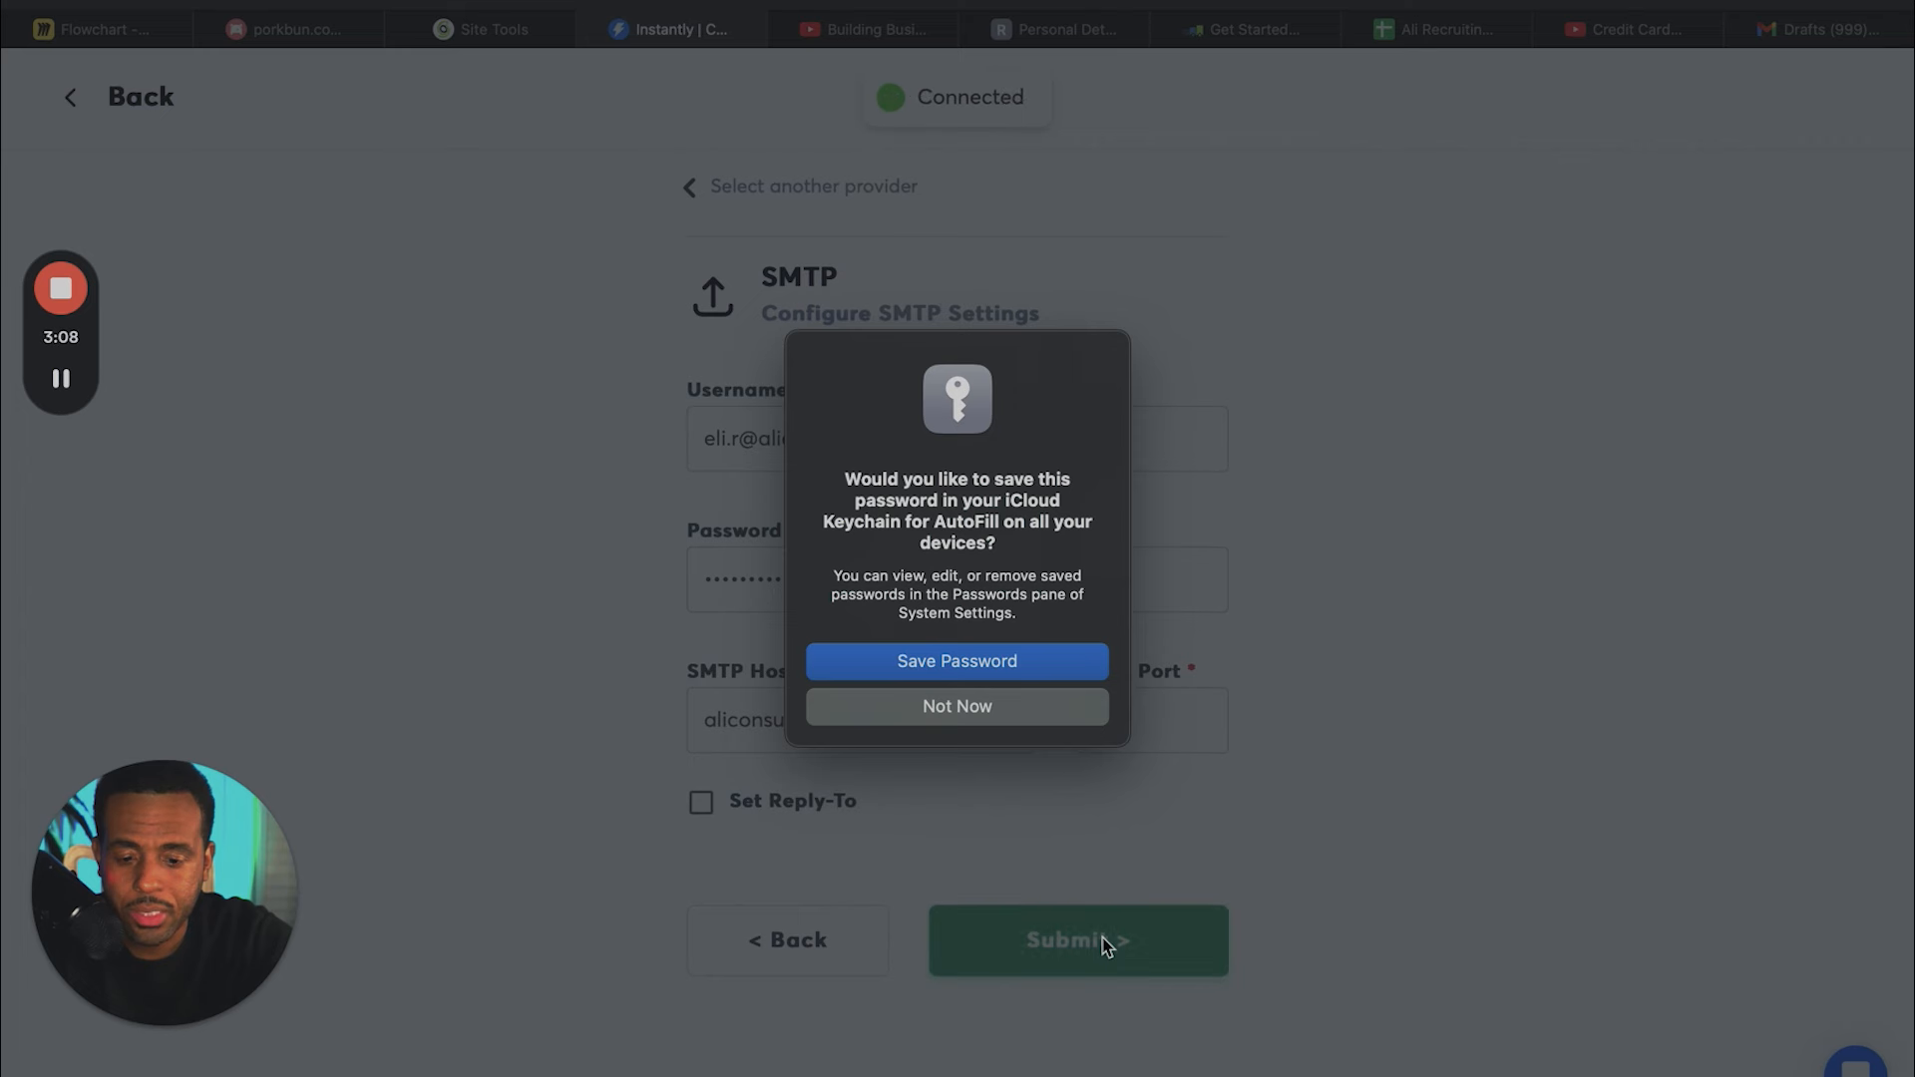
pyautogui.click(1046, 709)
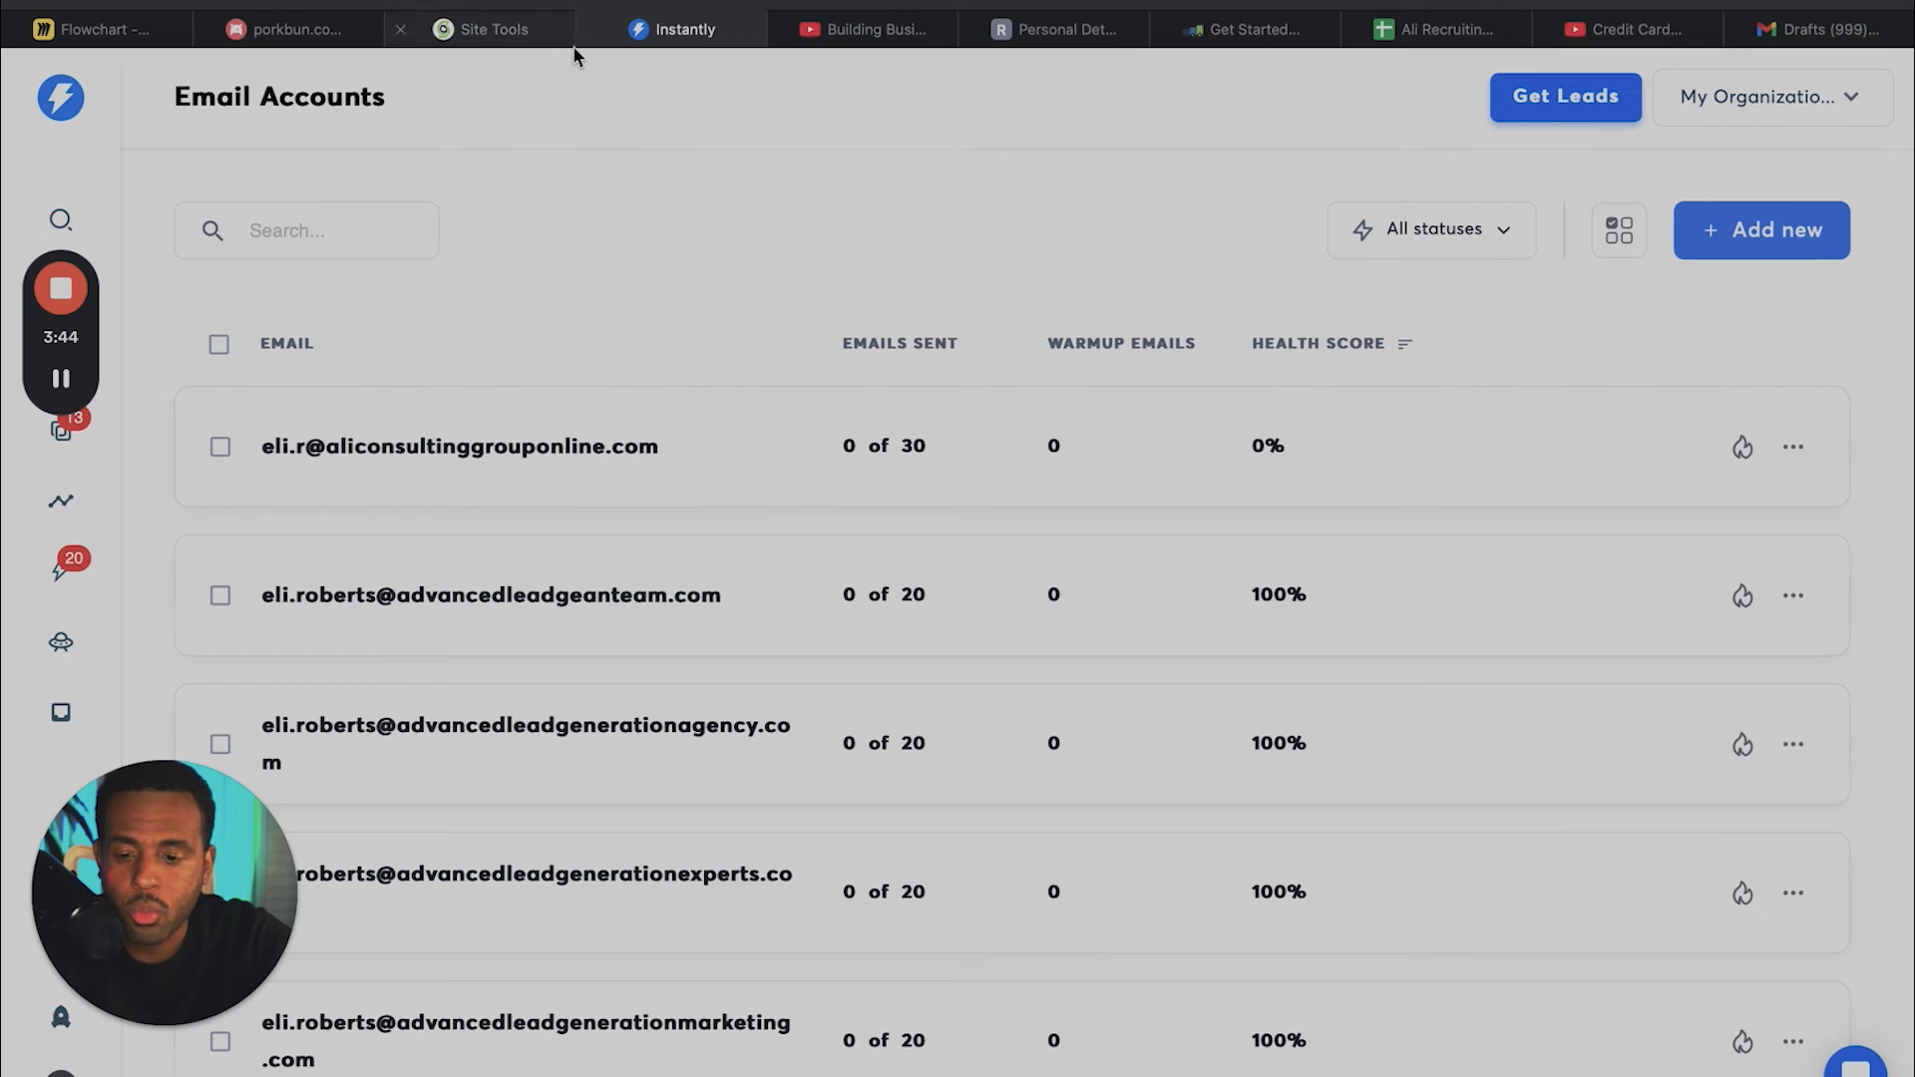
# - Switch to the Miro flowchart to review the cold email infrastructure overview
pyautogui.click(128, 32)
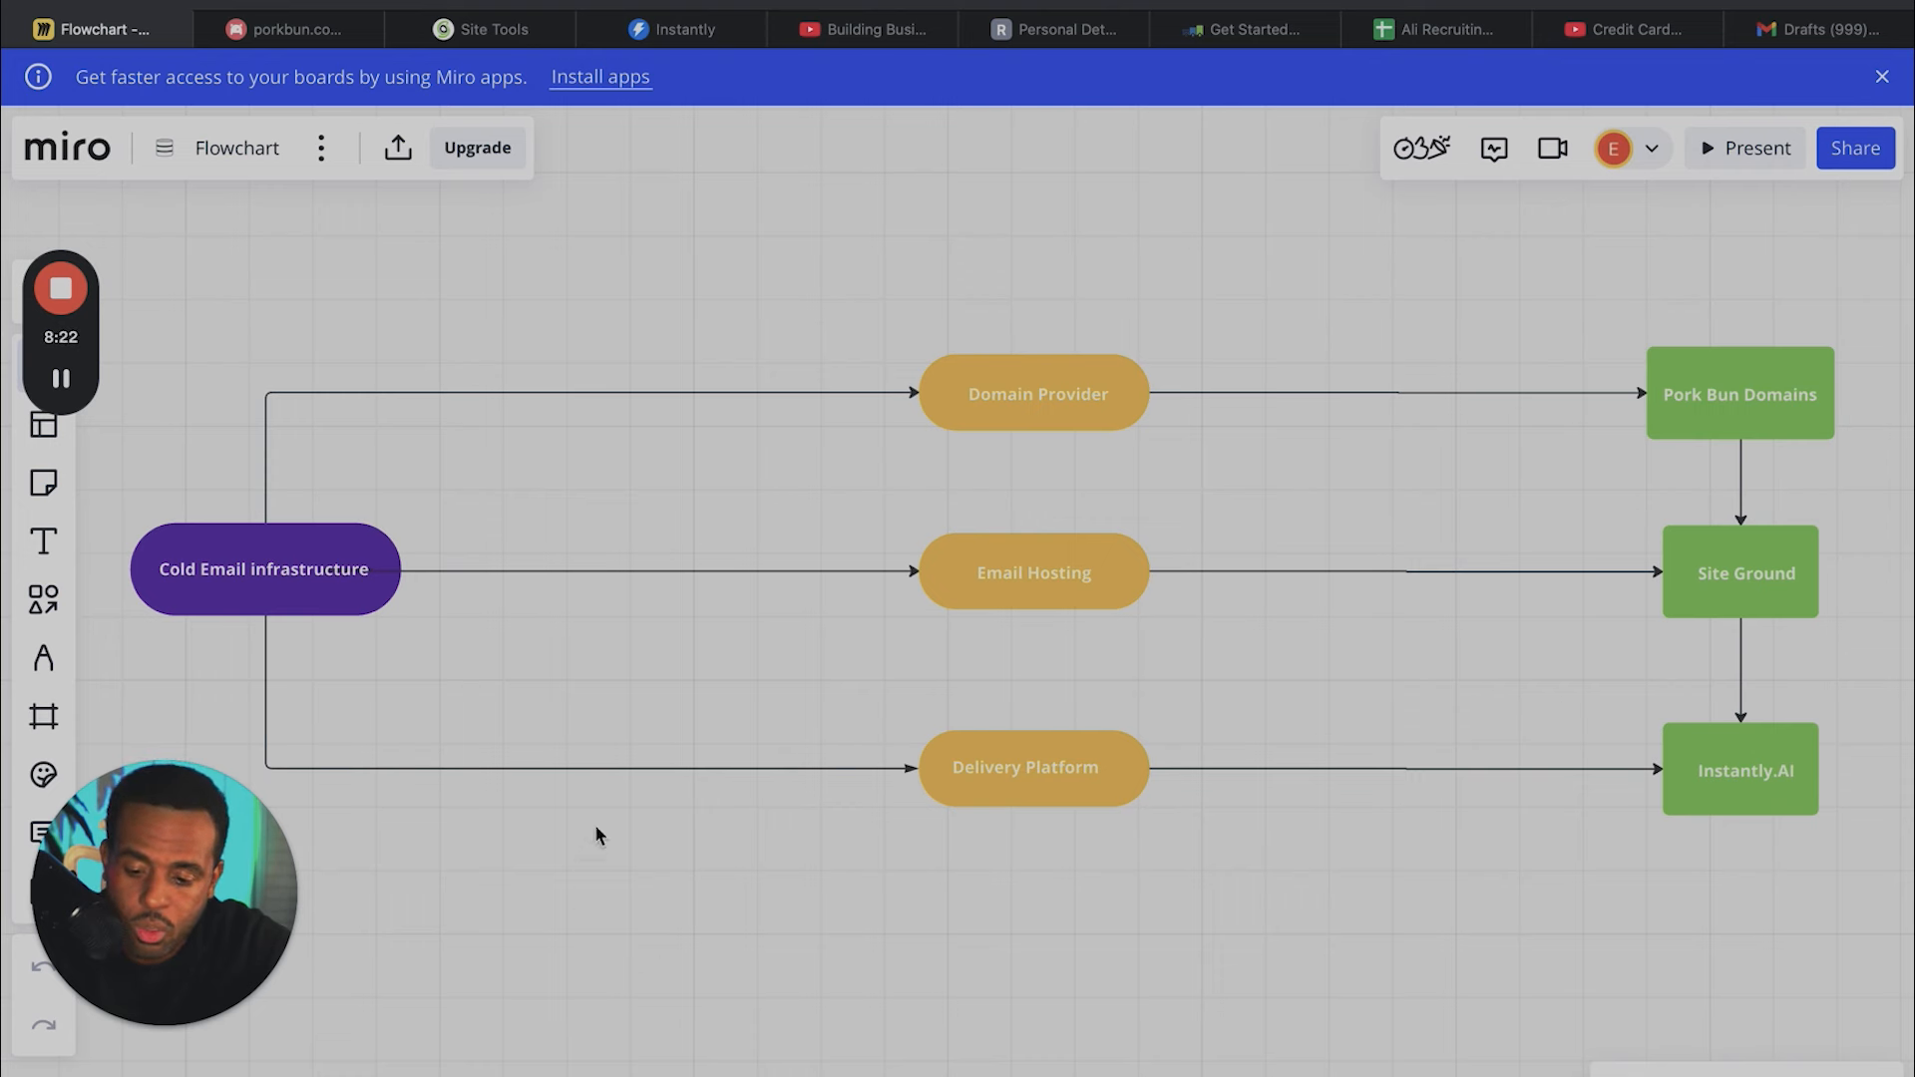
pyautogui.moveTo(64, 299)
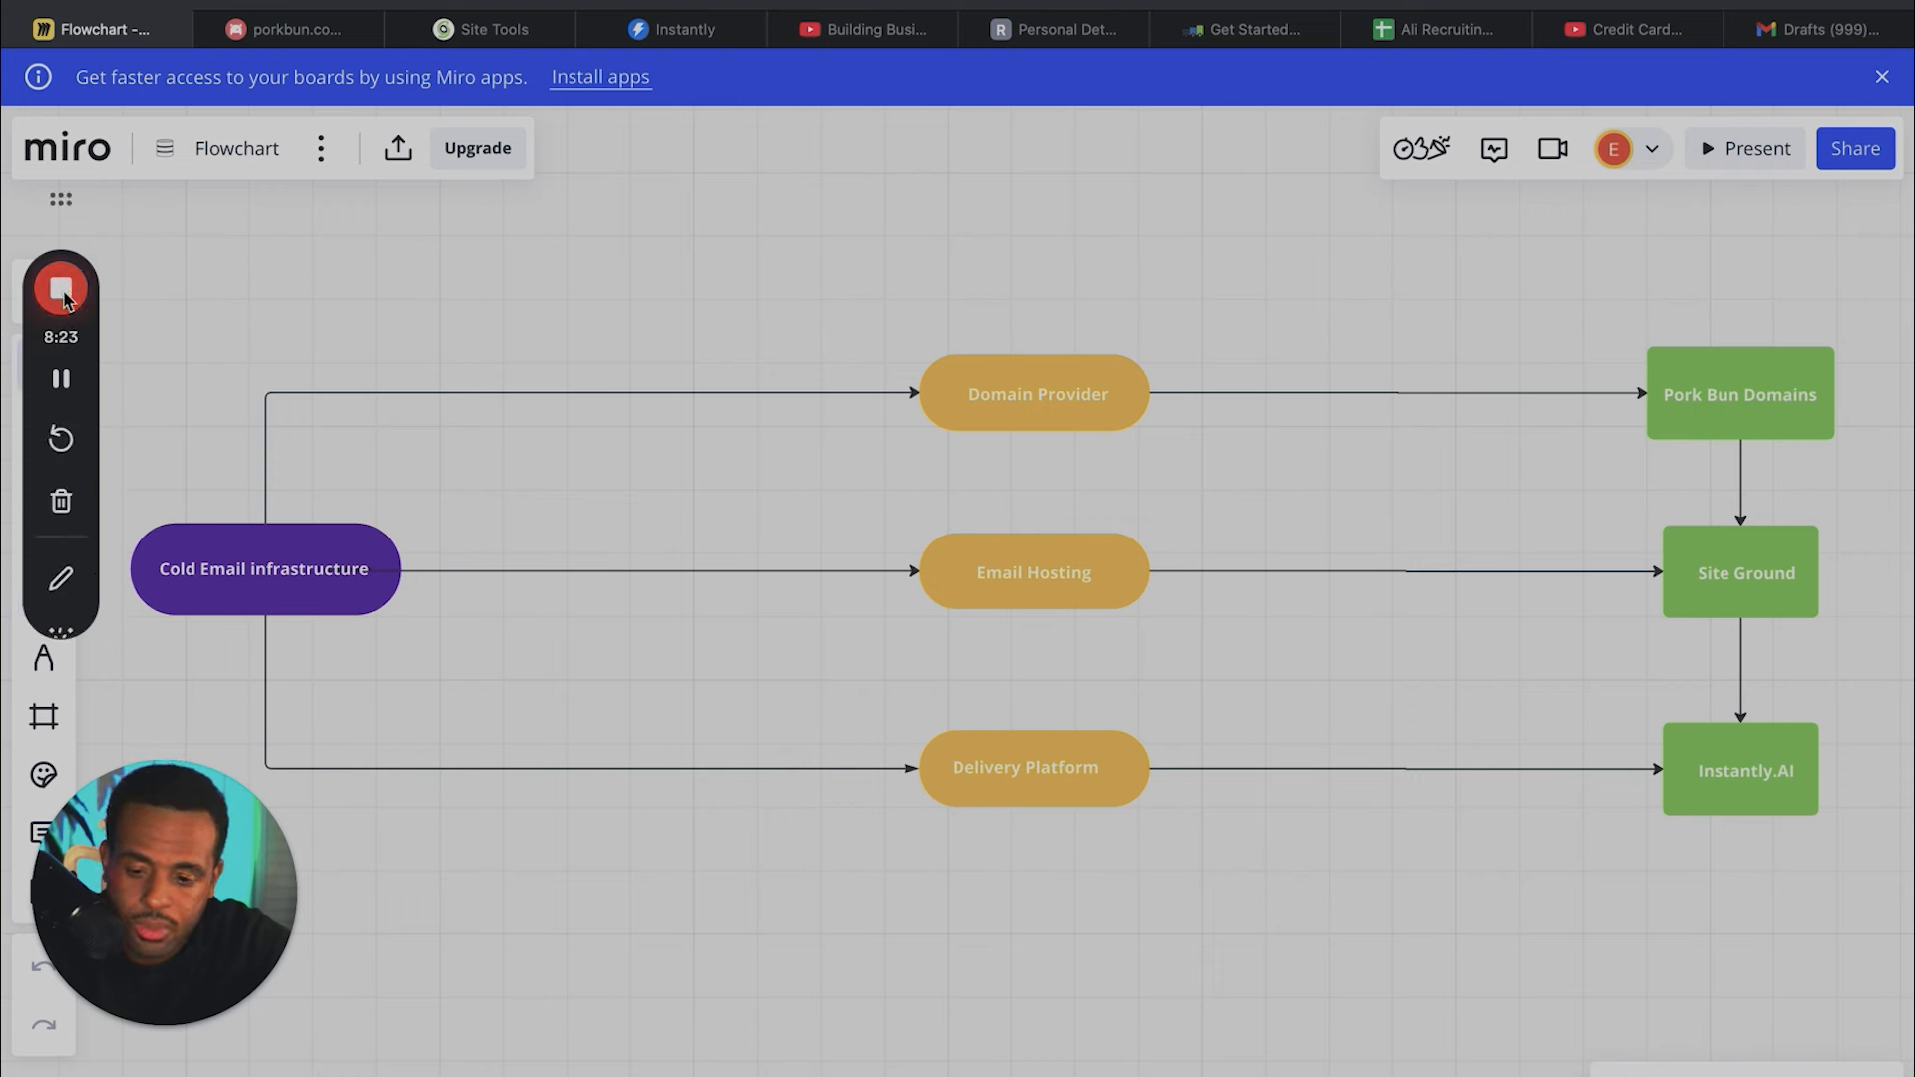